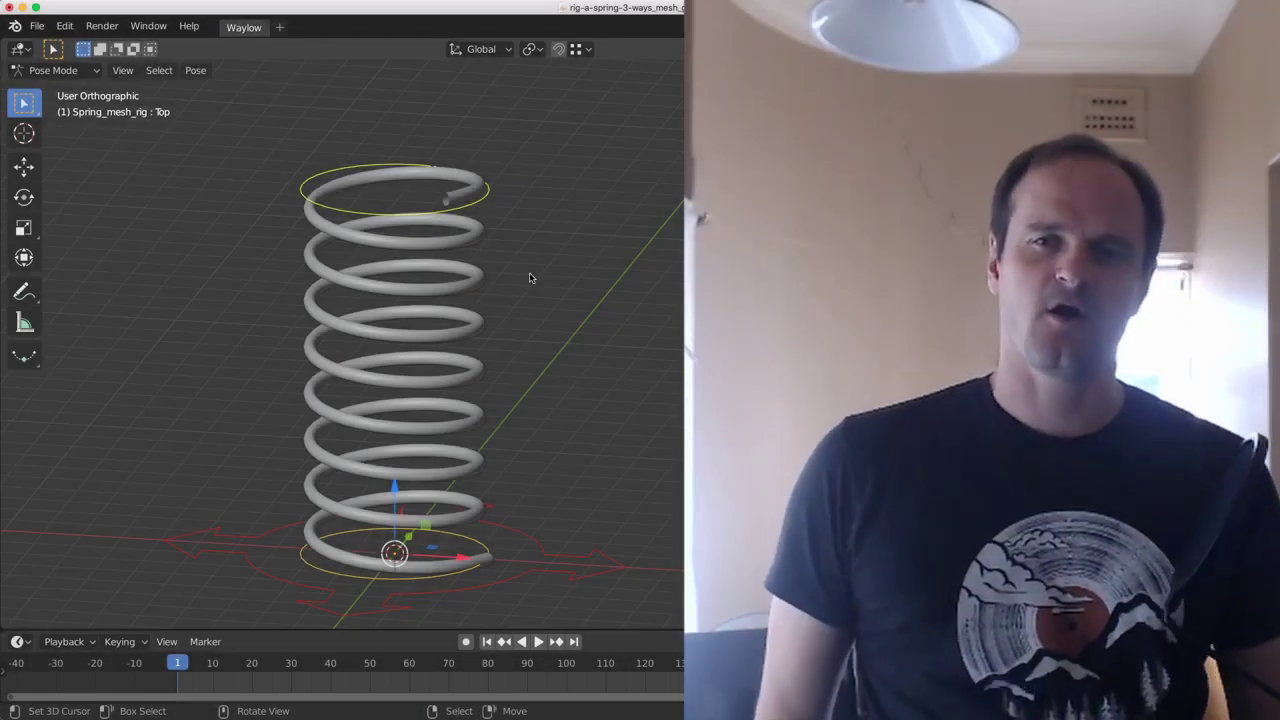
- Bend the spring rig by moving its Top control and rotating it about 149°
right_click_drag(318, 185, 557, 190)
scroll(557, 190, "down", 5)
key("r")
left_click(556, 360)
key("g")
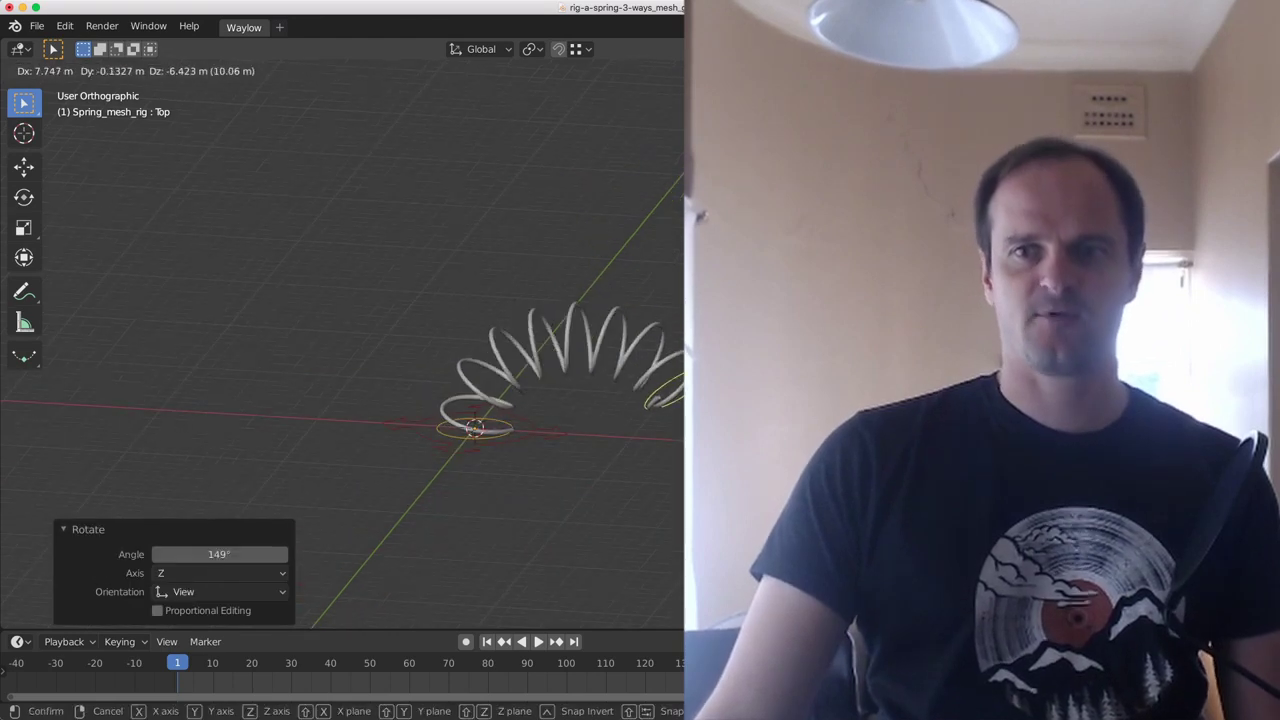
left_click(676, 466)
- Move the rig's Bottom control away from the root, then reposition the Top control and rotate it about 28°
right_click_drag(505, 432, 260, 373)
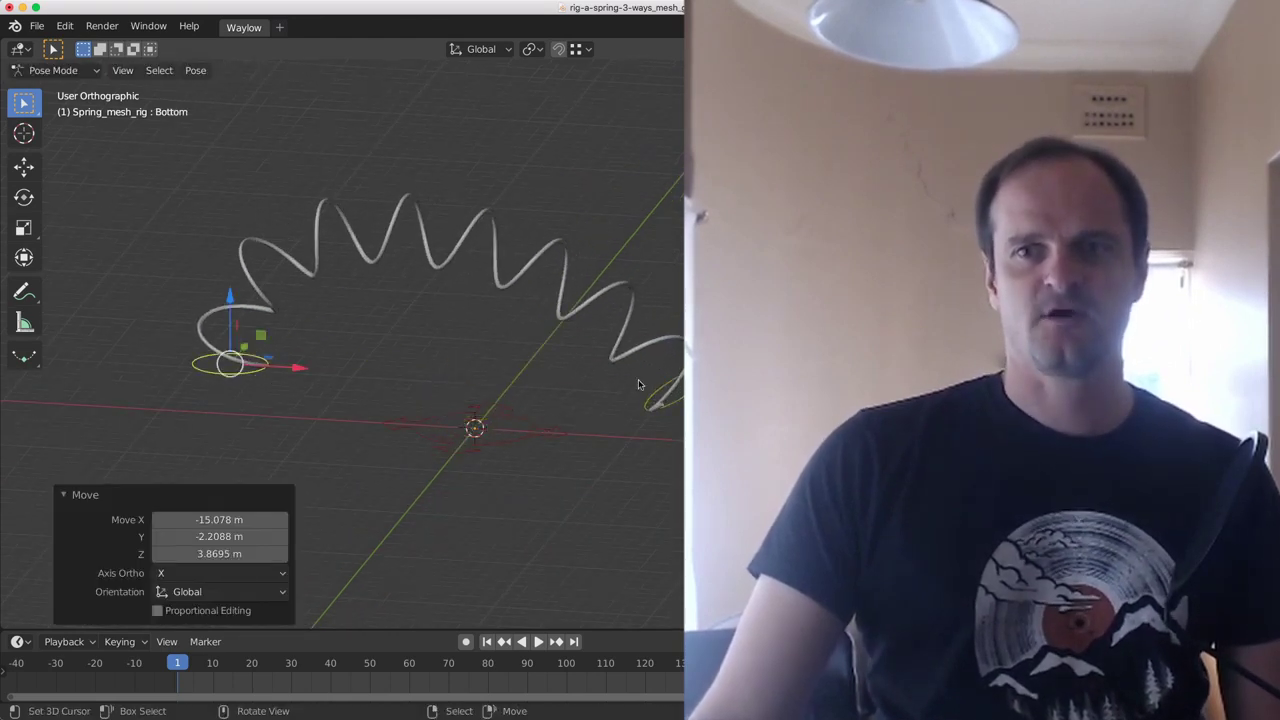
right_click_drag(708, 389, 590, 287)
key("r")
left_click(666, 394)
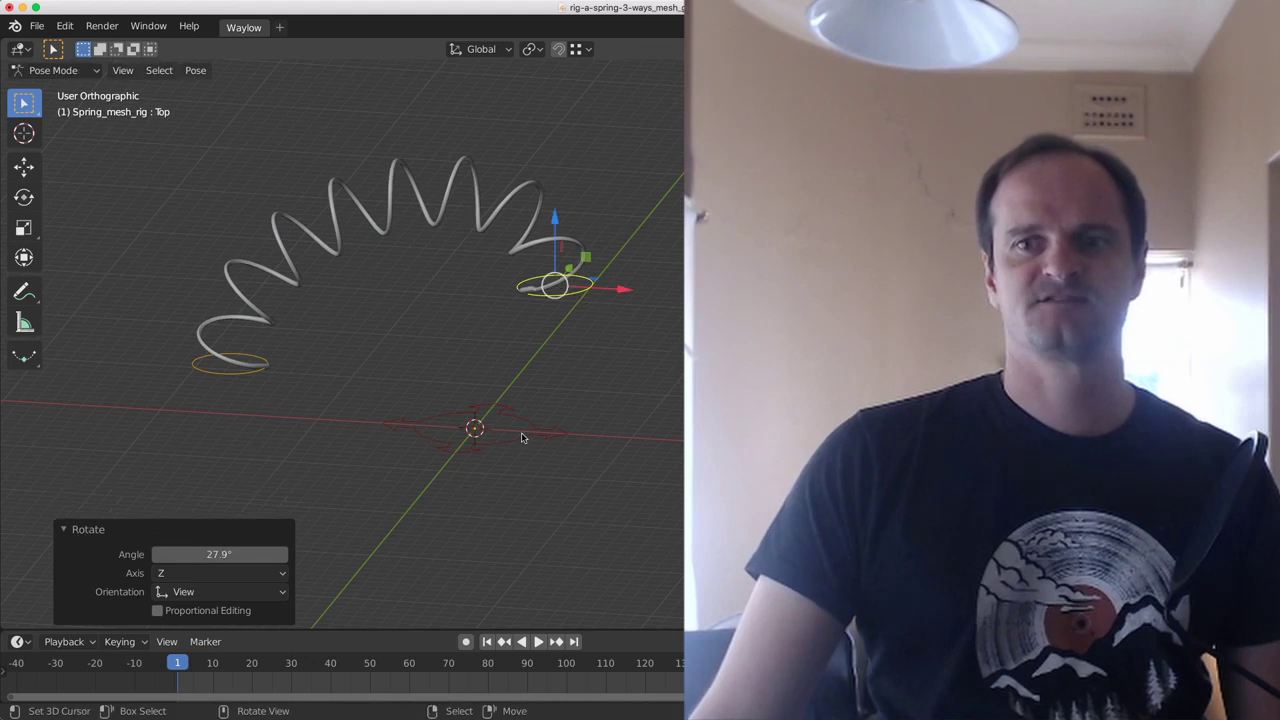
- Scale the whole spring rig down using its Root control
right_click(523, 437)
key("s")
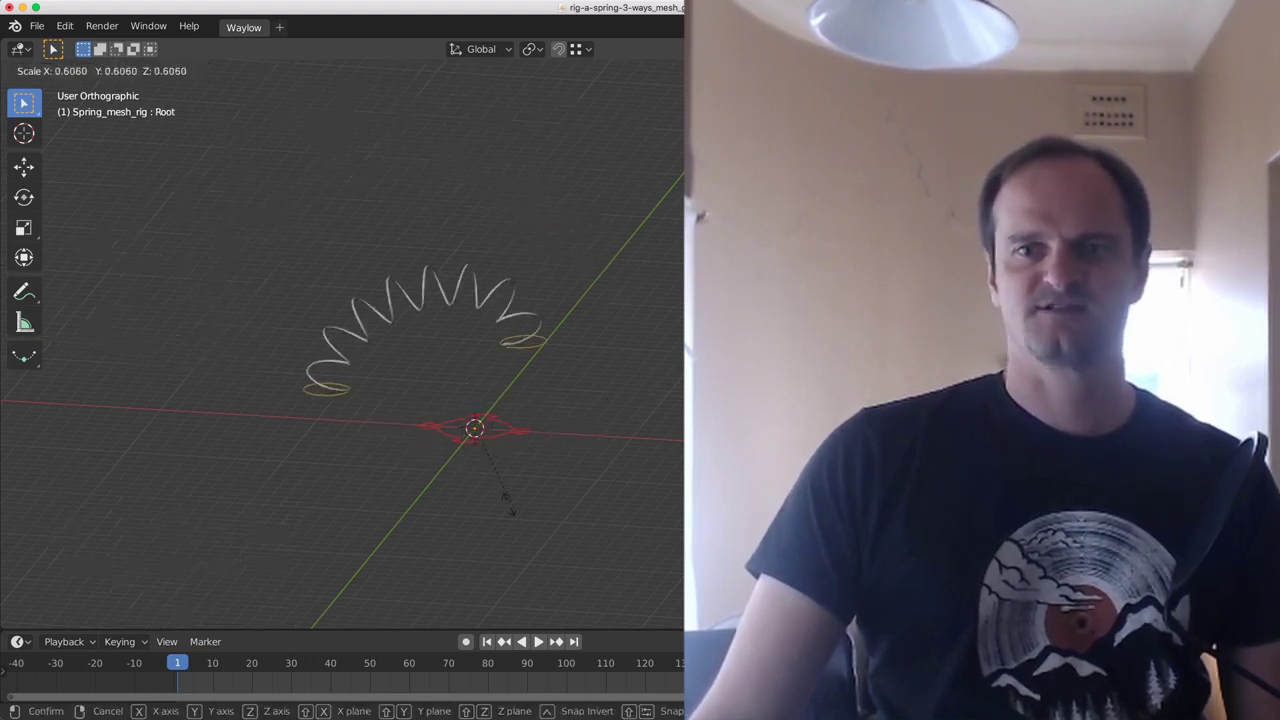
left_click(562, 430)
- Clear the posed rotation and location of the spring rig's controls
key("alt+r")
key("alt+g")
scroll(559, 424, "up", 4)
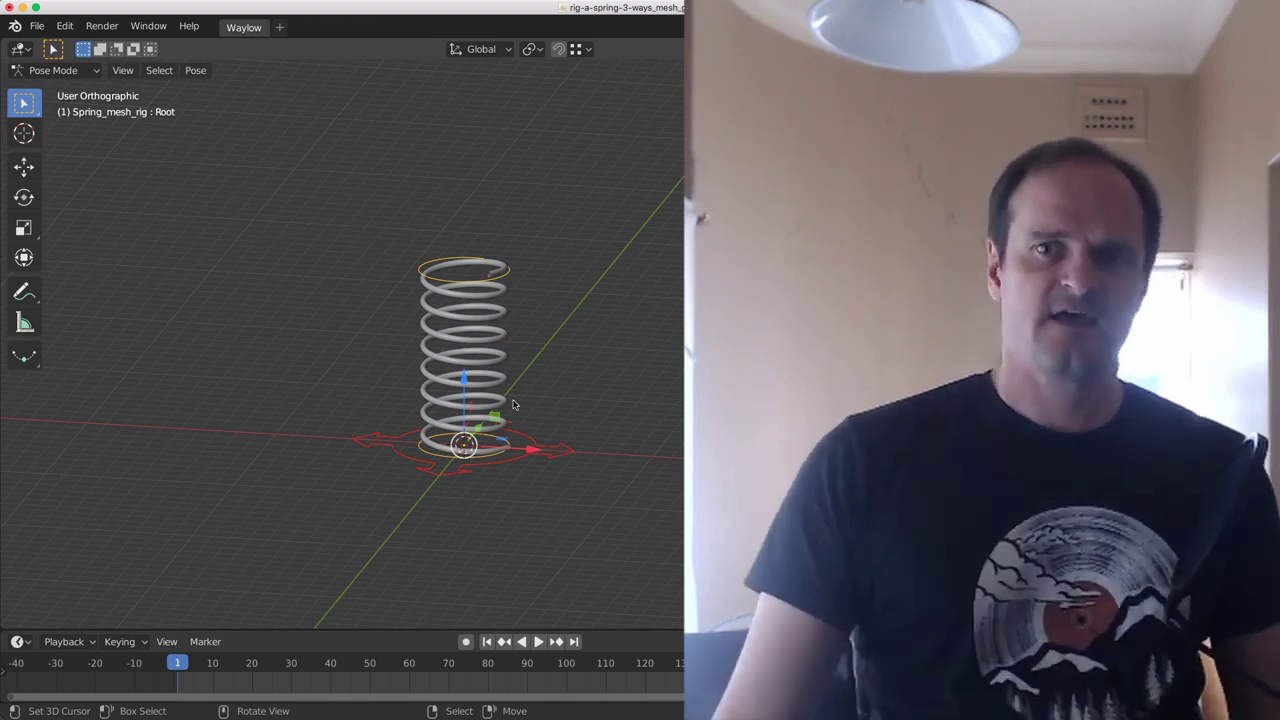
scroll(516, 405, "up", 2)
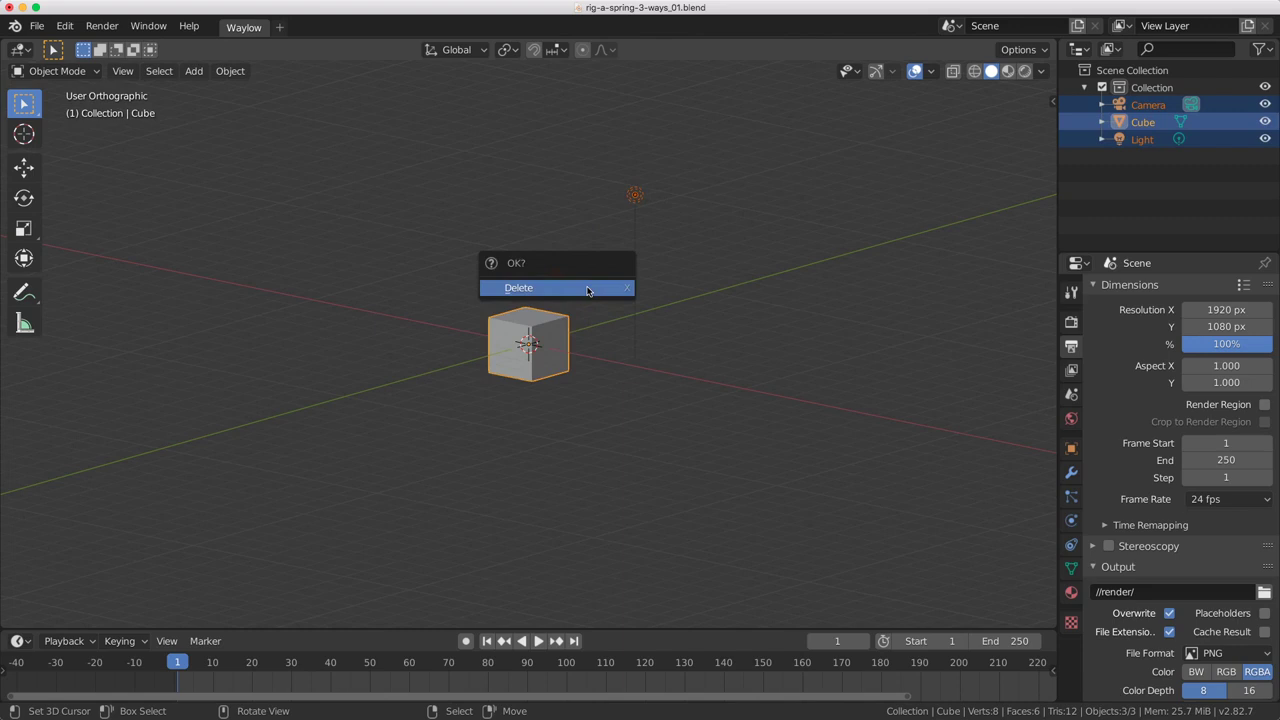
- Delete the default camera, cube and light from the scene
left_click(587, 288)
- Search the add-on preferences for "extra" to check whether Add Curve: Extra Objects is enabled, and return to the scene
key("F4")
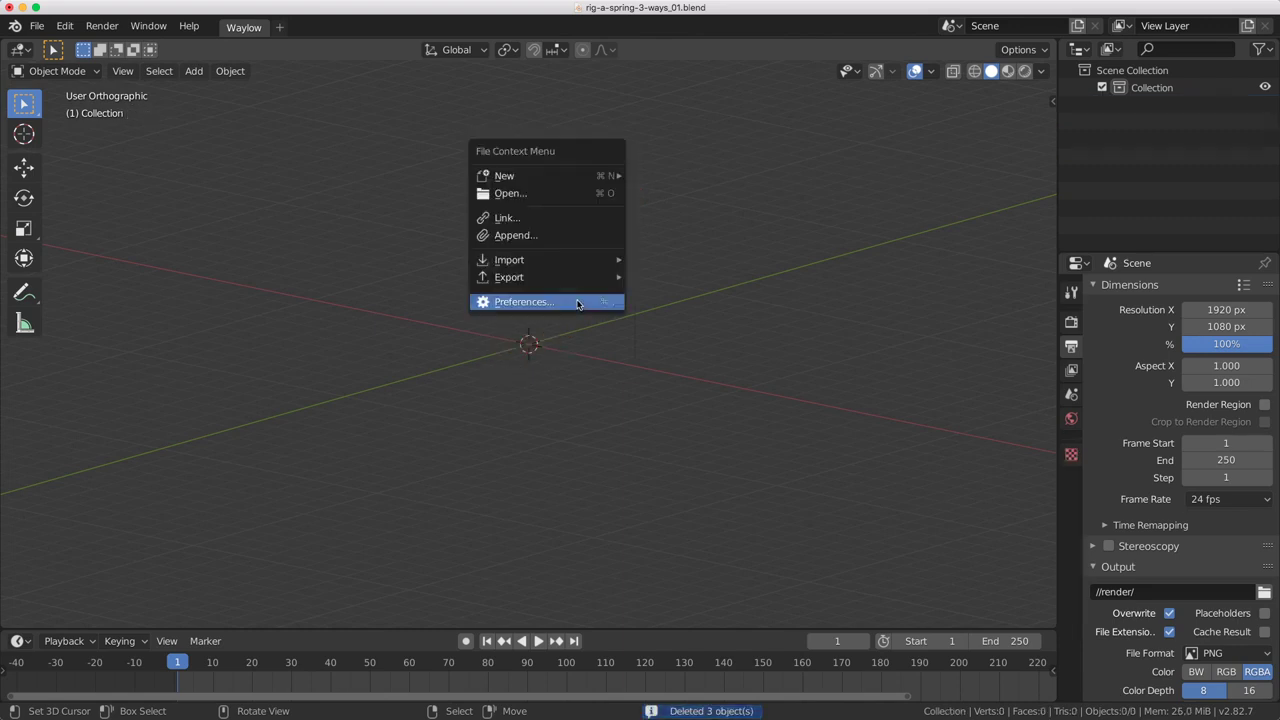
left_click(577, 303)
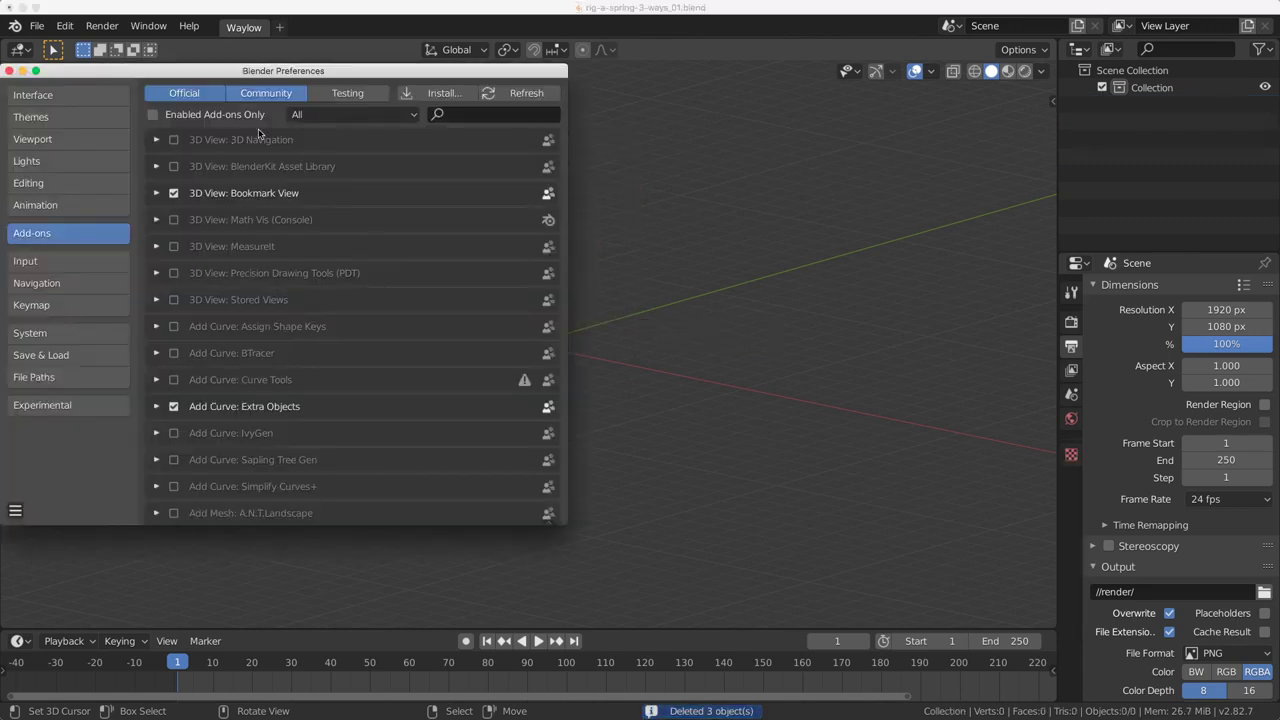
left_click(473, 114)
type("extra")
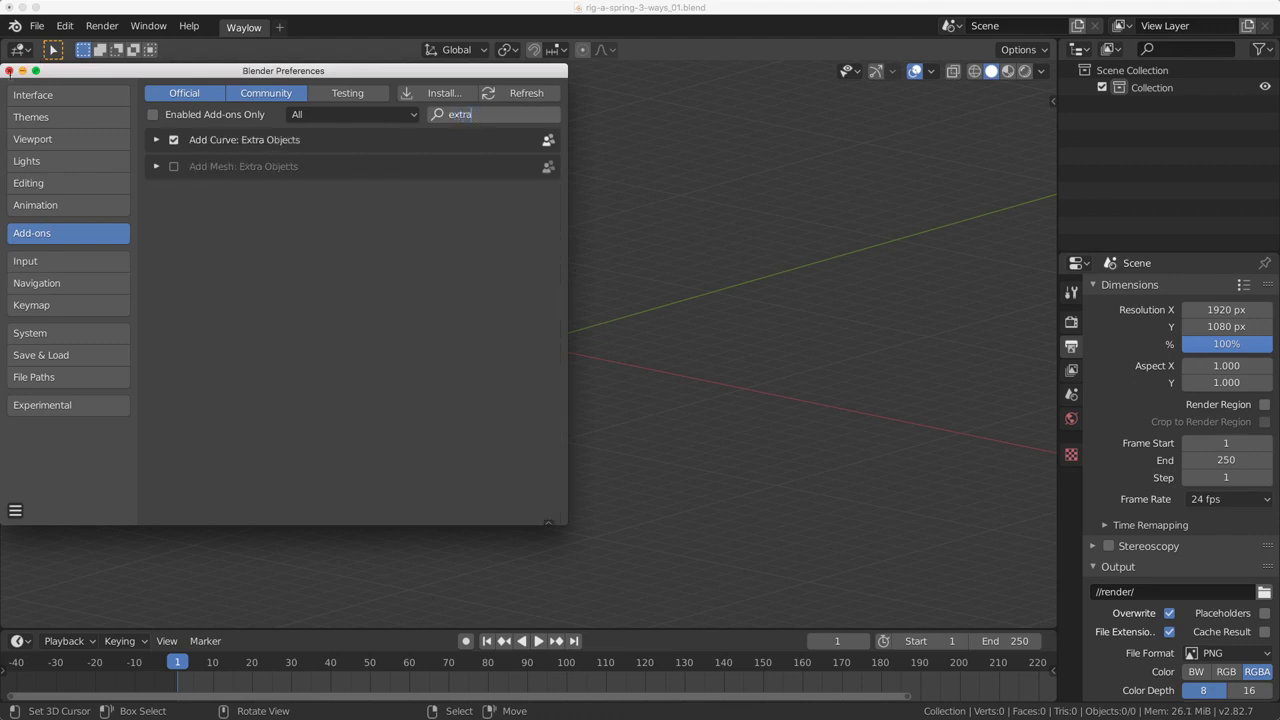
left_click(573, 347)
- Add an Archemedian spiral curve at the origin and set its direction to Clockwise
key("shift+a")
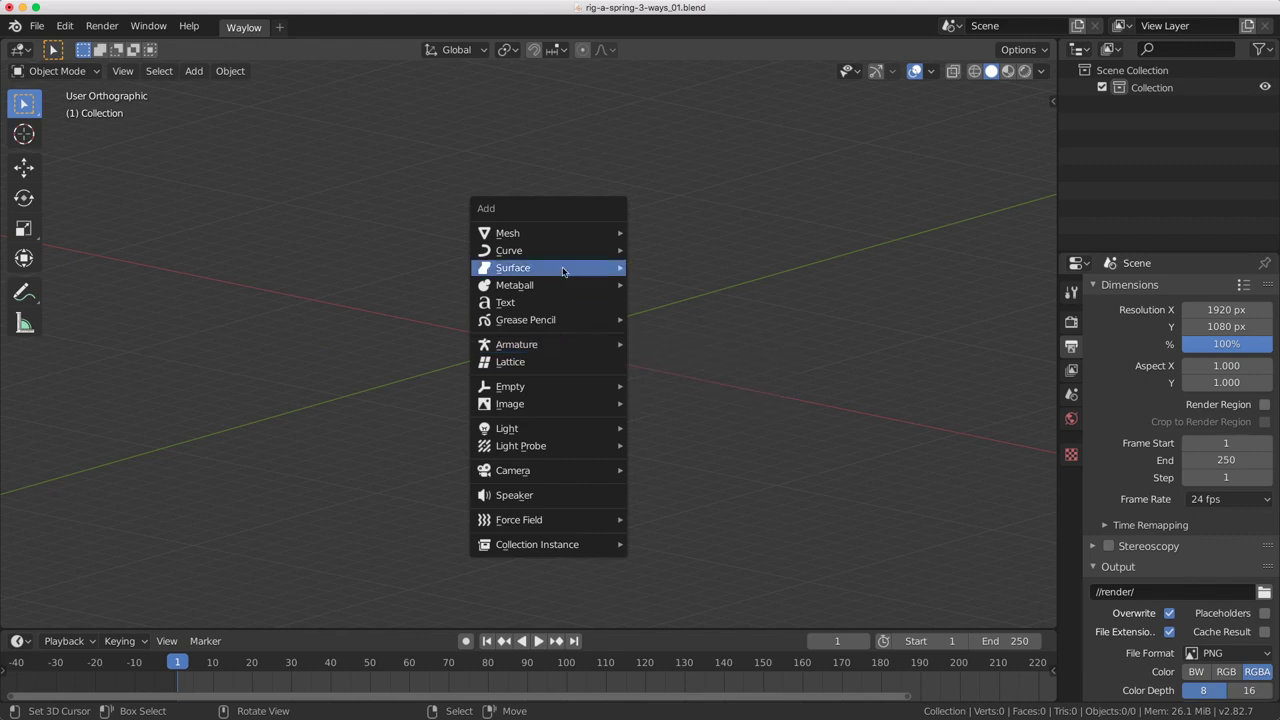
mouse_move(580, 250)
mouse_move(720, 604)
left_click(845, 605)
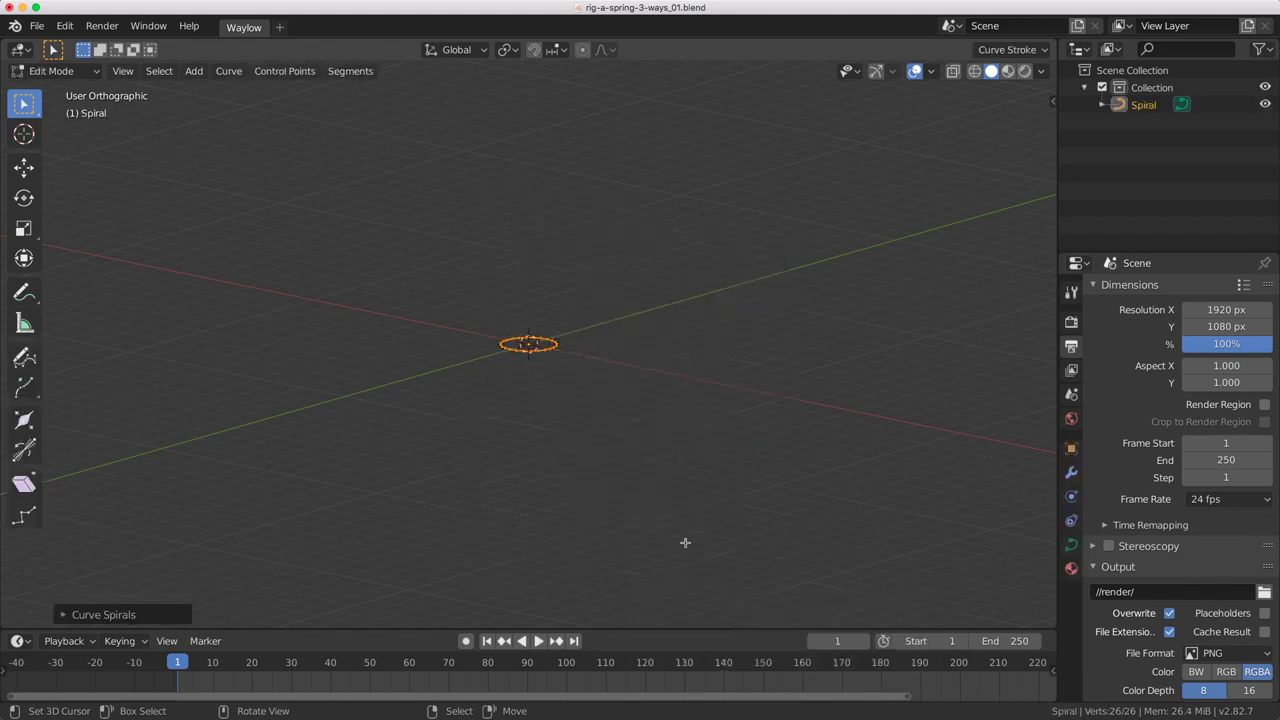
left_click(66, 615)
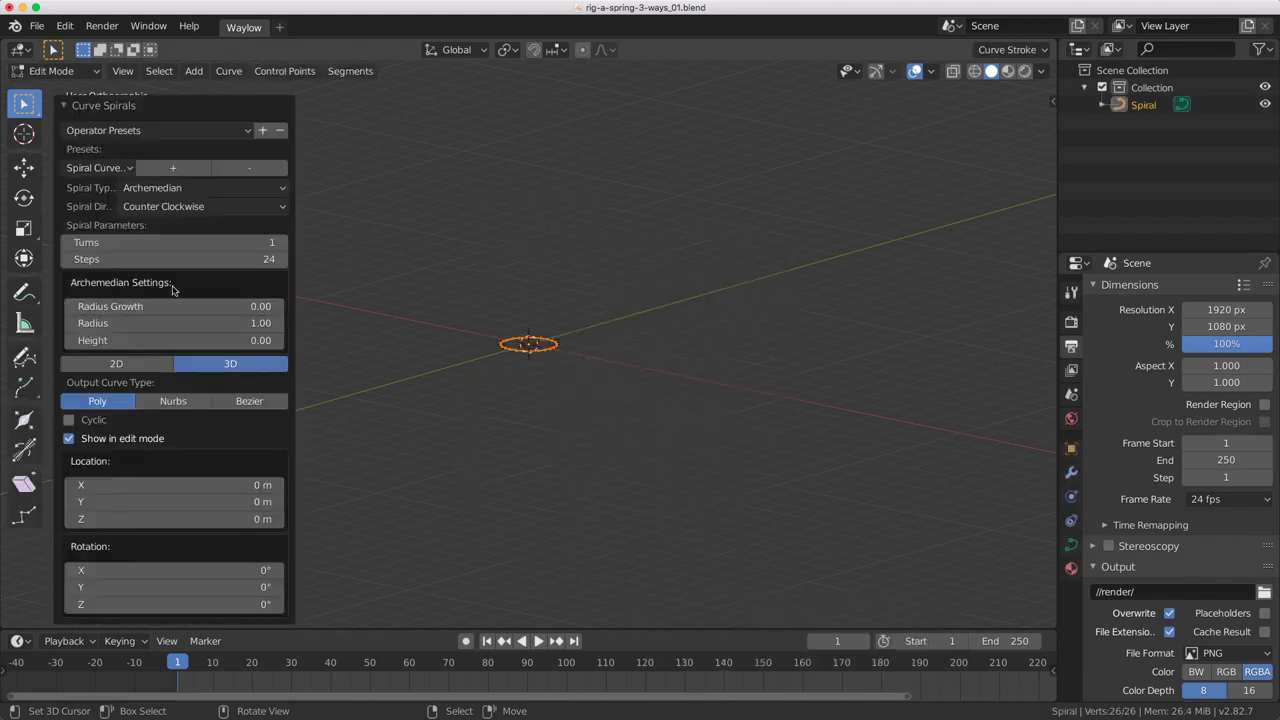
left_click(186, 208)
left_click(190, 244)
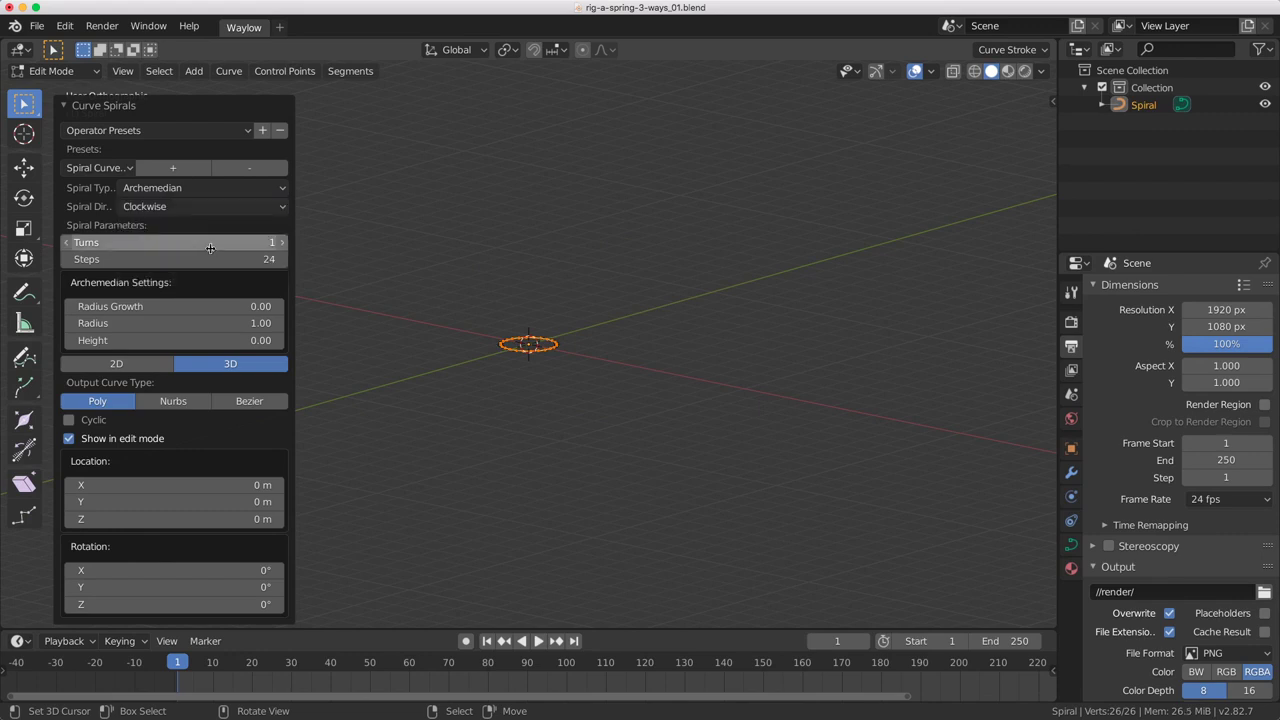
- Set the spiral to 8 turns, 8 steps and a height of 0.5
left_click(209, 246)
type("8")
key("Return")
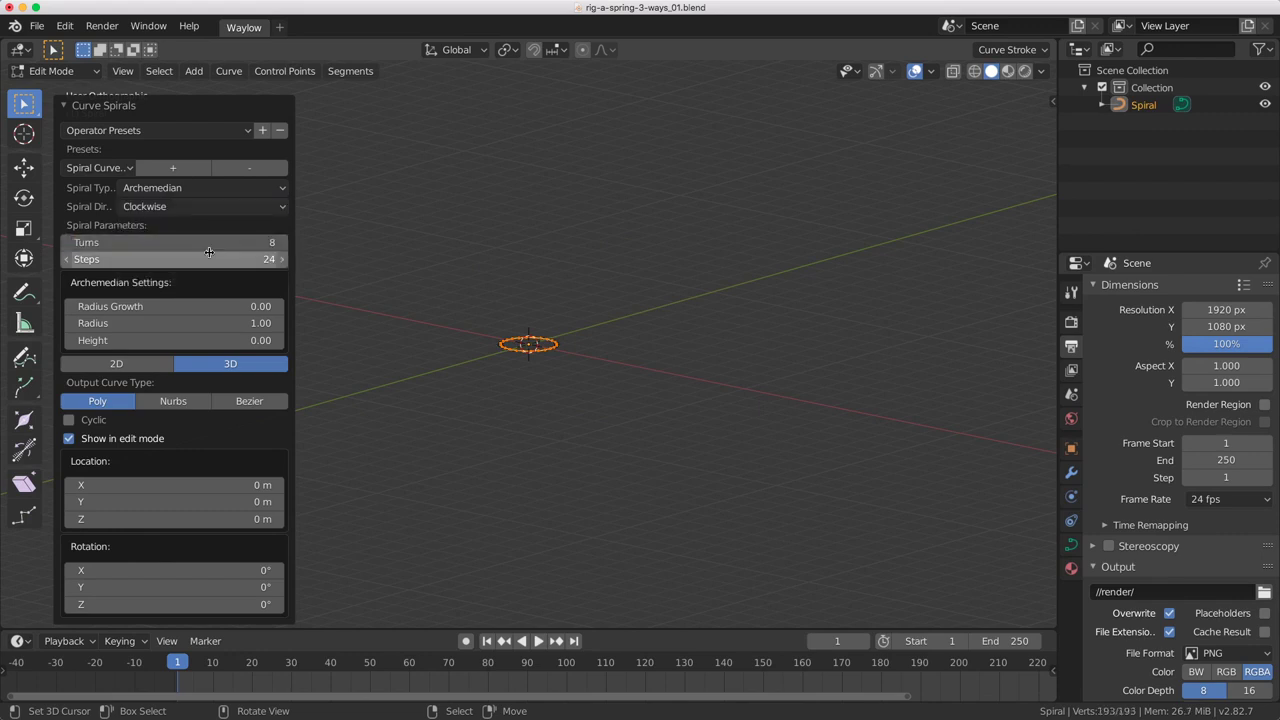
left_click(209, 259)
type("8")
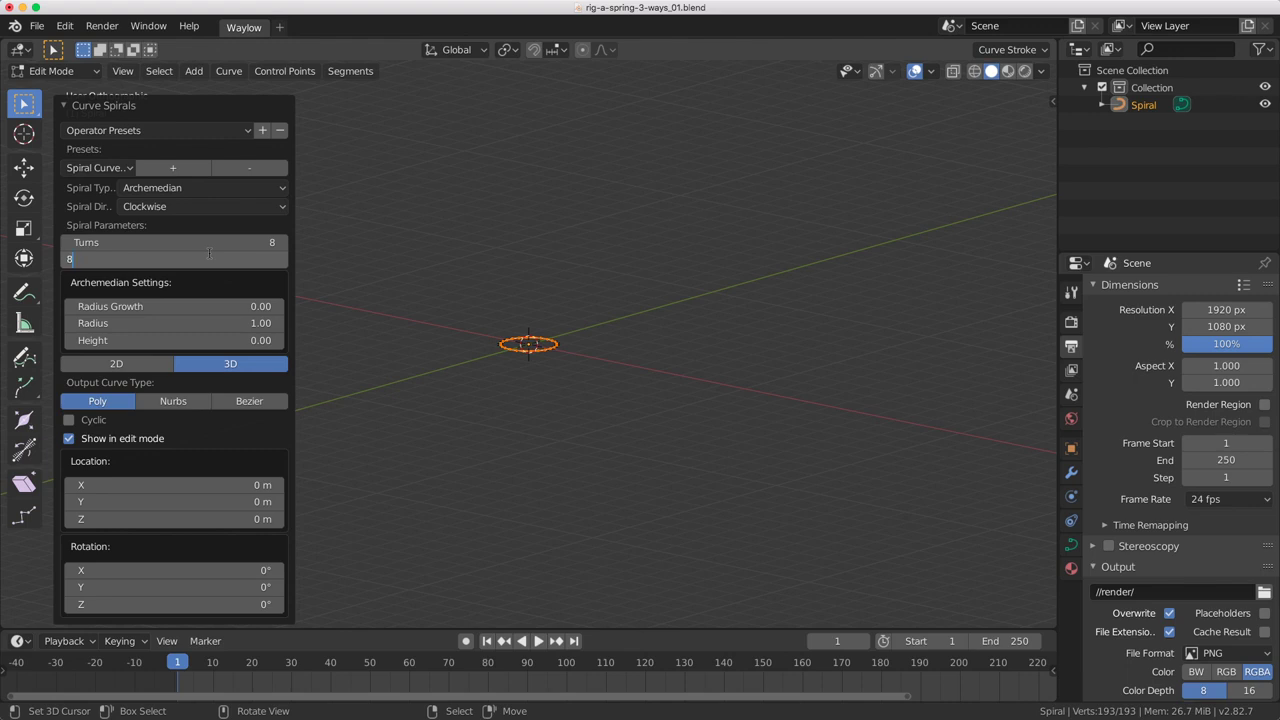
key("Return")
left_click(211, 338)
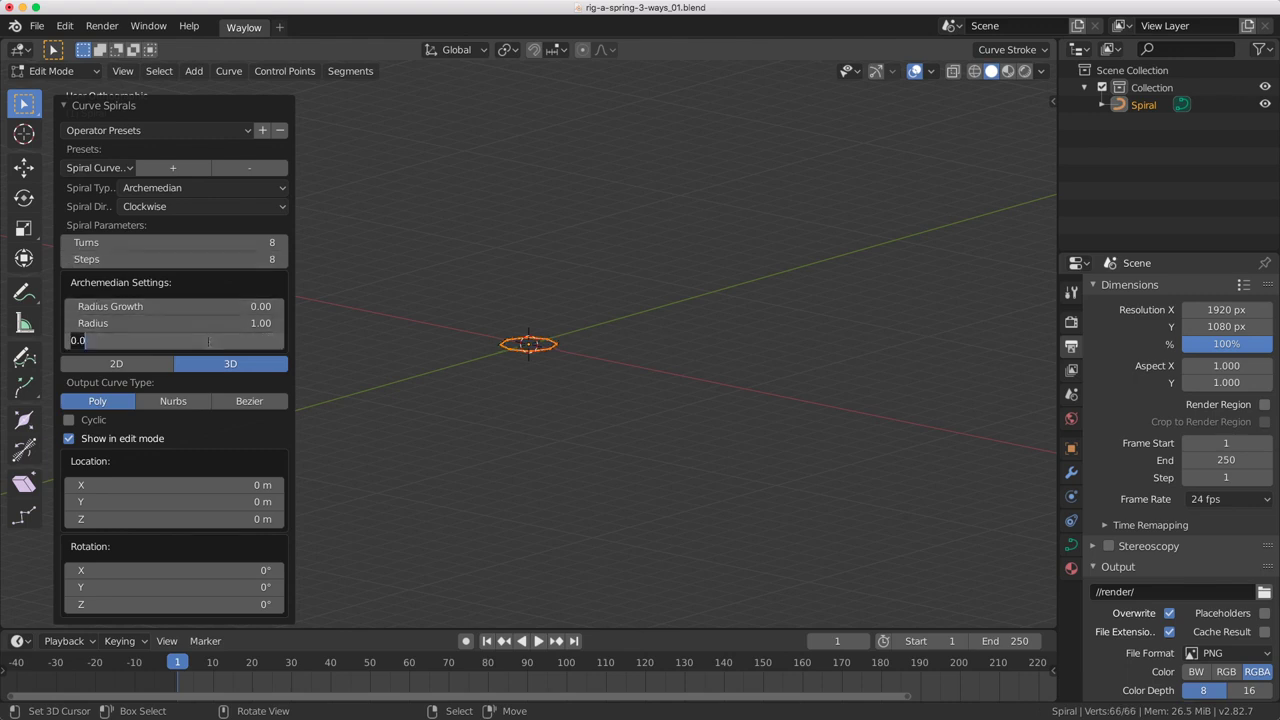
type("0.5")
key("Return")
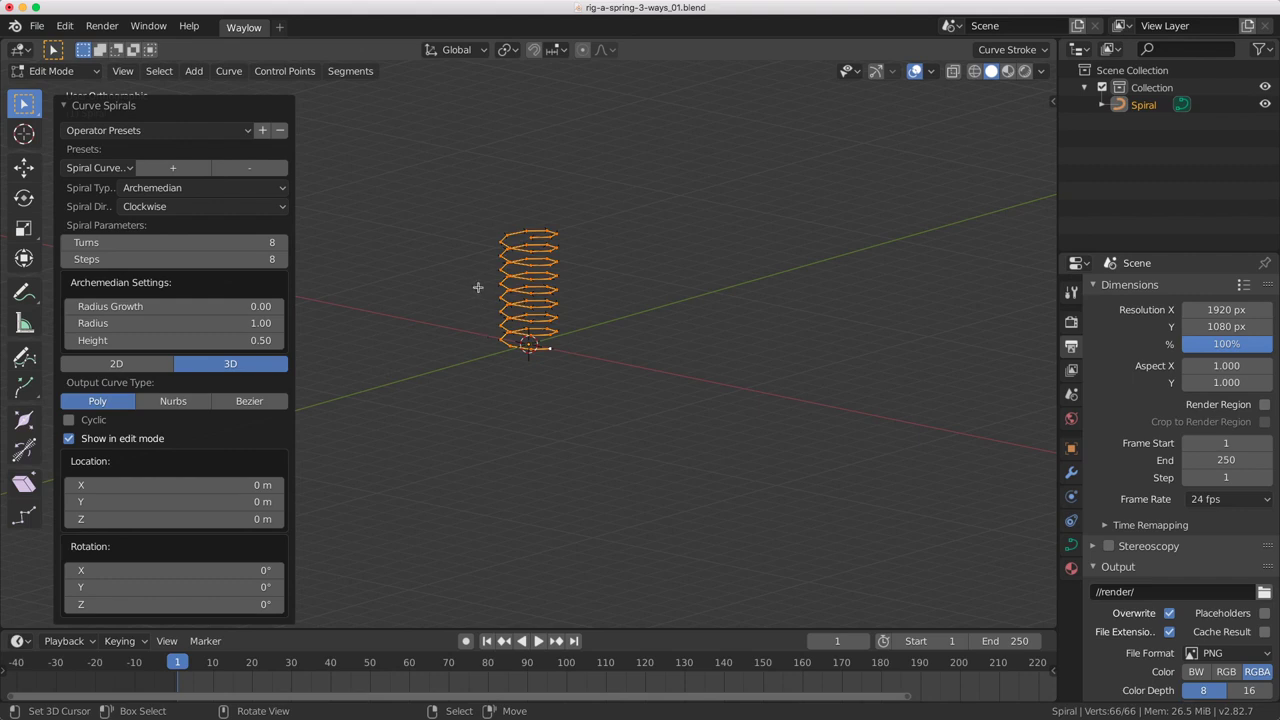
- Set the spiral's output curve type to Bezier with Auto handles
scroll(543, 366, "up", 5)
left_click(283, 402)
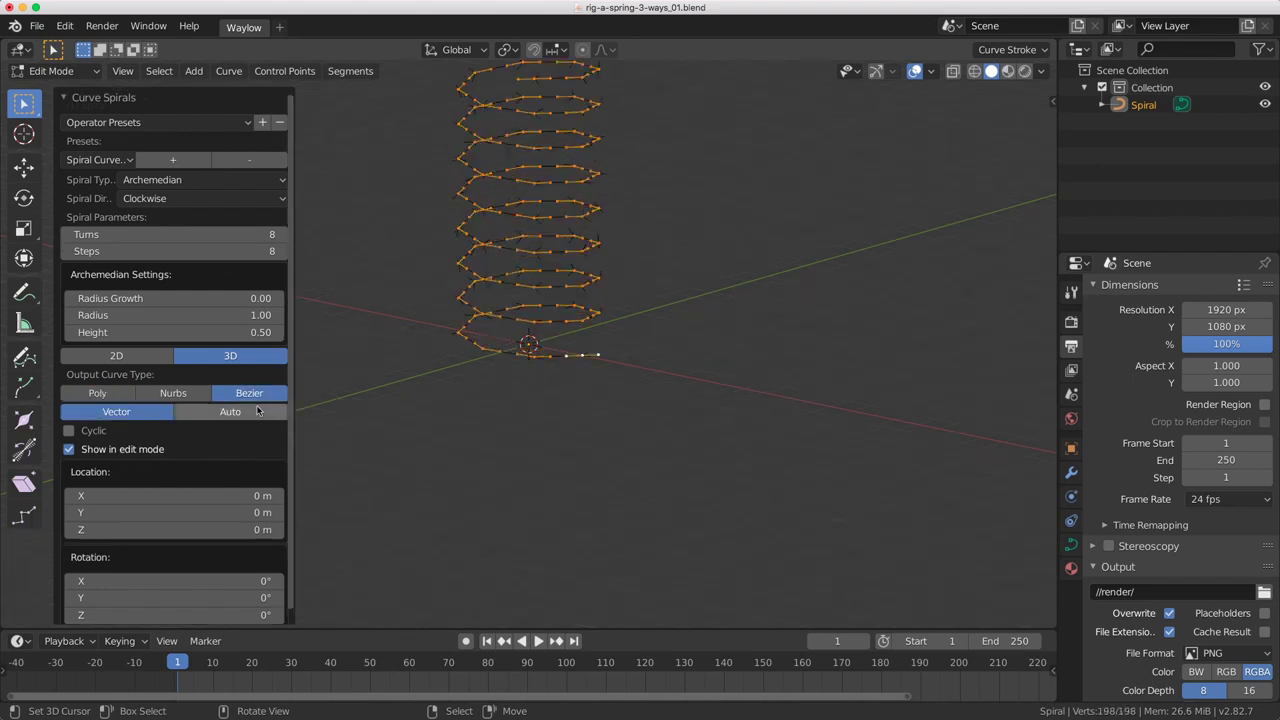
left_click(251, 410)
scroll(470, 394, "down", 1)
middle_click_drag(489, 389, 496, 433, "shift")
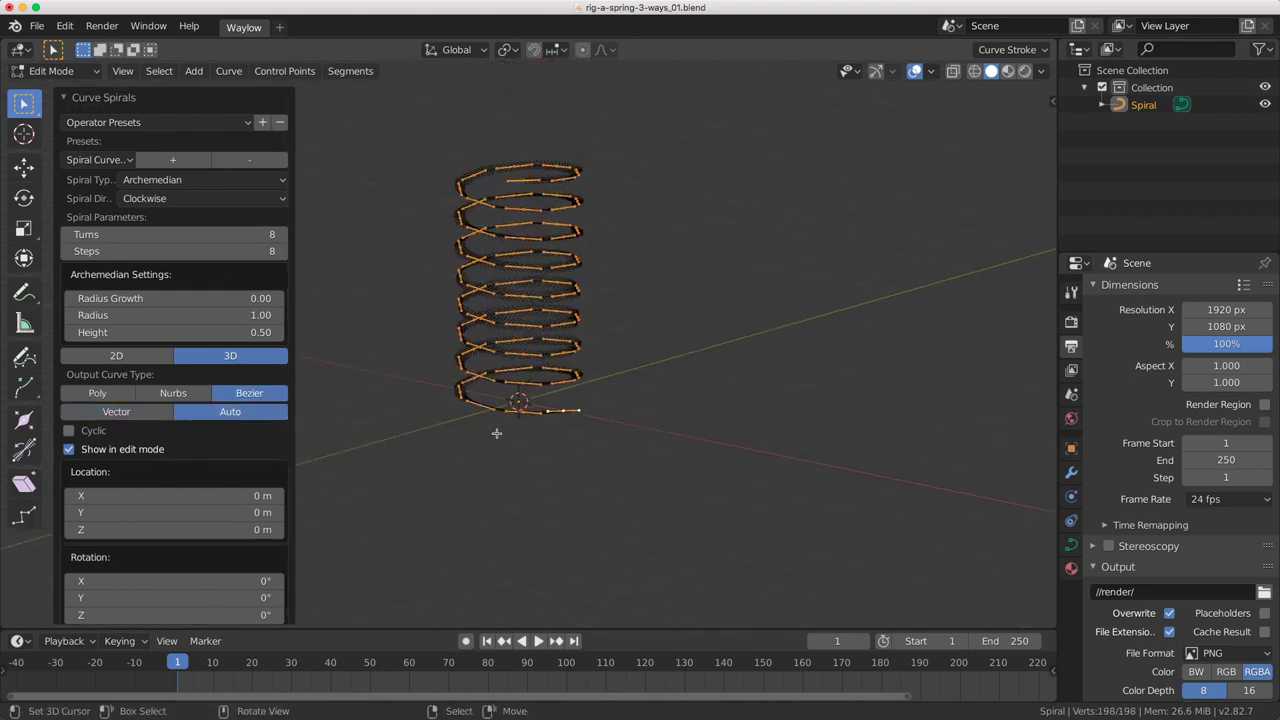
- Set the spiral's bottom end point to Aligned handles and rotate it -22.5° in top view
scroll(496, 433, "up", 4)
left_click(645, 461)
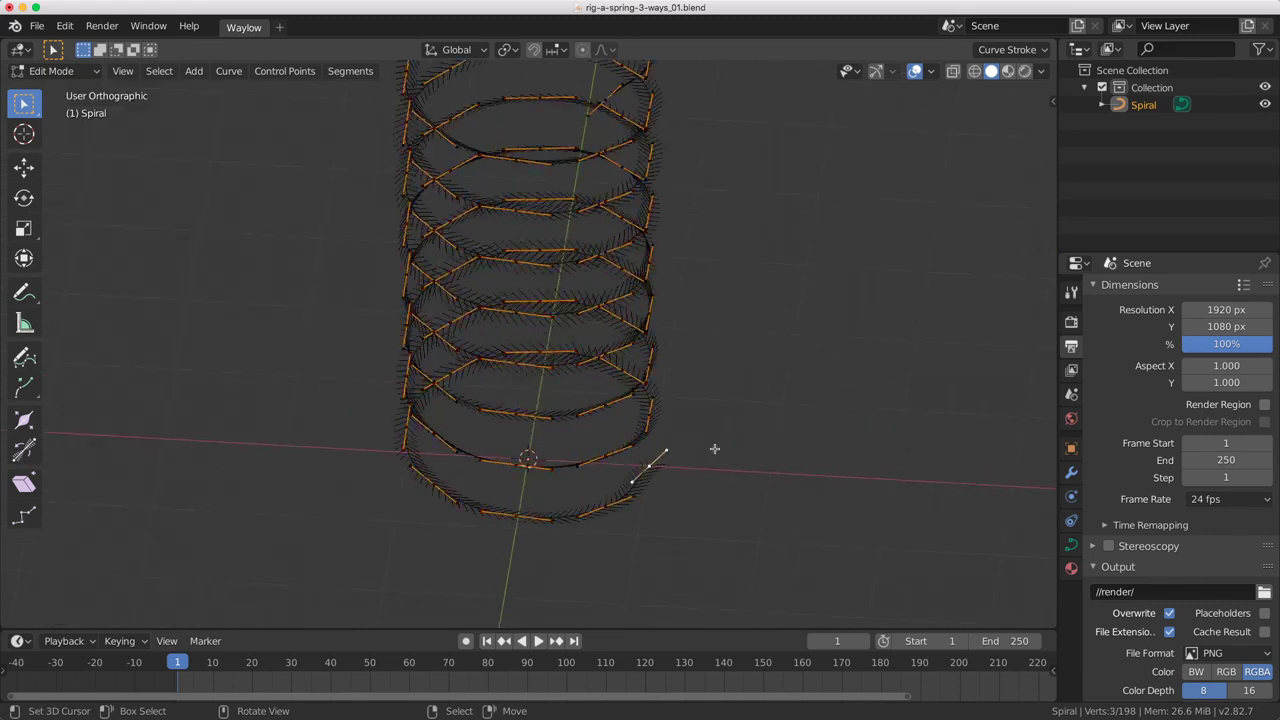
key("v")
left_click(714, 453)
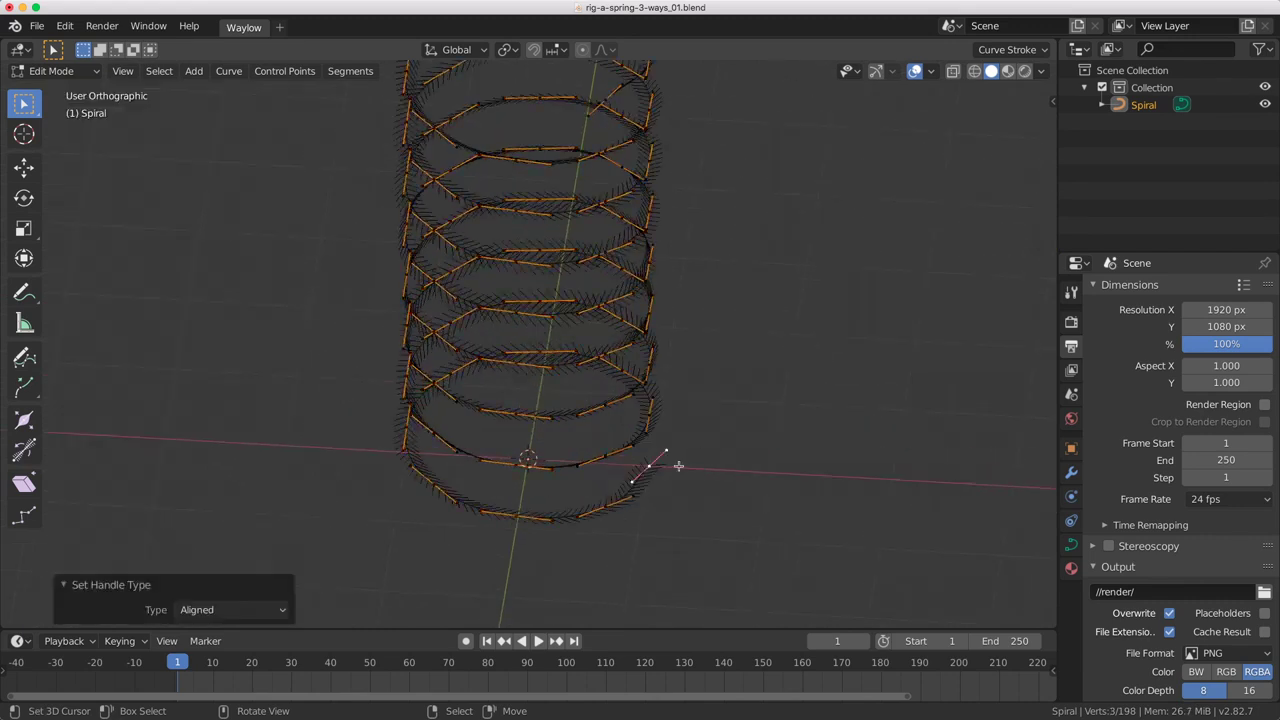
key("KP_7")
key("r")
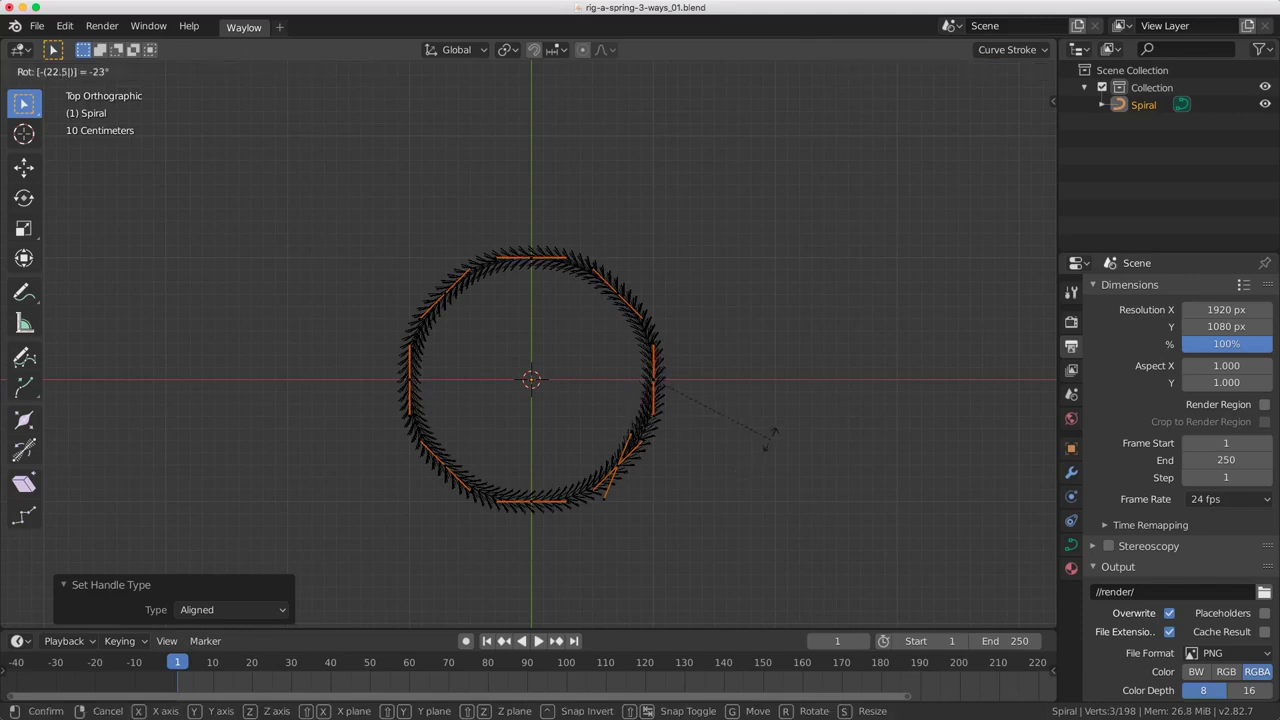
left_click(766, 434)
- Set the spiral's top end point to Aligned handles and rotate it 22.5° in top view
middle_click_drag(680, 429, 626, 369)
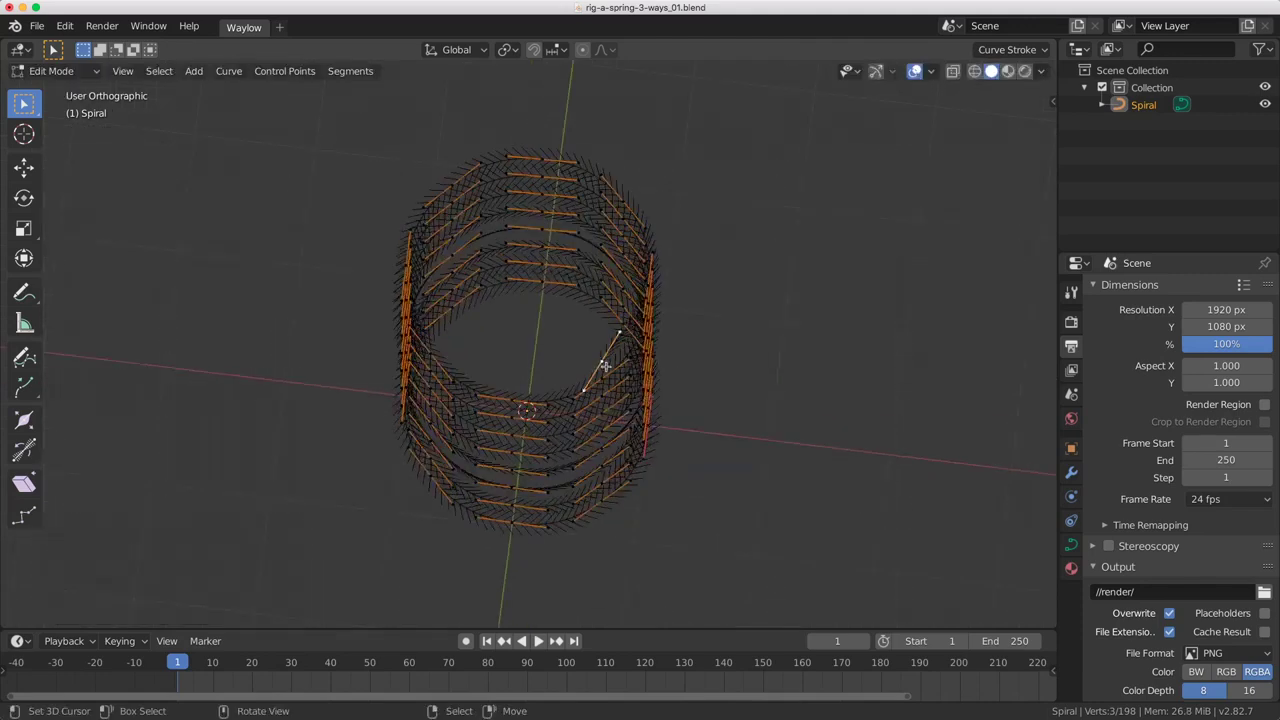
key("v")
left_click(607, 369)
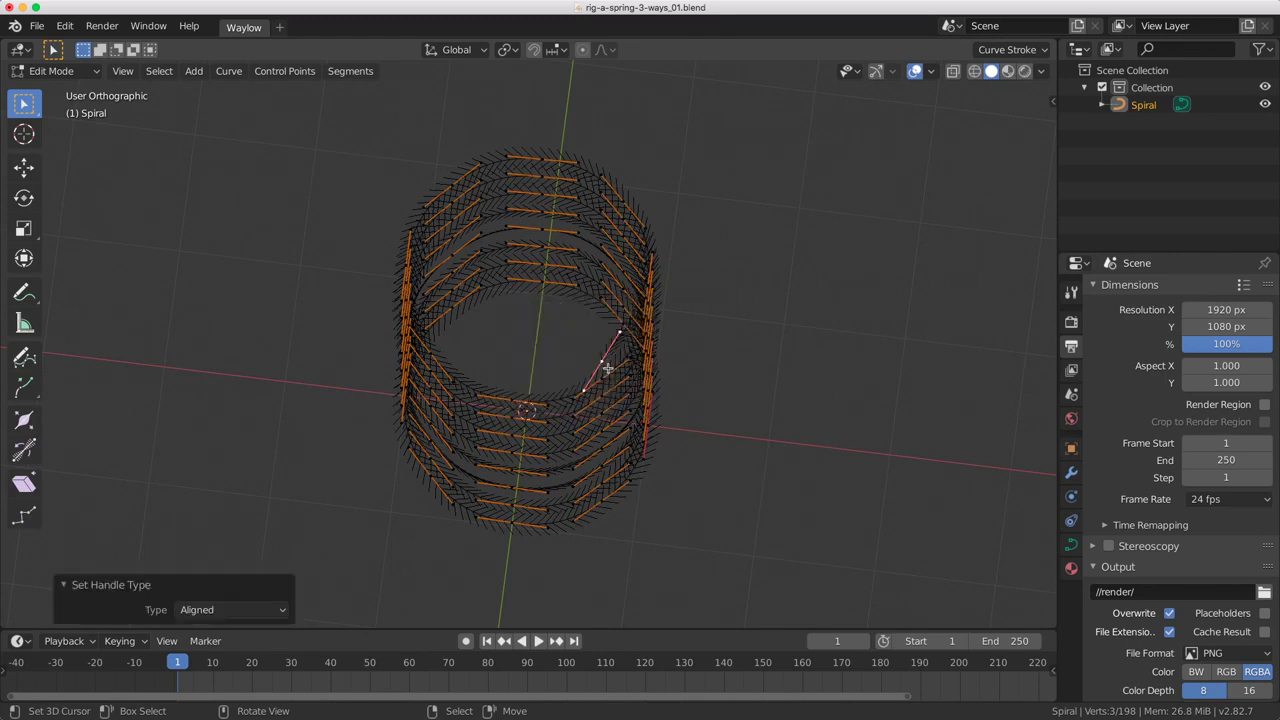
key("KP_7")
type("r")
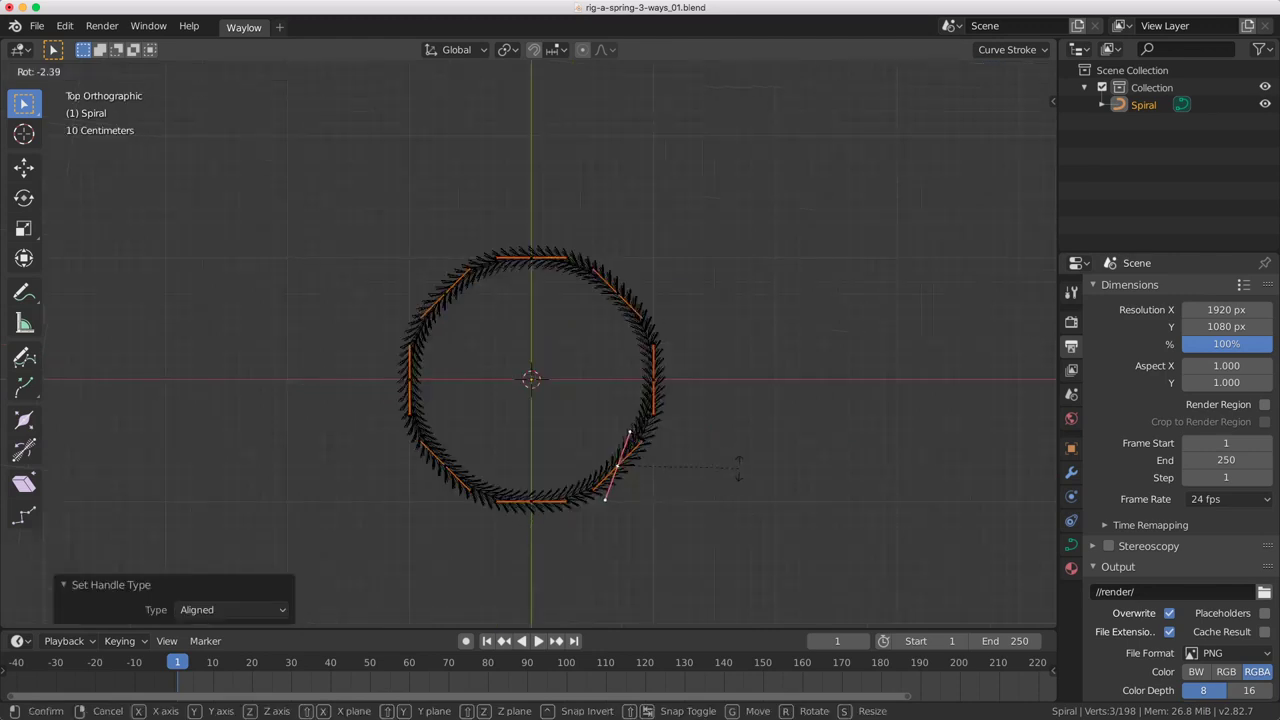
type("22.5")
key("Return")
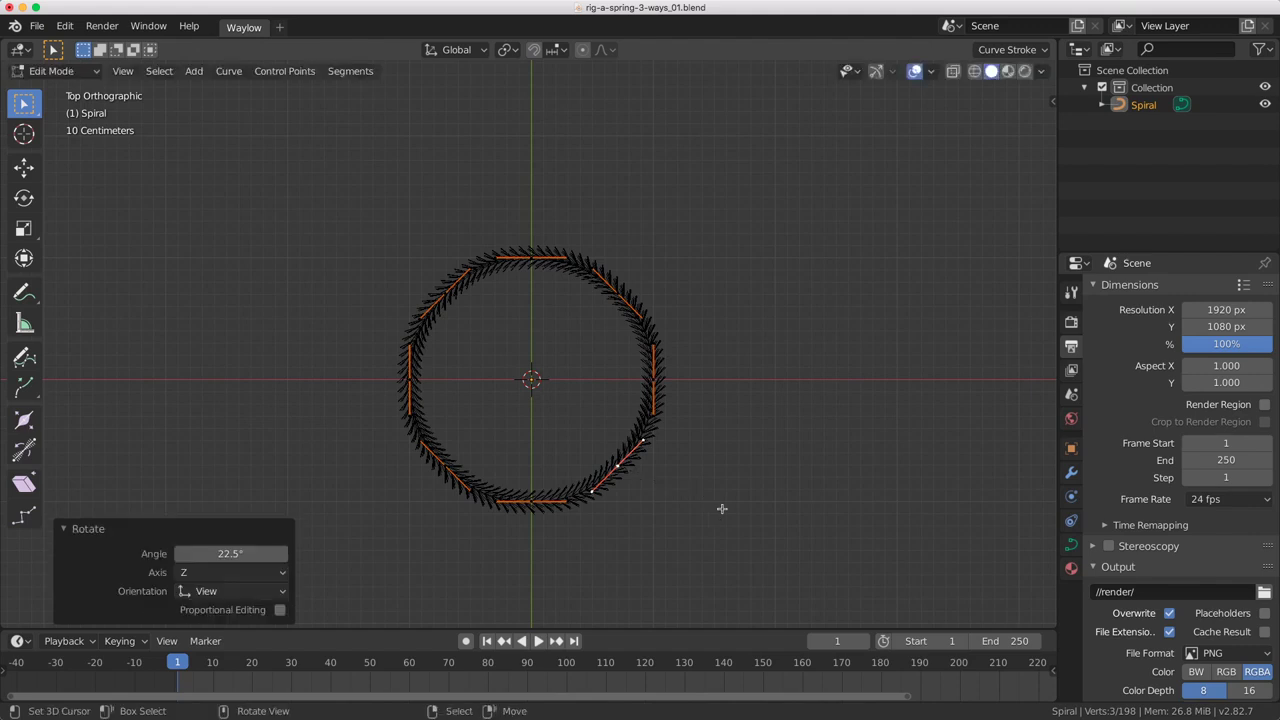
- Thicken the spiral into a wire with a bevel depth of 0.075 m in the curve's geometry settings
middle_click_drag(724, 456, 620, 383)
scroll(610, 410, "down", 3)
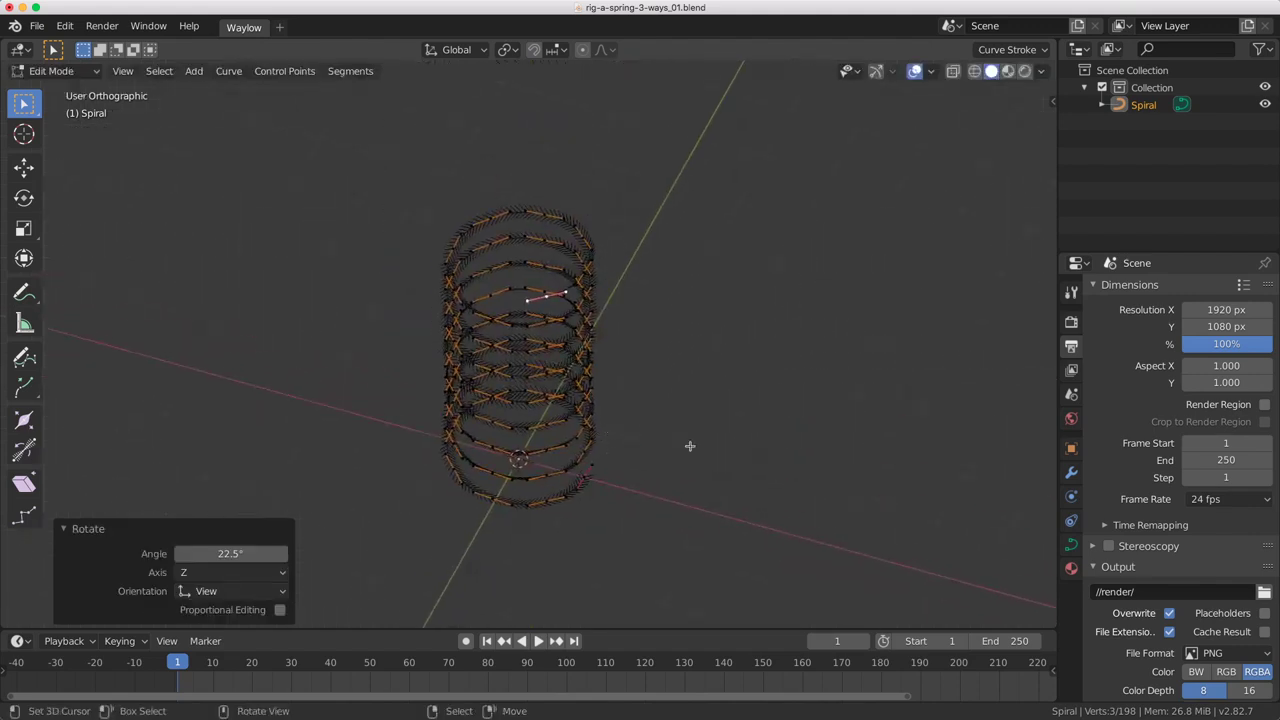
left_click(1071, 544)
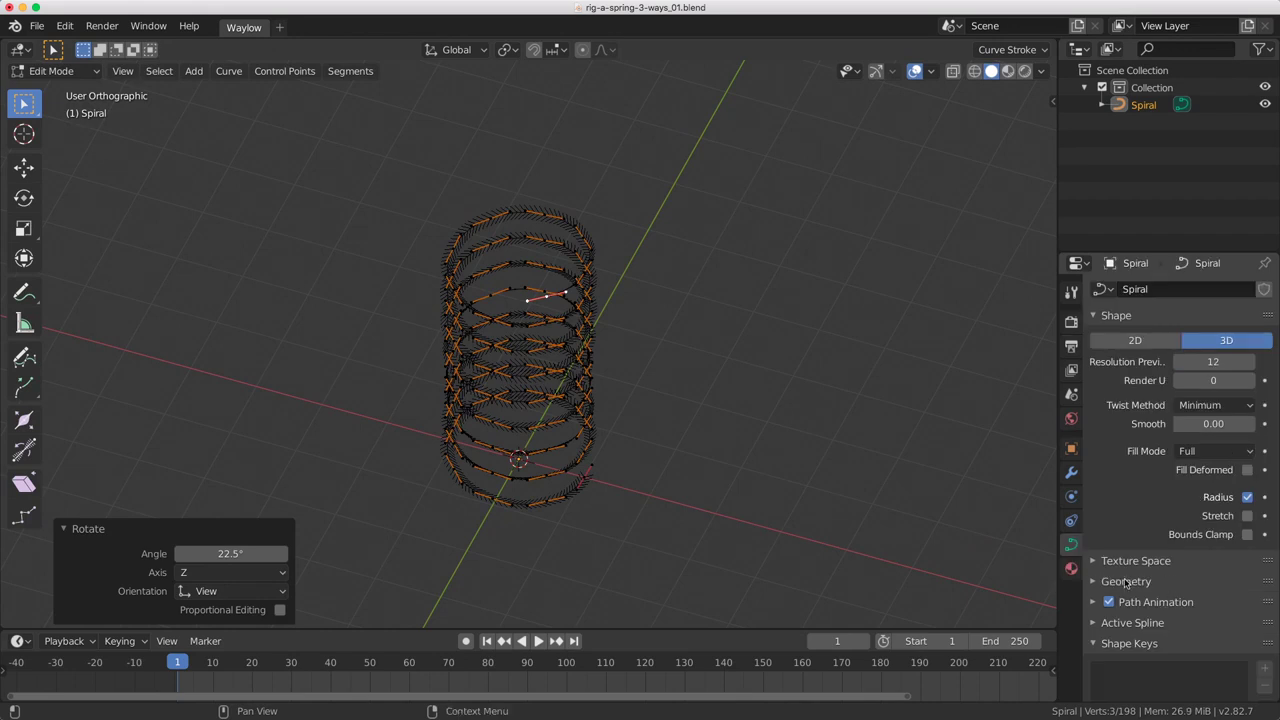
left_click(1126, 581)
scroll(1150, 580, "down", 3)
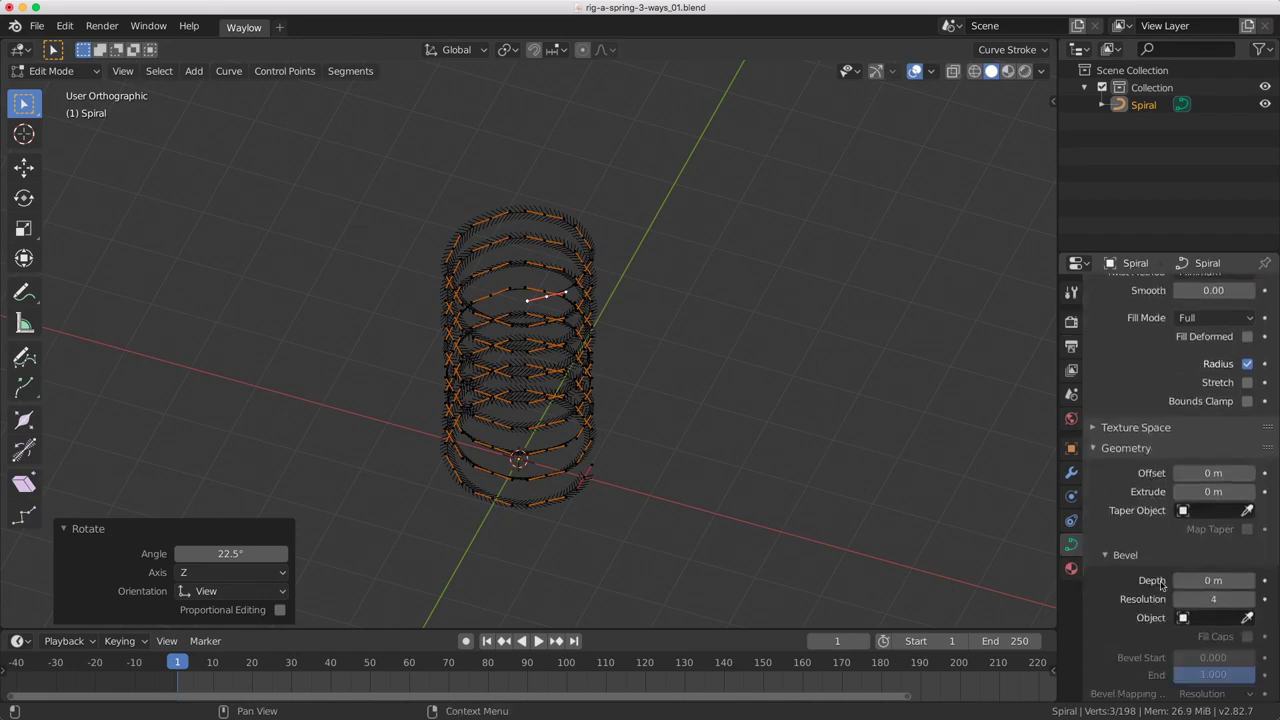
left_click(1212, 580)
type(".0")
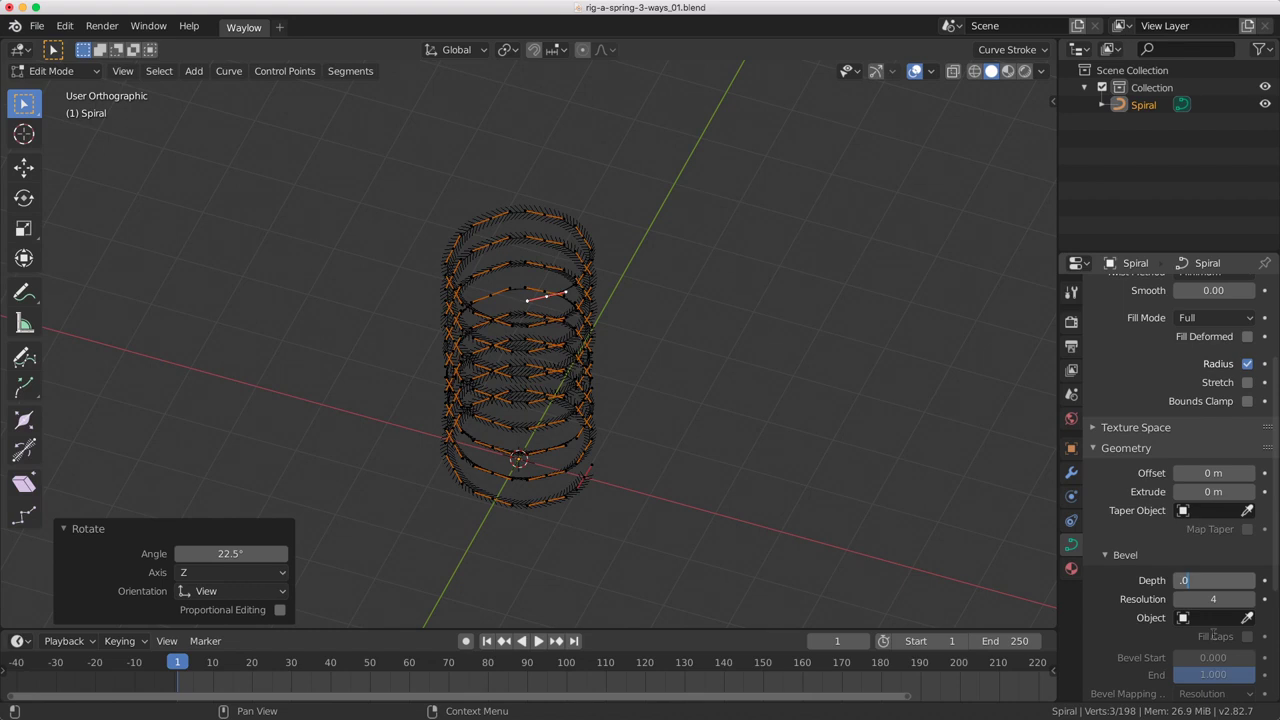
type("75")
key("Return")
- Rename the curve object Spring_geo and return to Object Mode
middle_click_drag(743, 571, 718, 477)
key("F2")
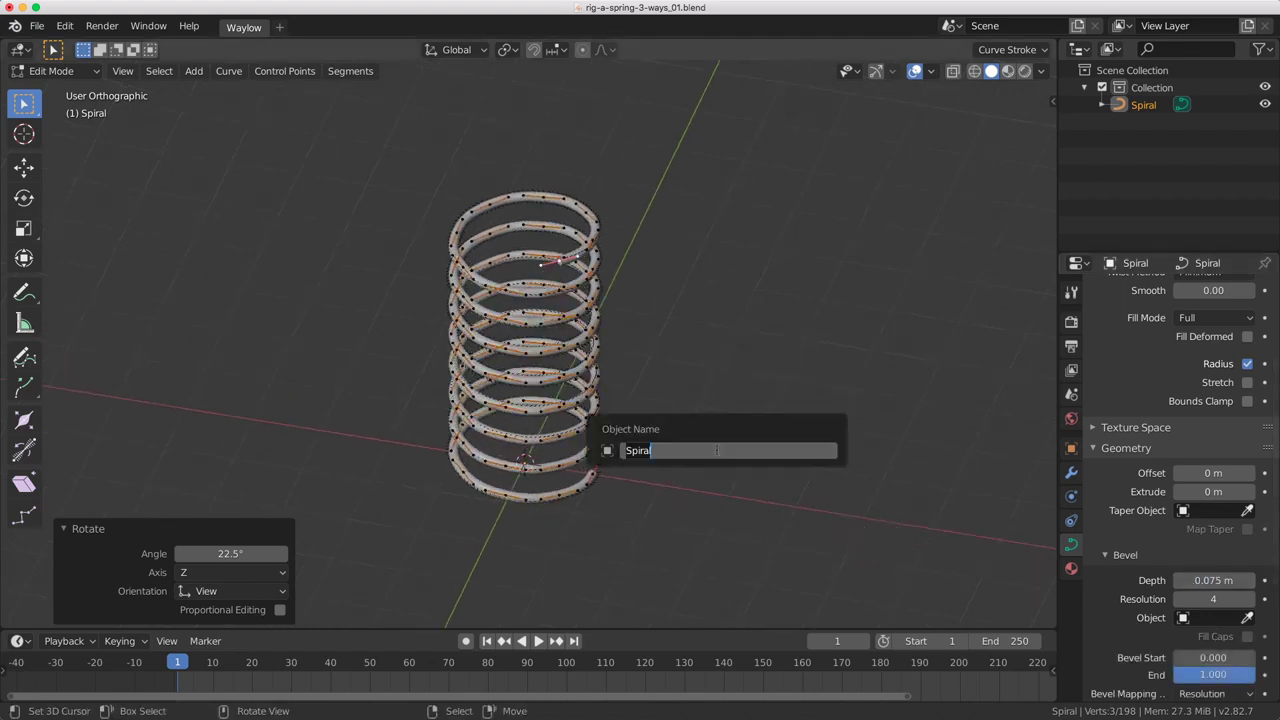
type("Spring_geo")
key("Return")
key("Tab")
- In front view, duplicate Spring_geo and offset the copy -3 m along the X axis
key("KP_1")
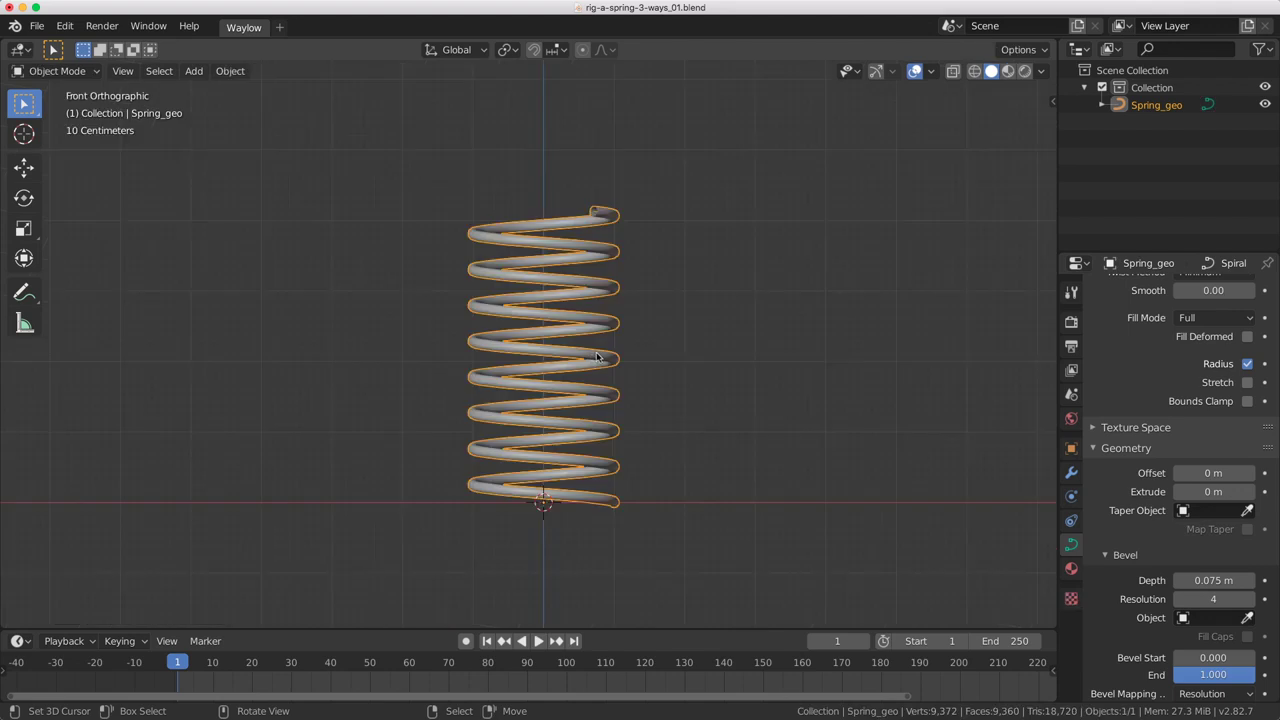
key("shift+d")
type("x")
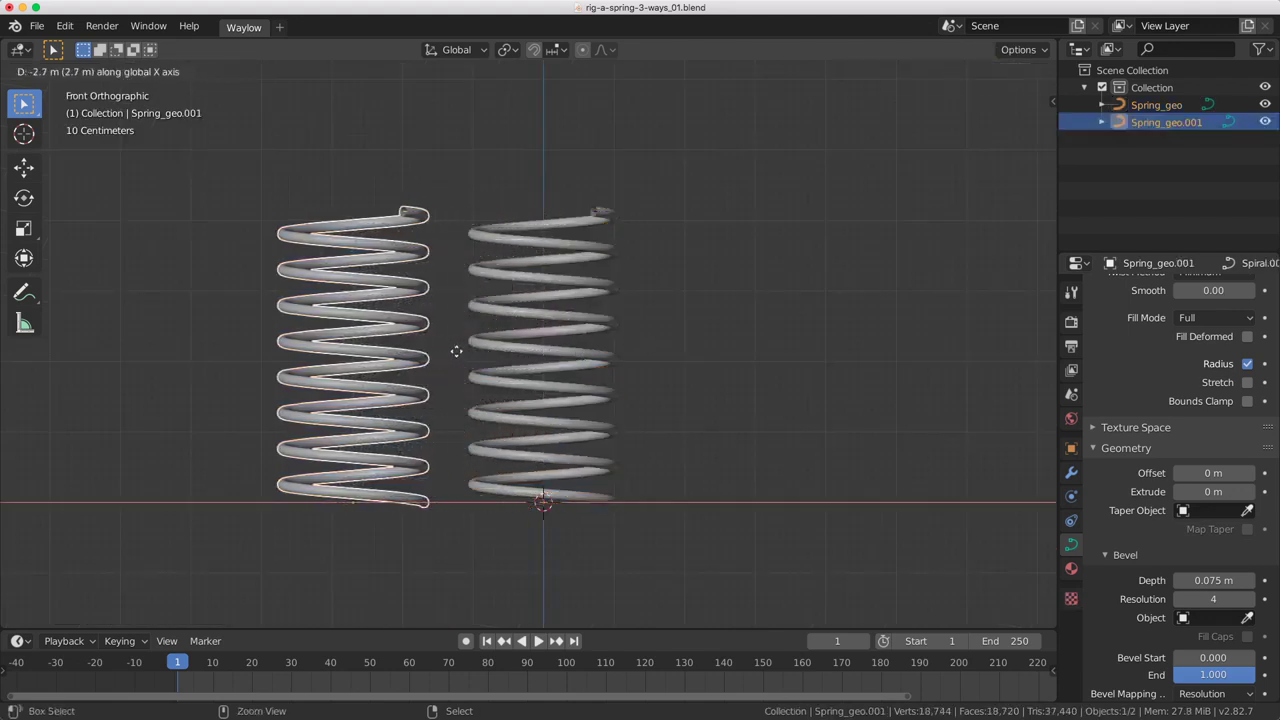
type("-3")
key("Return")
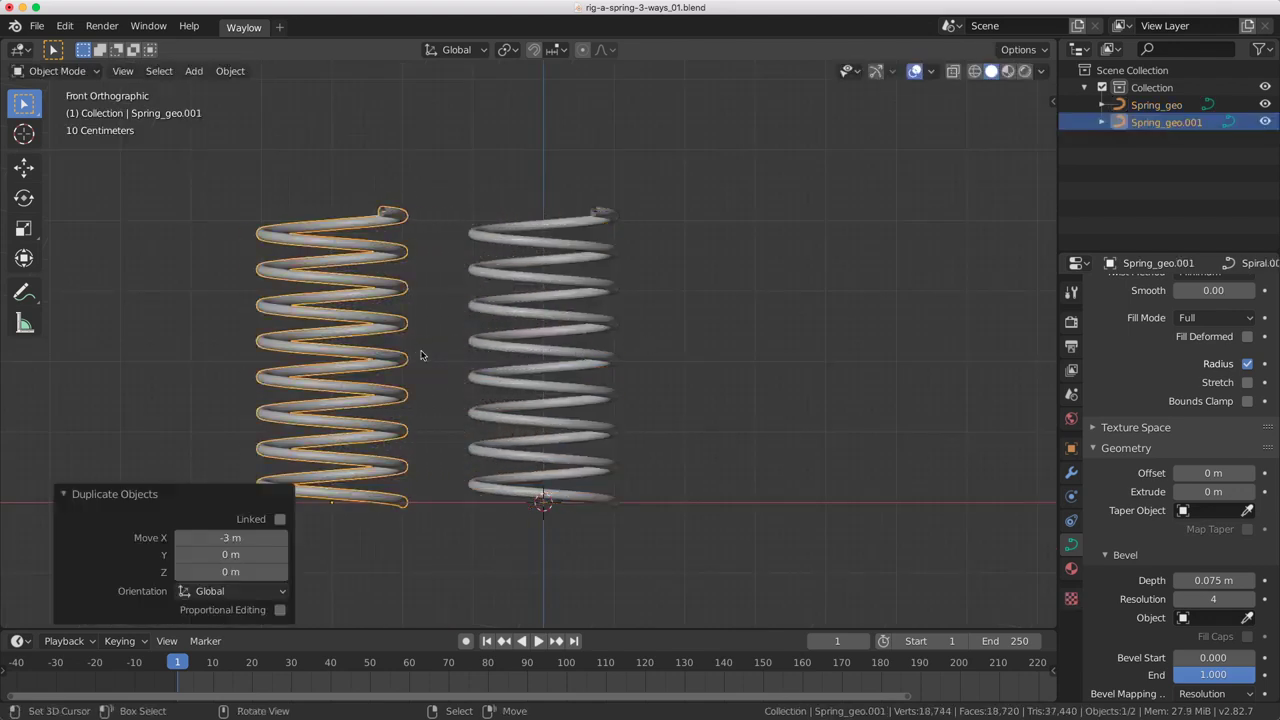
- Rename the duplicated spring object Save_for_later
key("F2")
type("Save_")
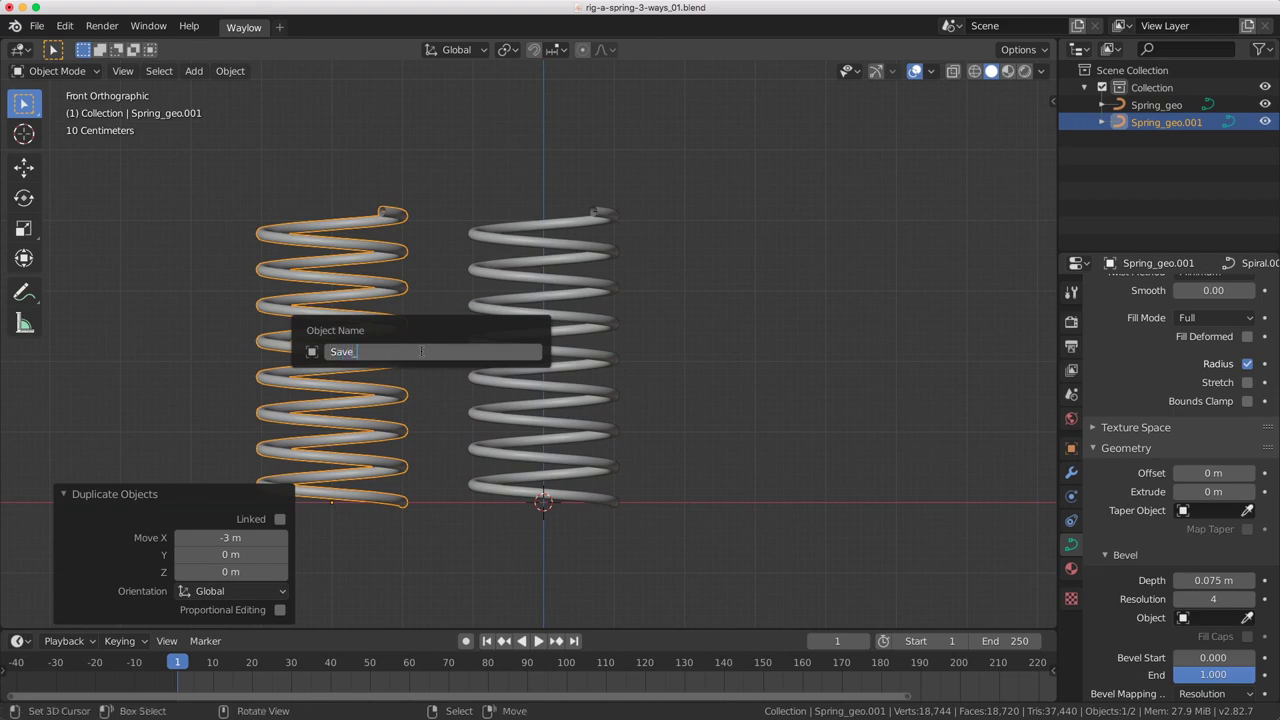
type("for_later")
key("Return")
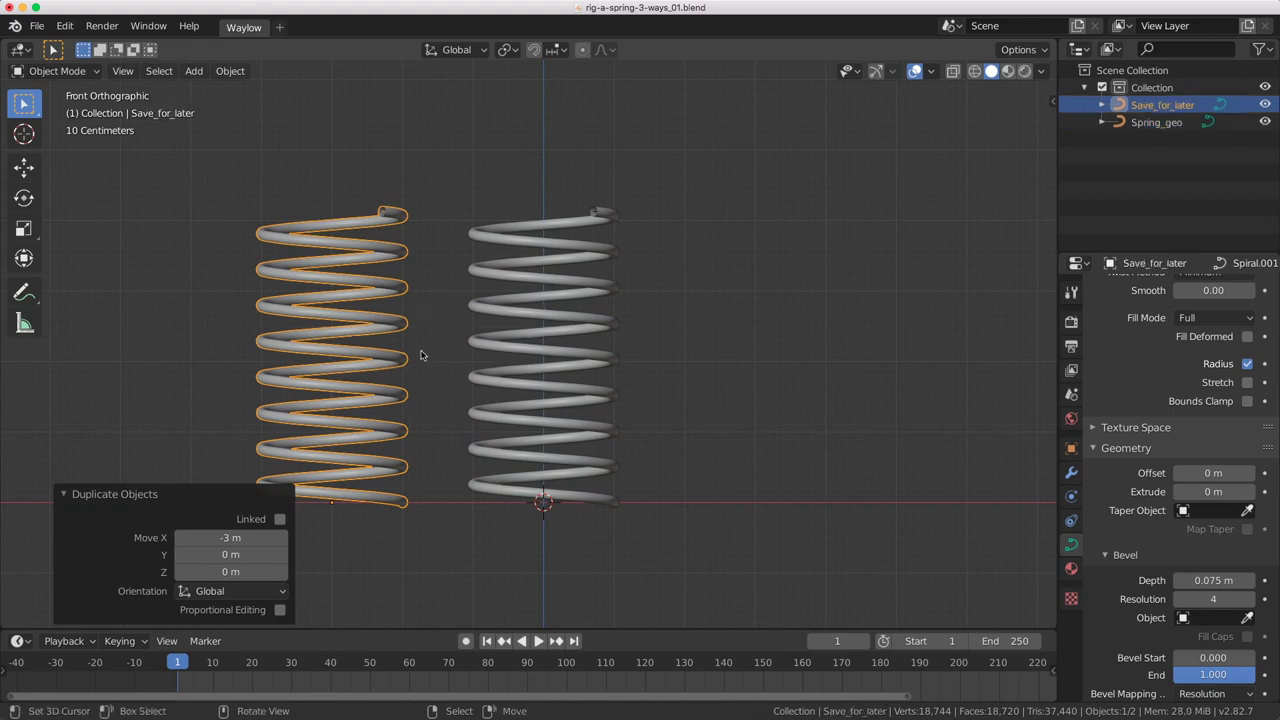
- Lower the Spring_geo curve's preview resolution to 1 in Edit Mode, then return to Object Mode
left_click(504, 346)
key("ctrl+Tab")
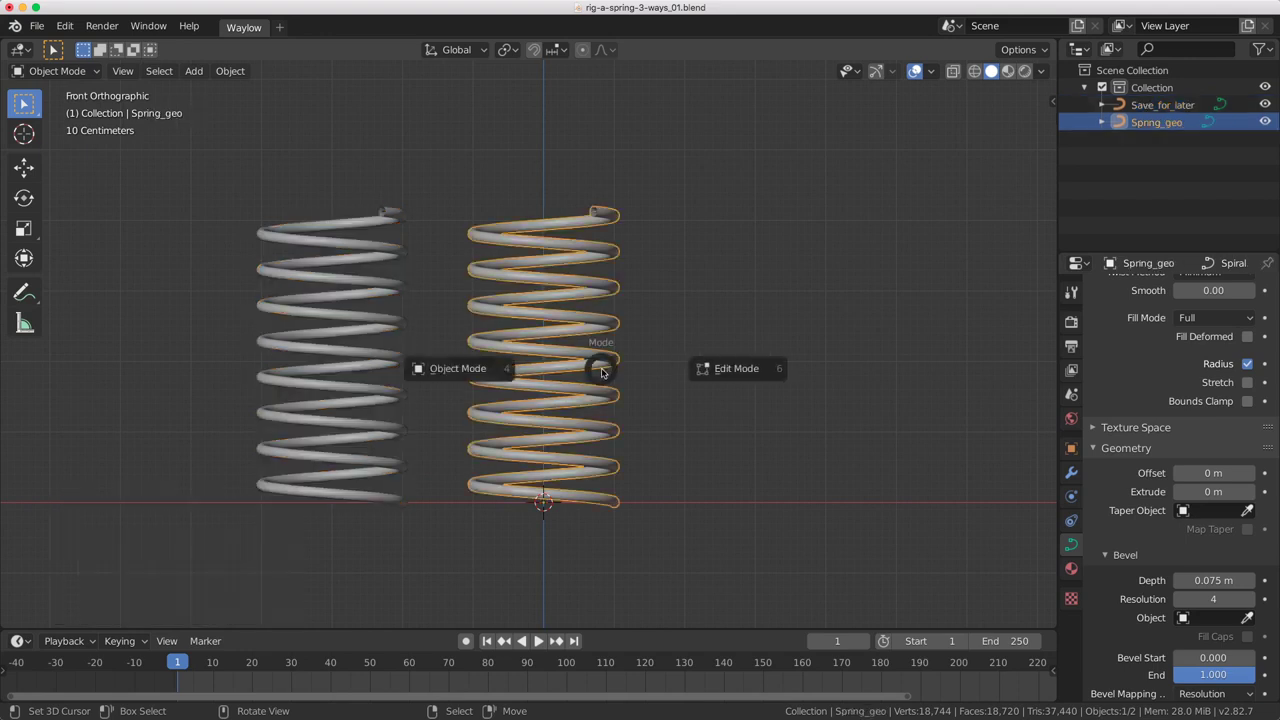
left_click(737, 368)
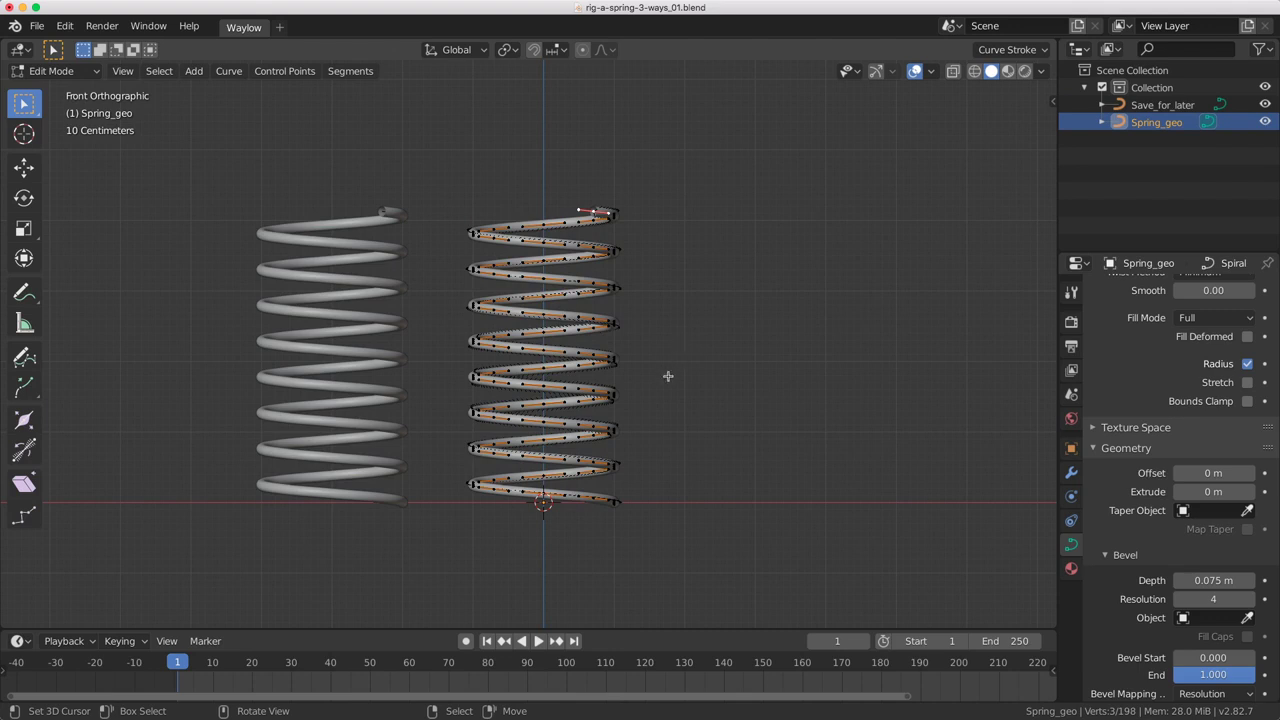
scroll(1241, 551, "down", 4)
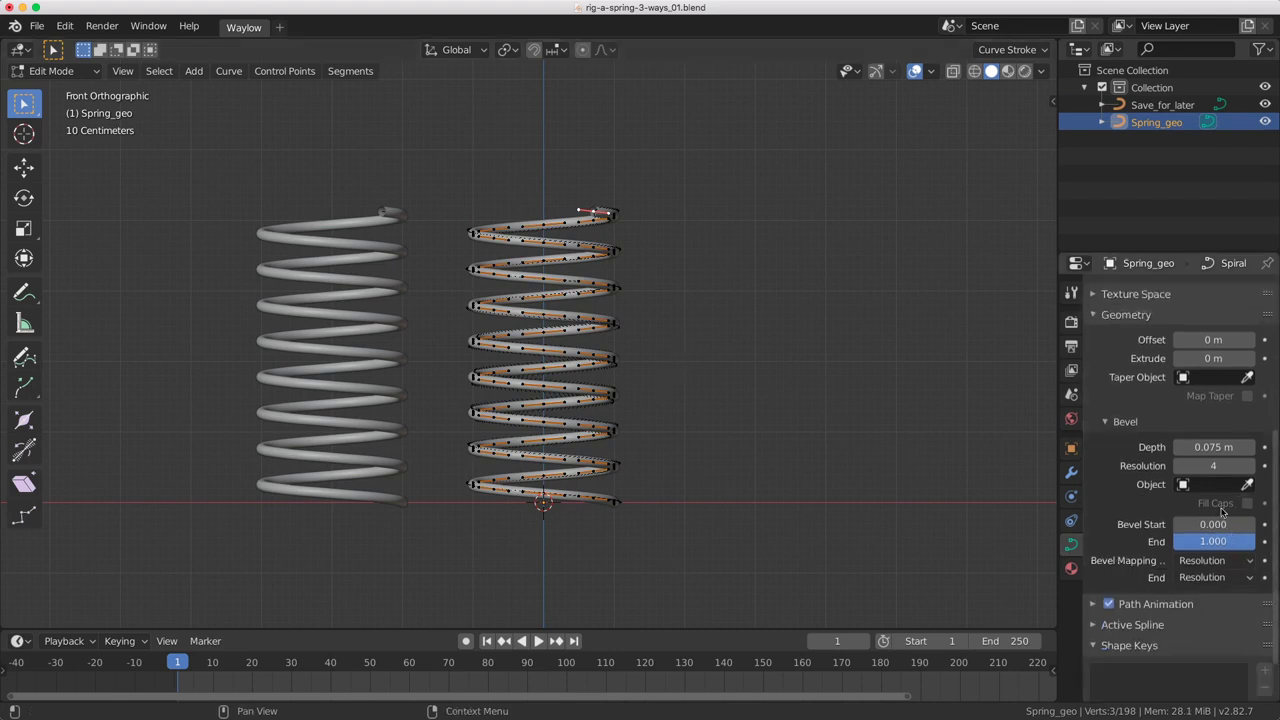
scroll(1203, 568, "up", 6)
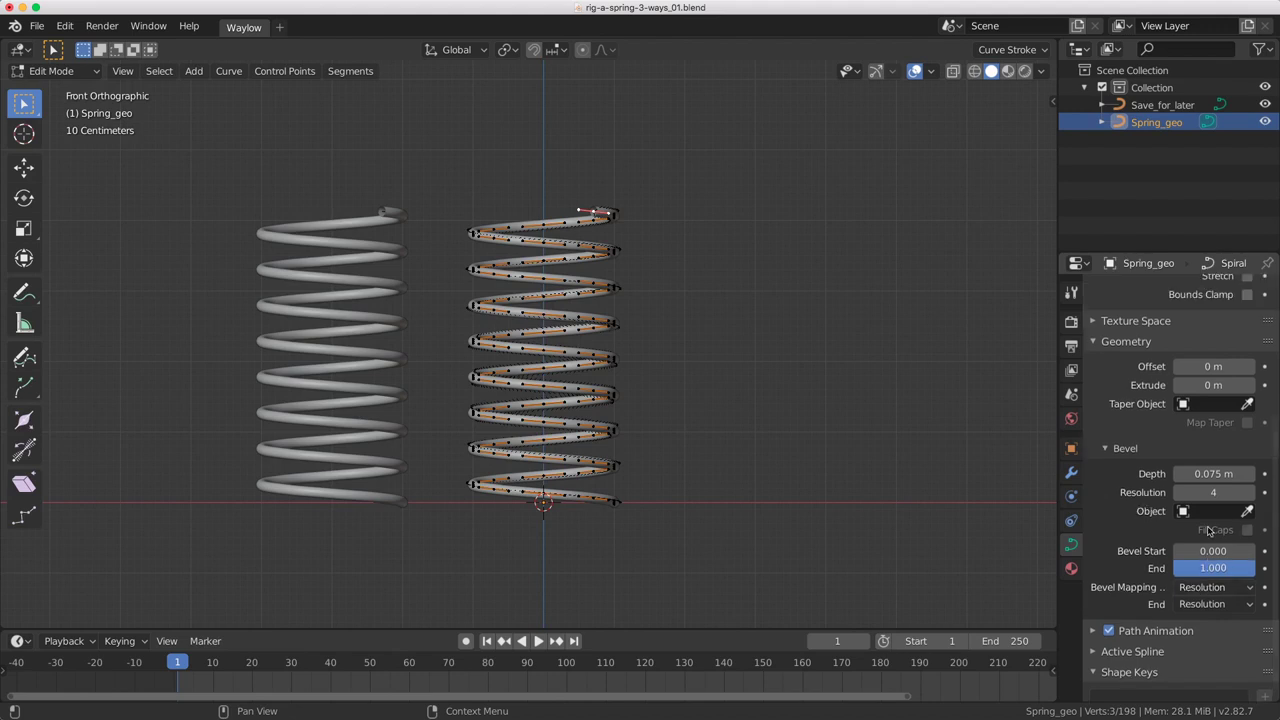
left_click_drag(1215, 336, 1170, 336)
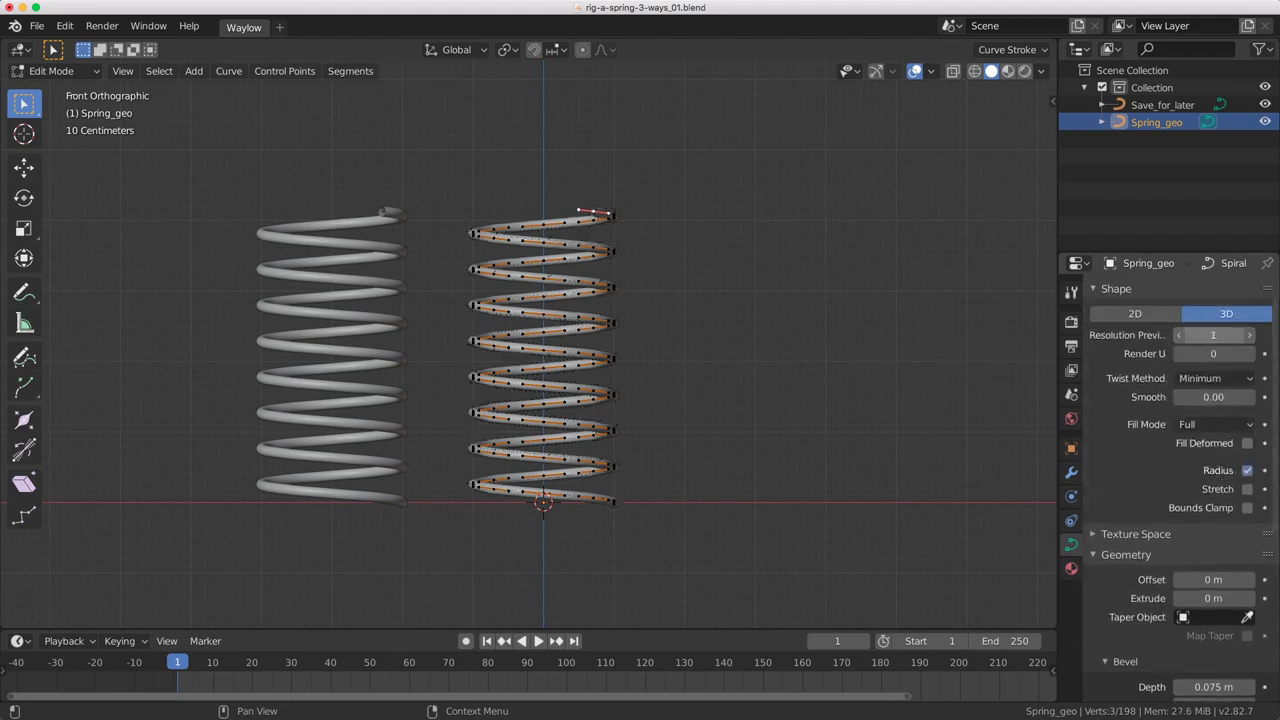
middle_click_drag(780, 380, 700, 470)
key("ctrl+Tab")
left_click(469, 511)
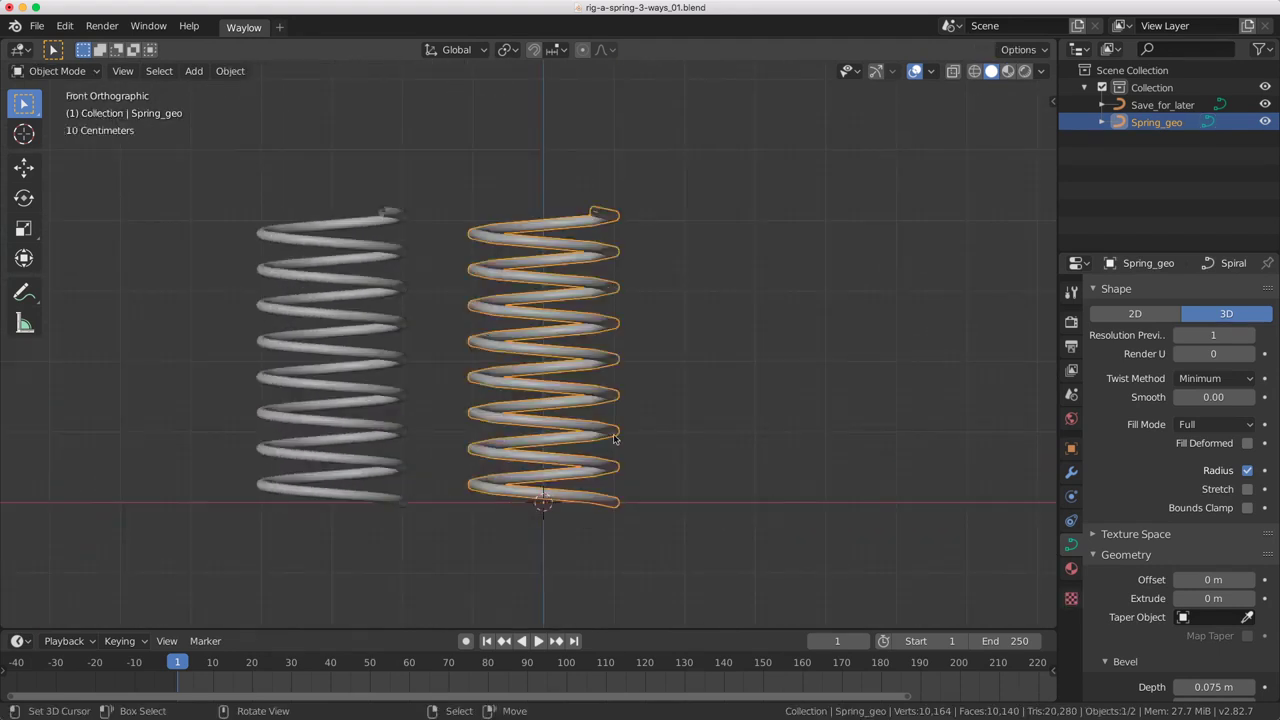
- Convert Spring_geo from a curve to a mesh with Convert to, using Mesh from Curve/Meta/Surf/Text
key("F3")
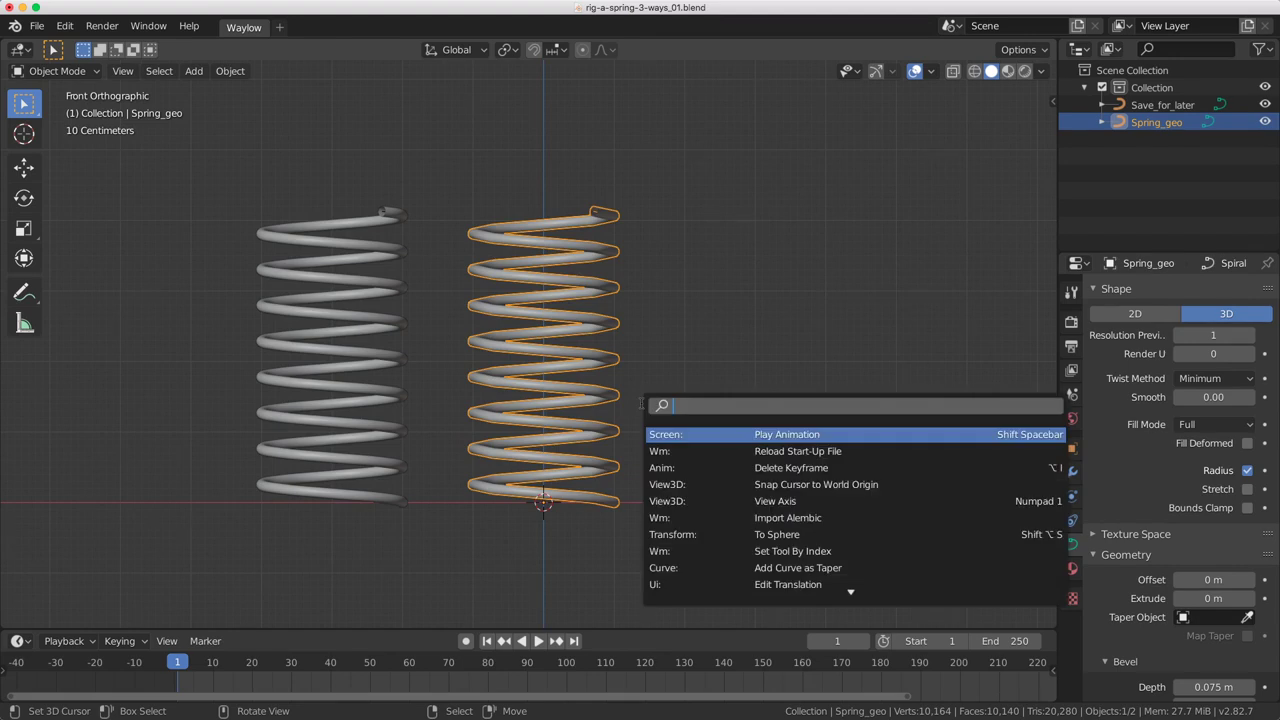
type("conver")
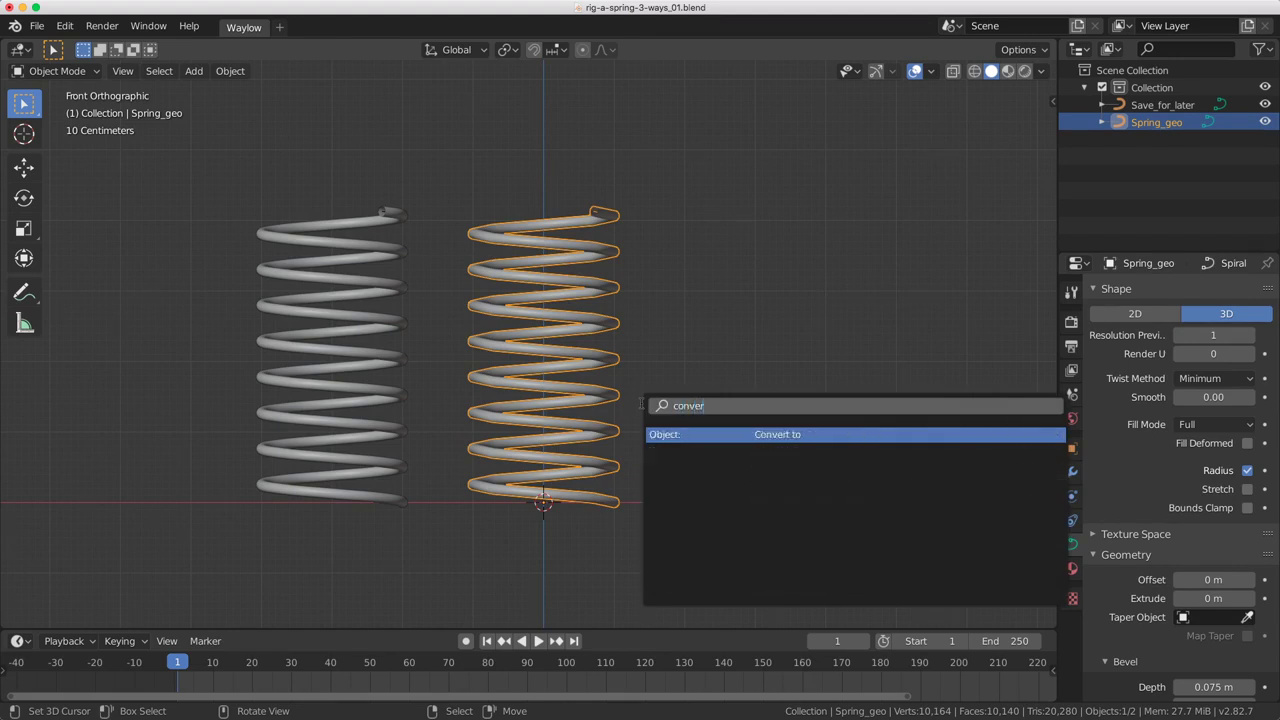
key("Return")
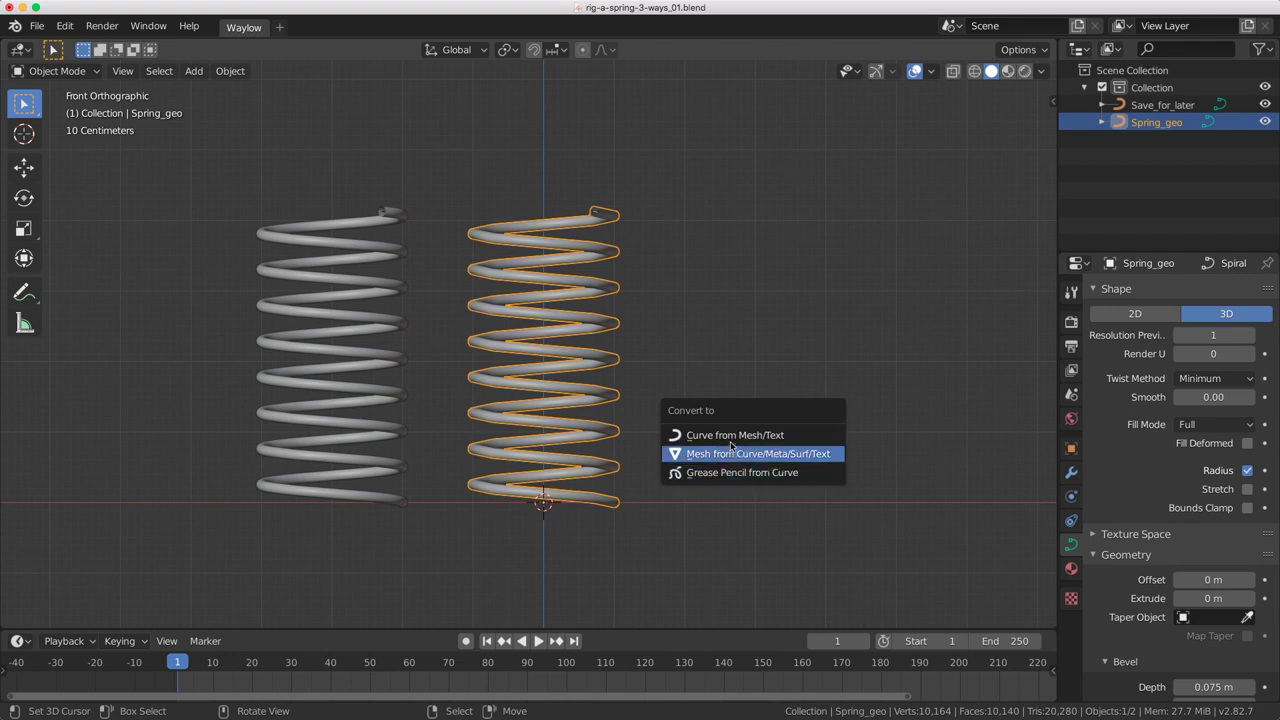
left_click(761, 455)
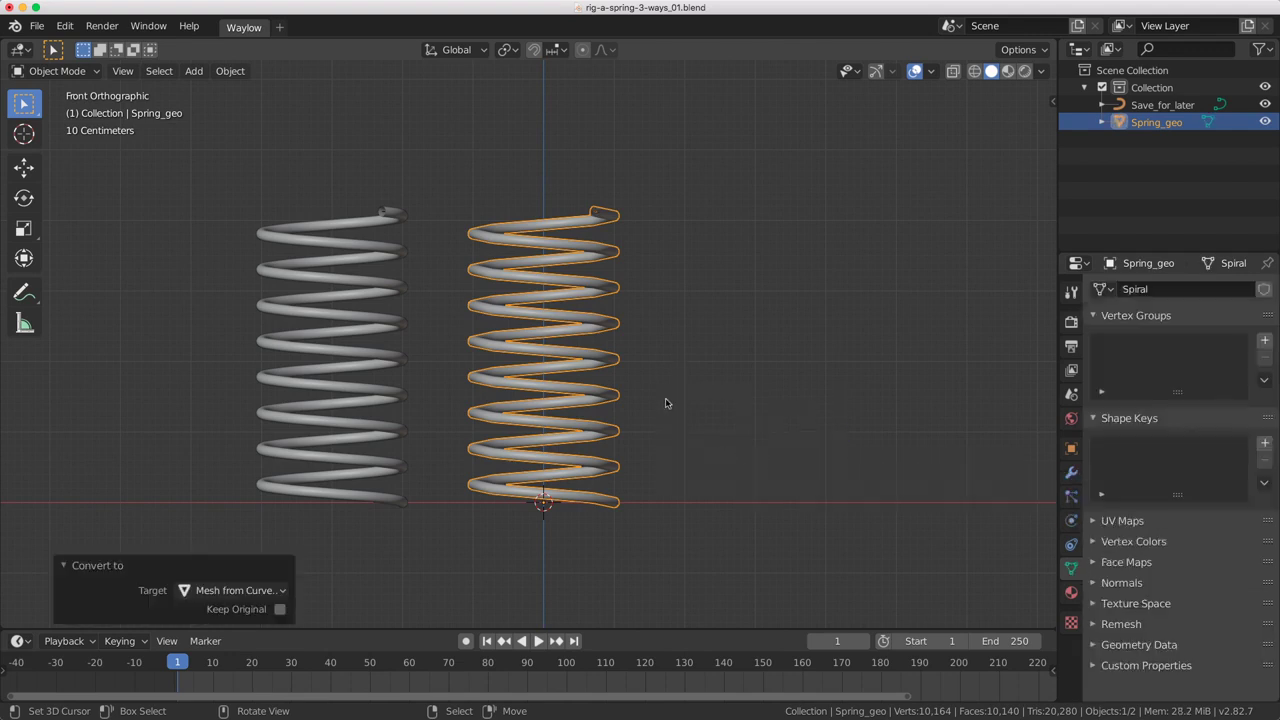
- In front view, add an armature at the world origin and rename the object Spring_rig
middle_click_drag(668, 400, 620, 390)
key("KP_1")
key("shift+a")
mouse_move(599, 397)
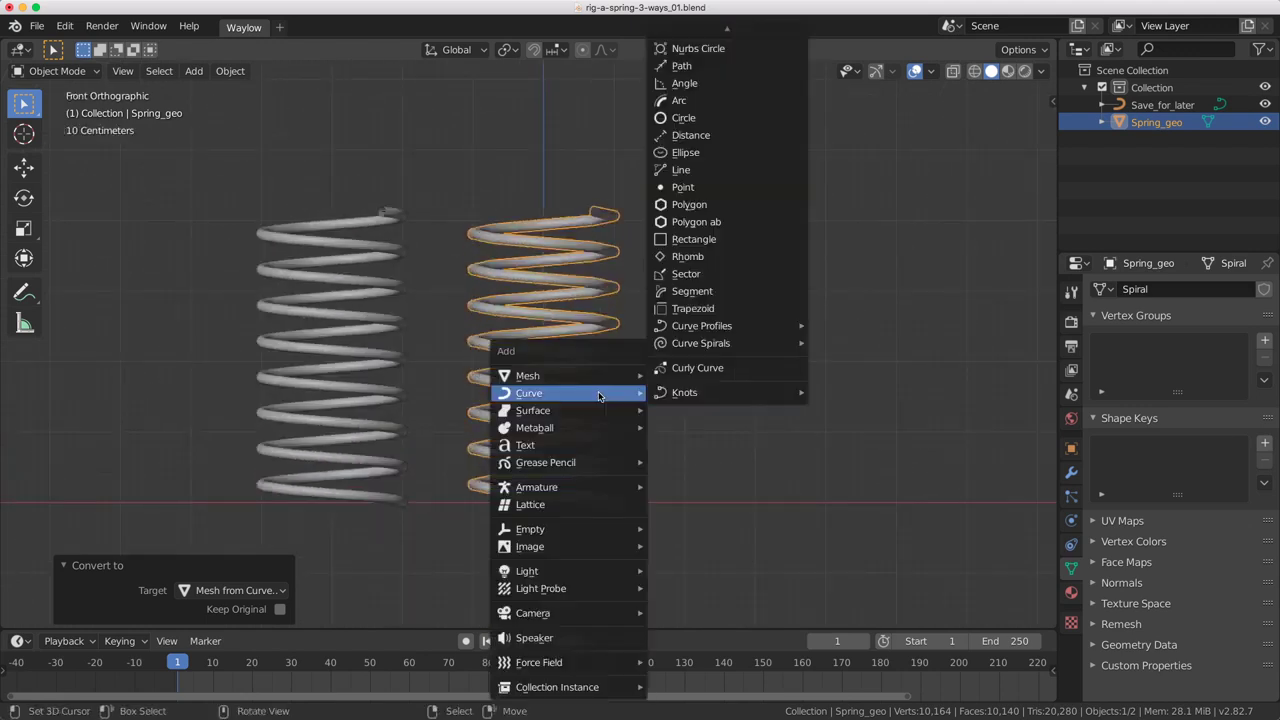
mouse_move(587, 487)
left_click(685, 487)
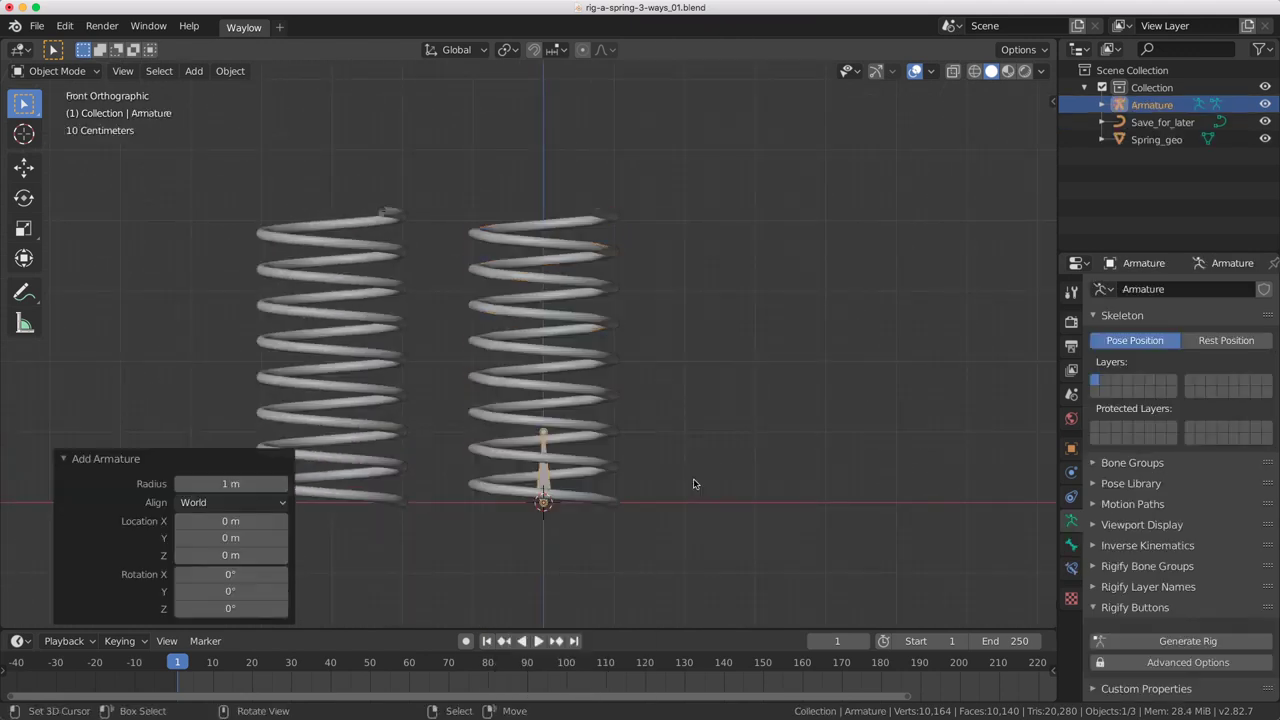
key("F2")
type("S")
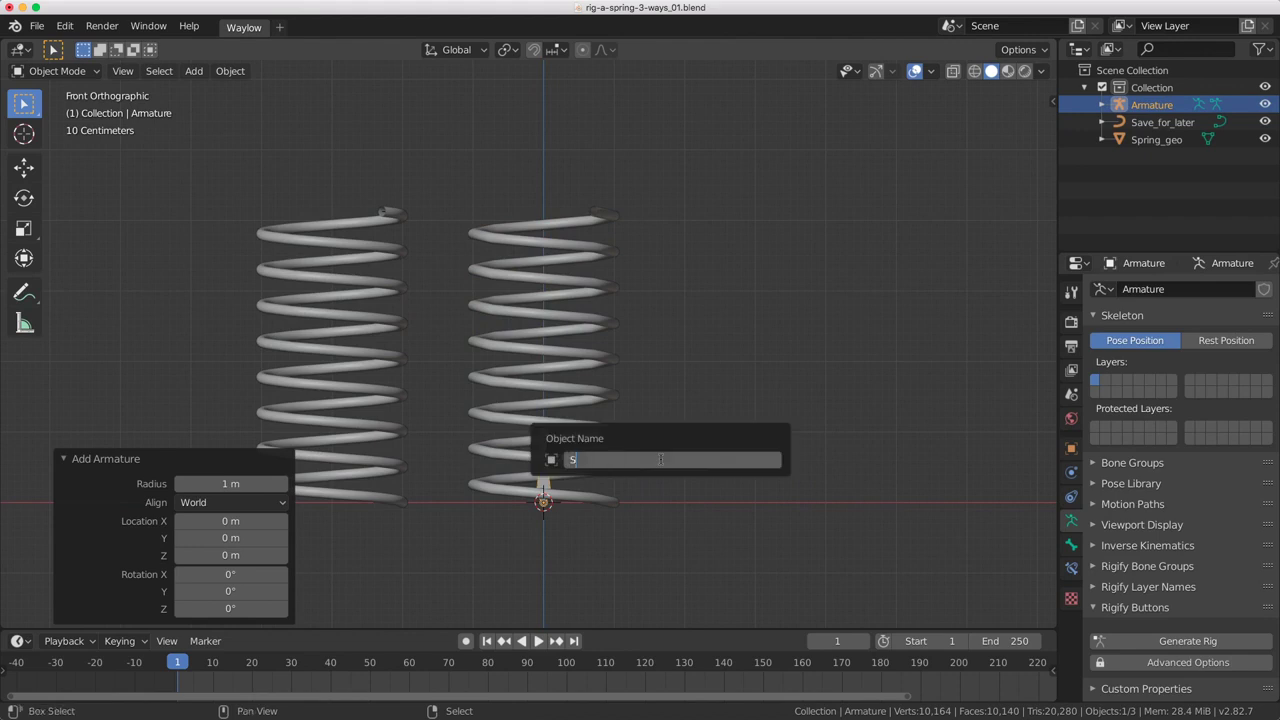
type("pring_rig")
key("Return")
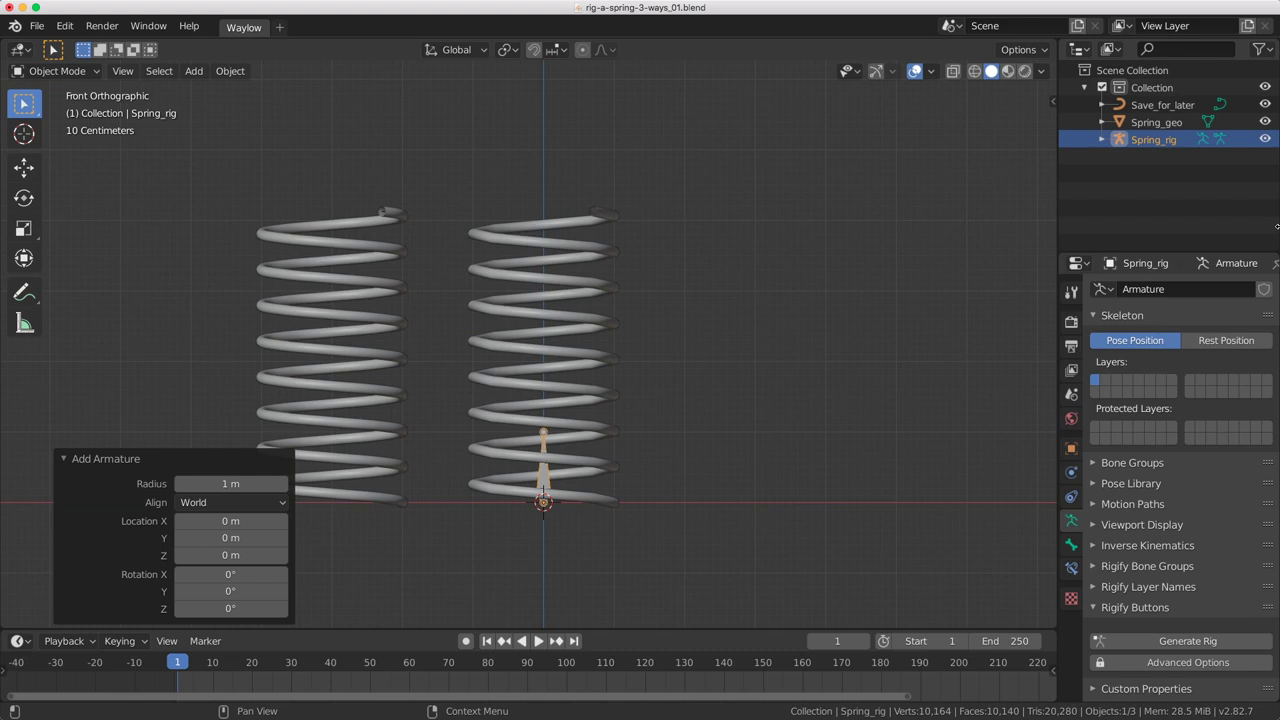
- Rename the armature data inside the Spring_rig object to Spring_rig
left_click(1168, 145)
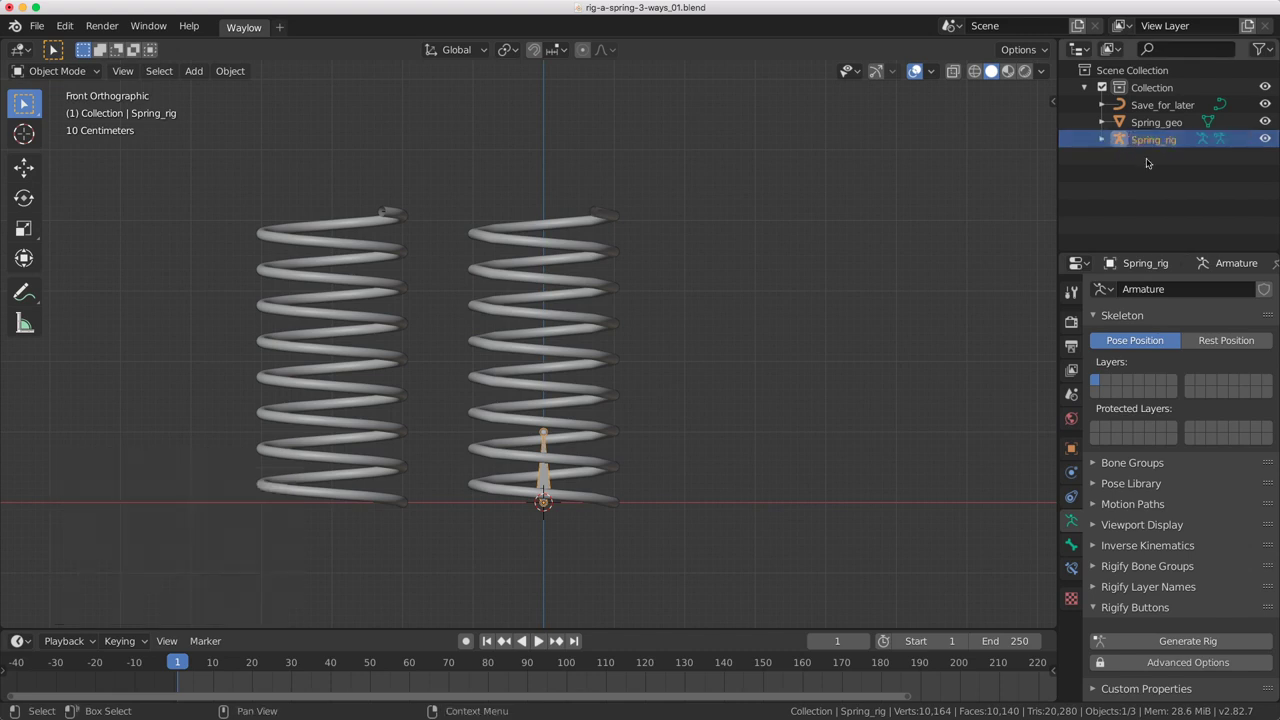
left_click(1102, 140)
double_click(1157, 157)
type("Spring_rig")
key("Return")
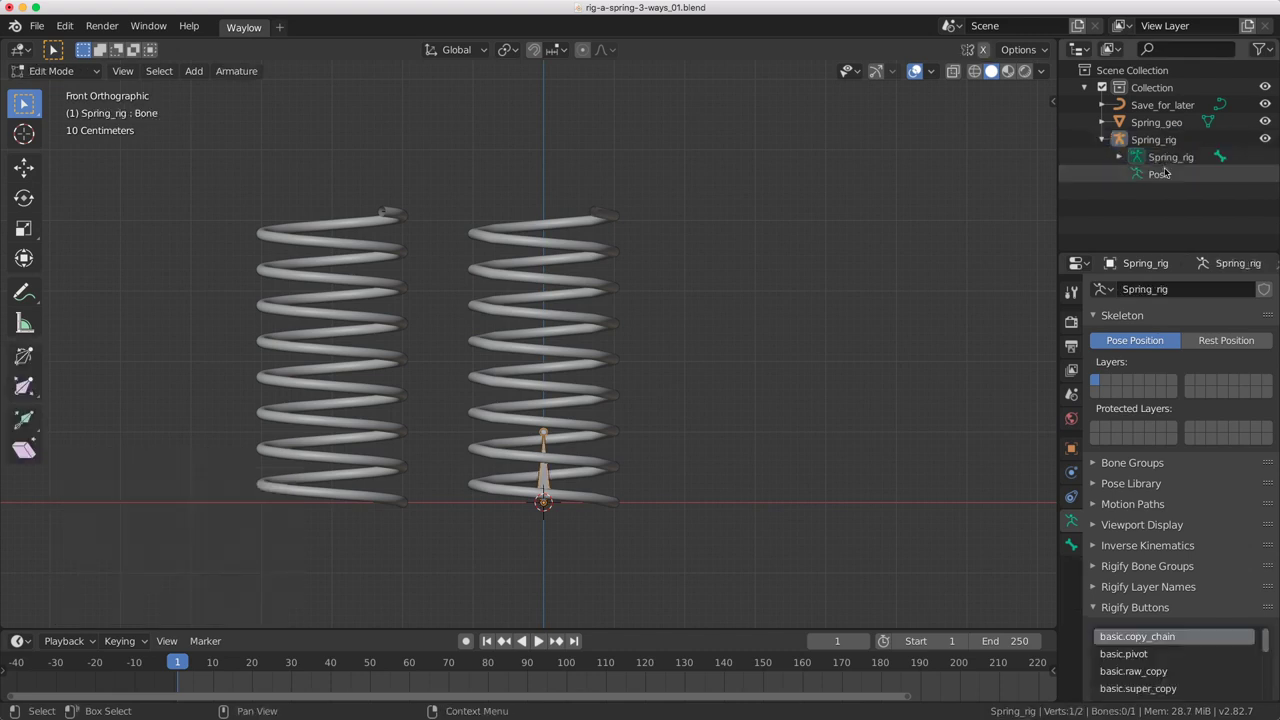
left_click(1103, 140)
- Rename the Spiral mesh data inside the Spring_geo object to Spring_geo
left_click(1102, 122)
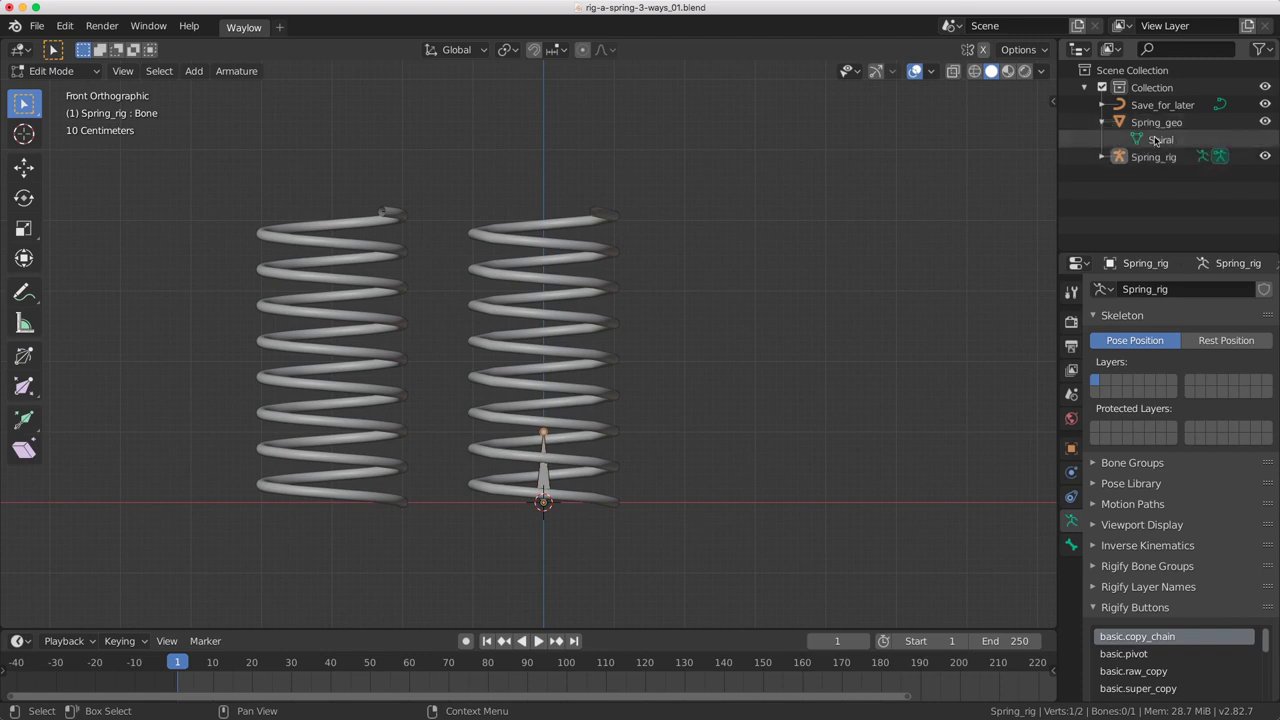
left_click(1156, 122)
double_click(1162, 140)
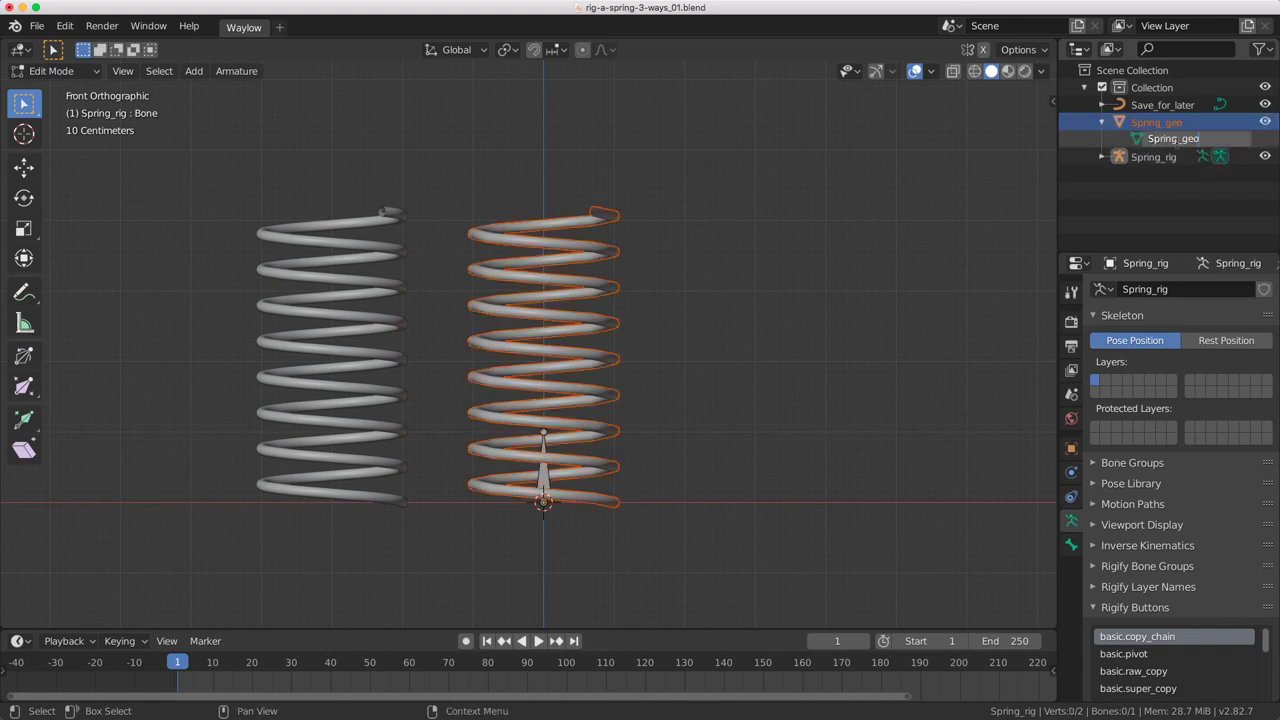
type("Spring_geo")
key("Return")
left_click(1102, 122)
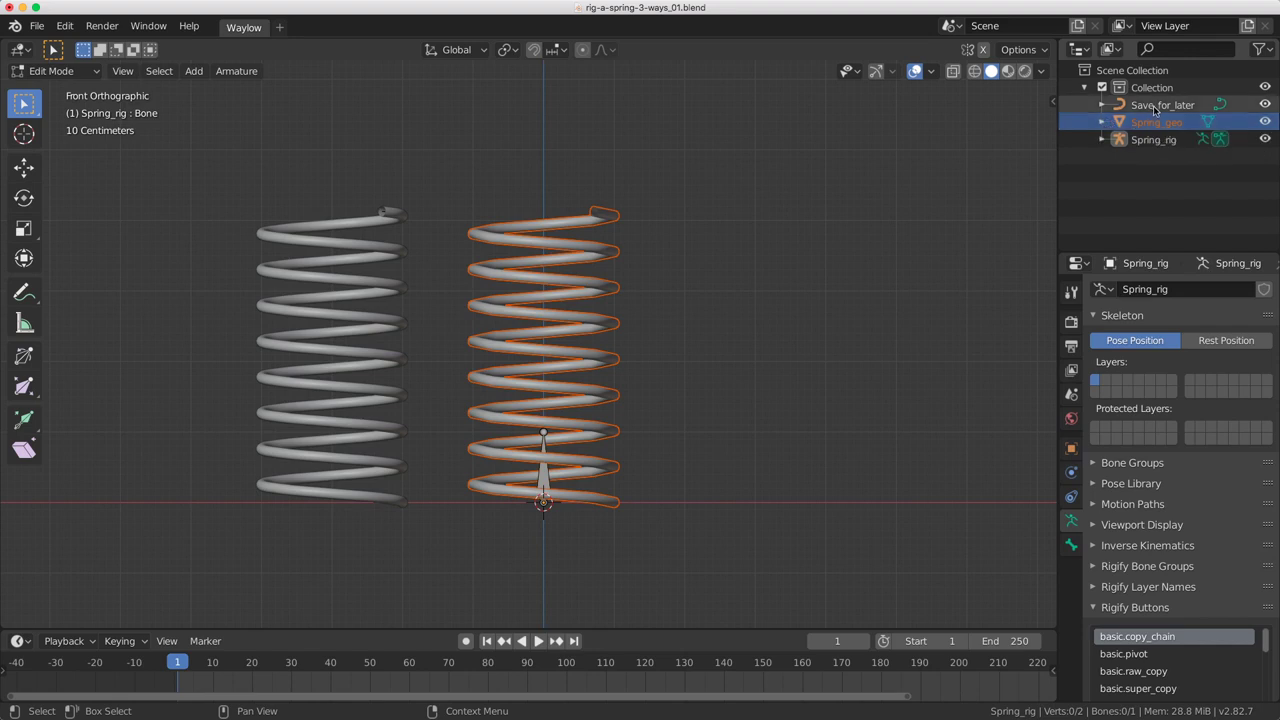
left_click(1156, 106)
left_click(1166, 122)
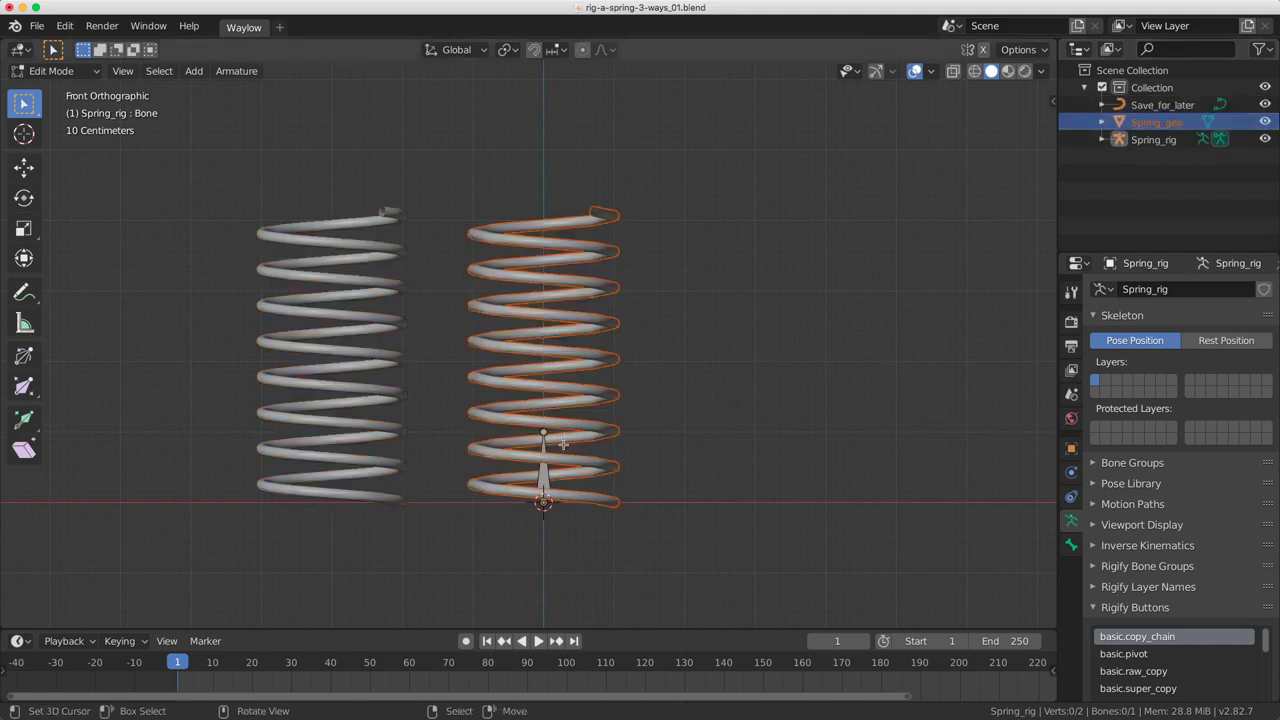
- In right view, set the pivot point to the 3D cursor and rotate the armature's bone 90° about its base
left_click(554, 483)
key("ctrl+Tab")
left_click(661, 482)
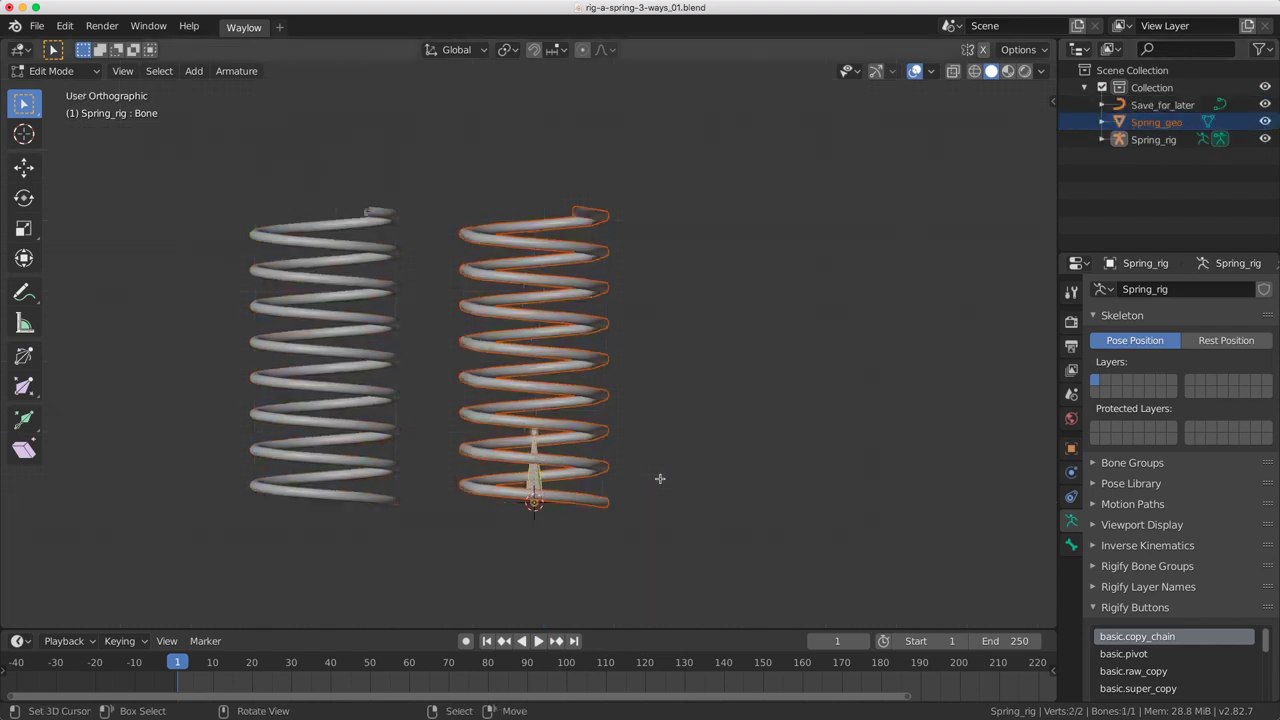
key("KP_3")
key("period")
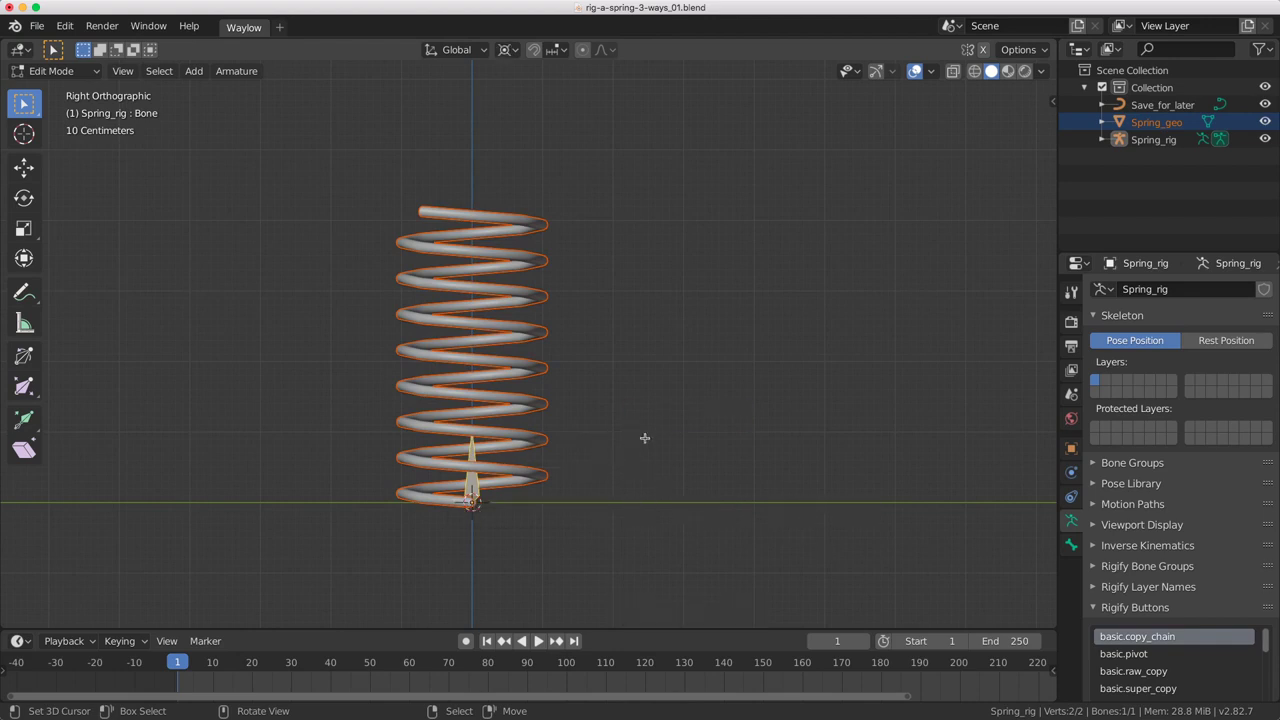
type("r")
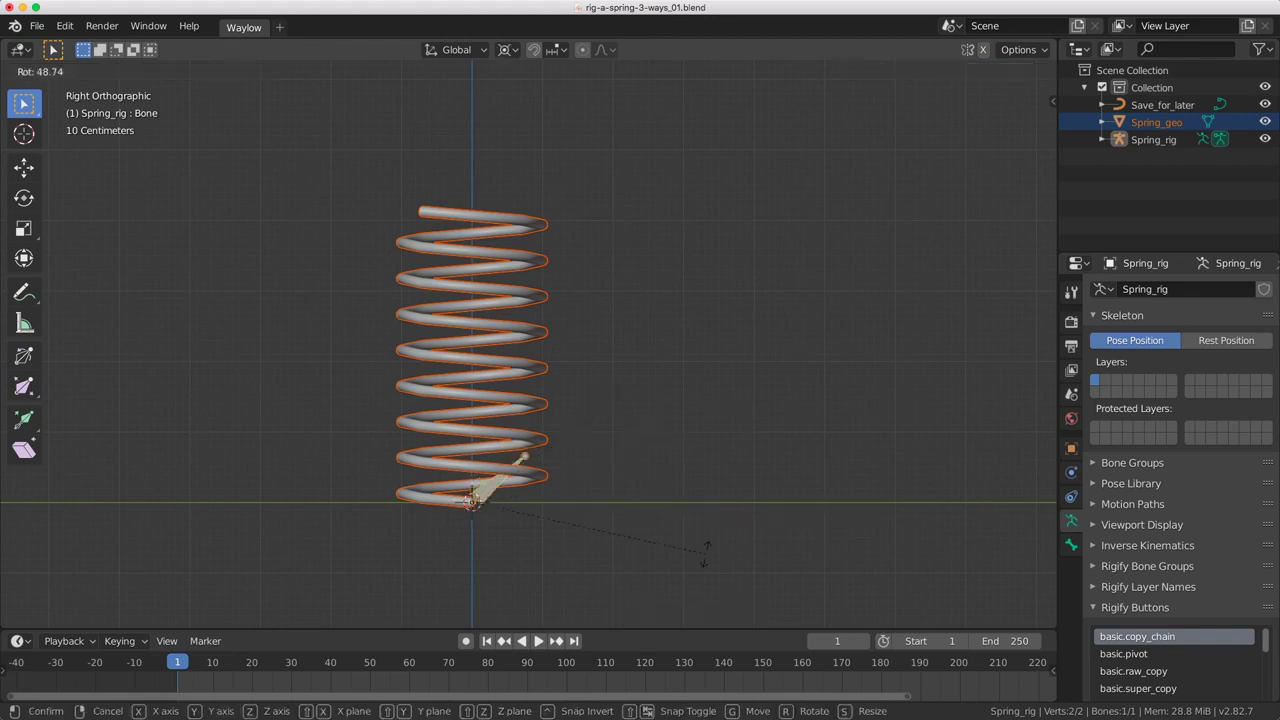
type("90")
key("Return")
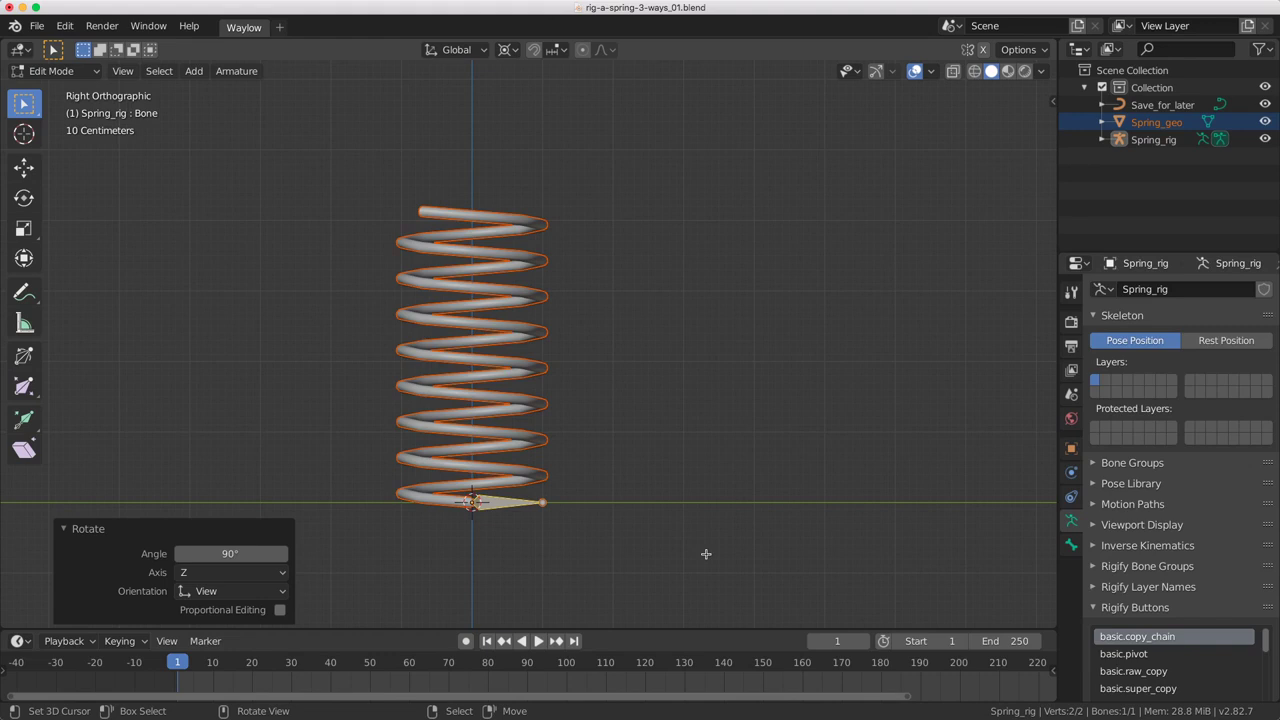
- Rename the rotated bone Root
key("F2")
type("R")
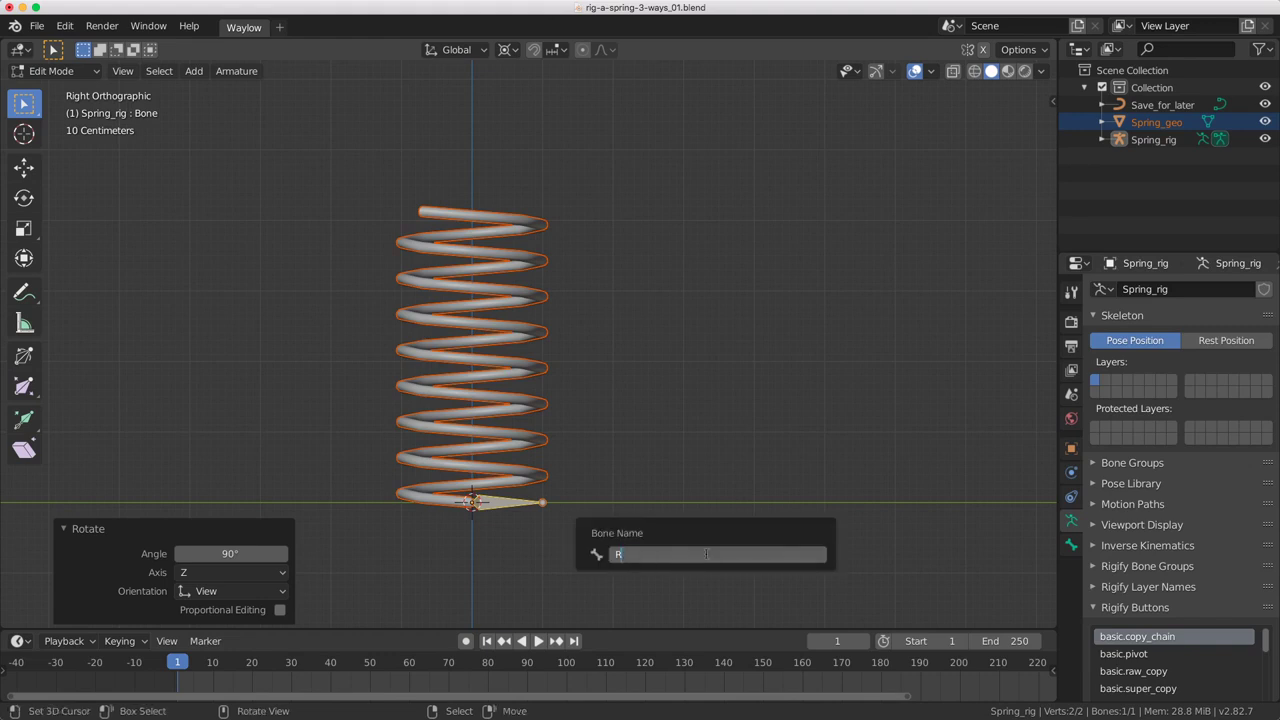
type("oot")
key("Return")
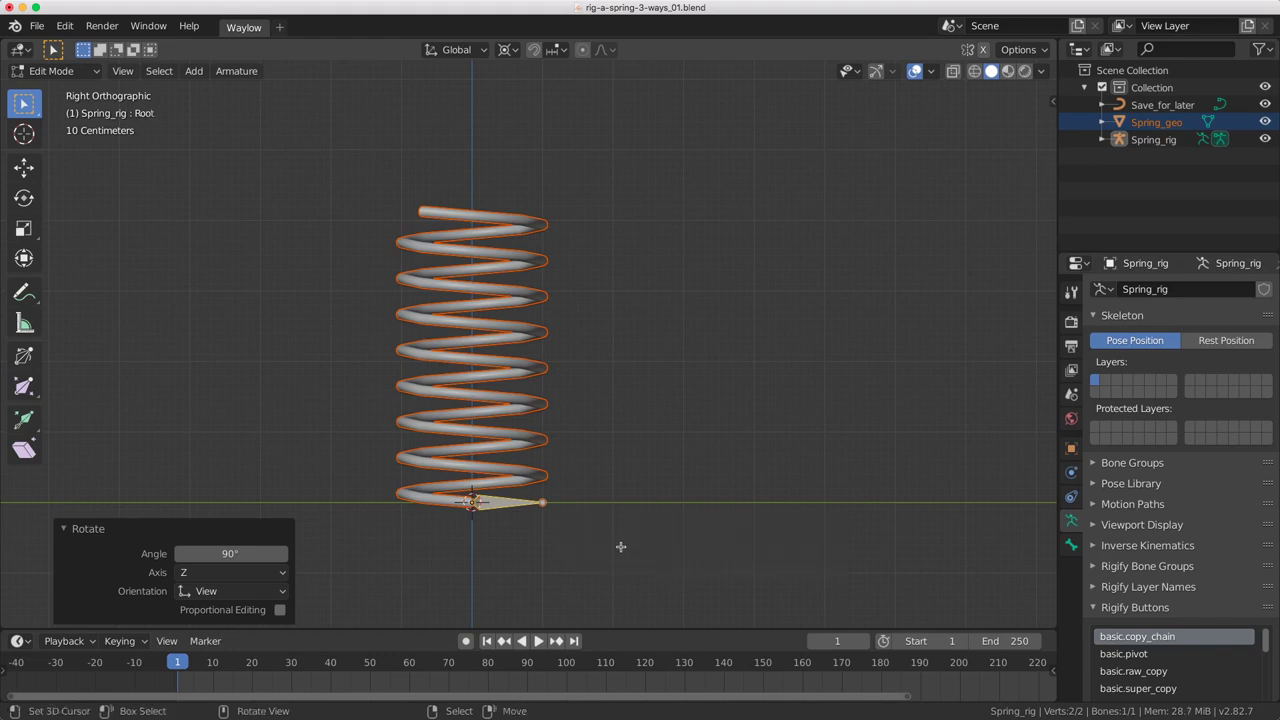
- Add a second bone to Spring_rig and, in front view, move it -1 m along the Z axis
key("shift+a")
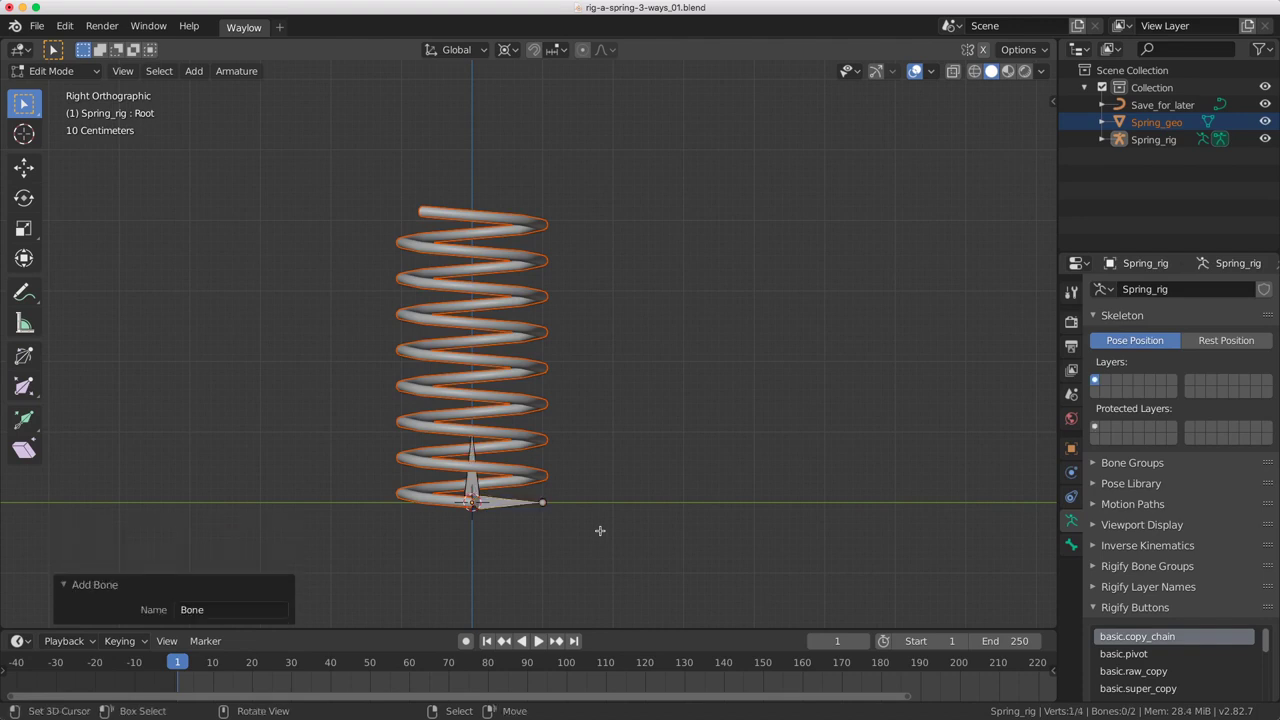
key("KP_1")
scroll(535, 480, "up", 2)
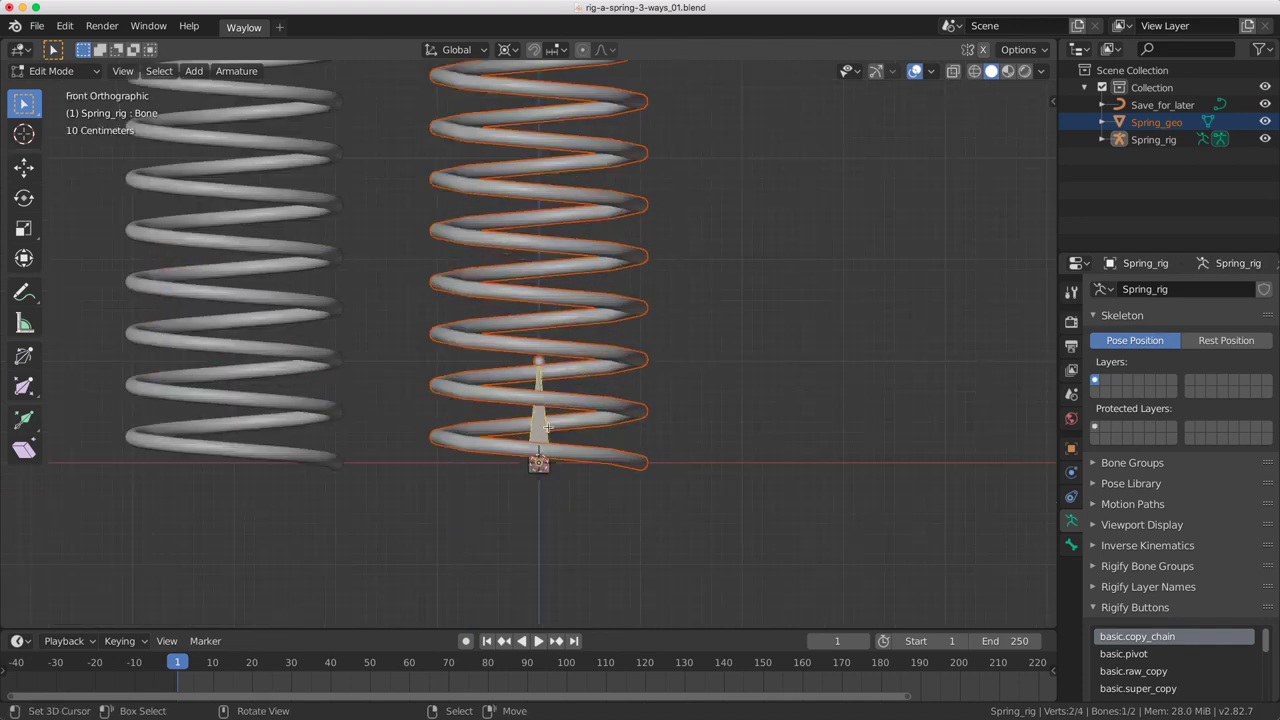
type("gz-1")
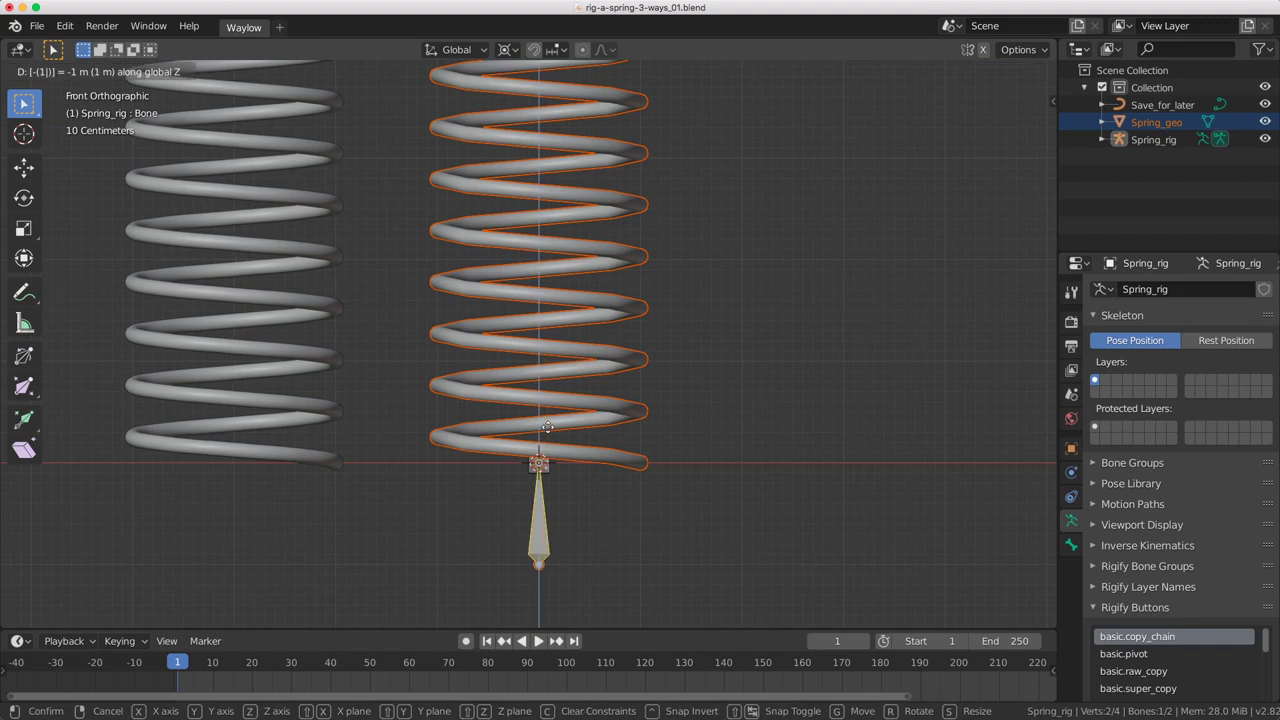
key("Return")
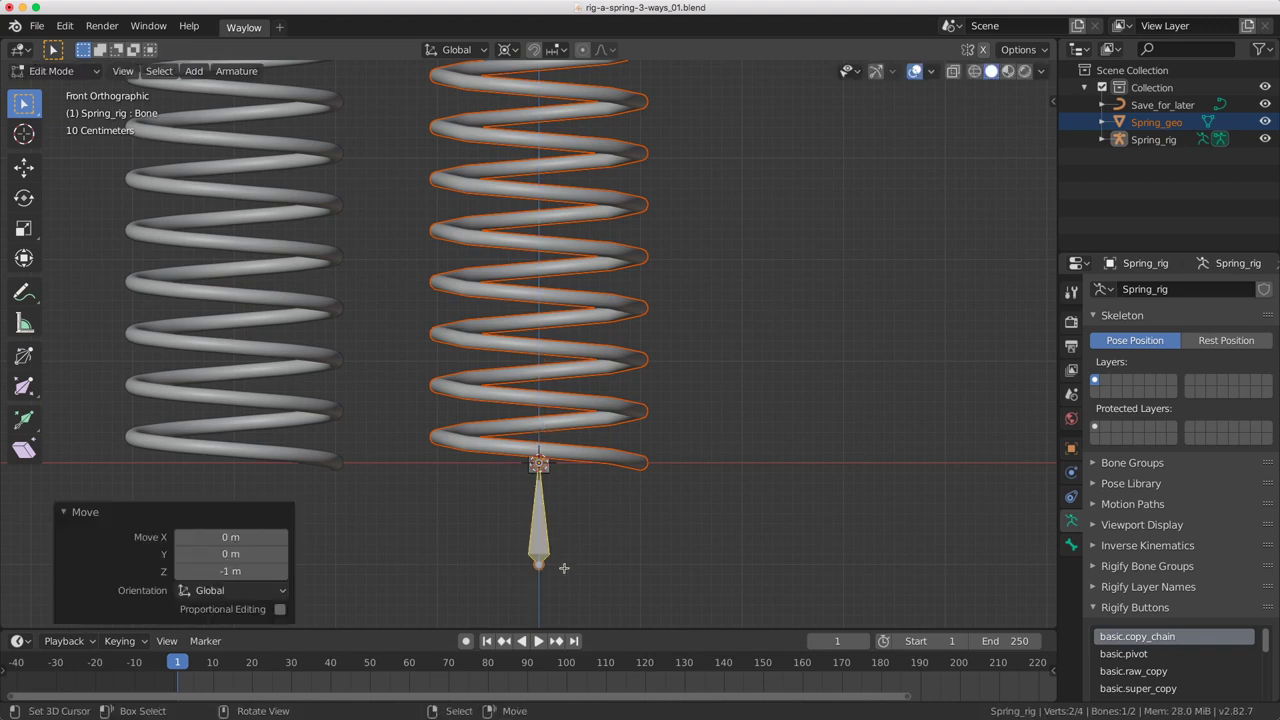
- Select the second bone's lower joint and set the snapping target to Vertex
left_click_drag(574, 574, 491, 531)
scroll(574, 436, "down", 4)
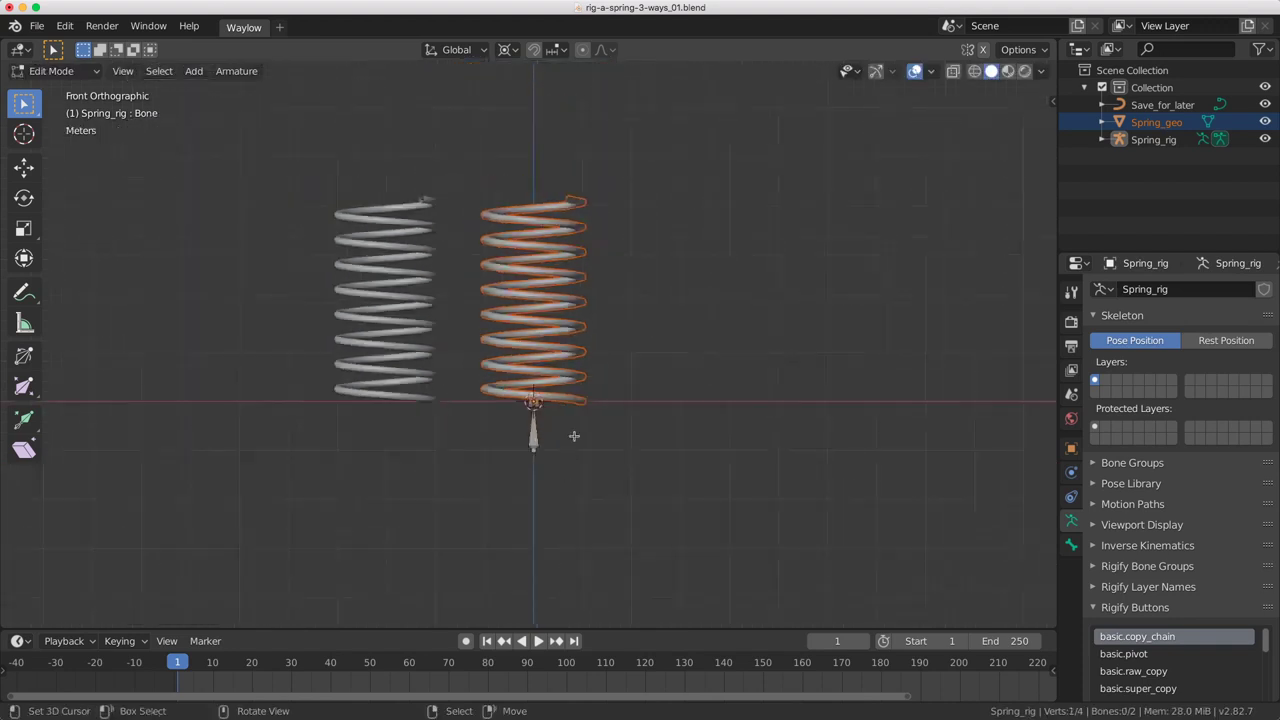
scroll(574, 436, "up", 2, "ctrl")
left_click(556, 50)
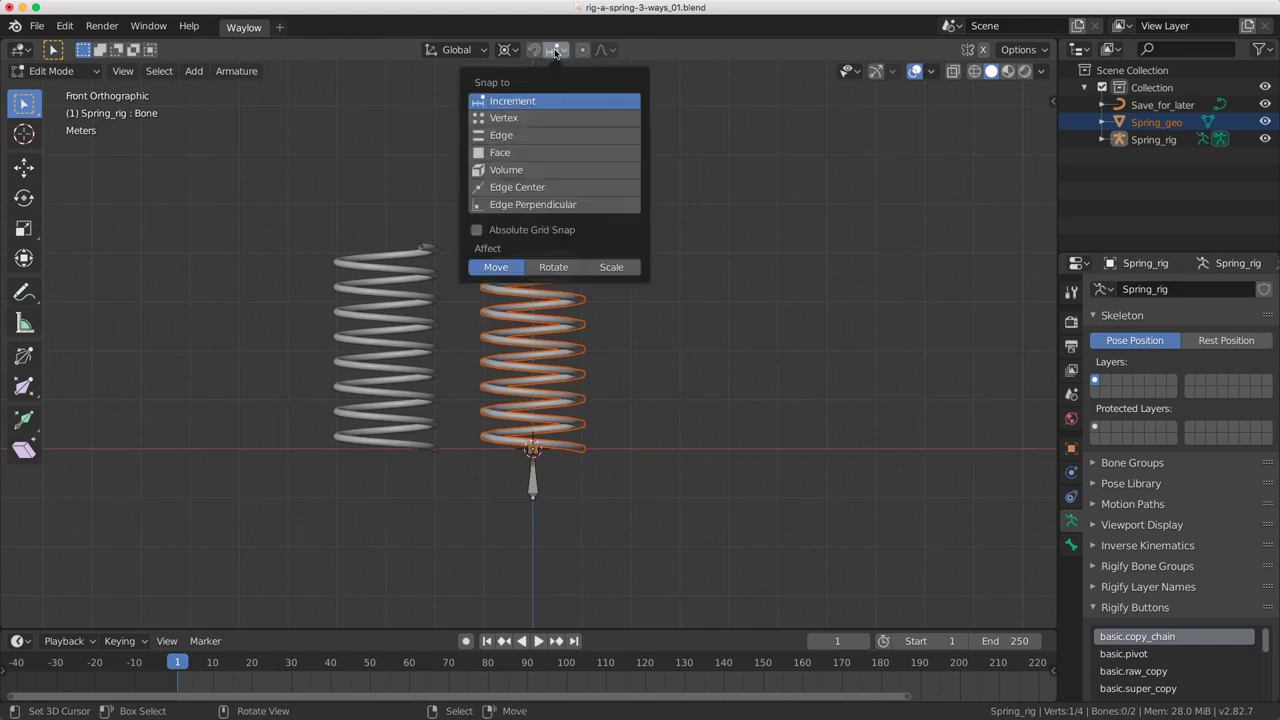
left_click(510, 118)
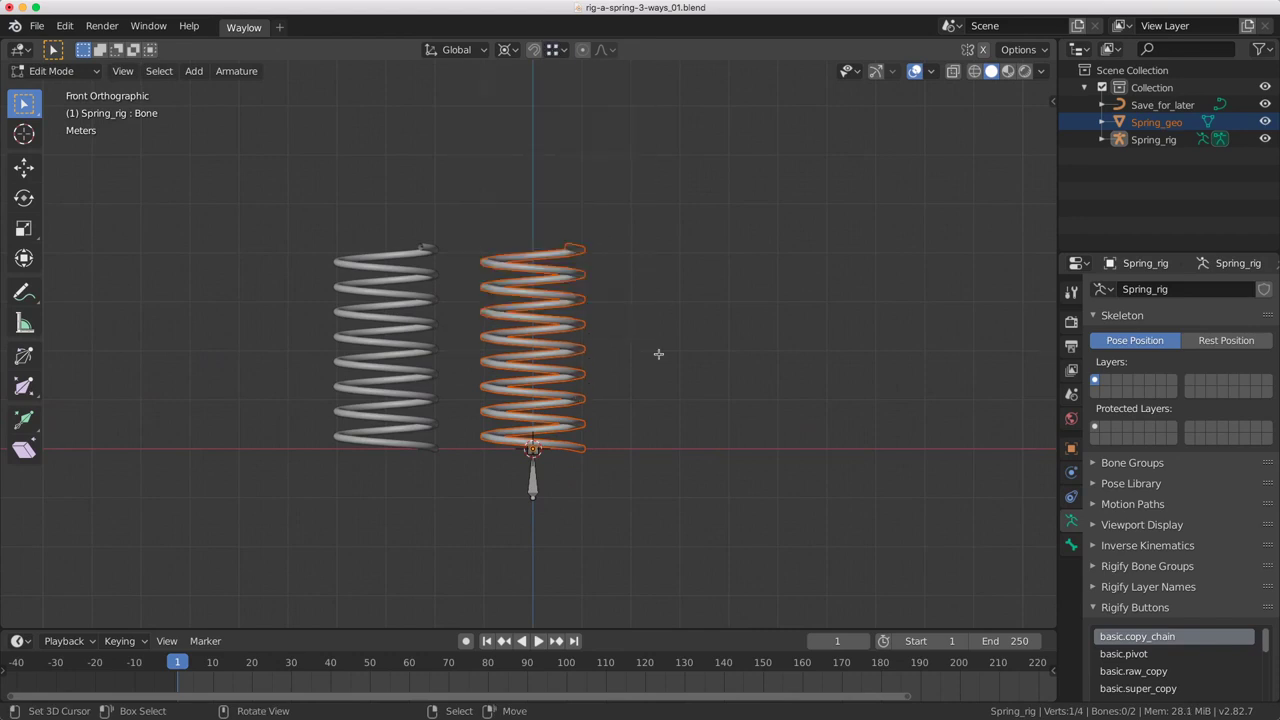
- Extrude a bone about 4.12 m up along Z to the spring's top, and extrude a further 1 m bone above it
key("e")
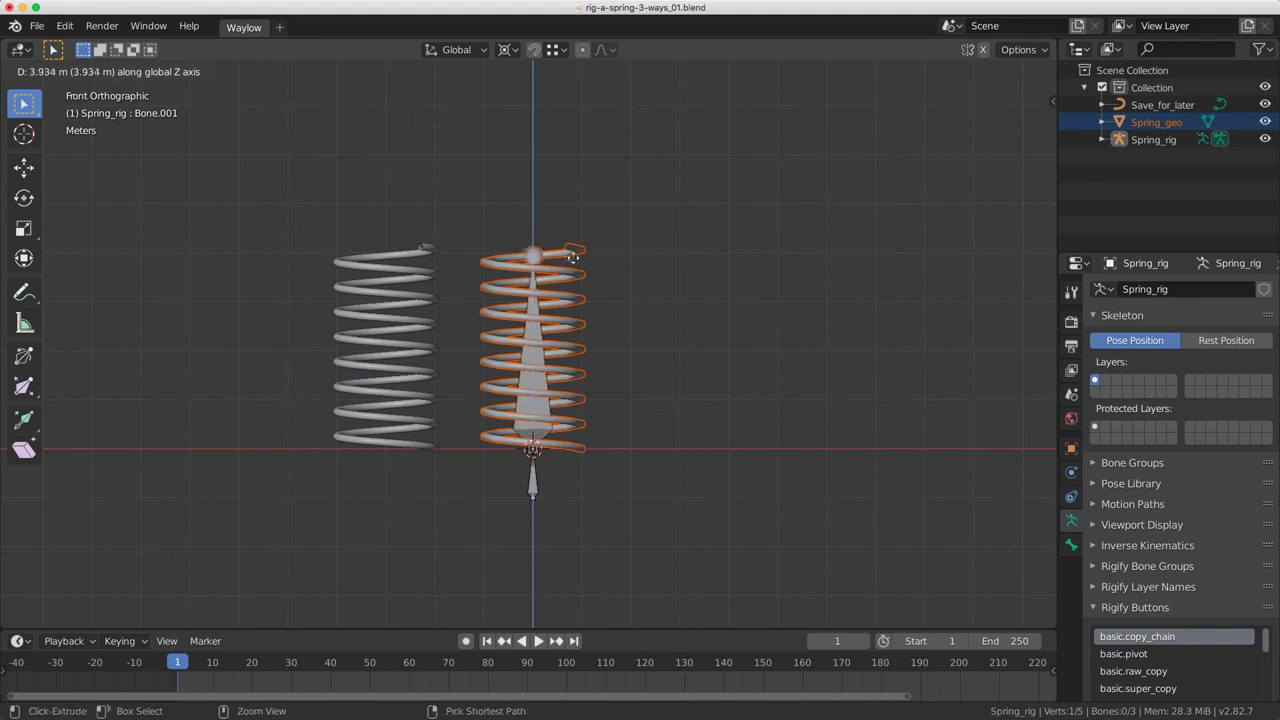
left_click(565, 246)
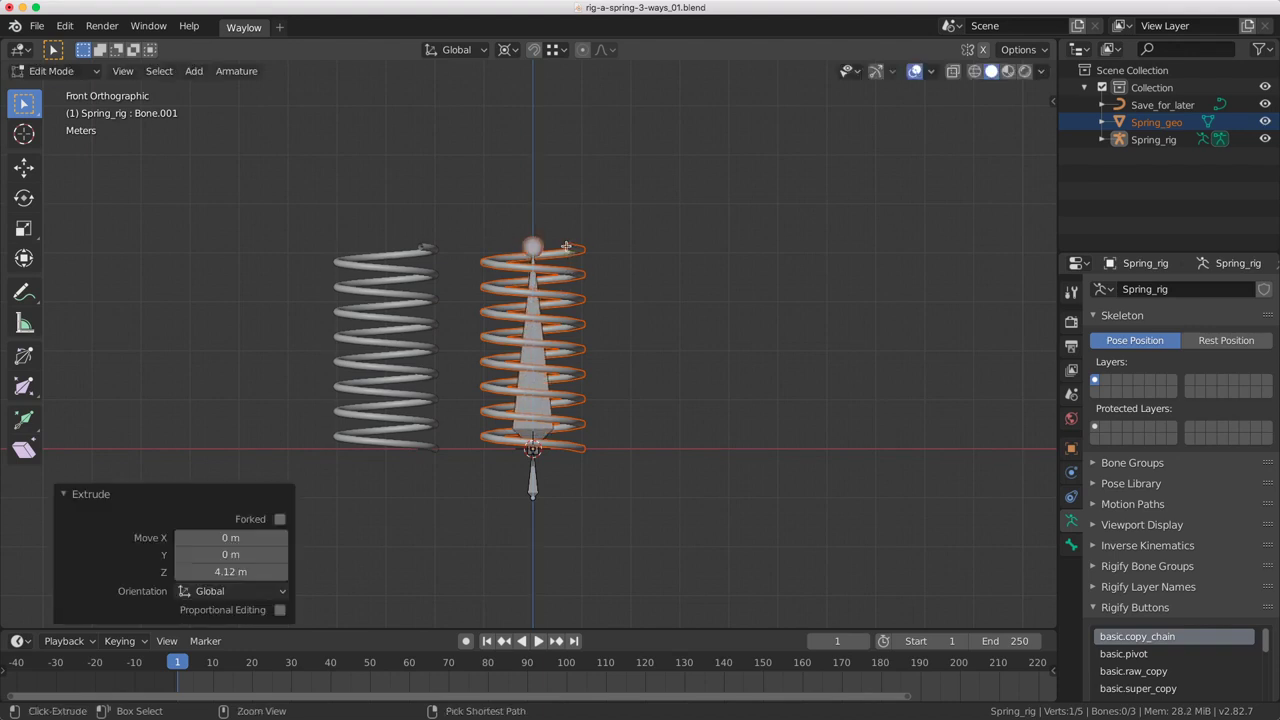
scroll(538, 299, "up", 3)
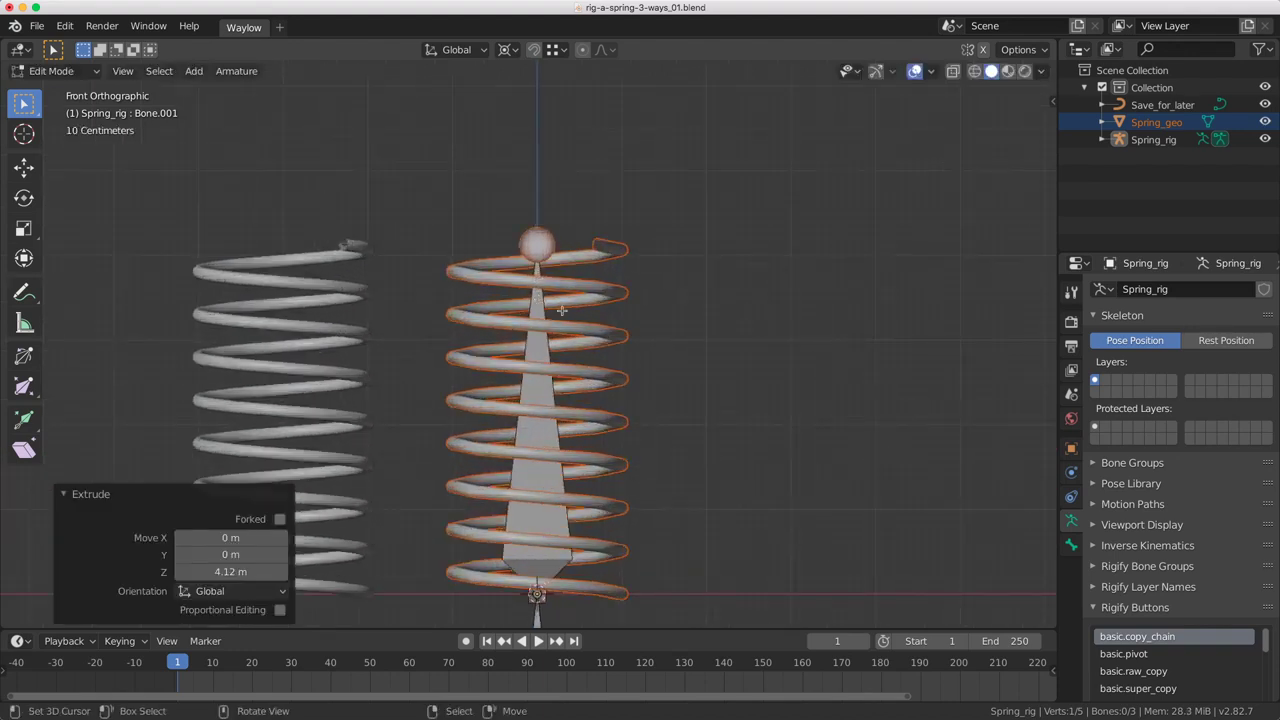
type("ez1")
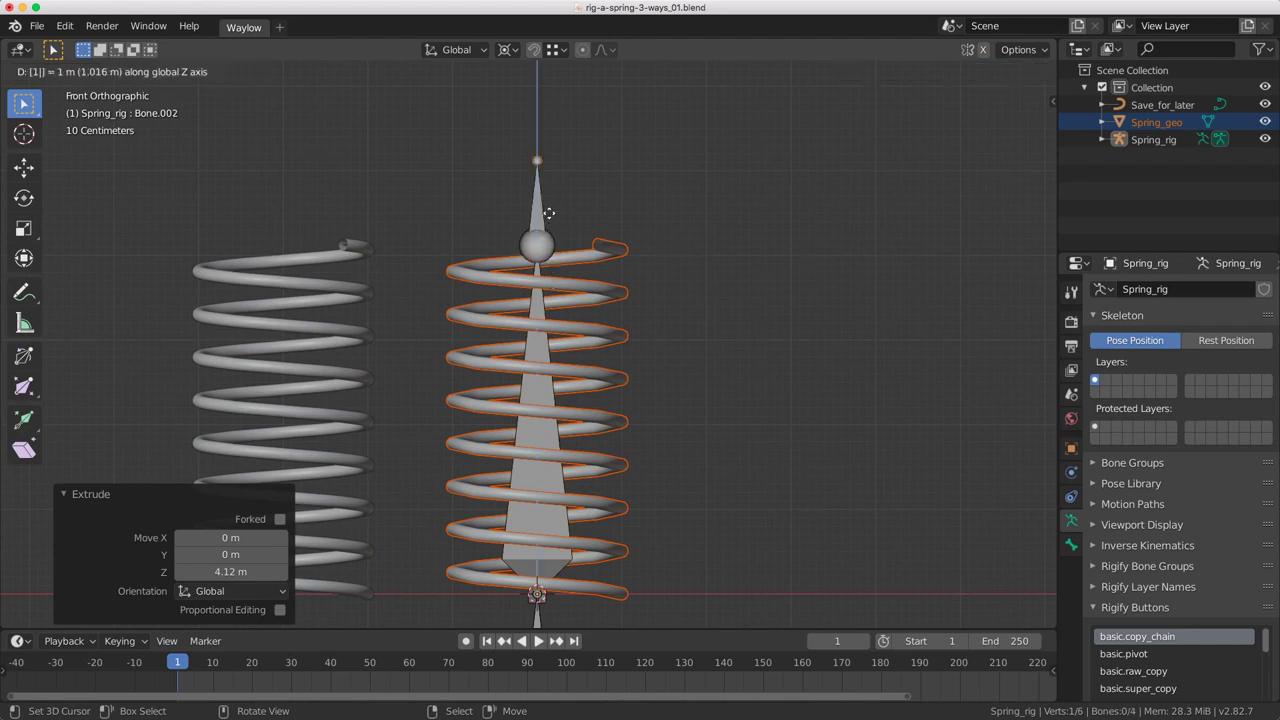
key("Return")
scroll(549, 220, "down", 4)
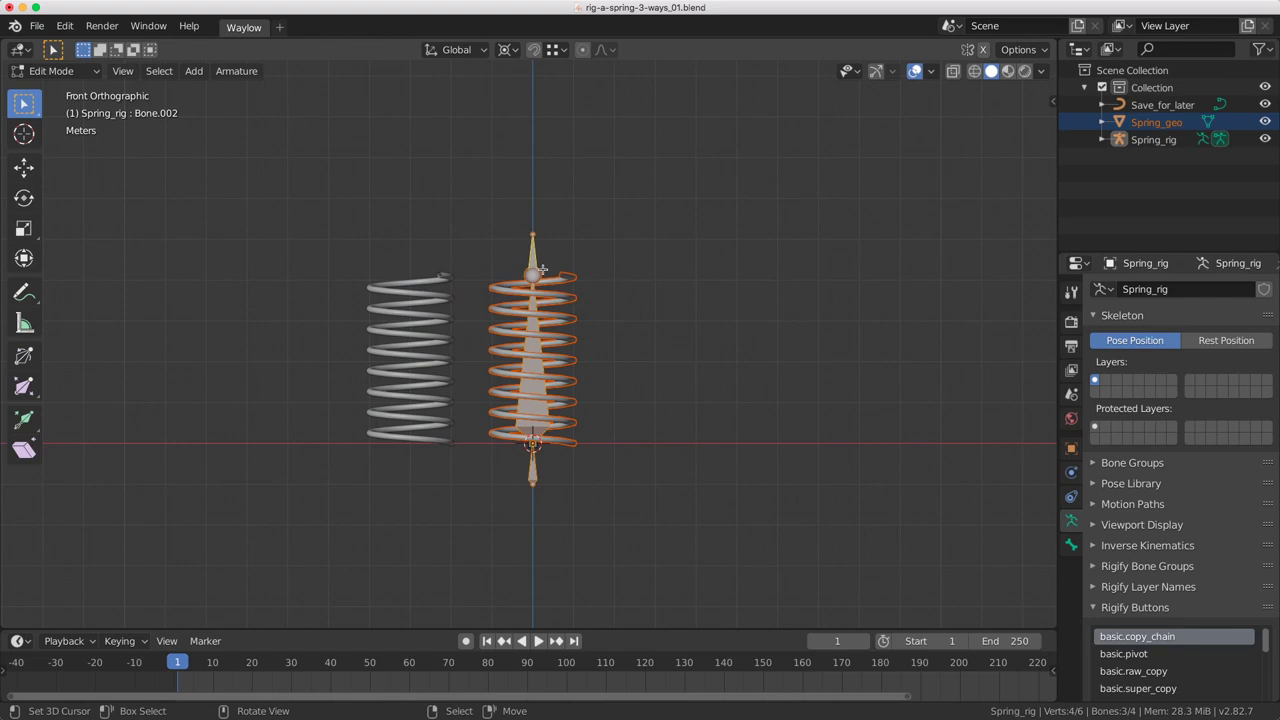
- Duplicate the three vertical bones about 2 m along the X axis and delete the duplicate of the long middle bone
key("shift+d")
key("x")
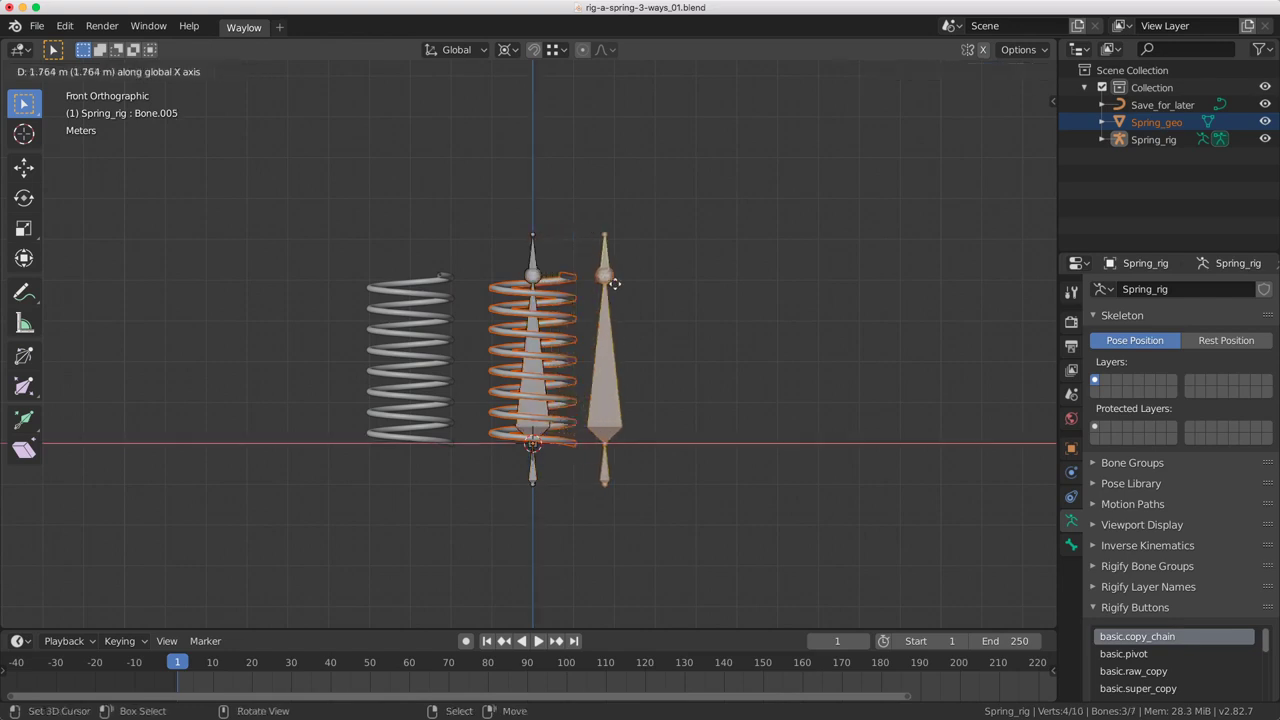
left_click(614, 284)
left_click(620, 321)
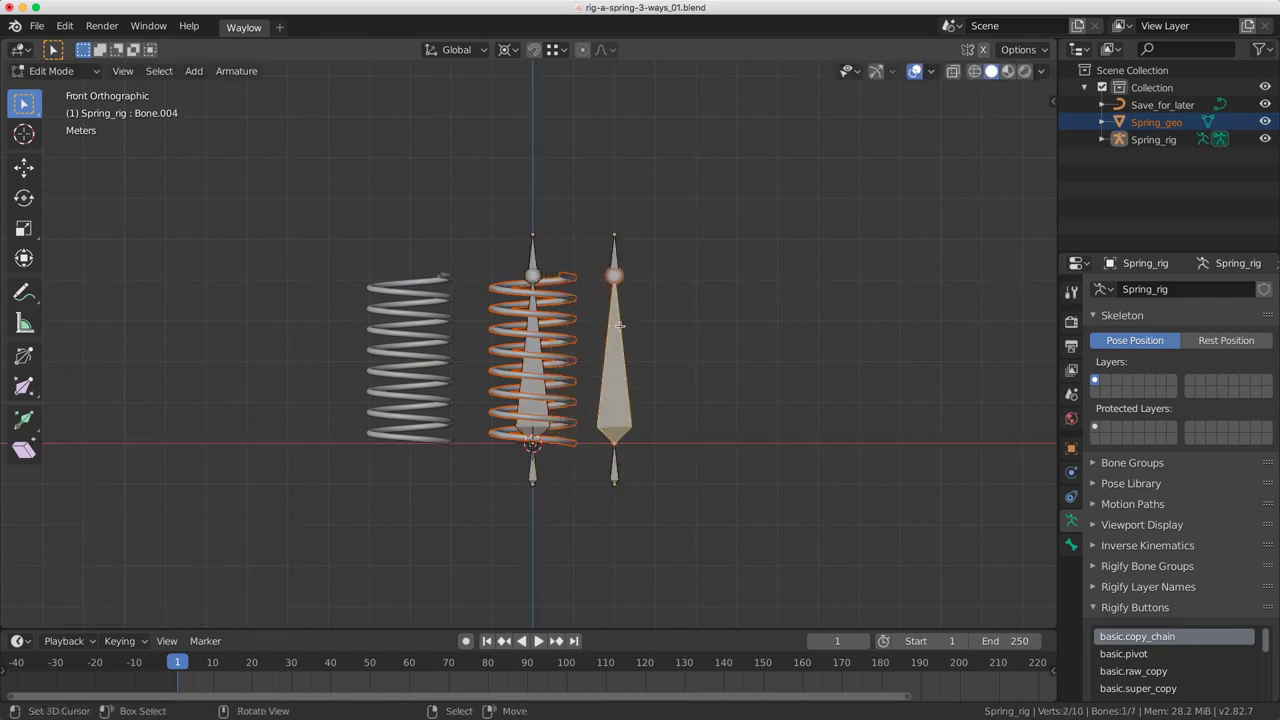
key("x")
left_click(620, 328)
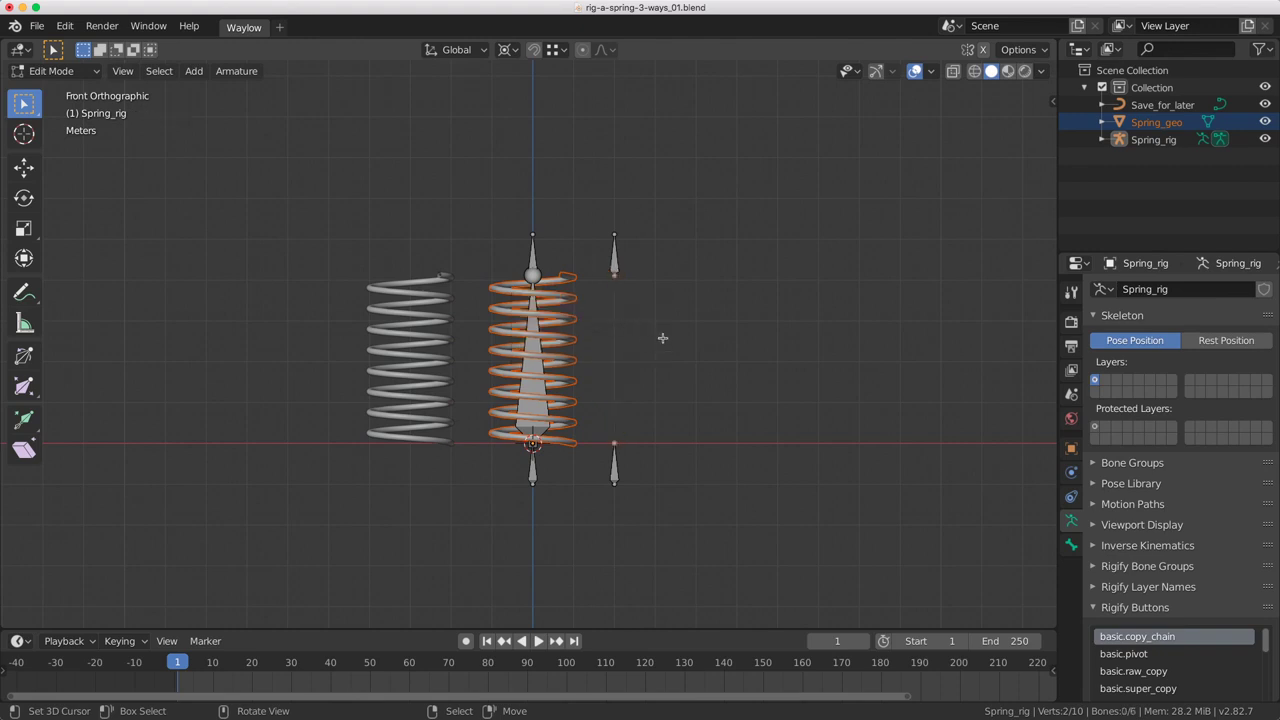
- Switch the direction of the lower duplicated bone
left_click(616, 460)
key("alt+f")
middle_click_drag(655, 412, 566, 471)
- Rename the three bones along the spring's axis, from bottom to top, stetch_in, stretch and stretch_out
left_click(524, 470)
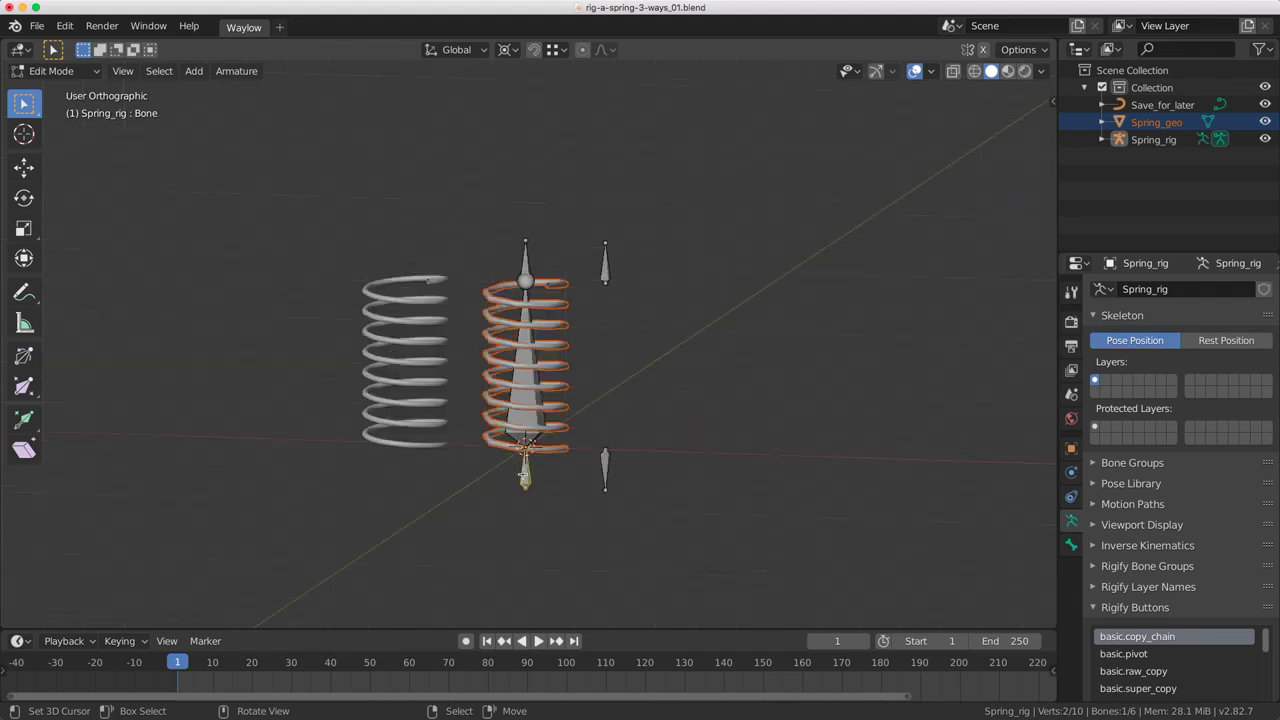
key("F2")
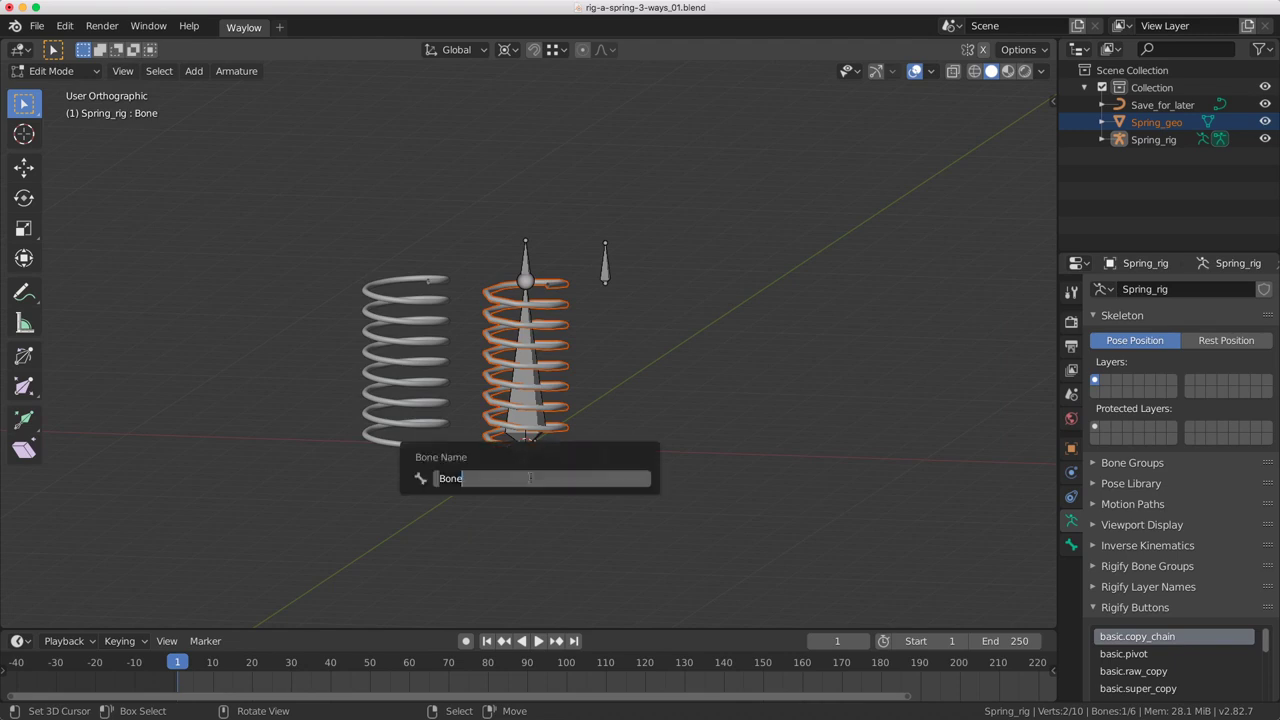
type("stetch_in")
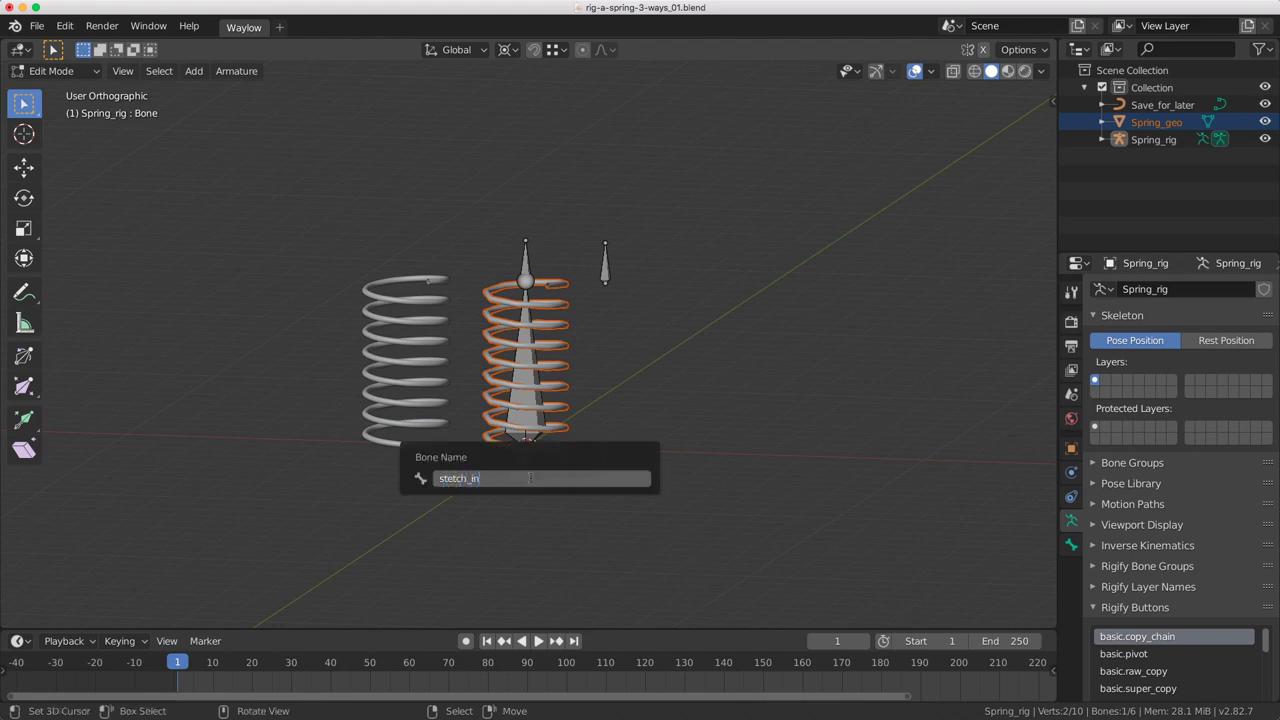
key("Return")
left_click(527, 371)
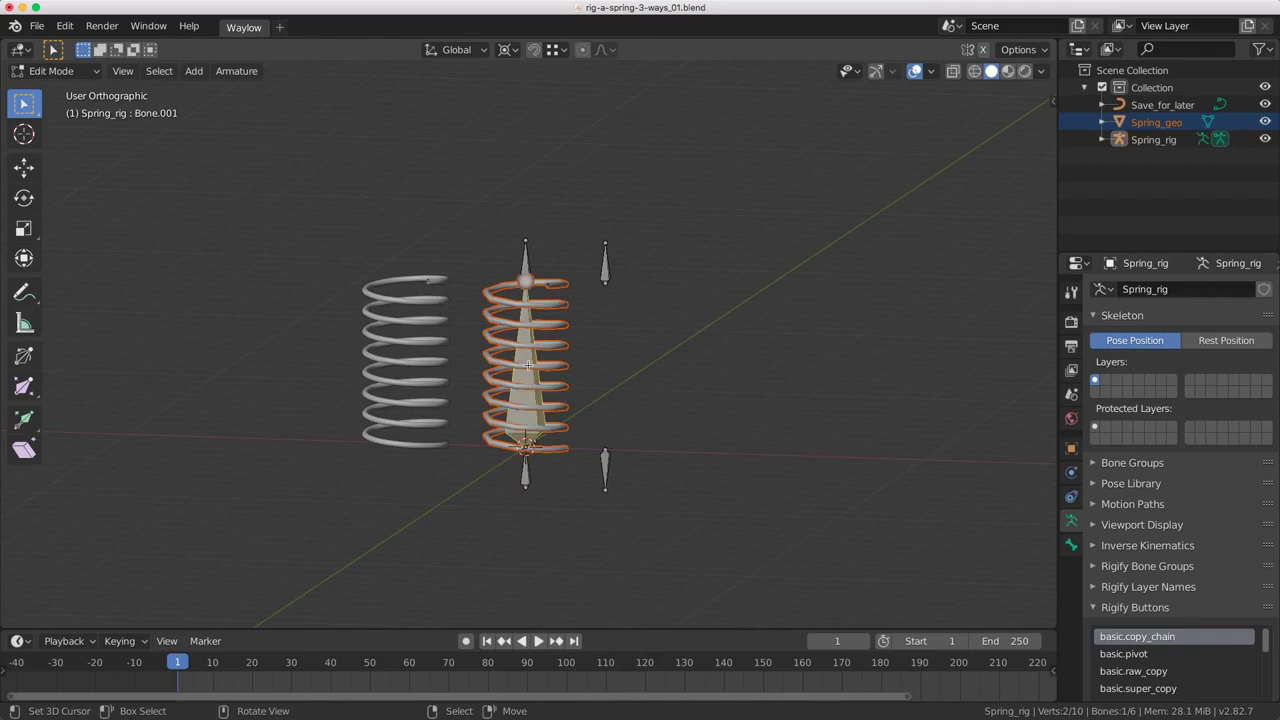
key("F2")
type("stretch")
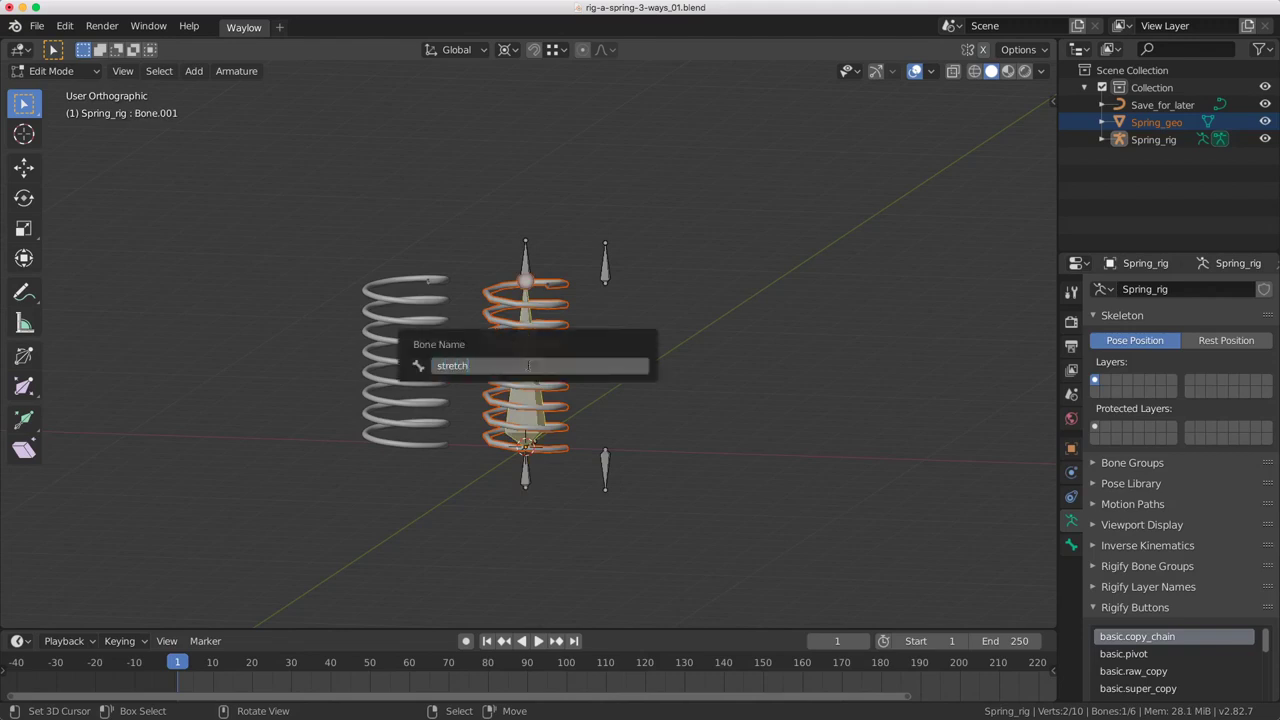
key("Return")
left_click(525, 249)
key("F2")
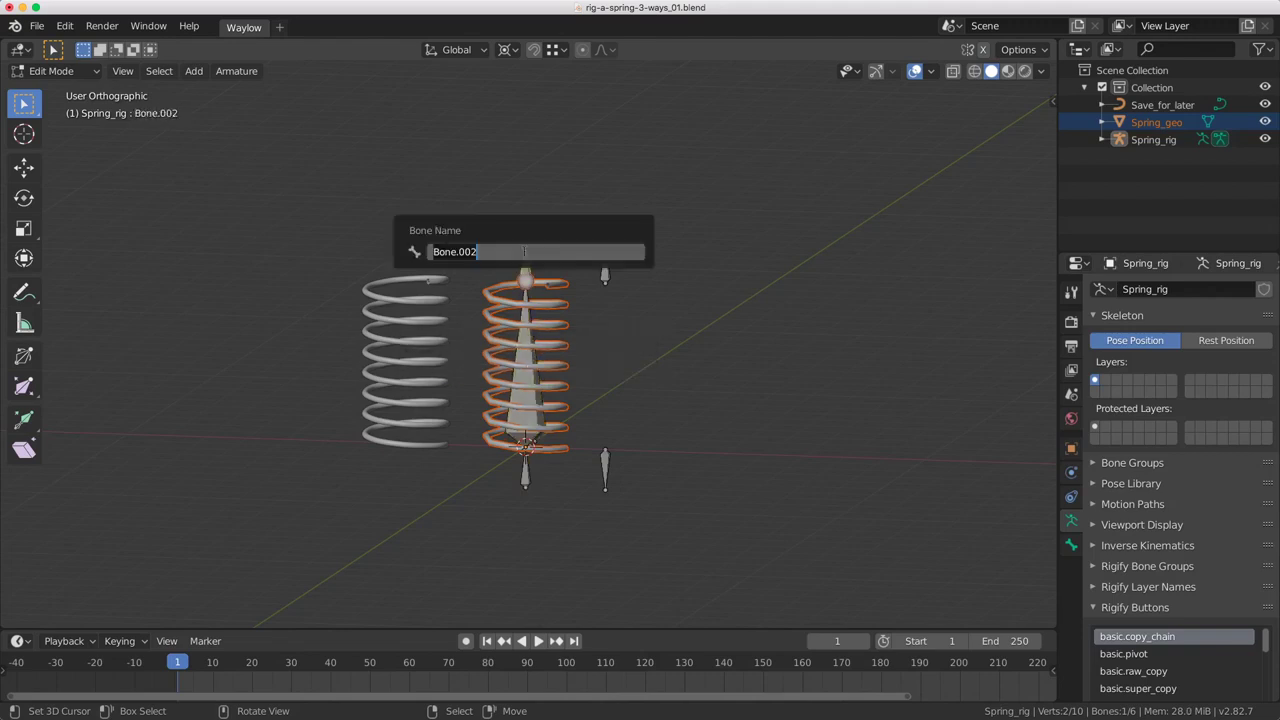
type("stretch_out")
key("Return")
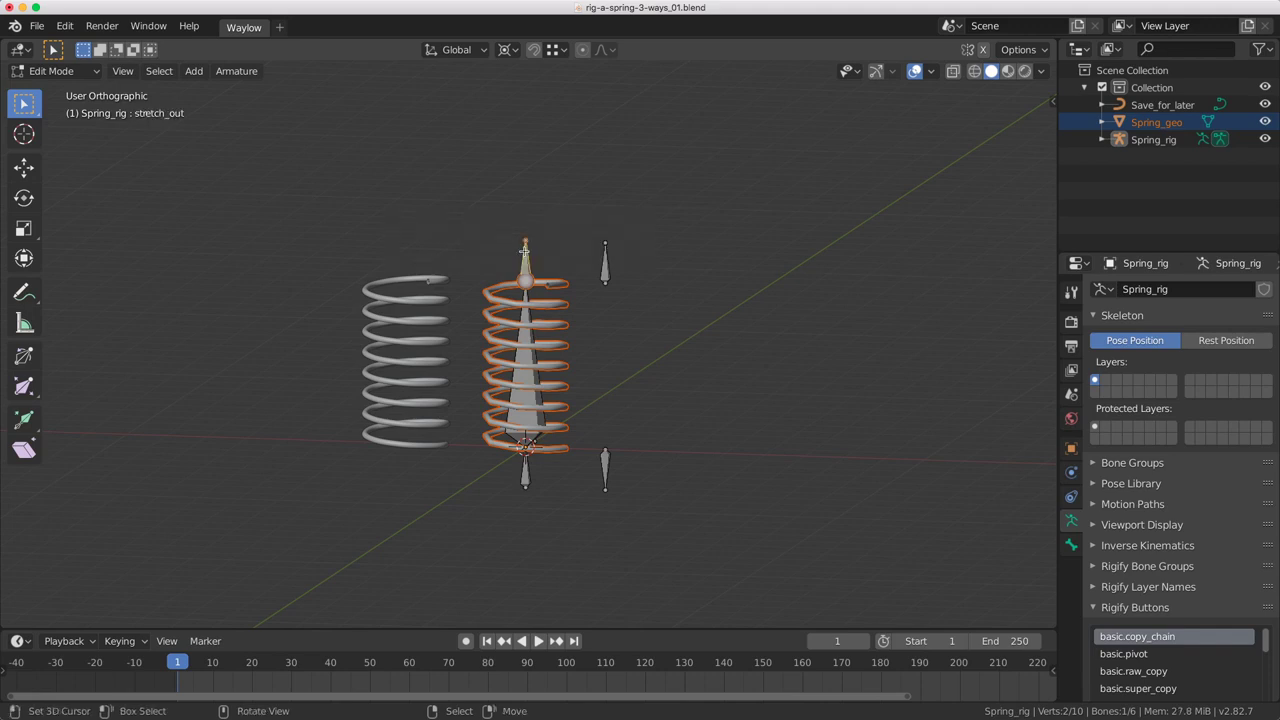
- Rename the upper duplicated bone Top and the lower duplicated bone Bottom
left_click(605, 262)
key("F2")
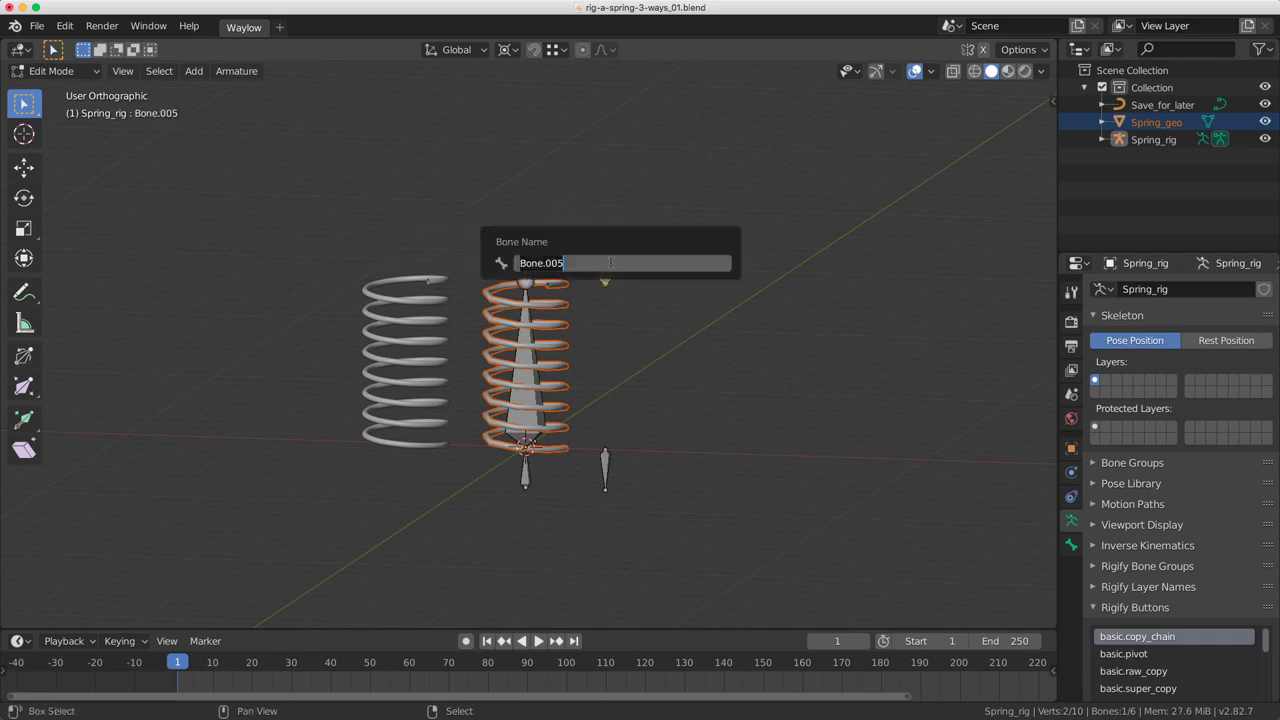
type("Top")
key("Return")
left_click(605, 470)
key("F2")
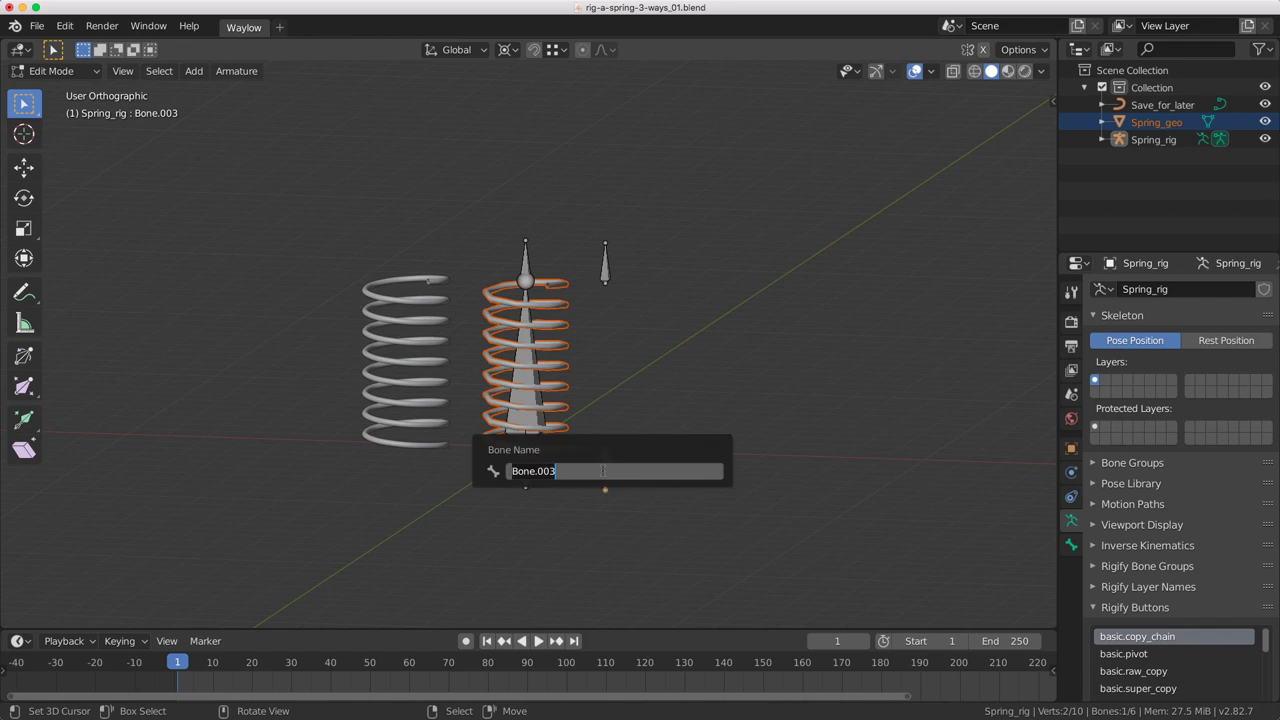
type("Bottom")
key("Return")
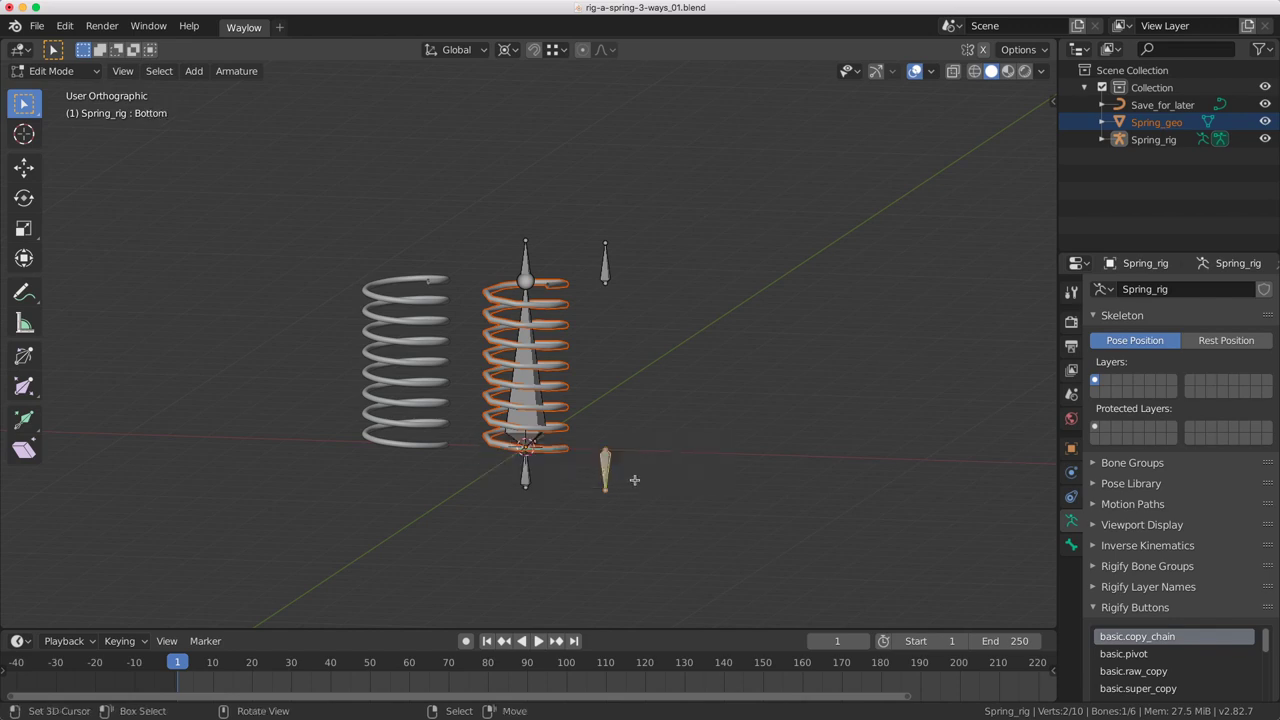
- Parent the Top and Bottom bones to the Root bone with Keep Offset
middle_click_drag(658, 475, 615, 468)
left_click(572, 272)
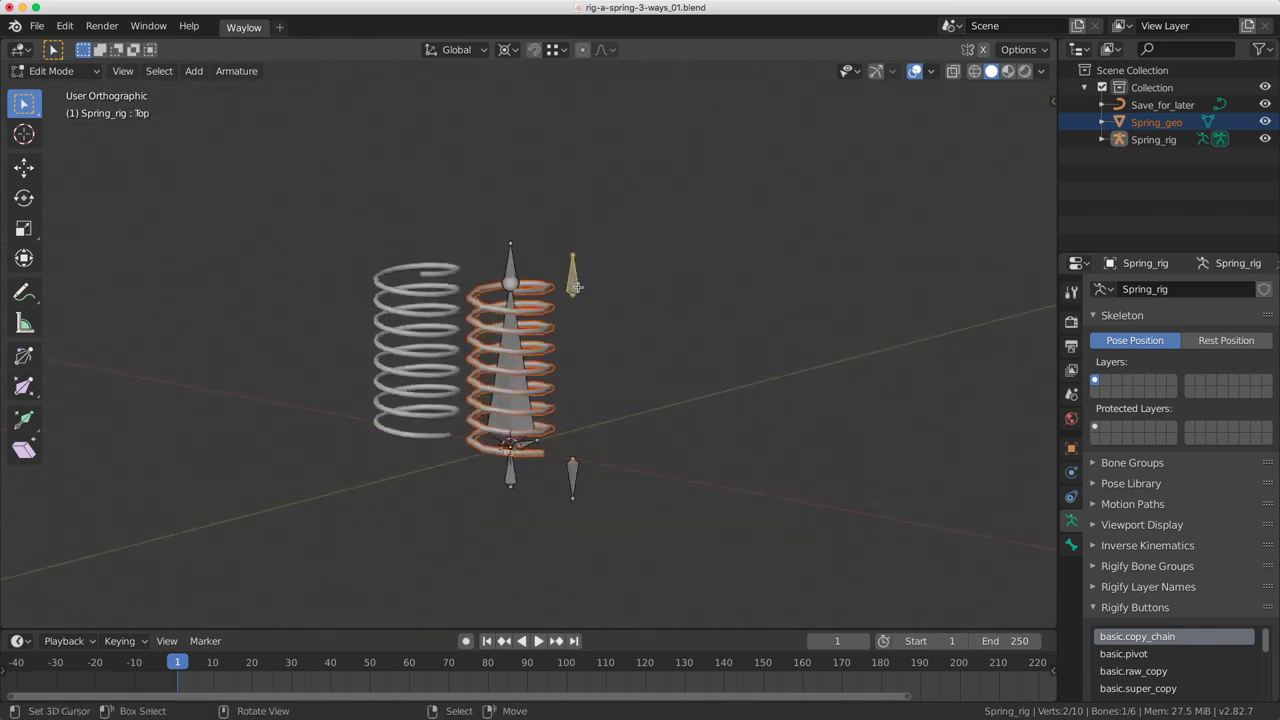
left_click(573, 484, "shift")
scroll(573, 484, "up", 2)
left_click(528, 516, "shift")
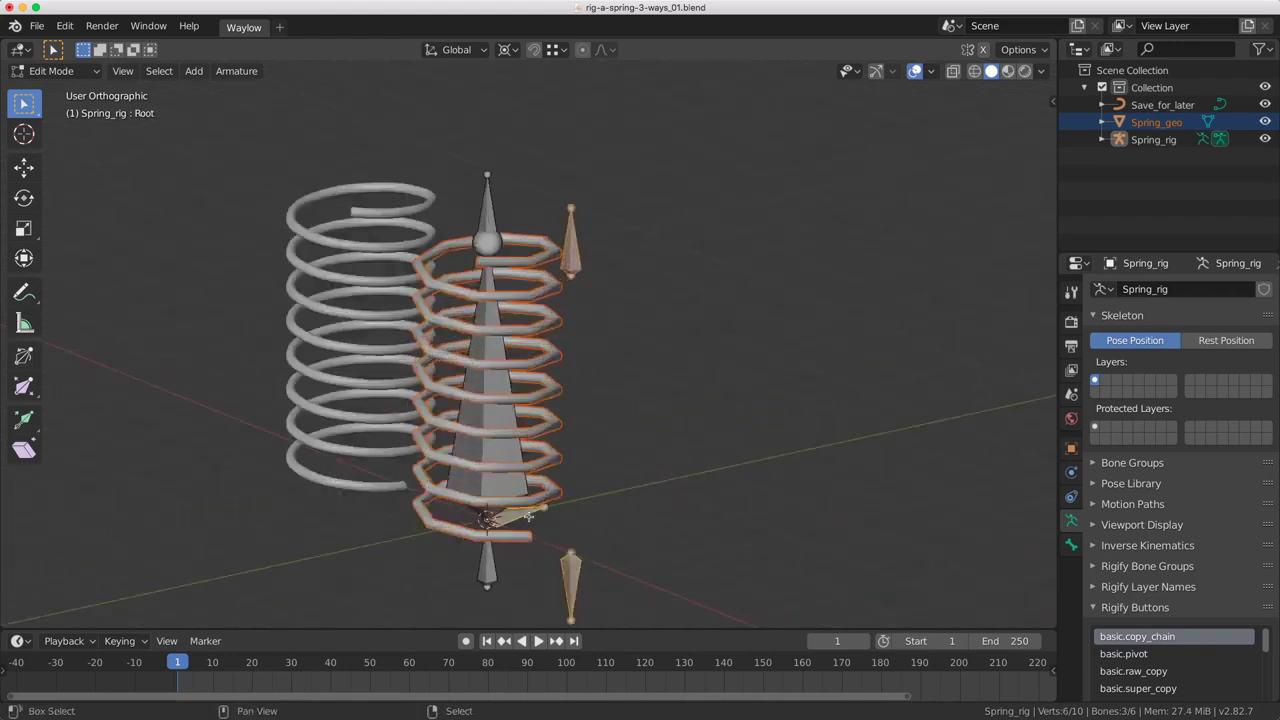
key("ctrl+p")
left_click(528, 516)
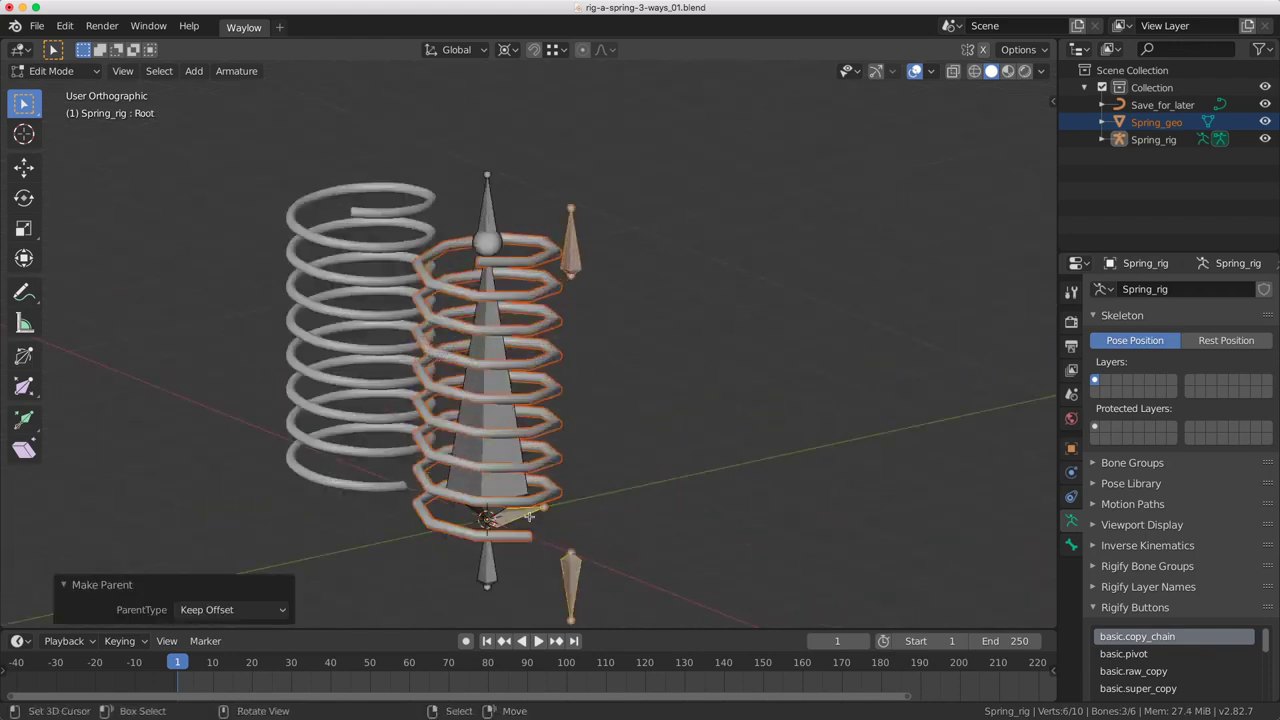
- Parent the stetch_in bone to the Bottom bone with Keep Offset
left_click(490, 563)
middle_click_drag(490, 563, 625, 519)
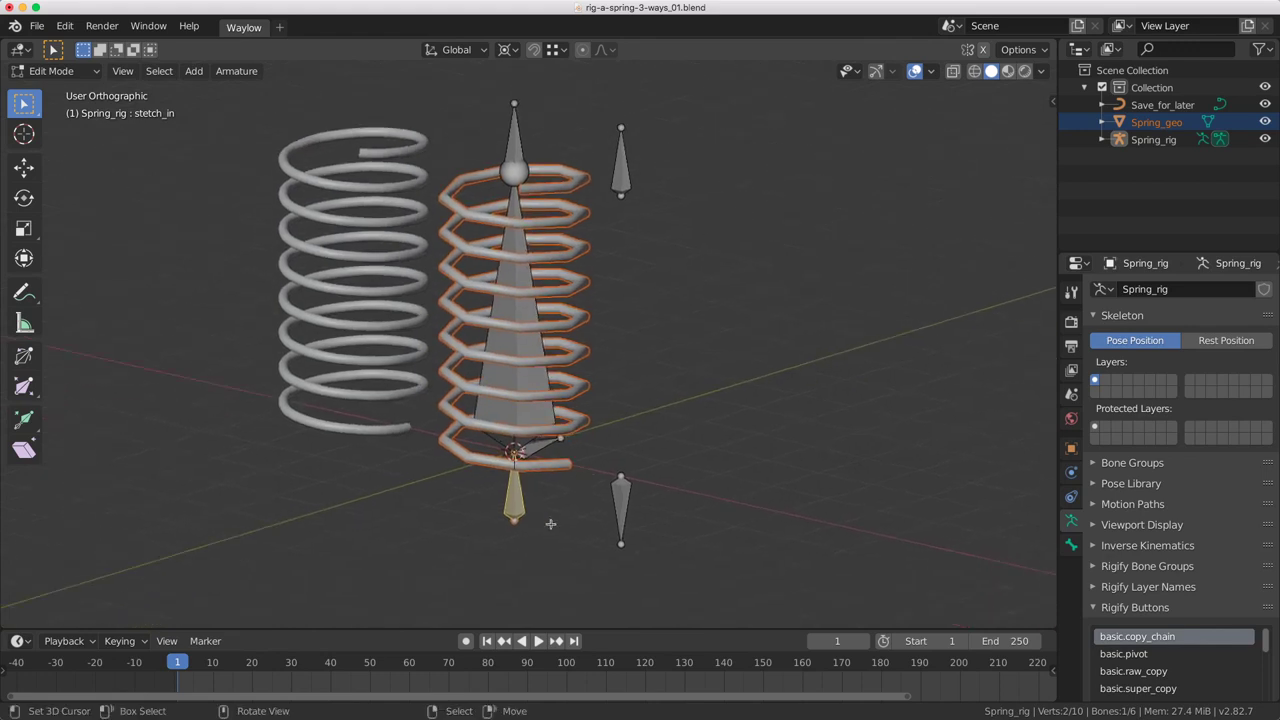
left_click(623, 515, "shift")
key("ctrl+p")
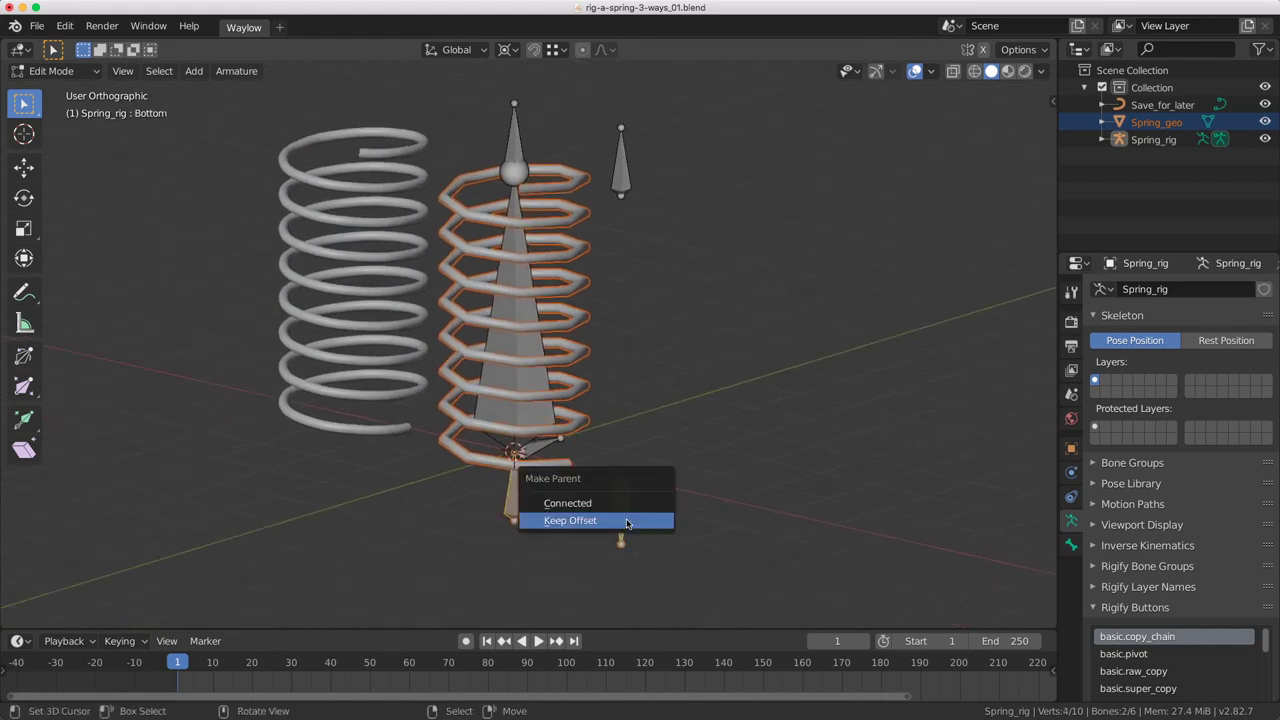
left_click(626, 519)
- In front view, set the armature's bones to display as B-Bone
key("KP_1")
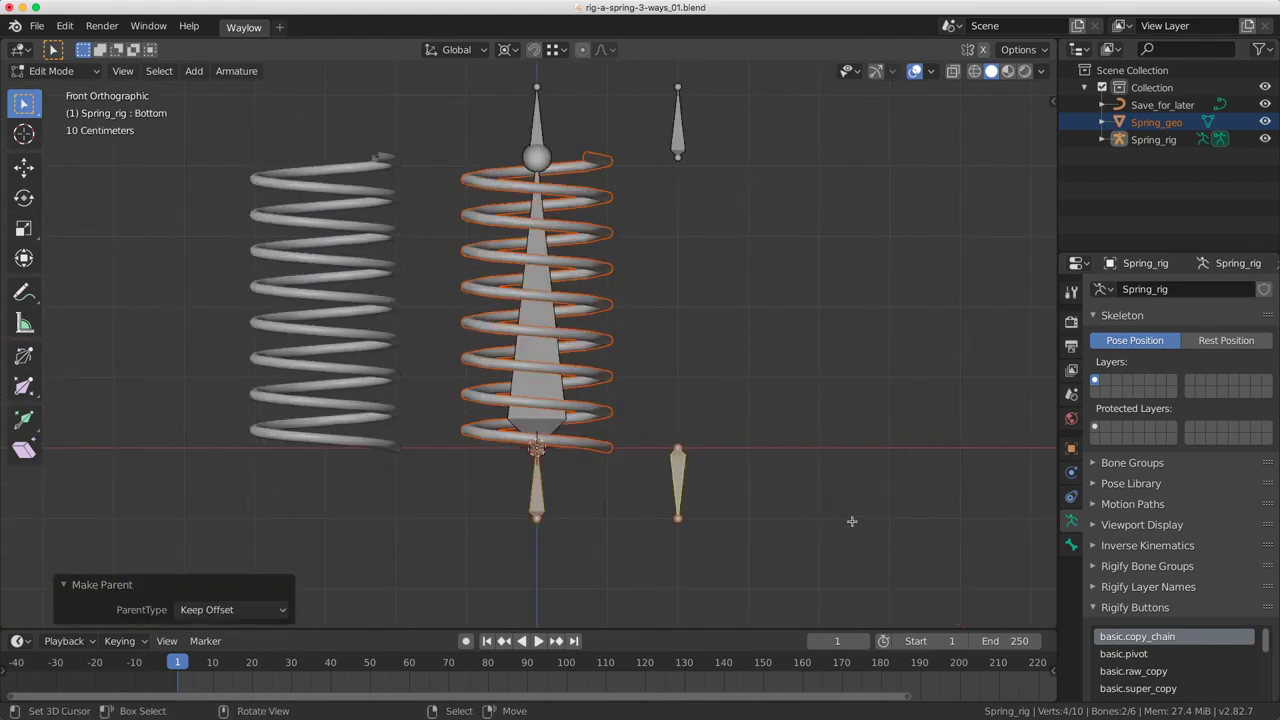
left_click(1140, 524)
left_click(1216, 549)
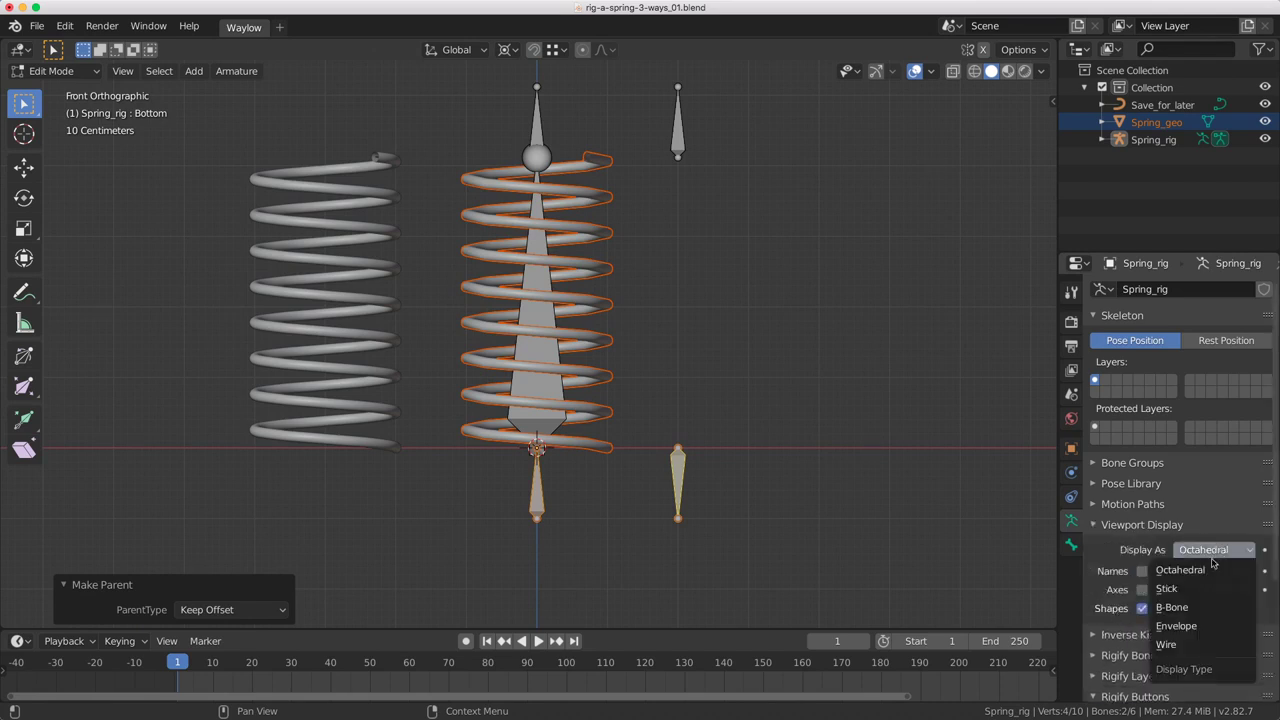
left_click(1174, 603)
- Scale the B-Bone display size of Top and Bottom by about 1.743 and move both bones -2 m along the X axis
left_click(677, 492)
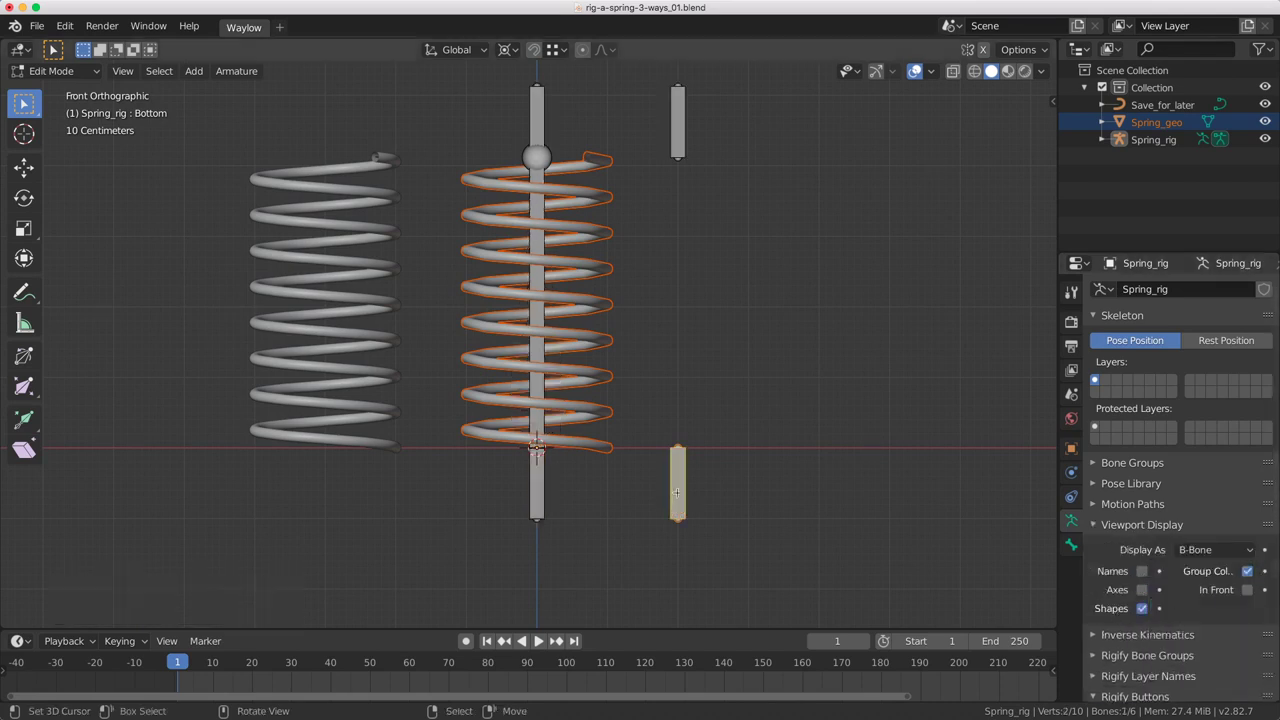
left_click(688, 134, "shift")
key("ctrl+alt+s")
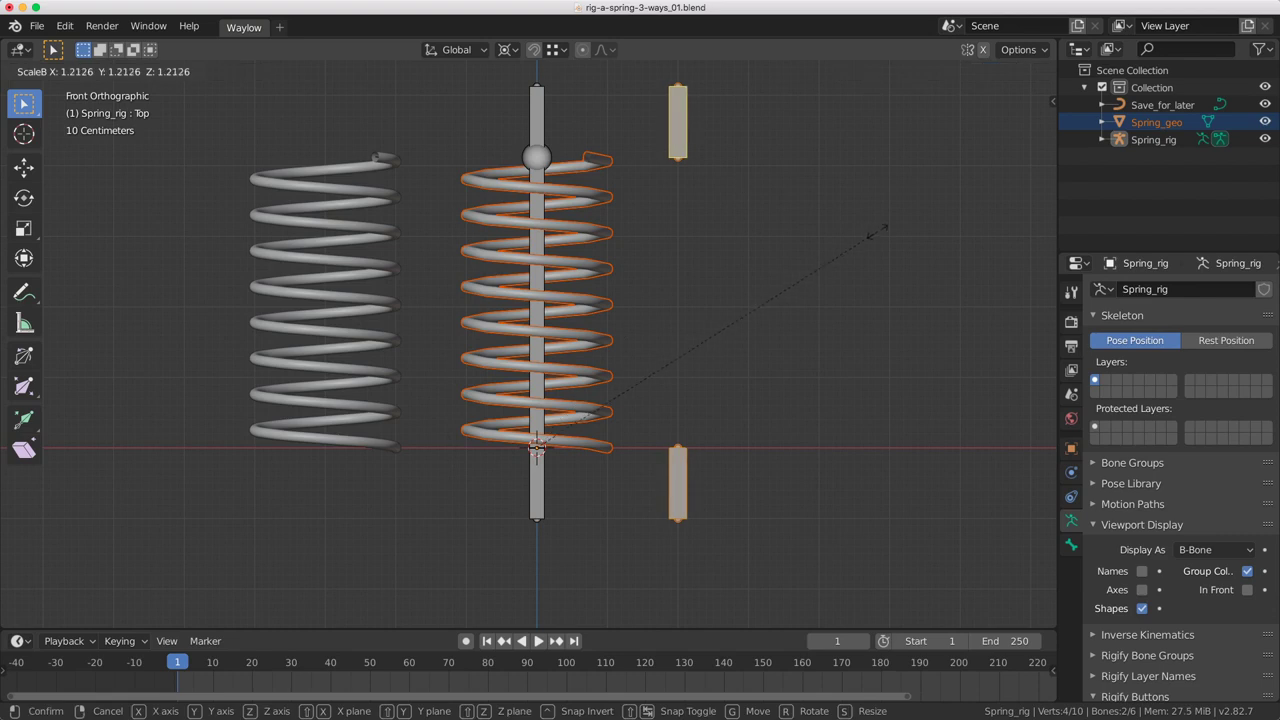
left_click(1040, 242)
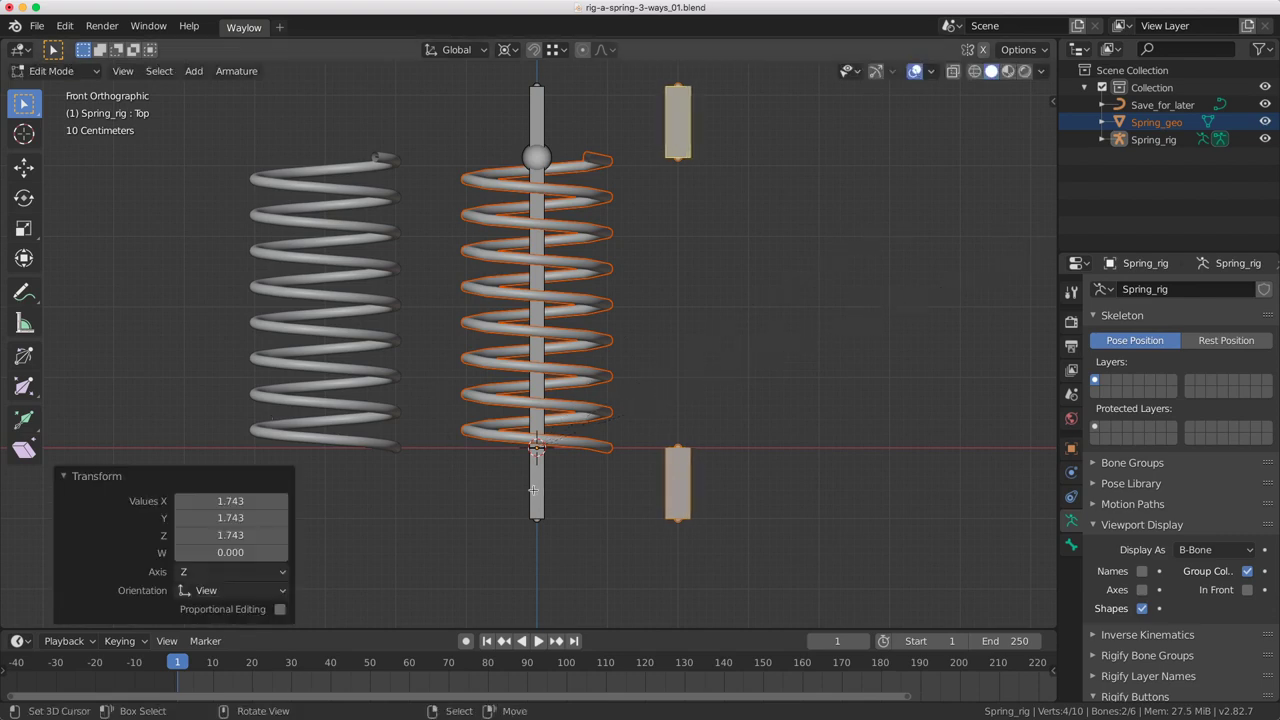
type("gx-2")
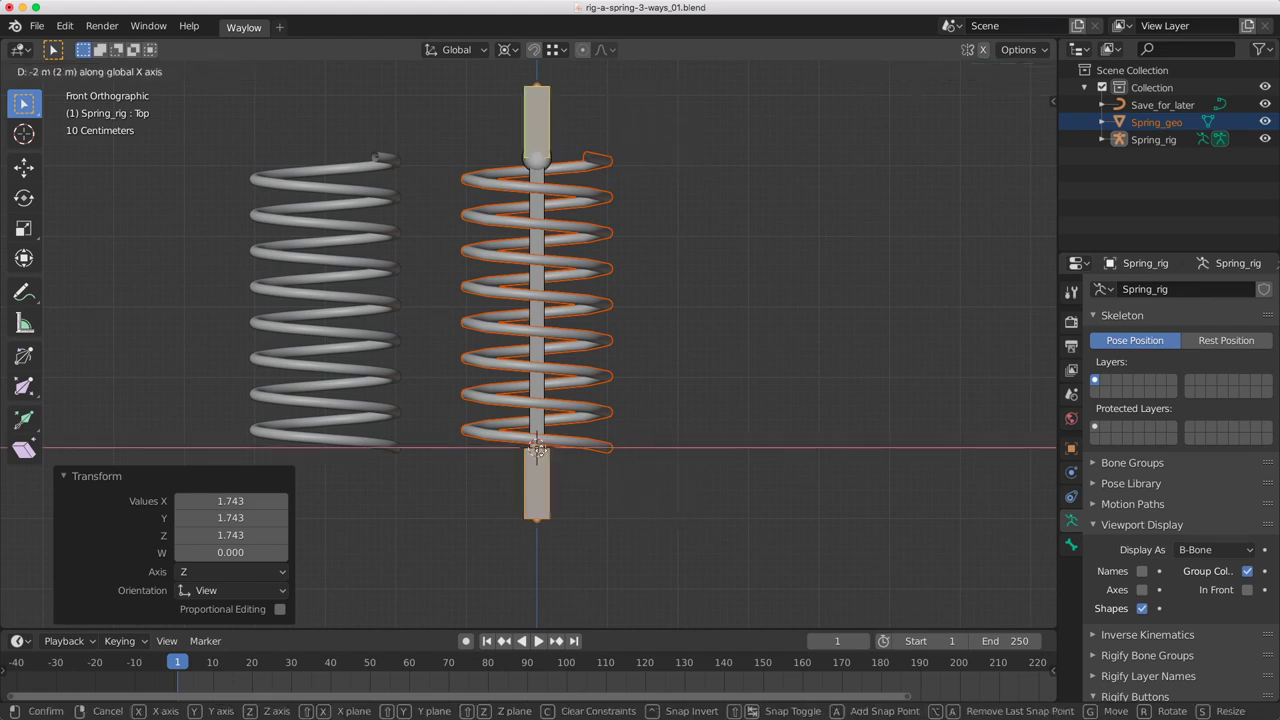
key("Return")
- Select all bones of the armature and disable their Deform option
middle_click_drag(614, 386, 549, 421)
key("a")
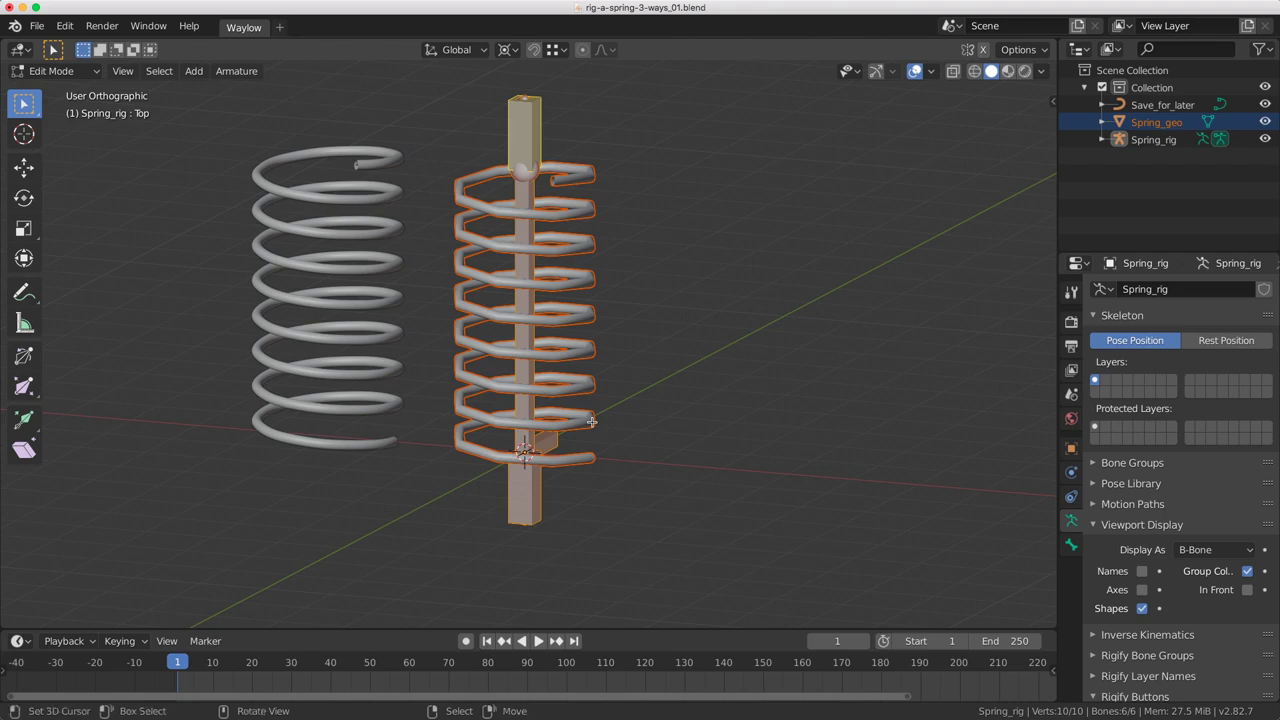
key("shift+w")
left_click(572, 441)
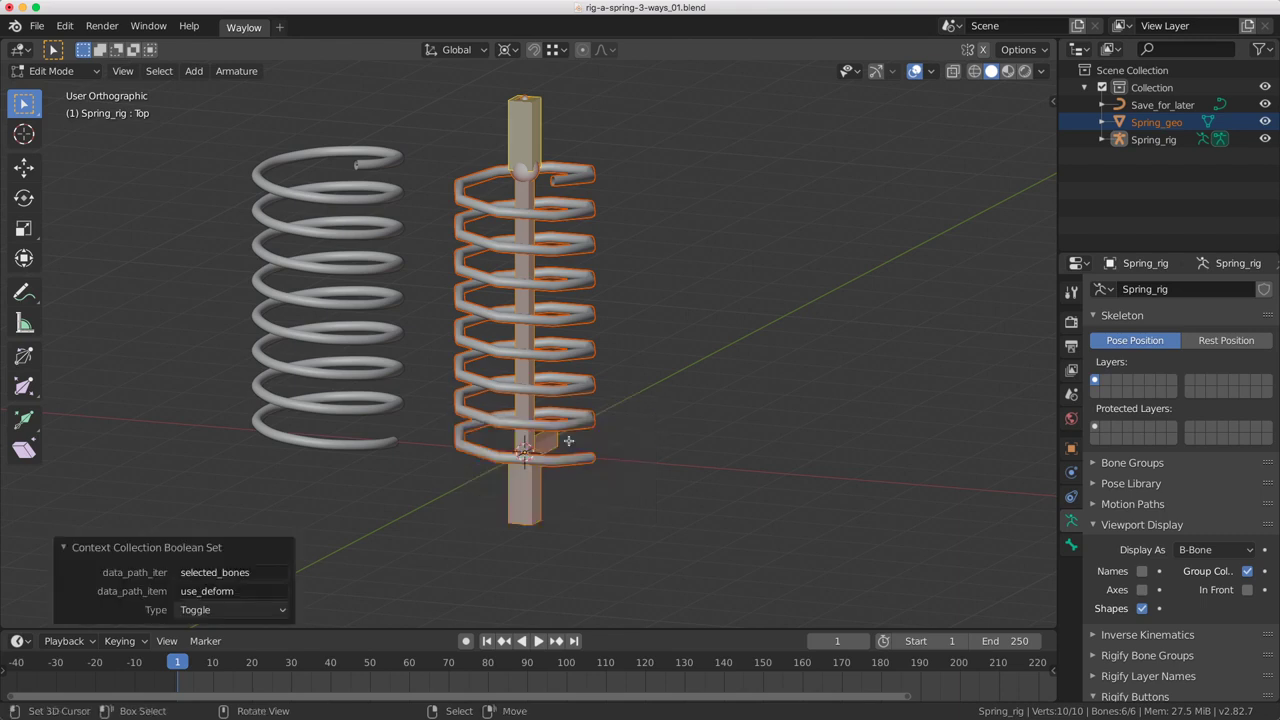
left_click(252, 607)
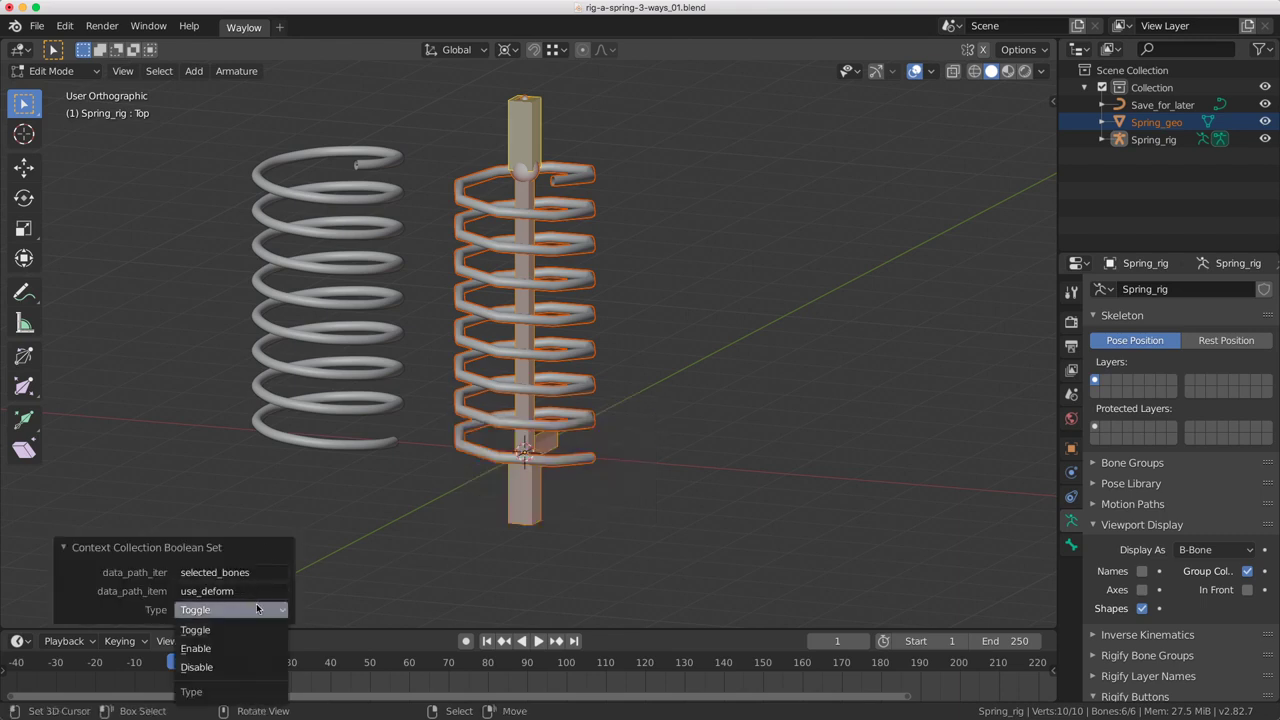
left_click(210, 667)
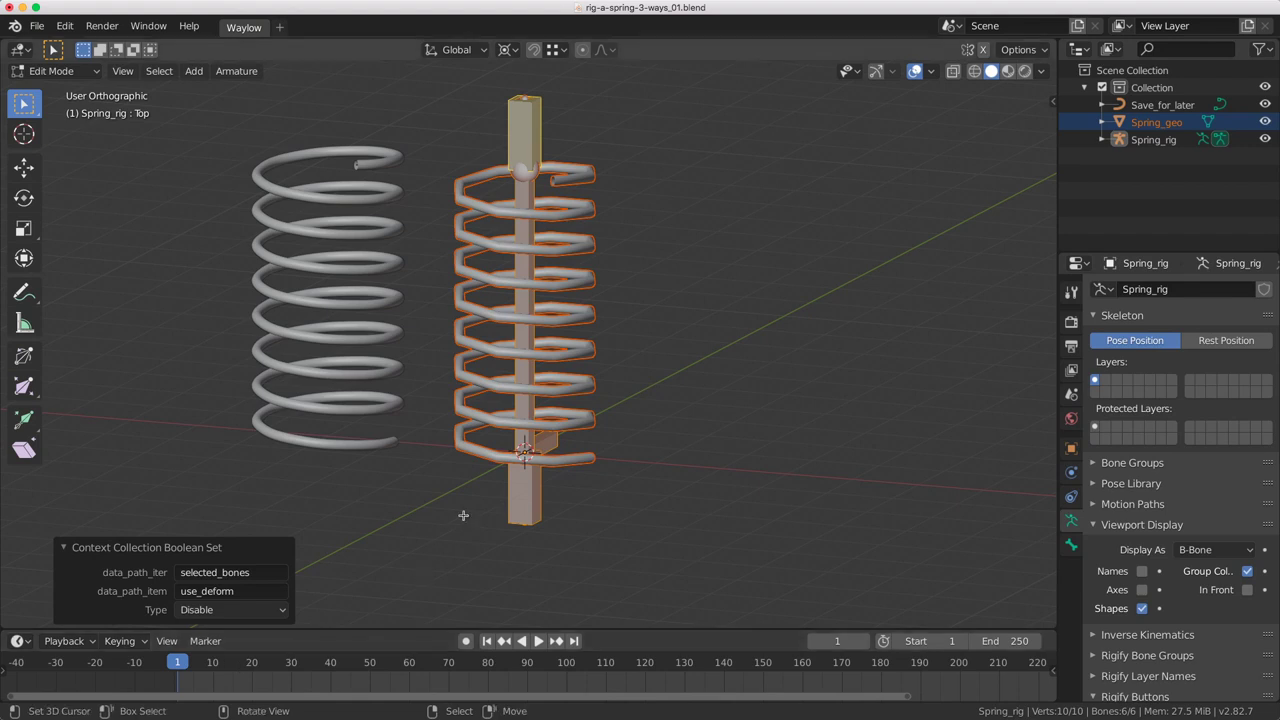
- Select the stretch bone inside the spring and show the scene as wireframe in front view
left_click(530, 309)
key("KP_1")
key("z")
left_click(424, 310)
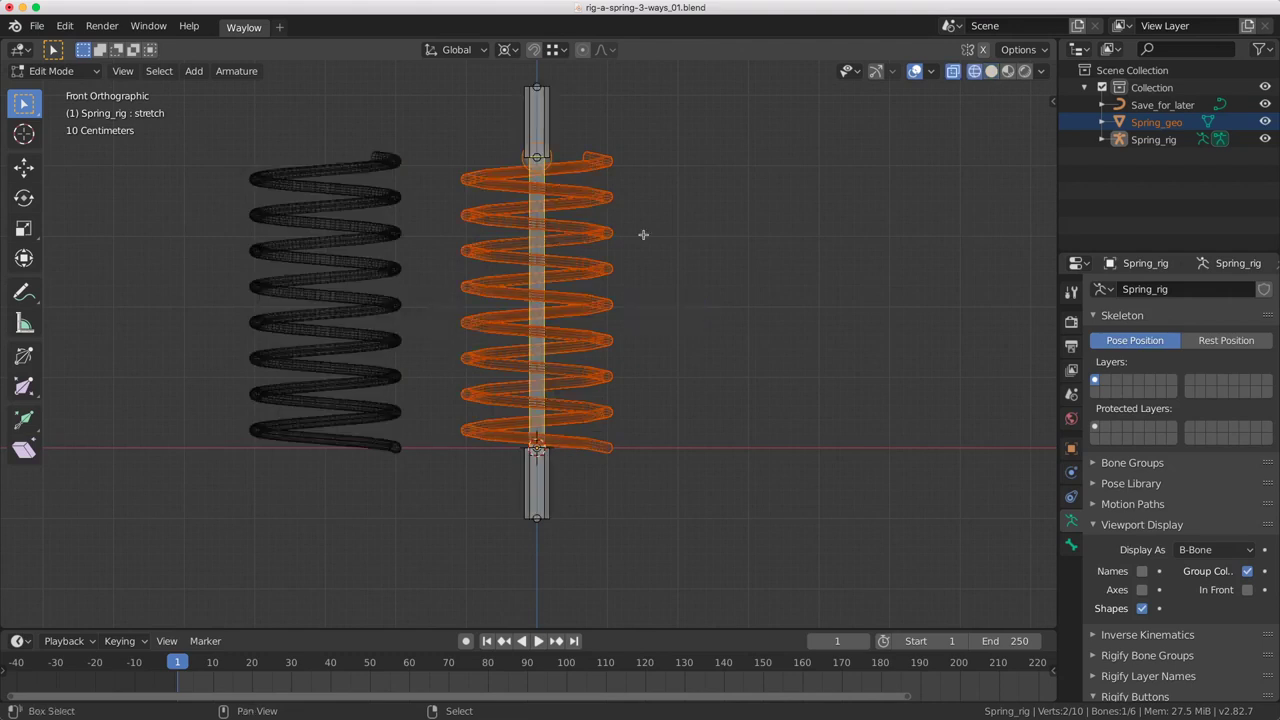
middle_click_drag(625, 209, 615, 289, "shift")
scroll(600, 280, "up", 2)
scroll(600, 280, "down", 3)
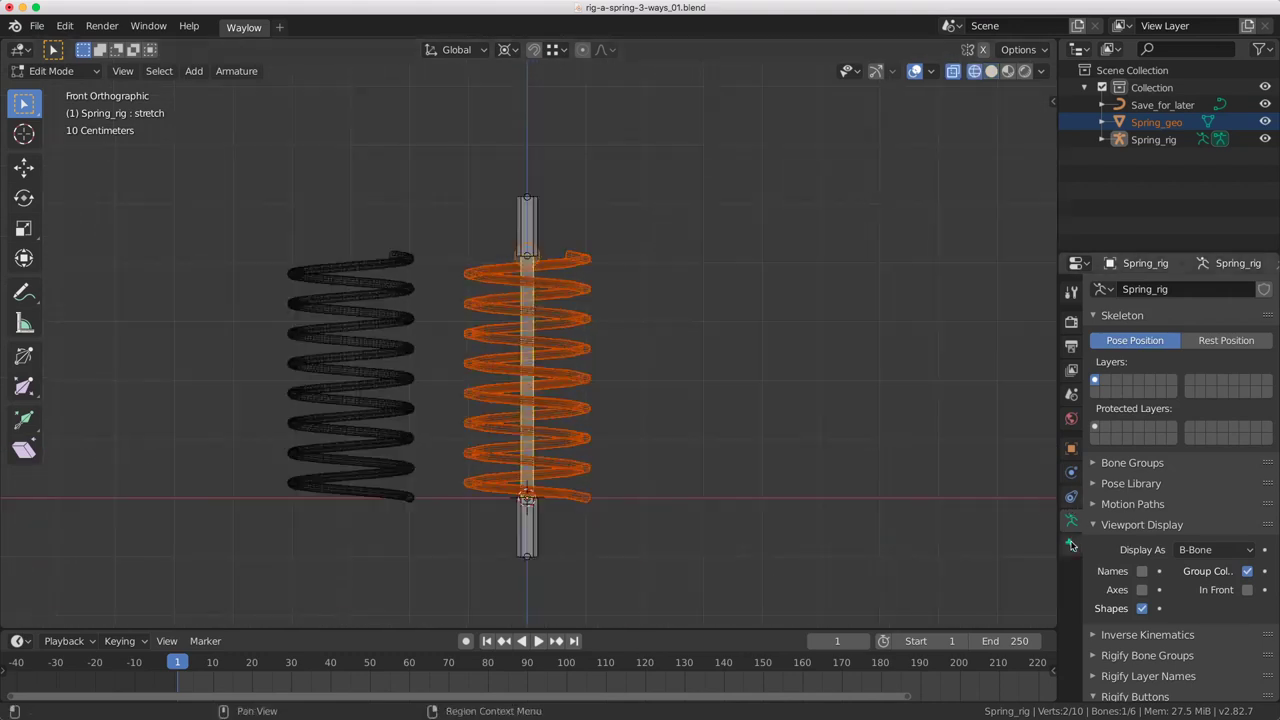
- Set the stretch bone's Bendy Bones segments to 32
left_click(1071, 544)
left_click(1128, 503)
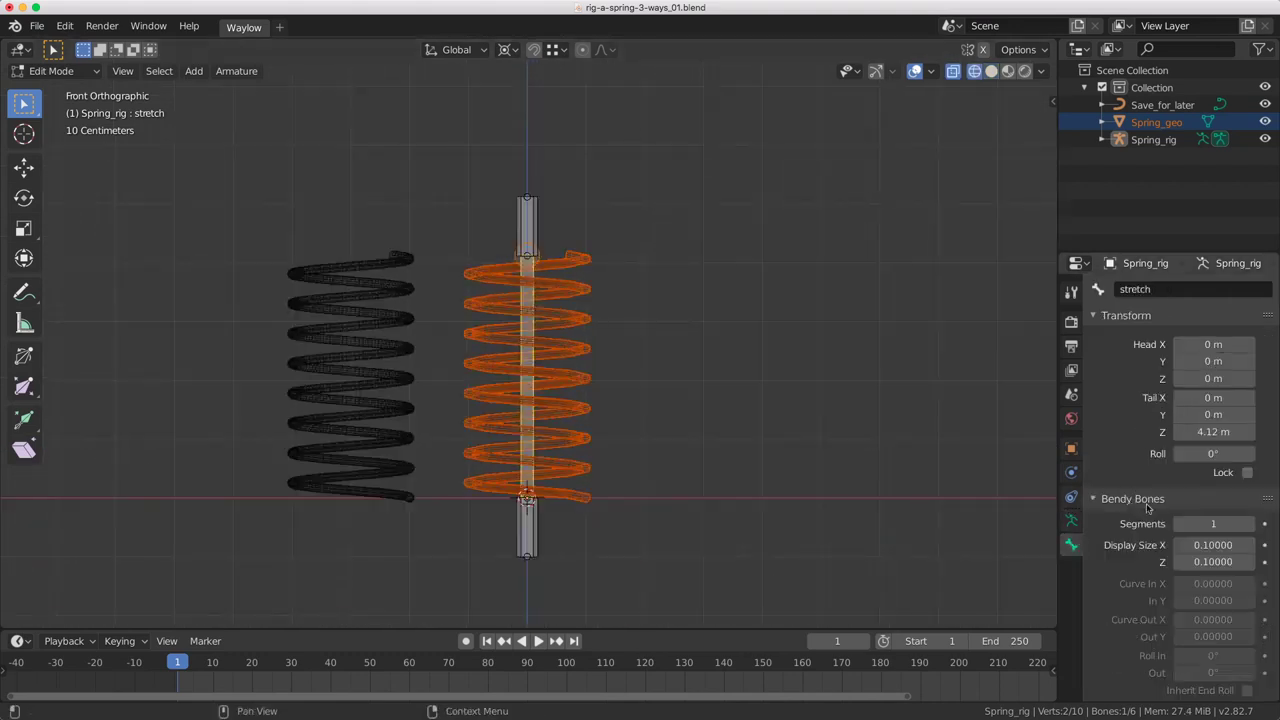
left_click_drag(1200, 523, 1256, 523)
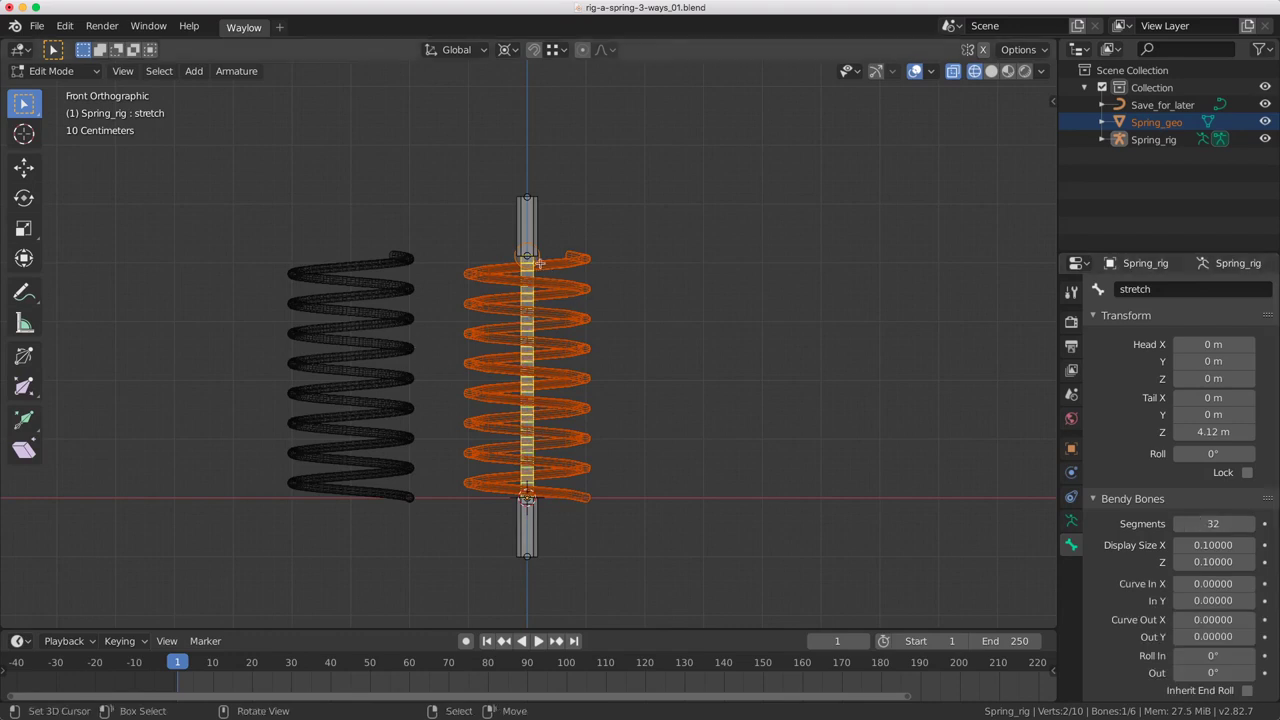
- In Pose Mode, give the stretch_out bone a constraint that targets the Top bone
scroll(540, 262, "up", 4)
key("ctrl+Tab")
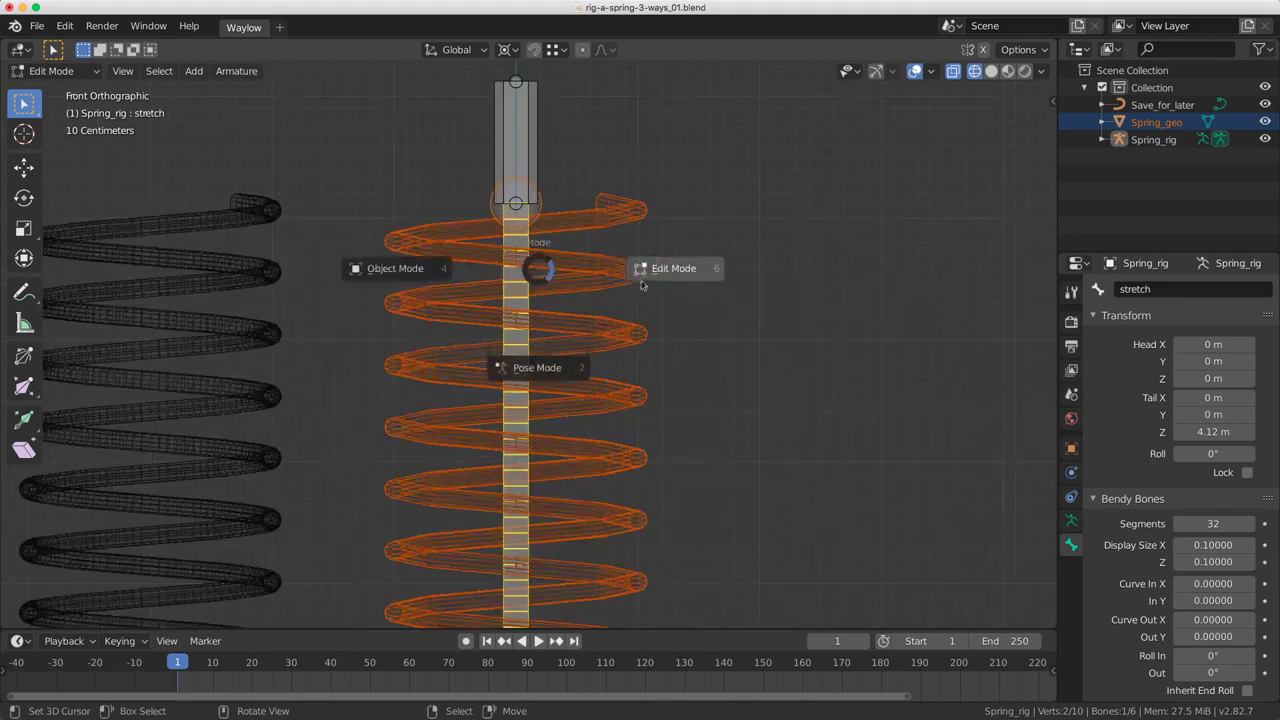
left_click(540, 362)
middle_click_drag(533, 205, 536, 318, "shift")
scroll(536, 318, "up", 1)
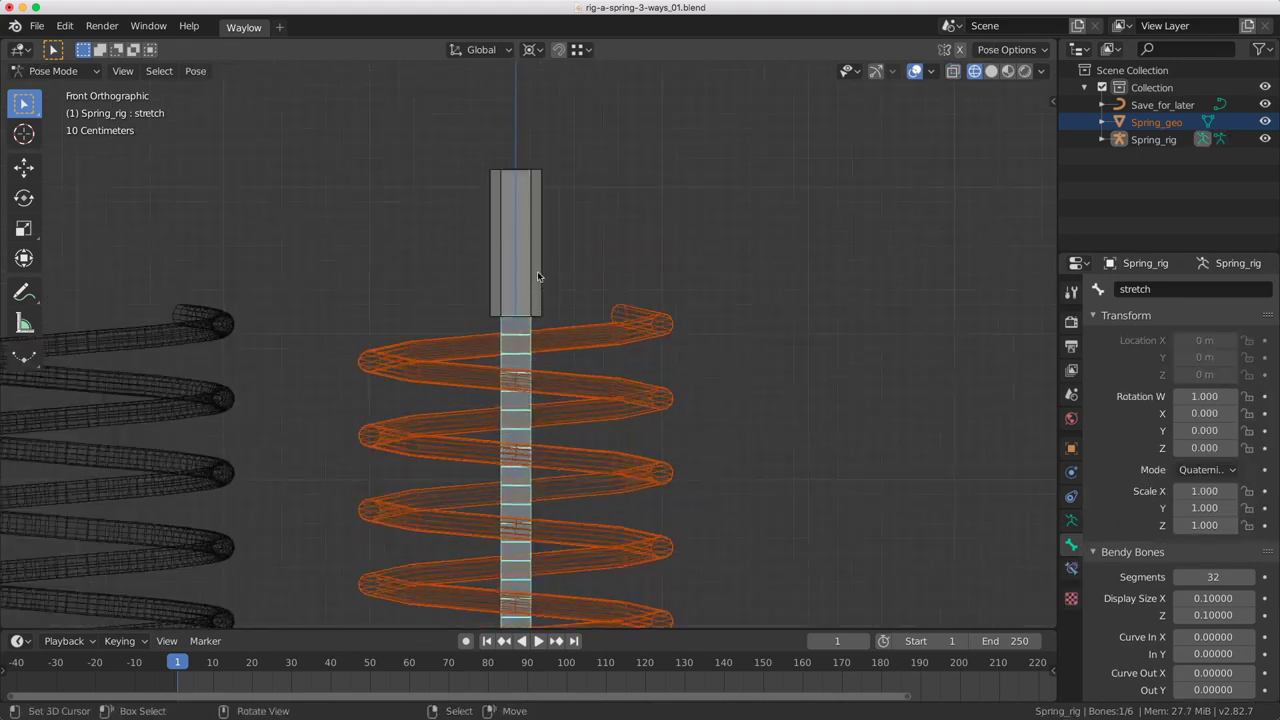
left_click(539, 274)
left_click(528, 248, "shift")
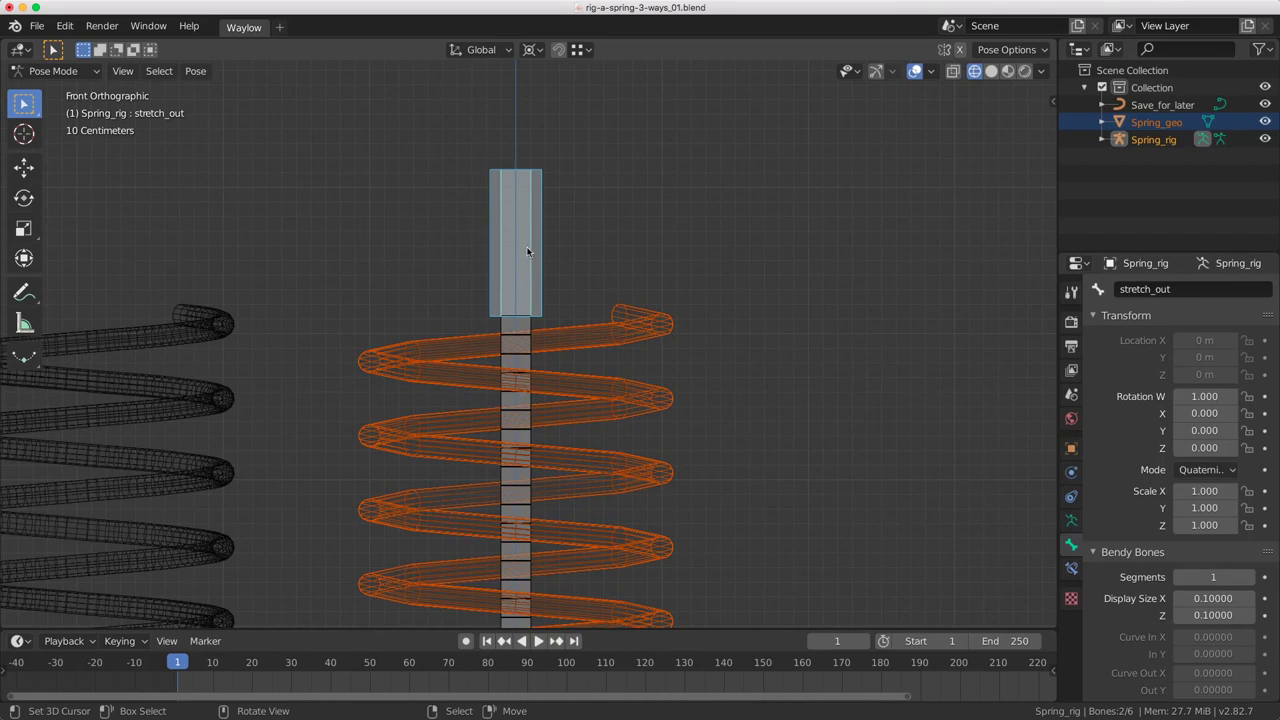
key("shift+super+c")
left_click(281, 327)
- Change the transform pivot point and test rotating the Top and Bottom bones, cancelling both rotations
left_click(541, 264)
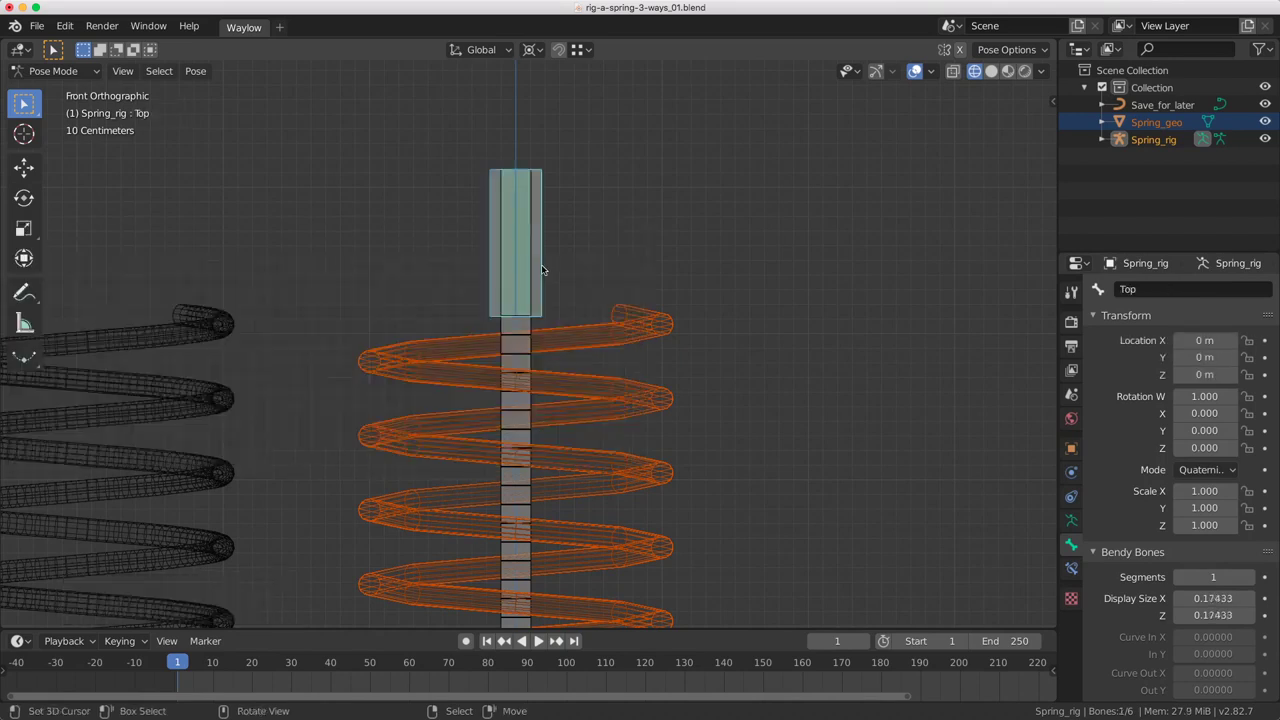
key("period")
left_click(554, 194)
key("r")
right_click(576, 298)
scroll(576, 298, "down", 4)
scroll(575, 298, "down", 2)
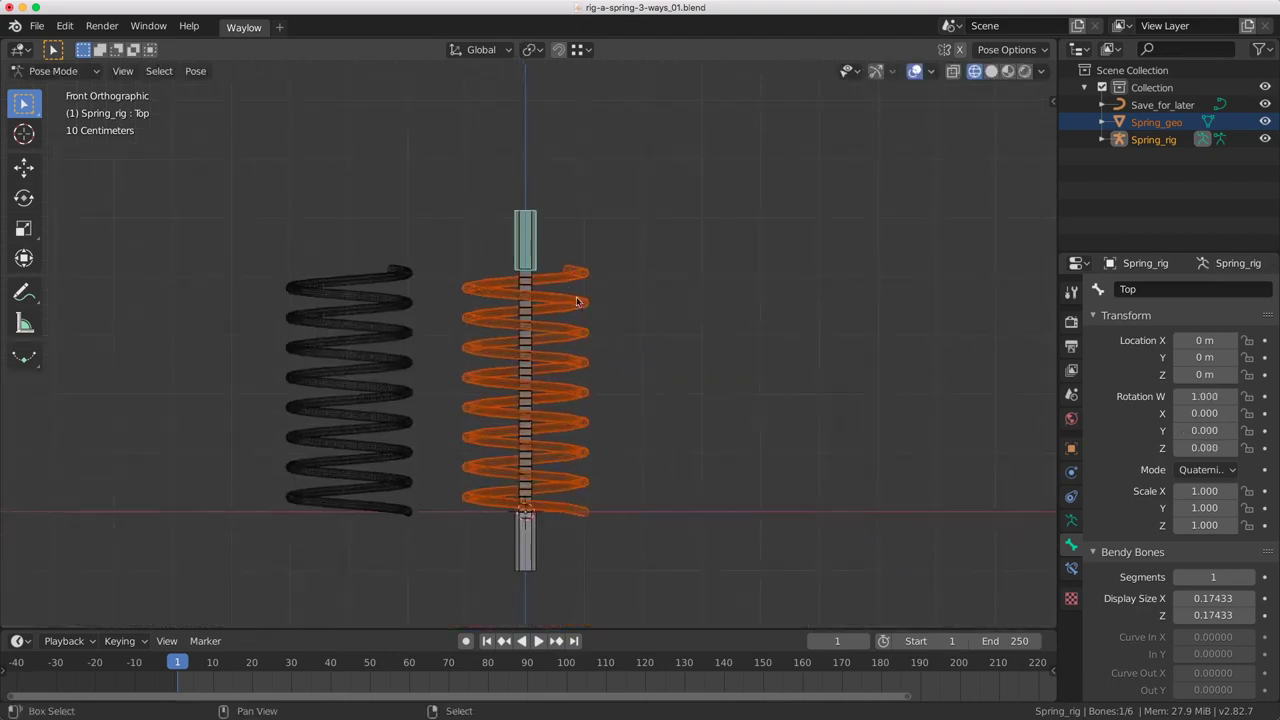
left_click(526, 548)
key("r")
key("Escape")
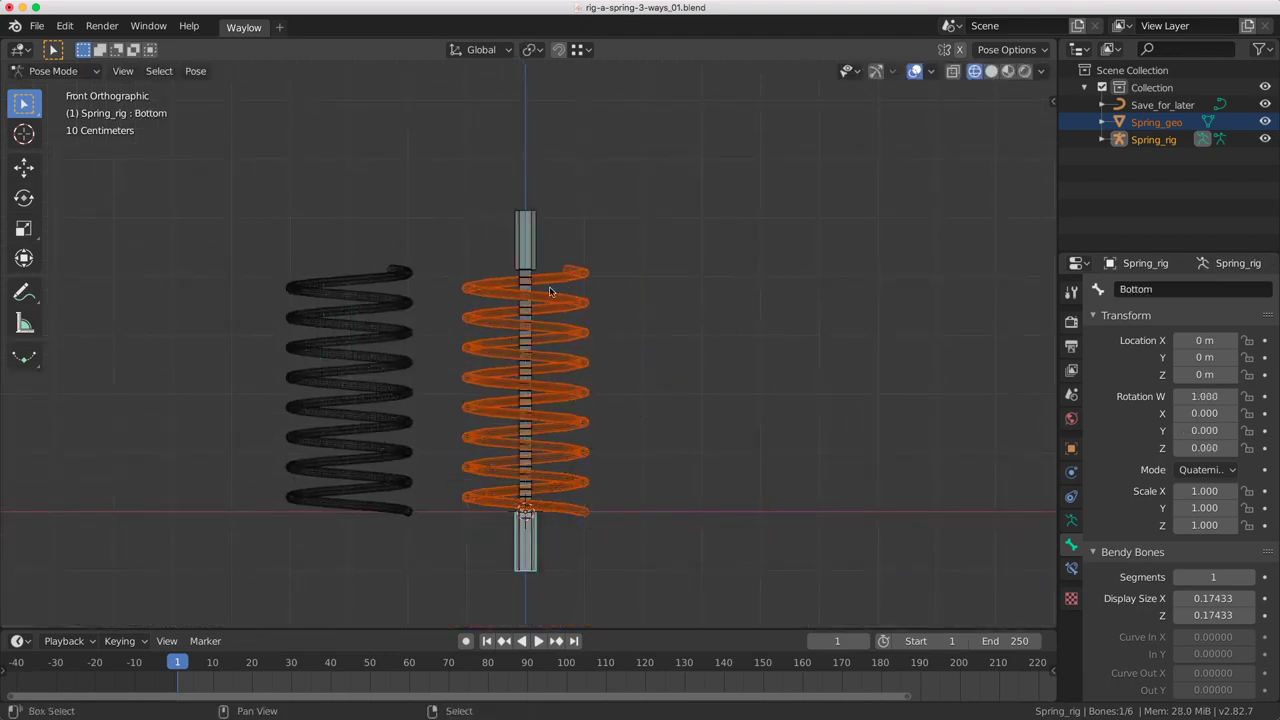
- Add a Stretch To constraint to the stretch bone with Top as its target, and set its Volume to None
scroll(549, 286, "up", 6)
left_click(530, 242)
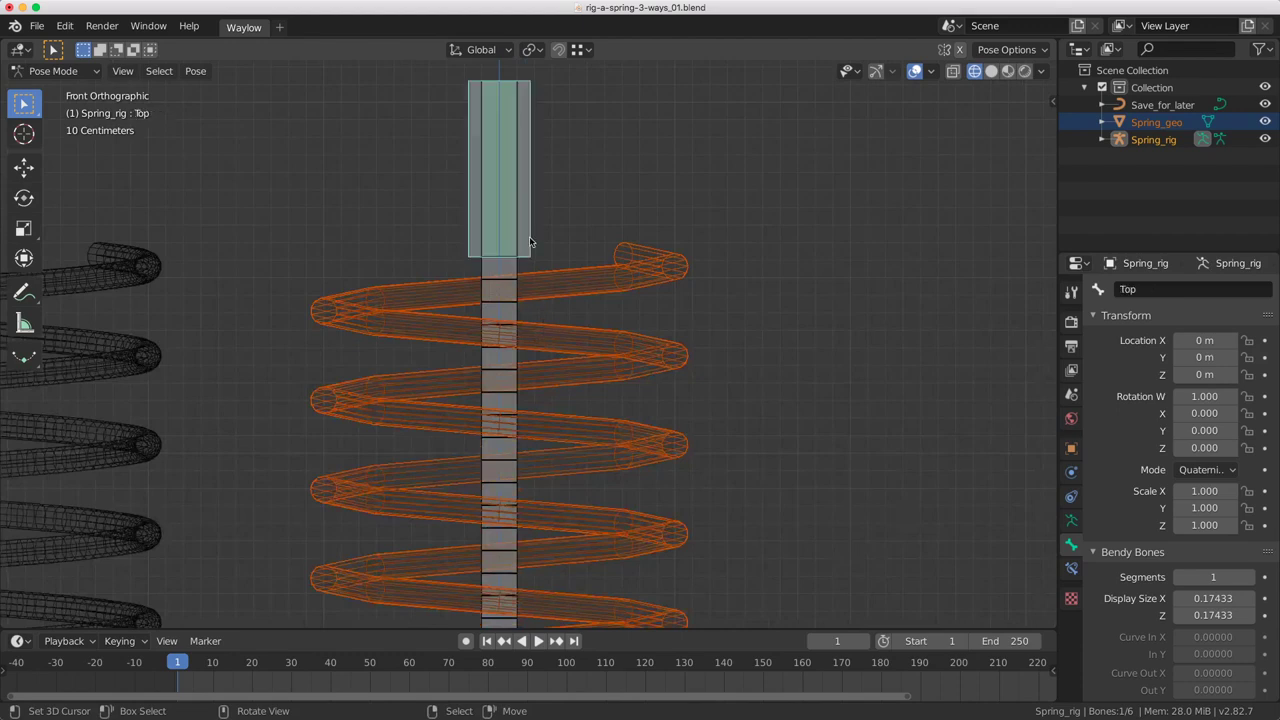
left_click(516, 305, "shift")
key("ctrl+shift+c")
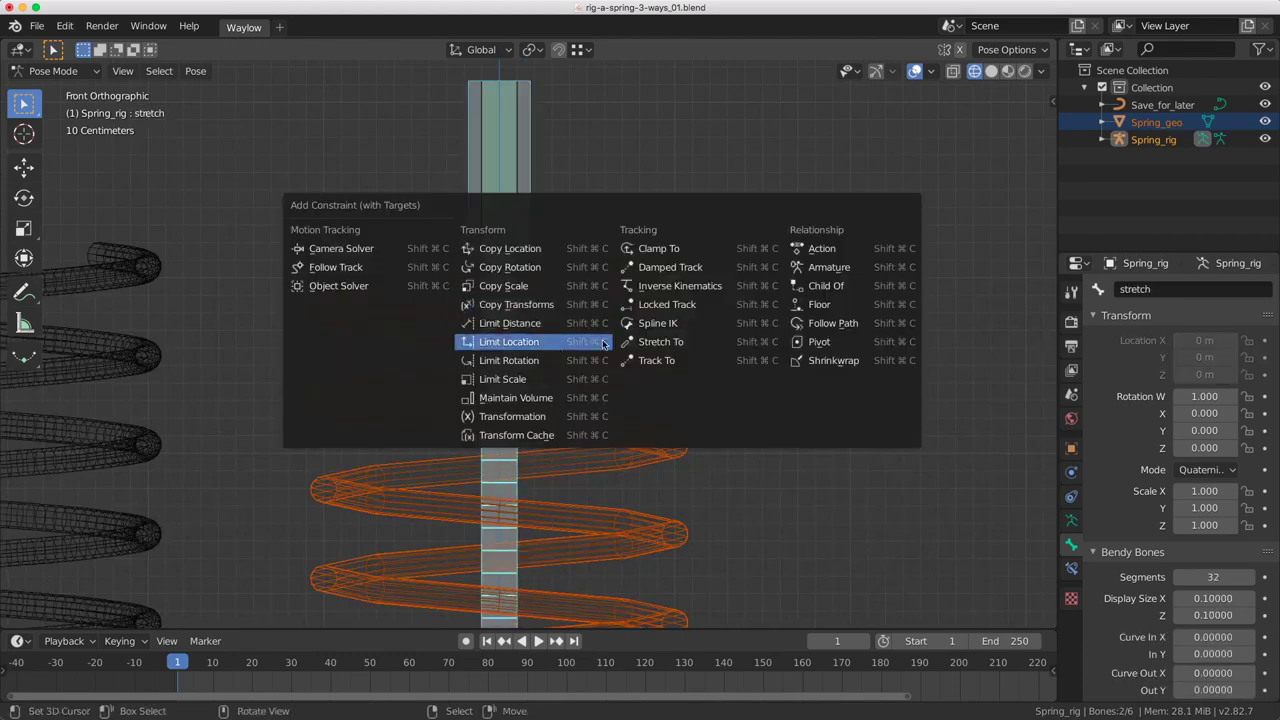
left_click(703, 345)
left_click(520, 312)
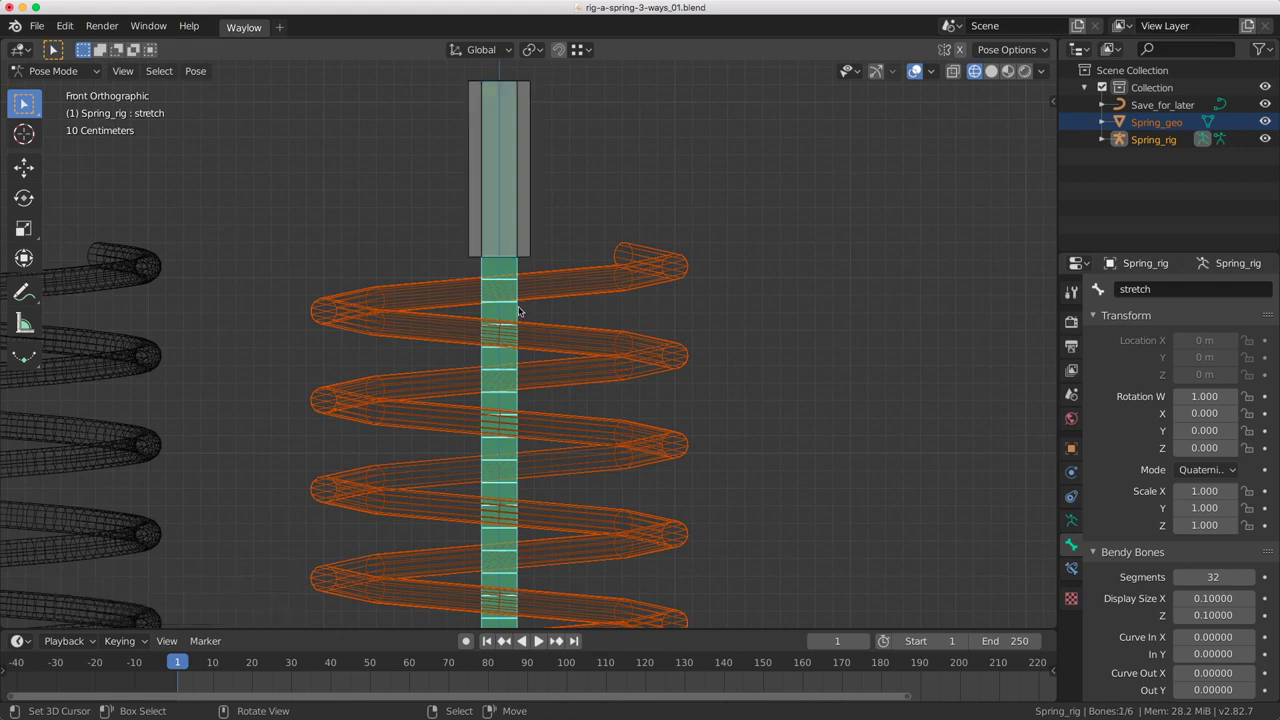
left_click(1071, 567)
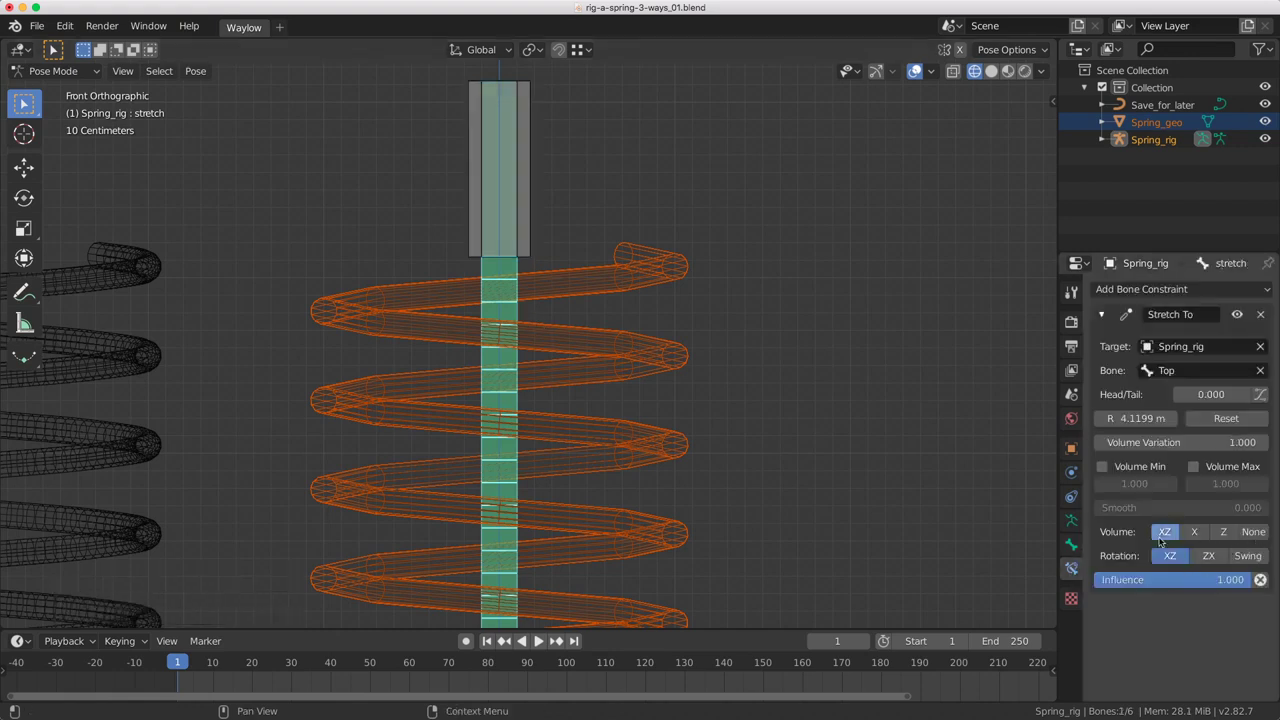
left_click(1253, 531)
- Return to Object Mode and hide the Spring_geo mesh
scroll(622, 373, "down", 6)
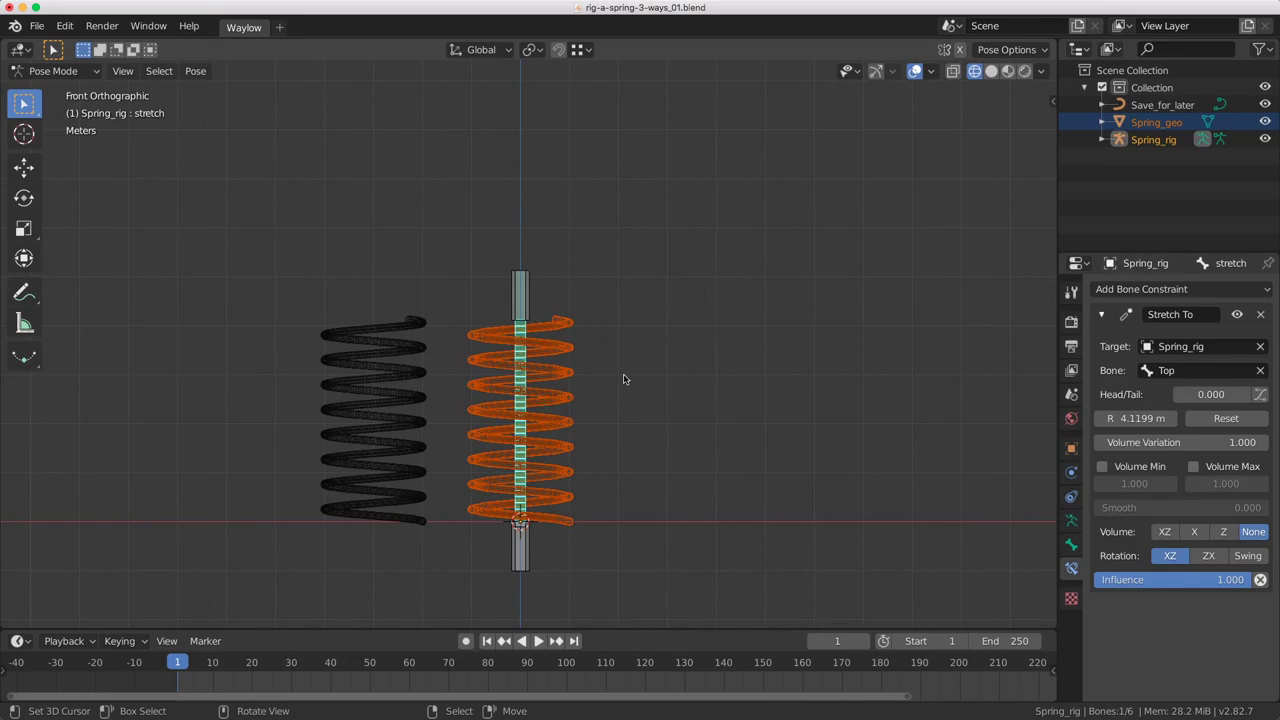
scroll(449, 476, "up", 2)
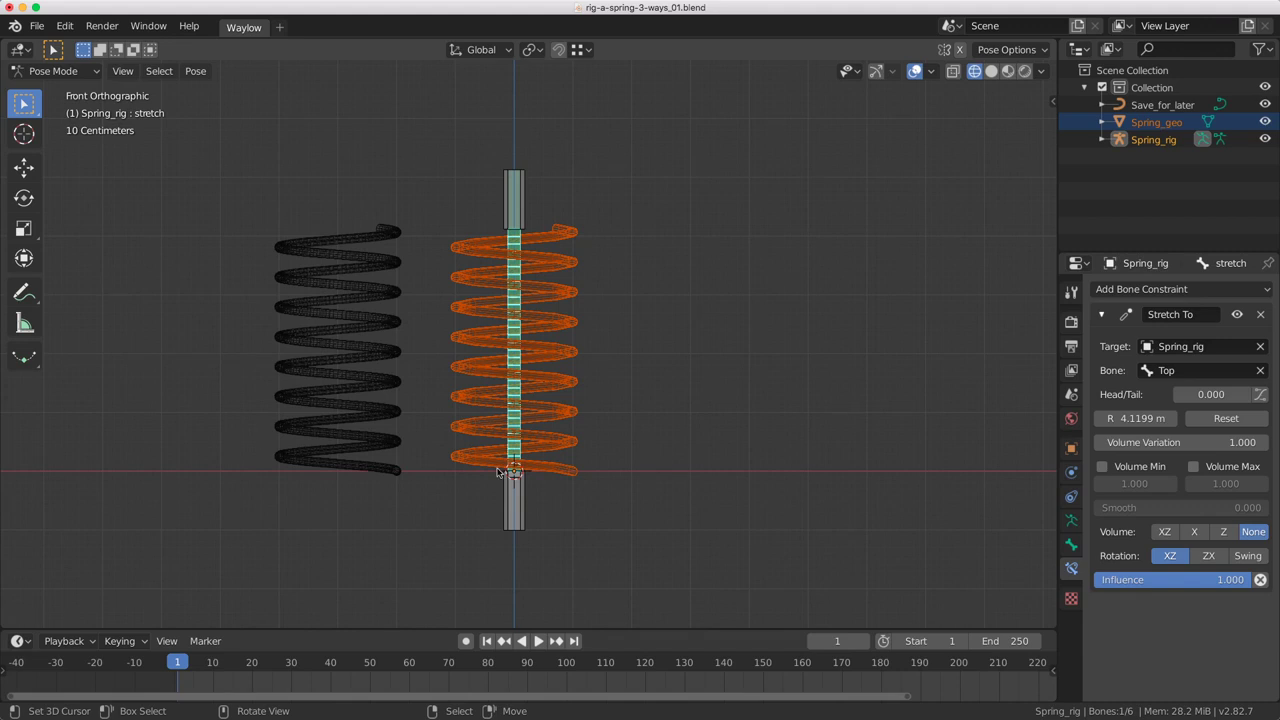
key("ctrl+Tab")
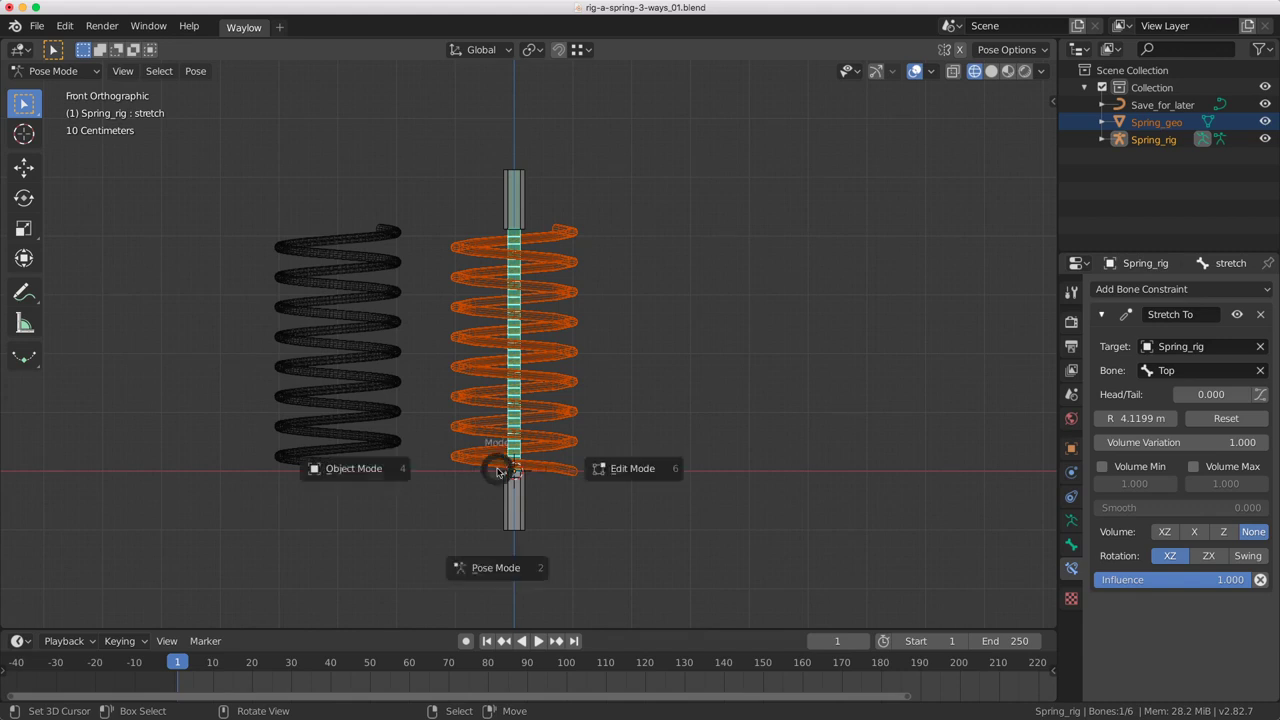
left_click(395, 471)
left_click(464, 403)
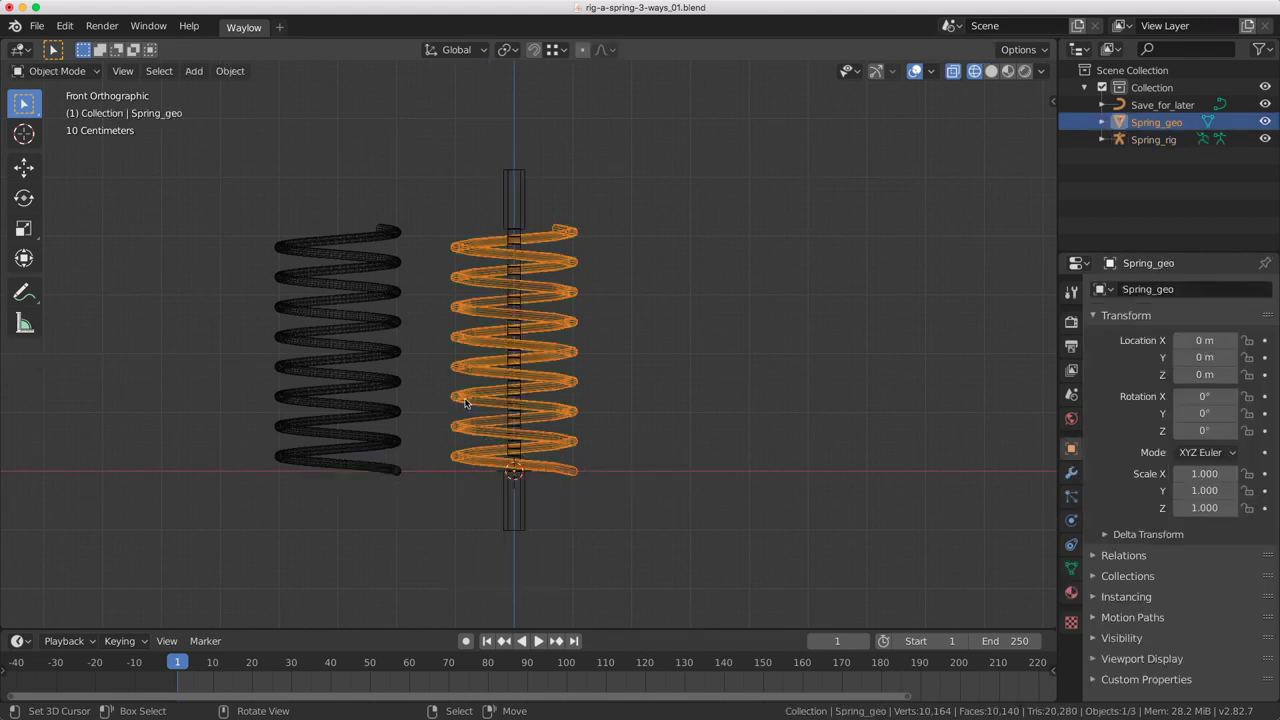
key("h")
- Set the bevel depth of the Save_for_later curve to 0 m
left_click(370, 411)
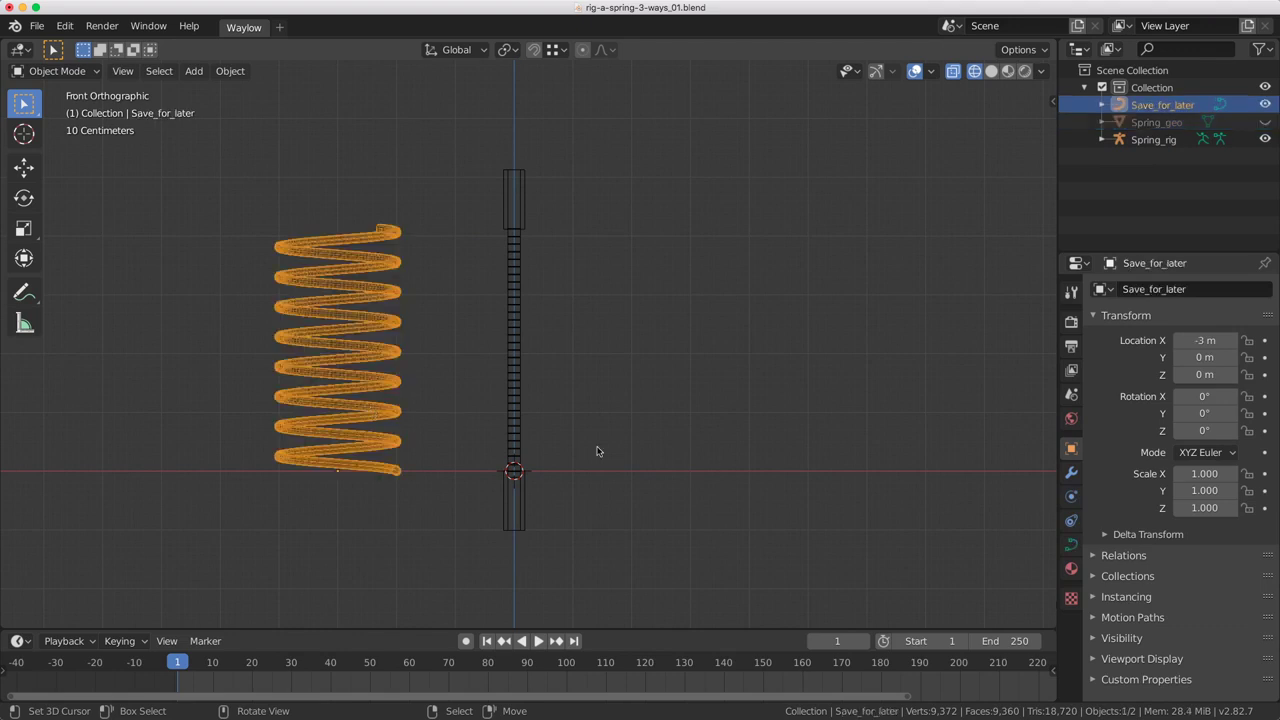
left_click(1071, 545)
scroll(1145, 568, "down", 5)
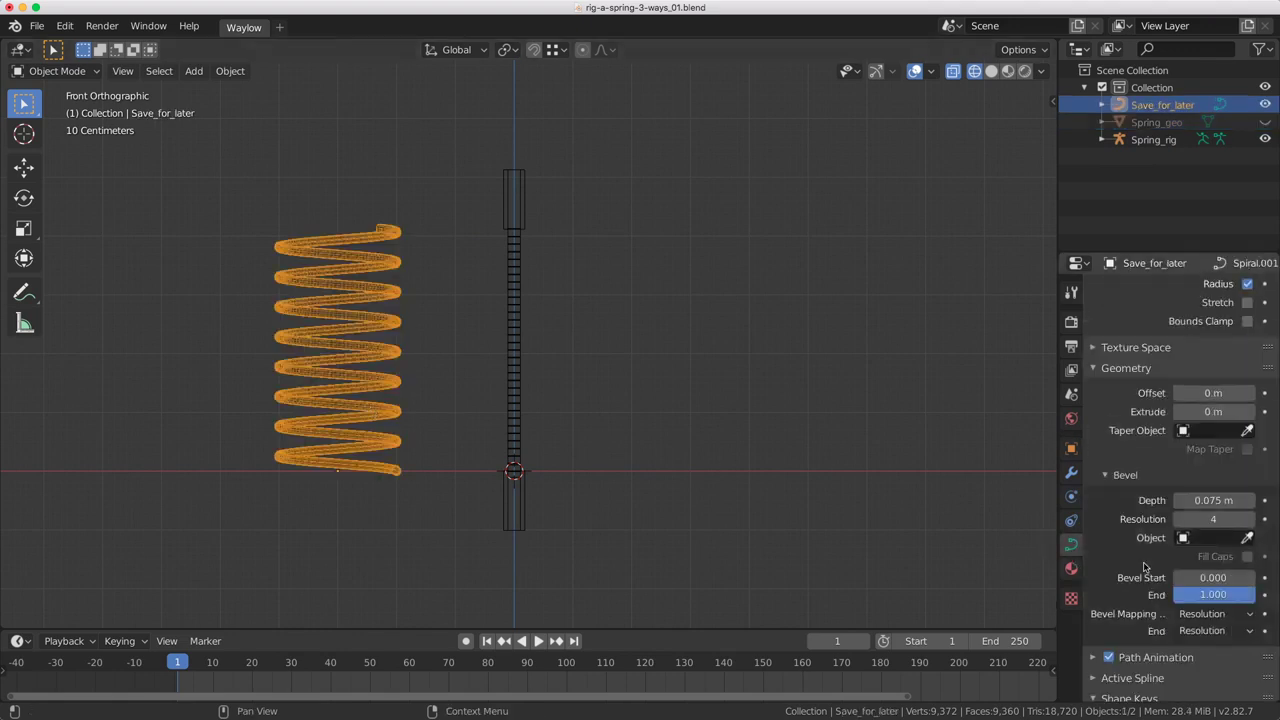
left_click(1208, 500)
type("0")
key("Return")
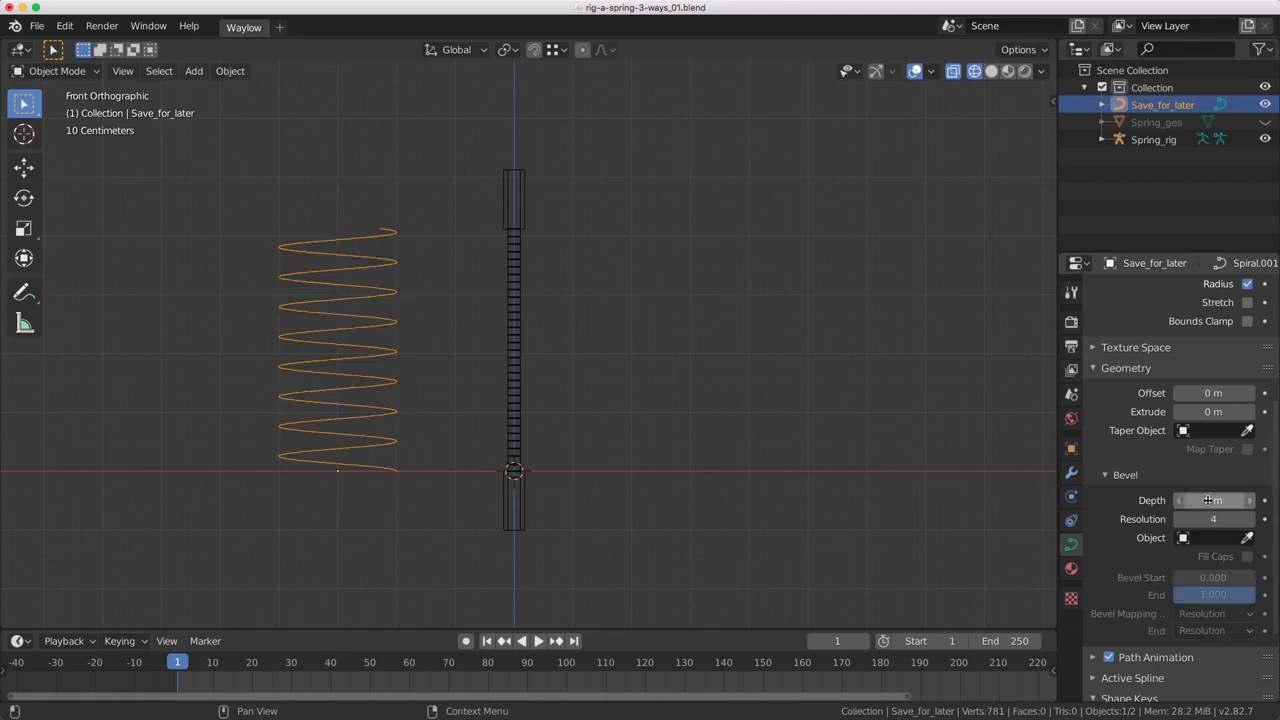
- In Edit Mode, convert the Save_for_later curve's spline type to Poly
middle_click_drag(719, 316, 574, 363)
key("ctrl+Tab")
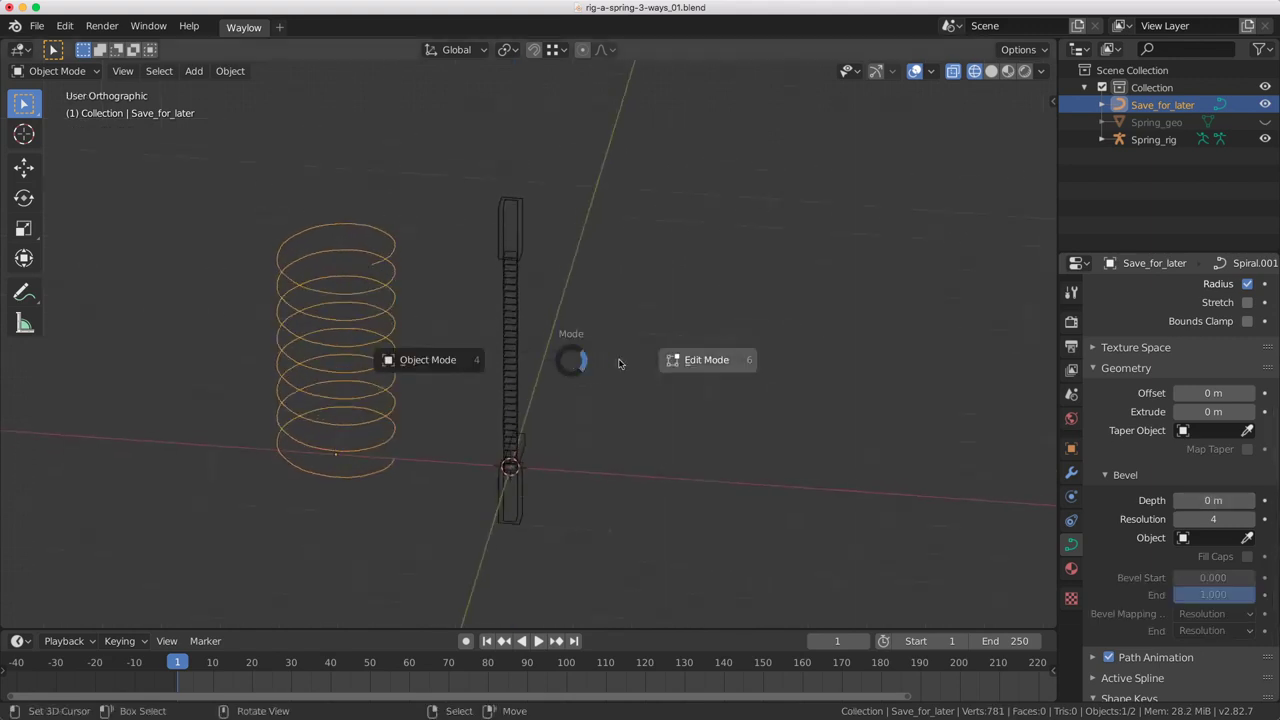
left_click(706, 362)
left_click(229, 71)
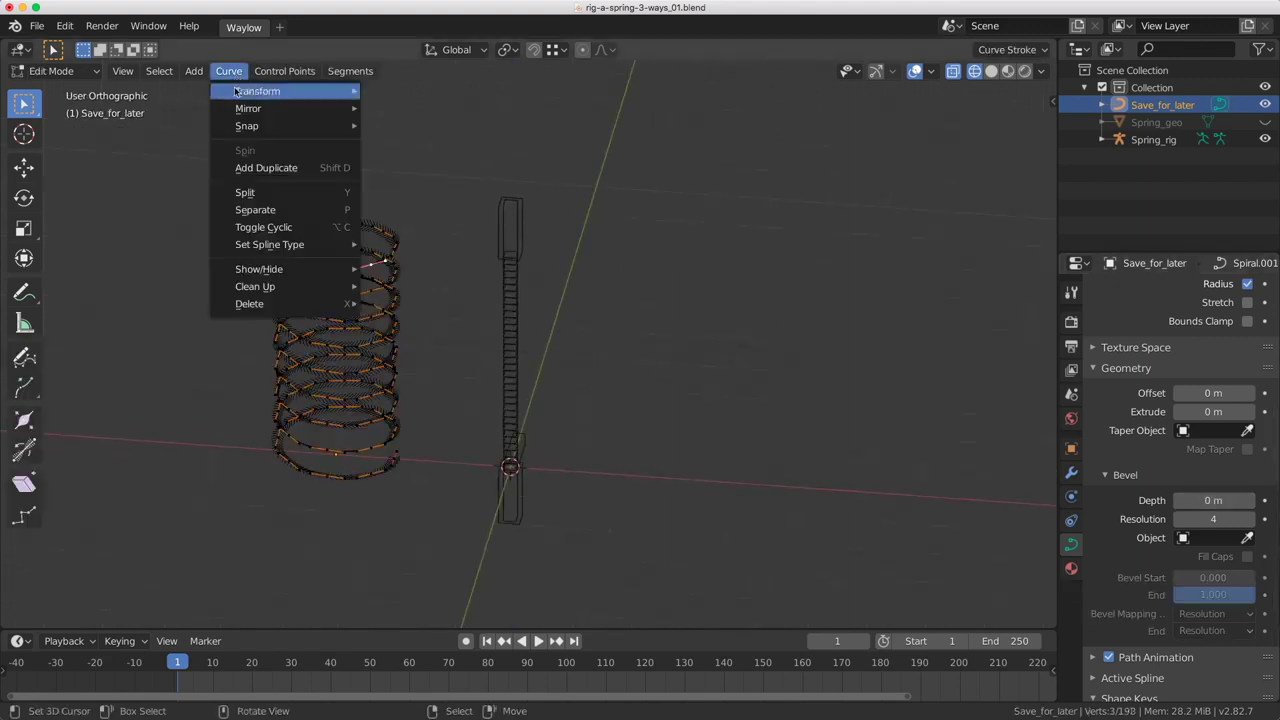
mouse_move(260, 250)
left_click(396, 244)
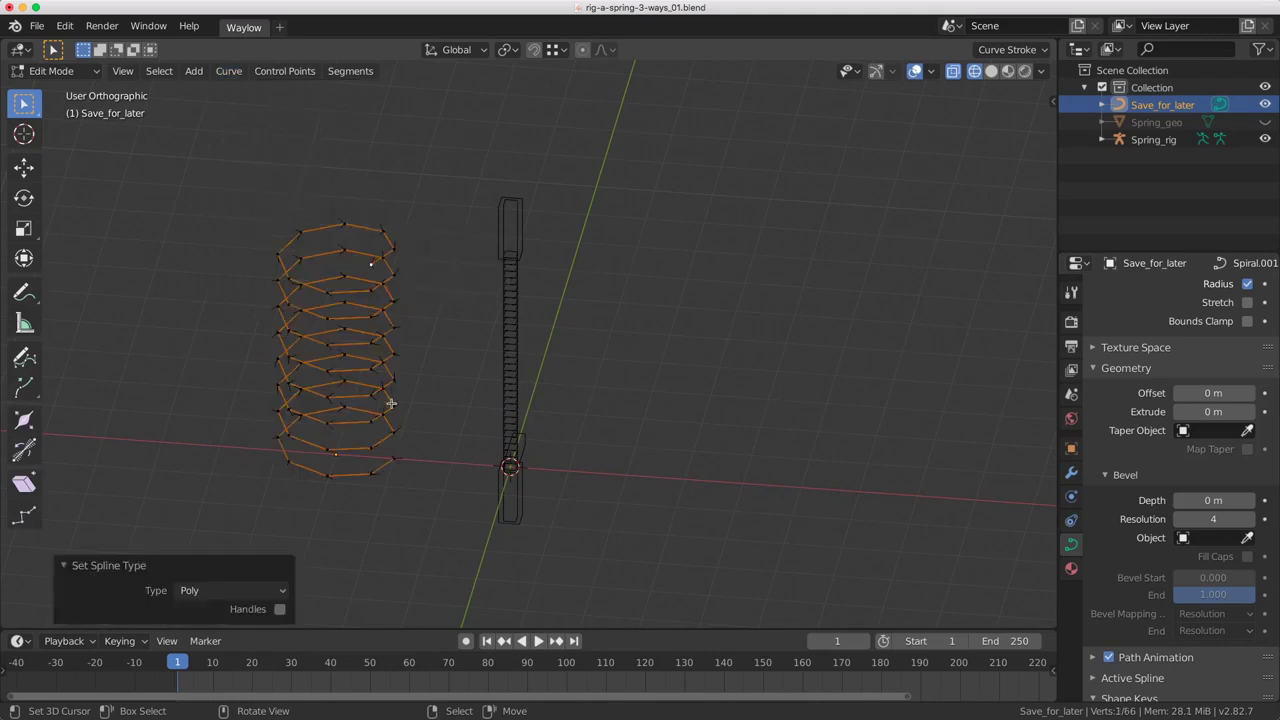
- Back in Object Mode, snap the Save_for_later curve to the 3D cursor at the armature's base
key("KP_1")
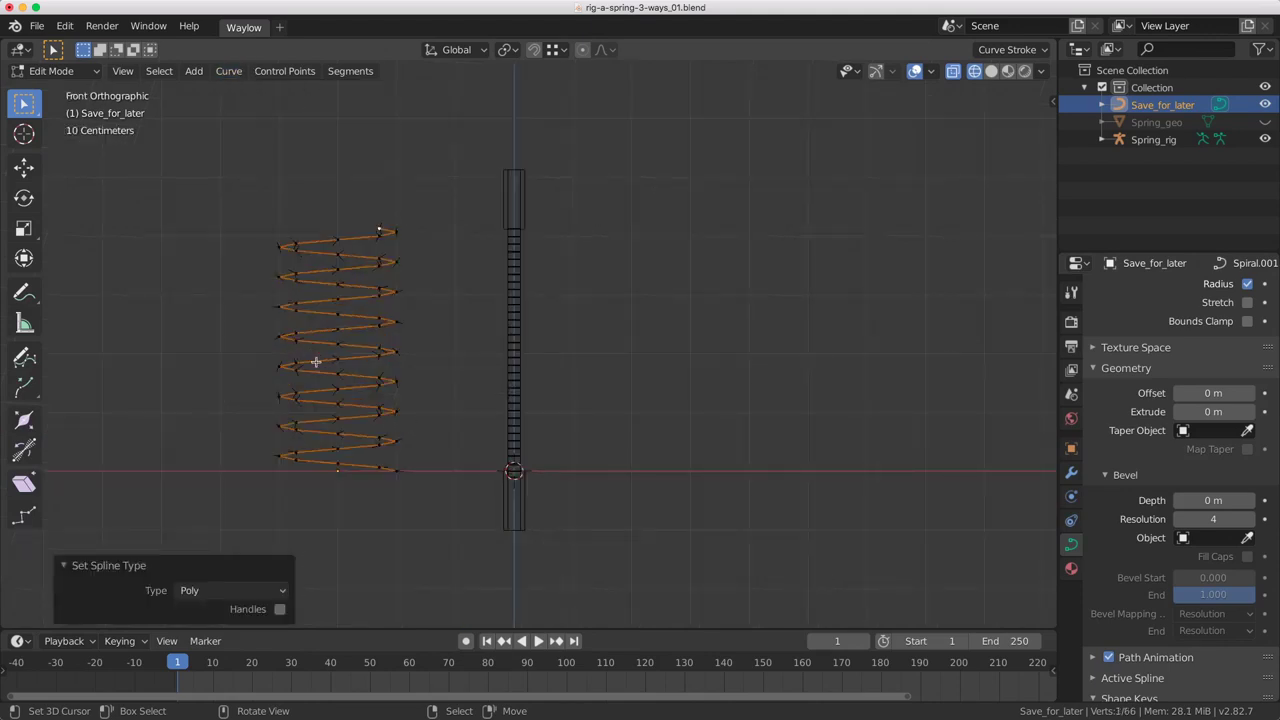
key("ctrl+Tab")
left_click(424, 389)
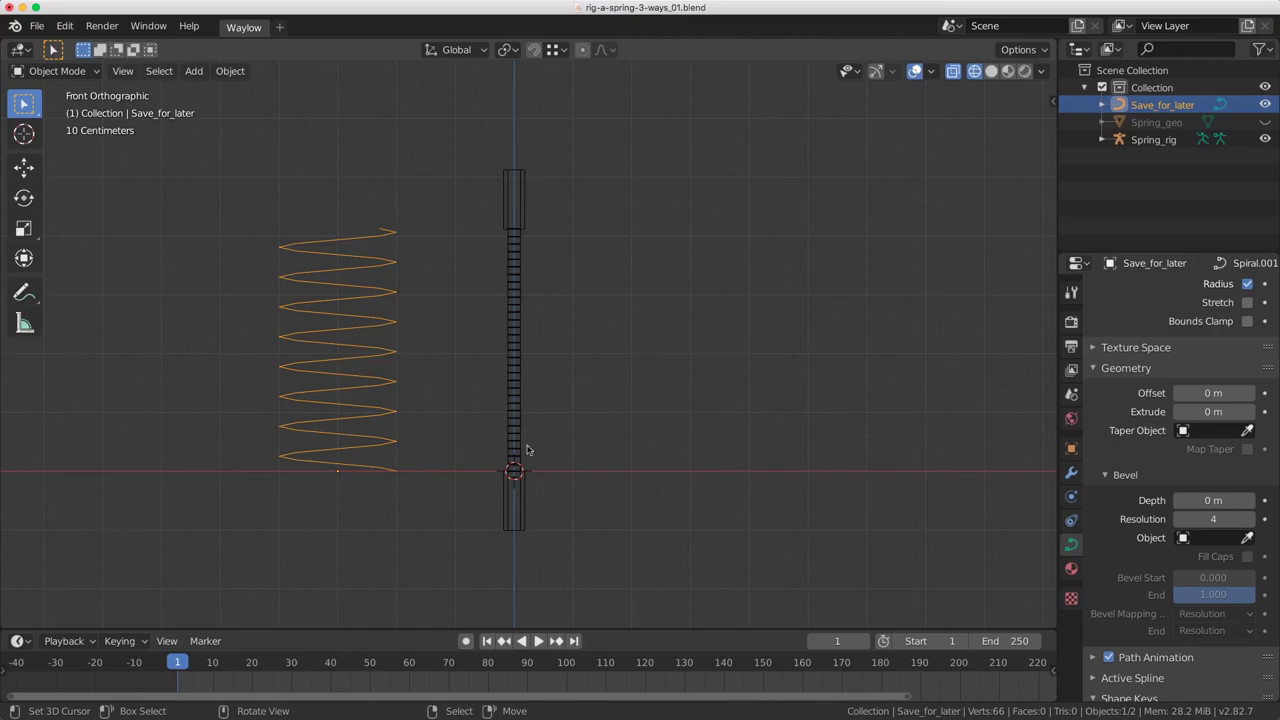
key("shift+s")
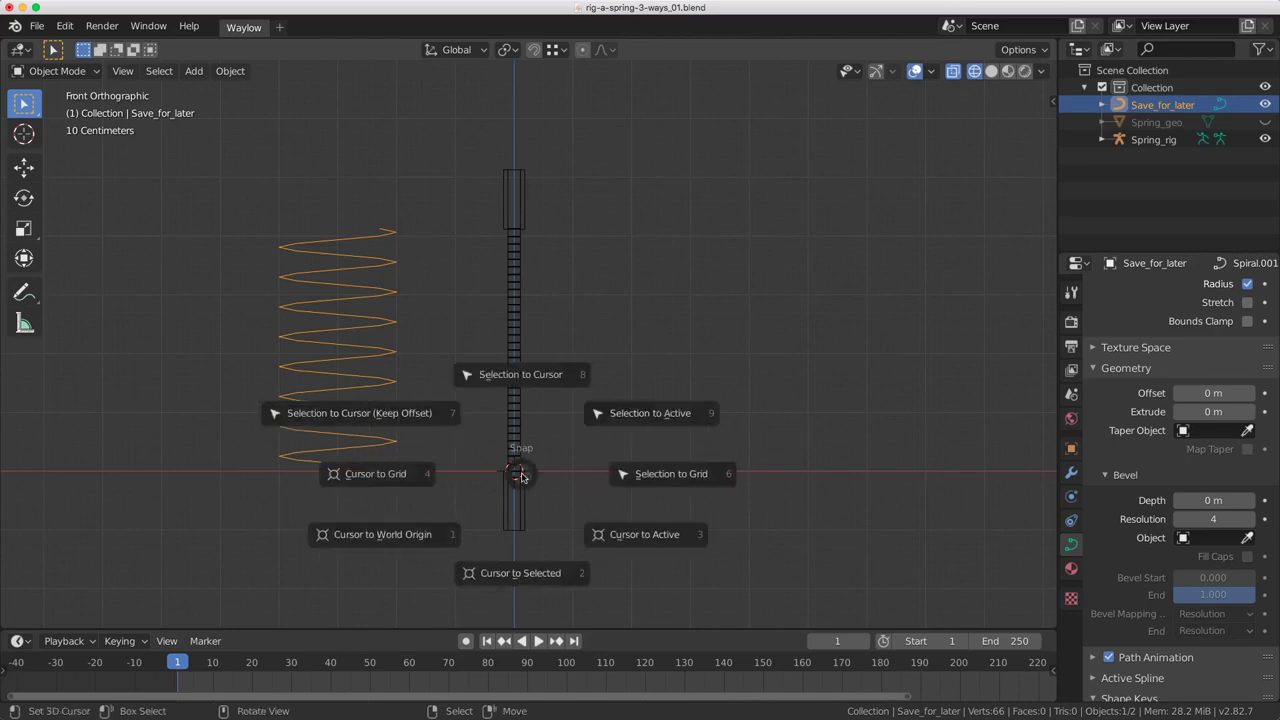
left_click(519, 376)
- Edit Spring_rig in front view, place the 3D cursor just outside the spiral's lower end and add a bone there
scroll(551, 409, "up", 1)
middle_click_drag(551, 409, 546, 414)
right_click(514, 384)
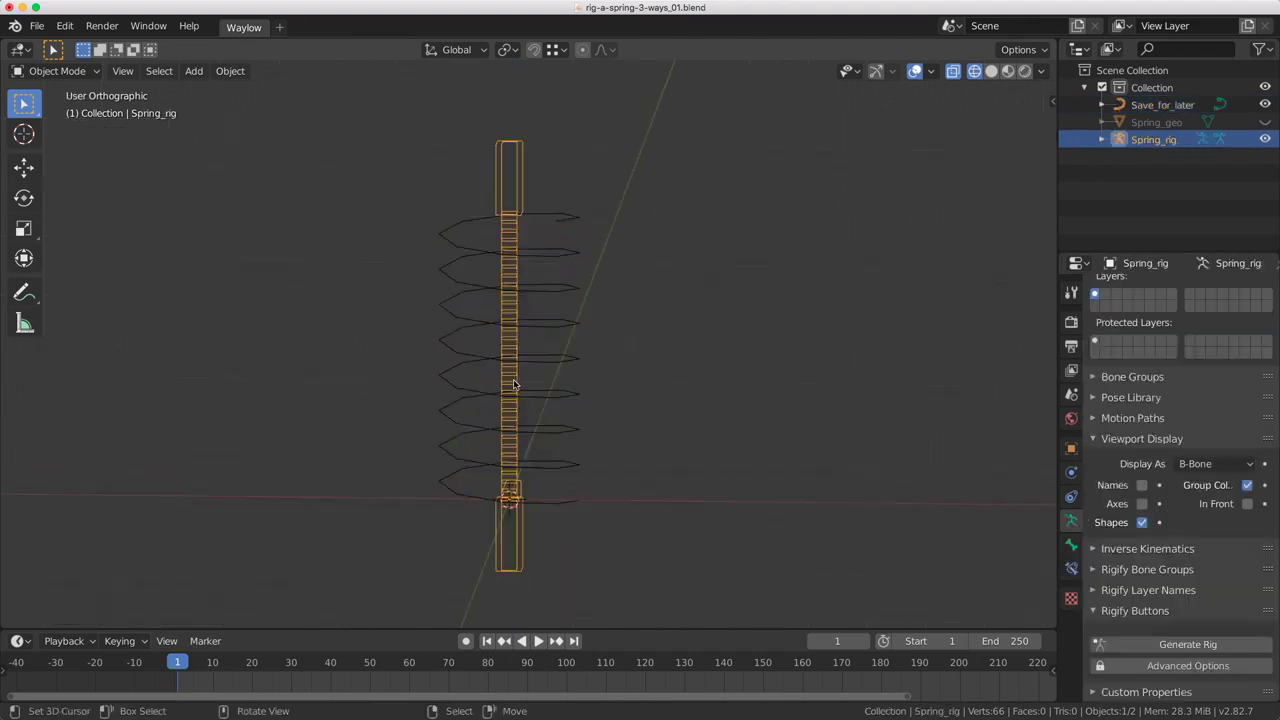
key("KP_3")
key("KP_1")
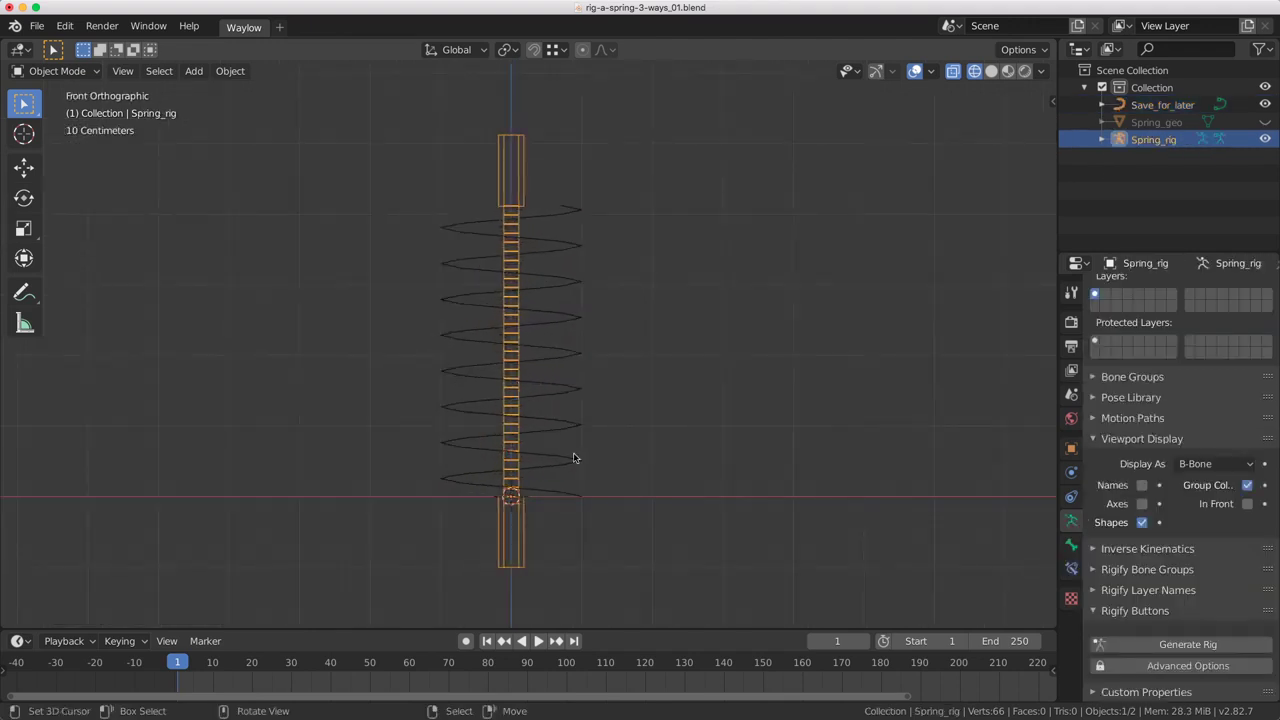
key("ctrl+Tab")
left_click(720, 482)
scroll(640, 511, "up", 4)
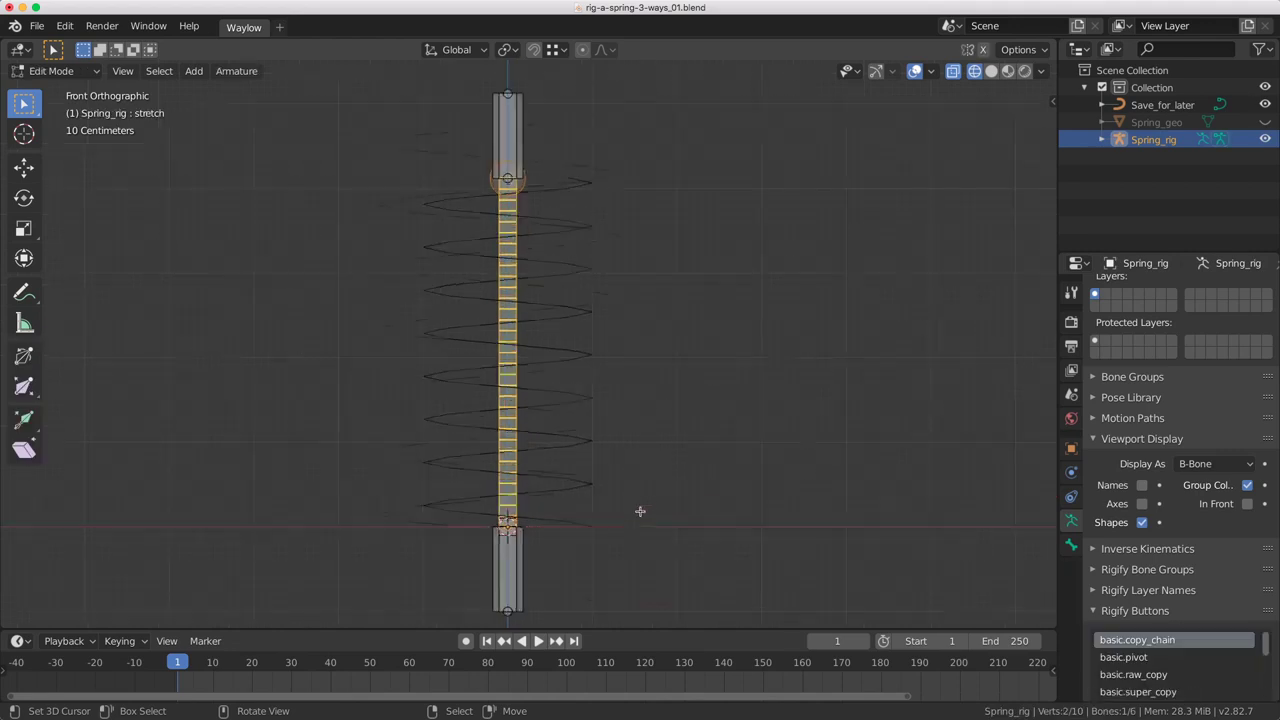
middle_click_drag(647, 555, 671, 426, "shift")
right_click(686, 447, "shift")
key("shift+a")
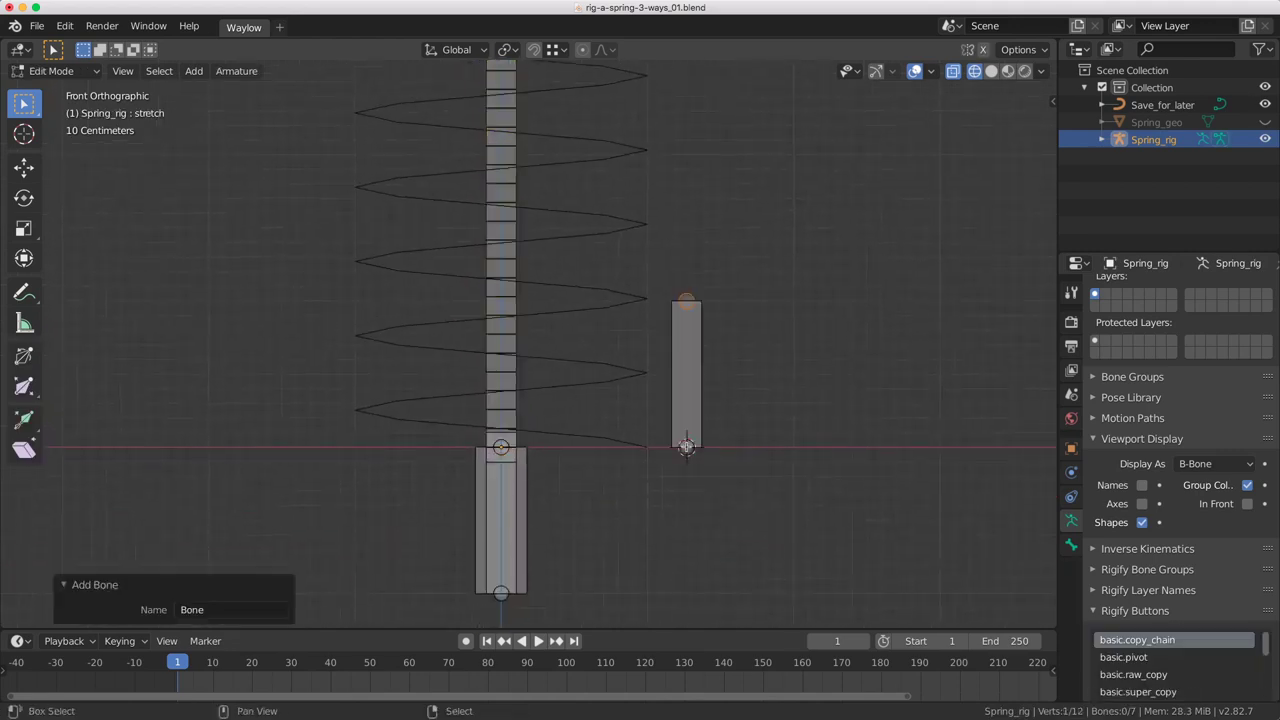
- Rename the newly added bone to spring_def.001
left_click(691, 375)
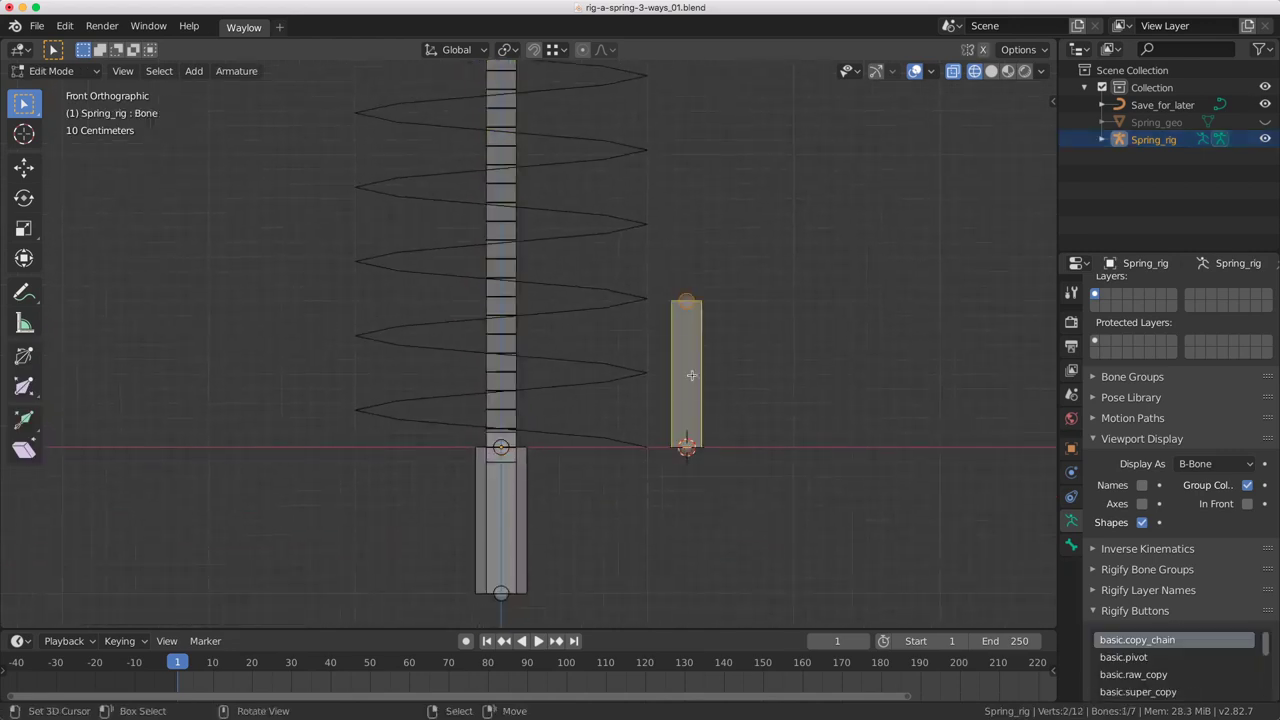
key("F2")
type("sprin")
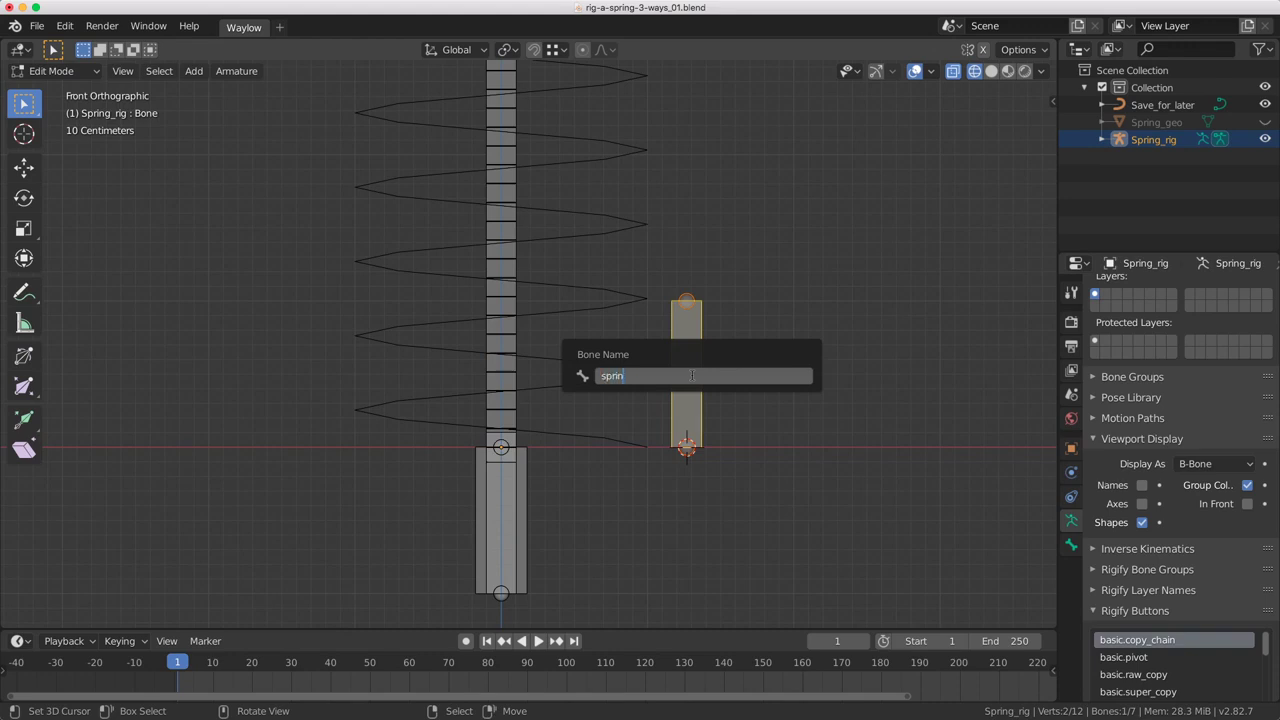
type("g_d")
key("Return")
- Move the spring_def.001 bone so that its head sits on the lower end of the spiral curve
scroll(737, 497, "up", 3)
scroll(737, 497, "down", 1)
middle_click_drag(737, 497, 720, 425)
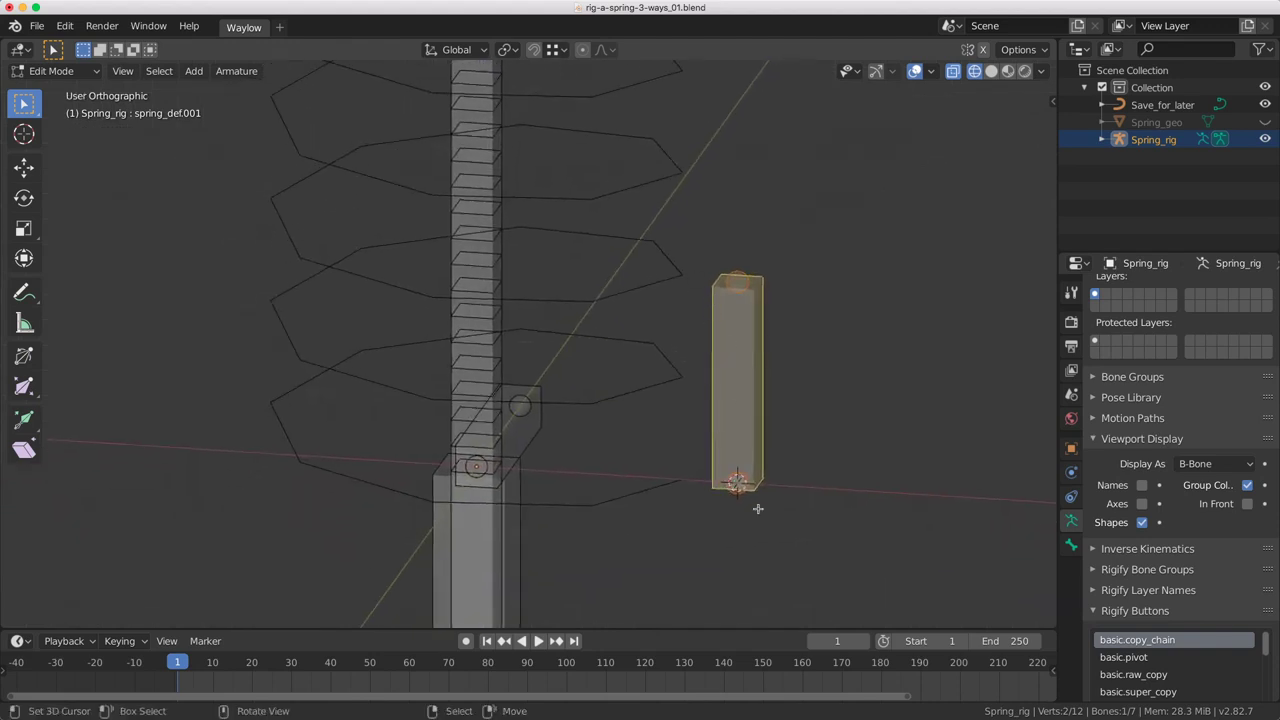
key("g")
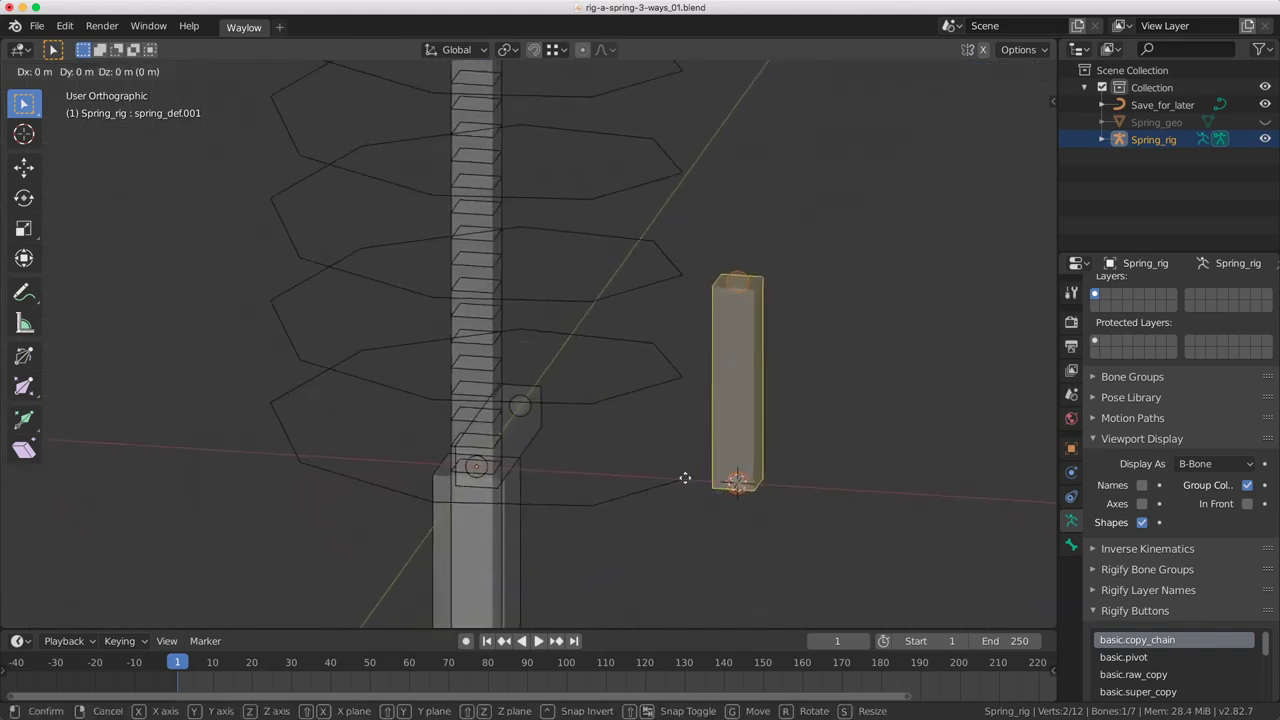
left_click(683, 478)
- Move the tail of spring_def.001 onto the curve's second point, by about -0.293 m in X, -0.707 m in Y and -0.937 m in Z
left_click(683, 280)
middle_click_drag(683, 290, 639, 493)
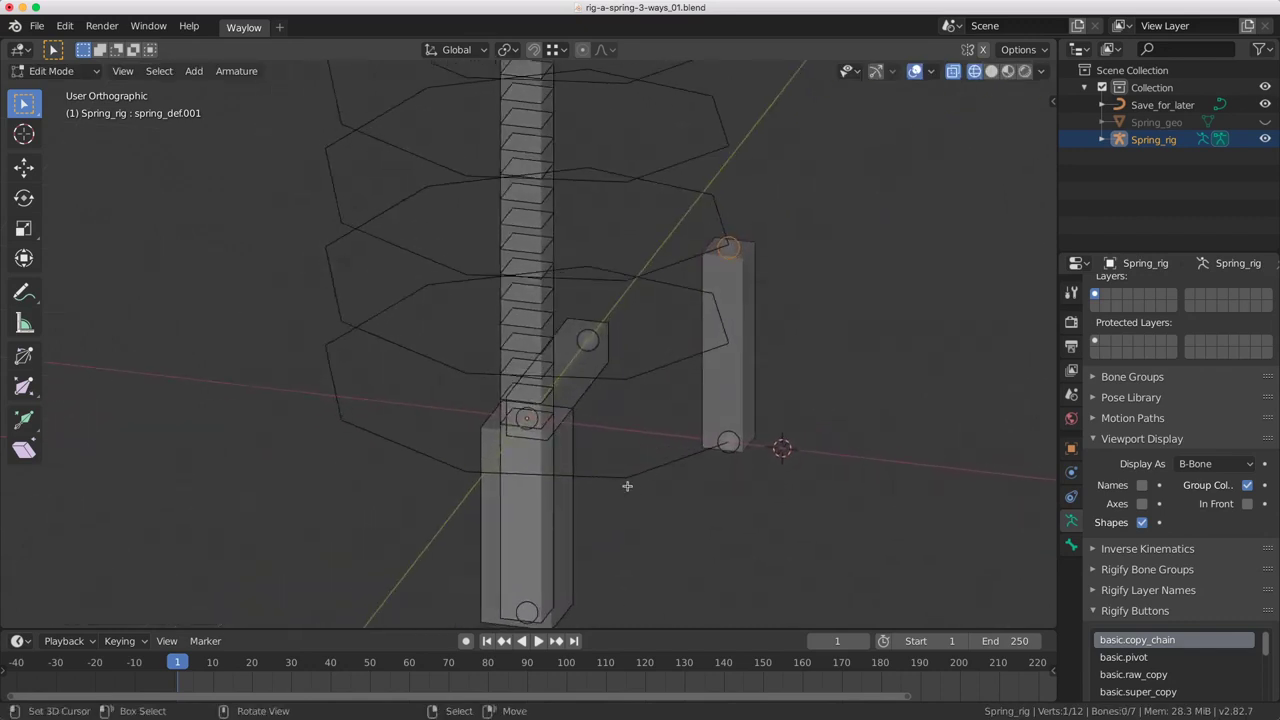
key("g")
left_click(625, 478)
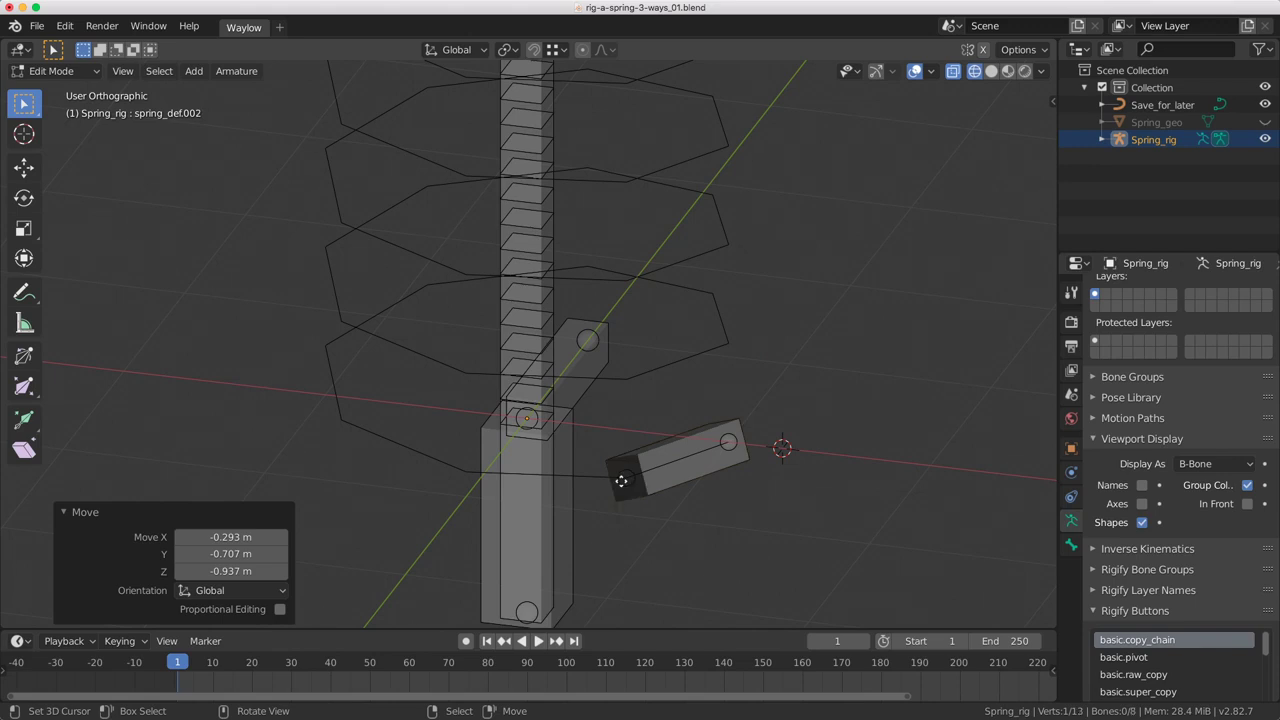
- Extrude the spring_def bone chain from curve point to curve point around the spiral's first turn
key("e")
left_click(466, 472)
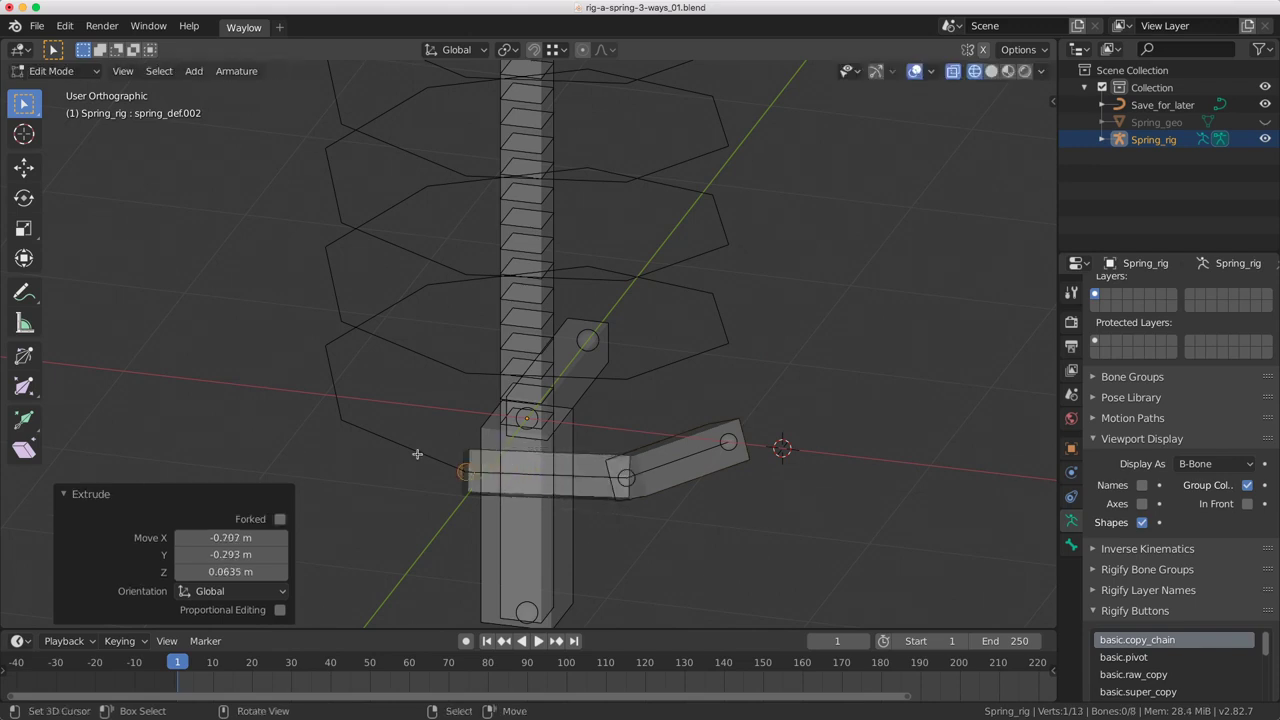
middle_click_drag(409, 433, 478, 434, "shift")
key("e")
left_click(400, 423, "ctrl")
key("r")
left_click(466, 430)
key("e")
left_click(422, 399, "ctrl")
key("e")
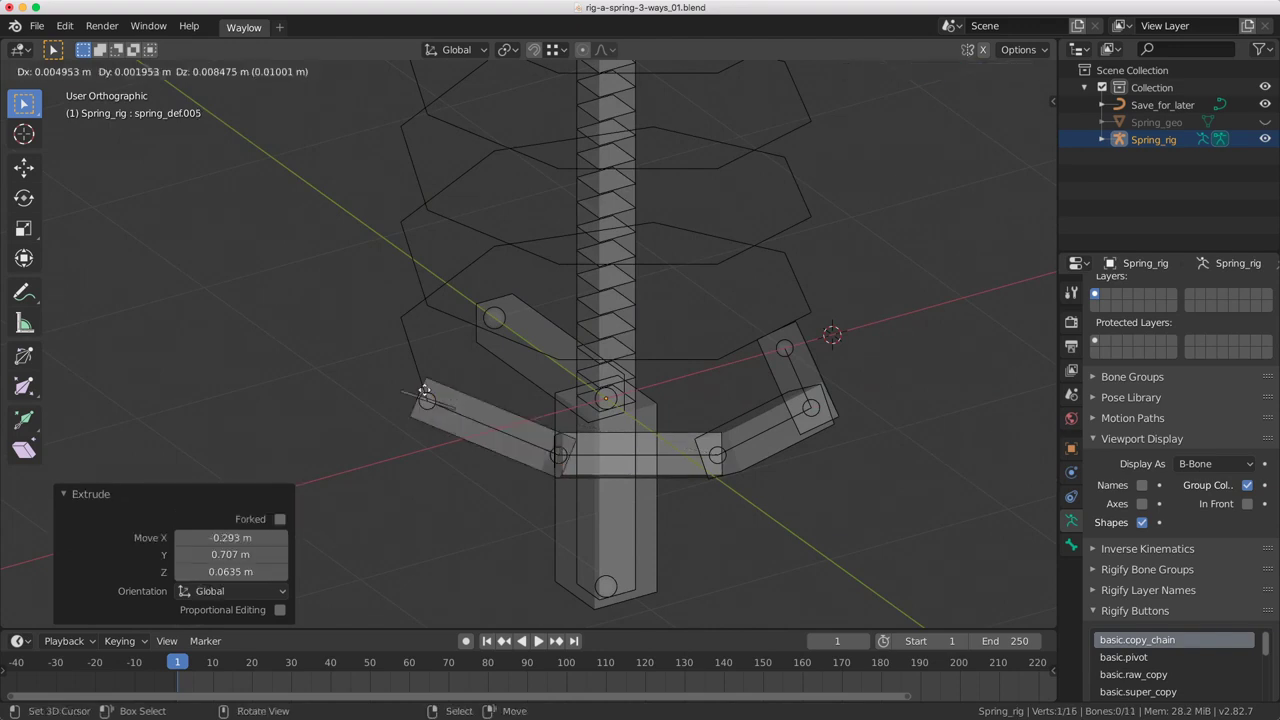
left_click(401, 320, "ctrl")
middle_click_drag(401, 320, 566, 306)
key("e")
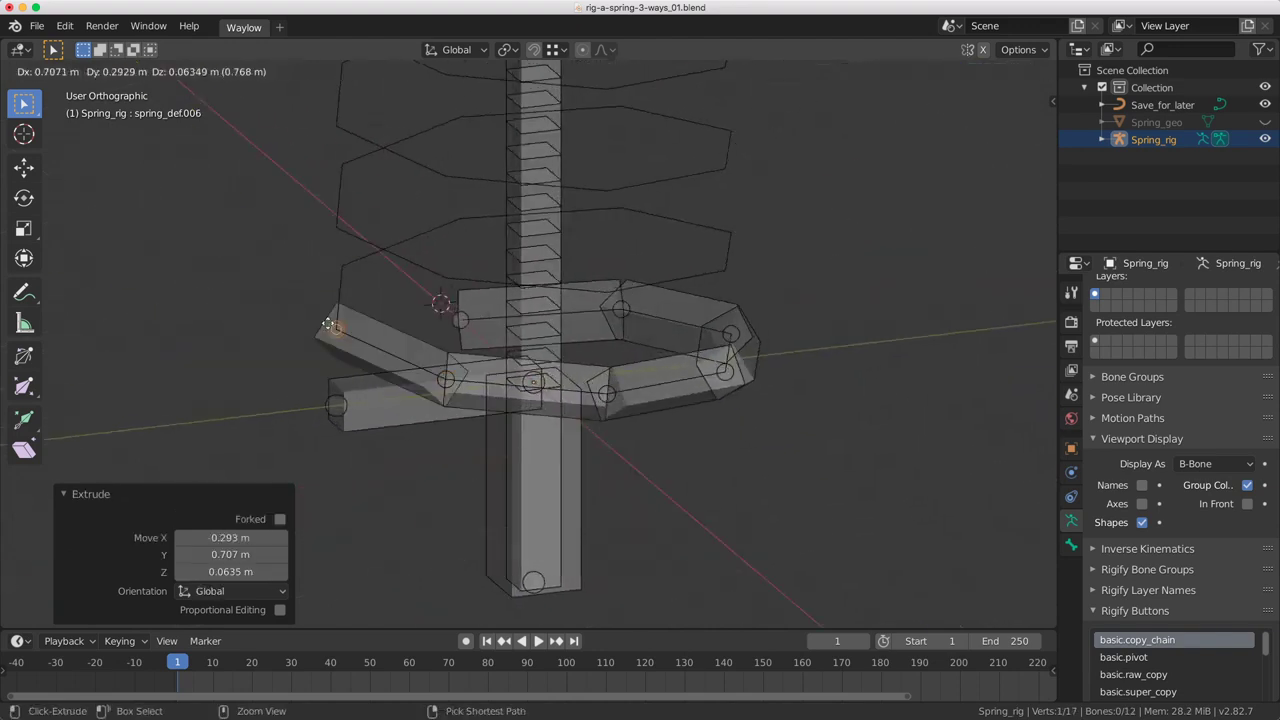
left_click(335, 327, "ctrl")
middle_click_drag(335, 327, 414, 346)
key("e")
left_click(291, 338, "ctrl")
middle_click_drag(291, 338, 460, 334)
key("e")
left_click(283, 361, "ctrl")
- Continue extruding the chain from its last bone onto the curve points along the first half of the second turn
key("e")
left_click(289, 350, "ctrl")
key("e")
left_click(350, 354, "ctrl")
key("e")
left_click(399, 332, "ctrl")
key("e")
left_click(400, 300, "ctrl")
key("e")
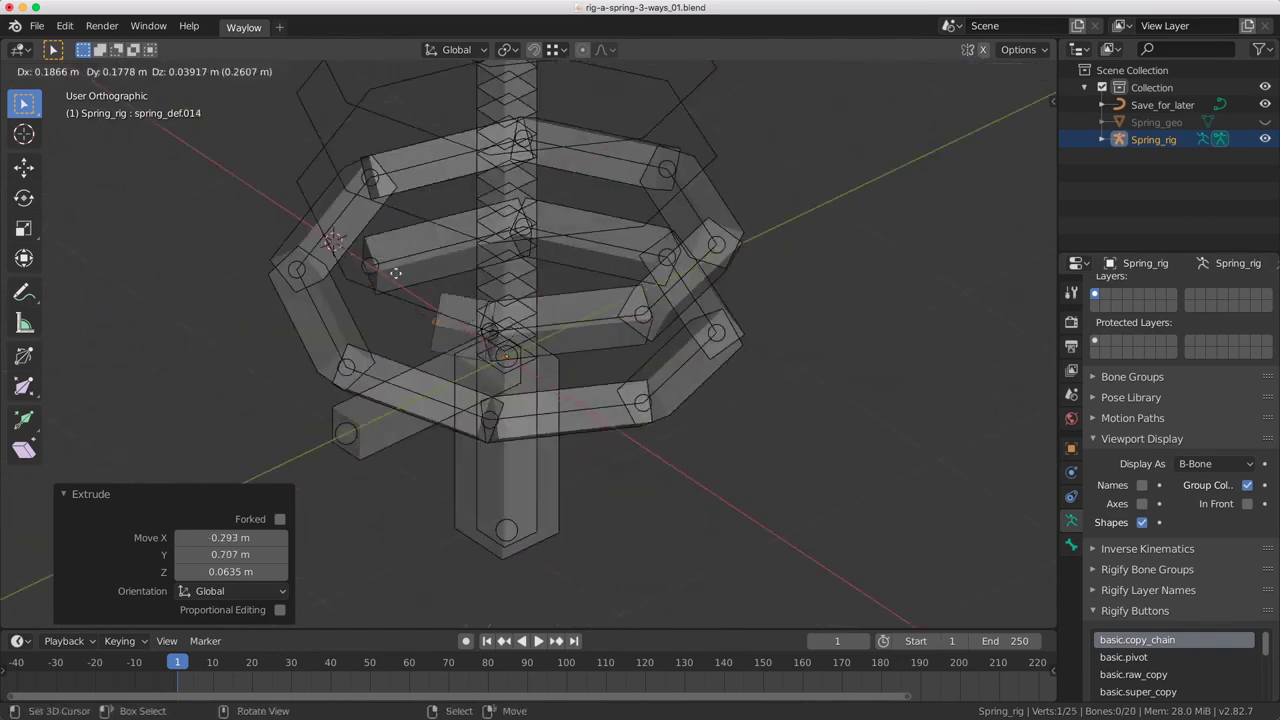
left_click(385, 270, "ctrl")
key("ctrl+z")
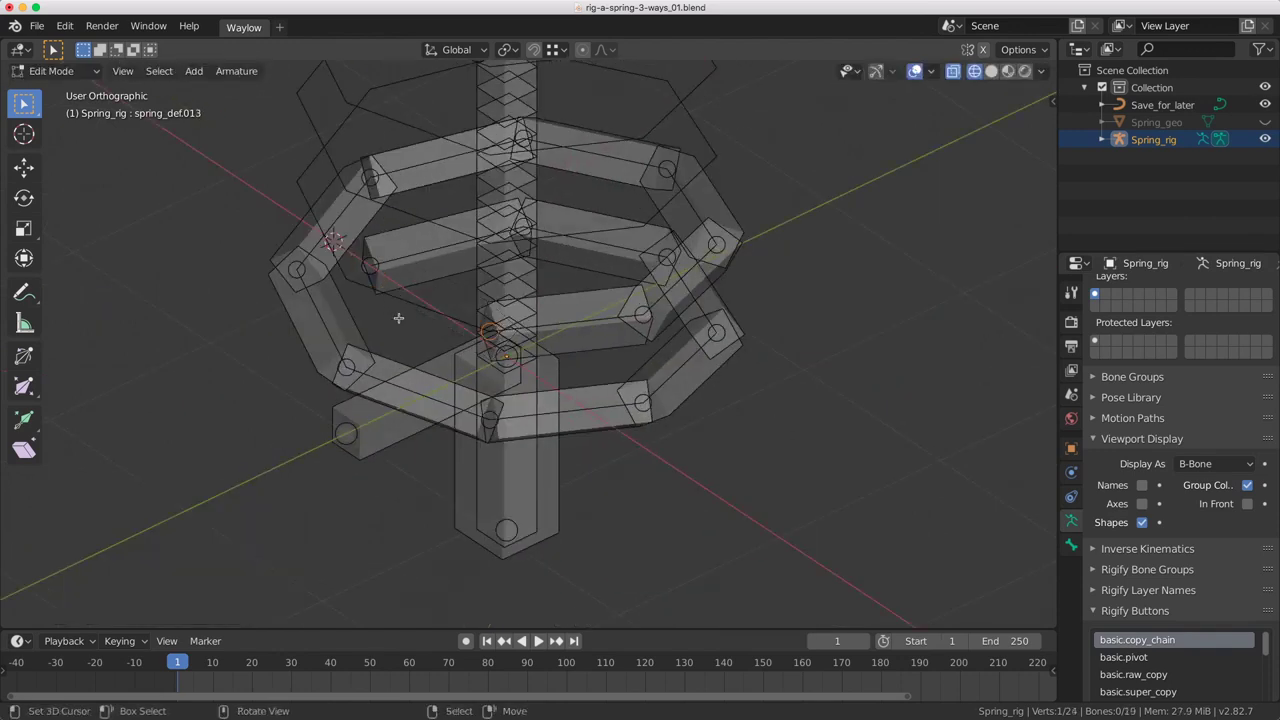
- Extrude bones onto the following curve points to complete the spiral's second turn and start the third
key("e")
left_click(343, 277, "ctrl")
middle_click_drag(343, 277, 400, 270)
key("e")
left_click(290, 240, "ctrl")
key("e")
left_click(290, 211, "ctrl")
middle_click_drag(290, 211, 349, 217)
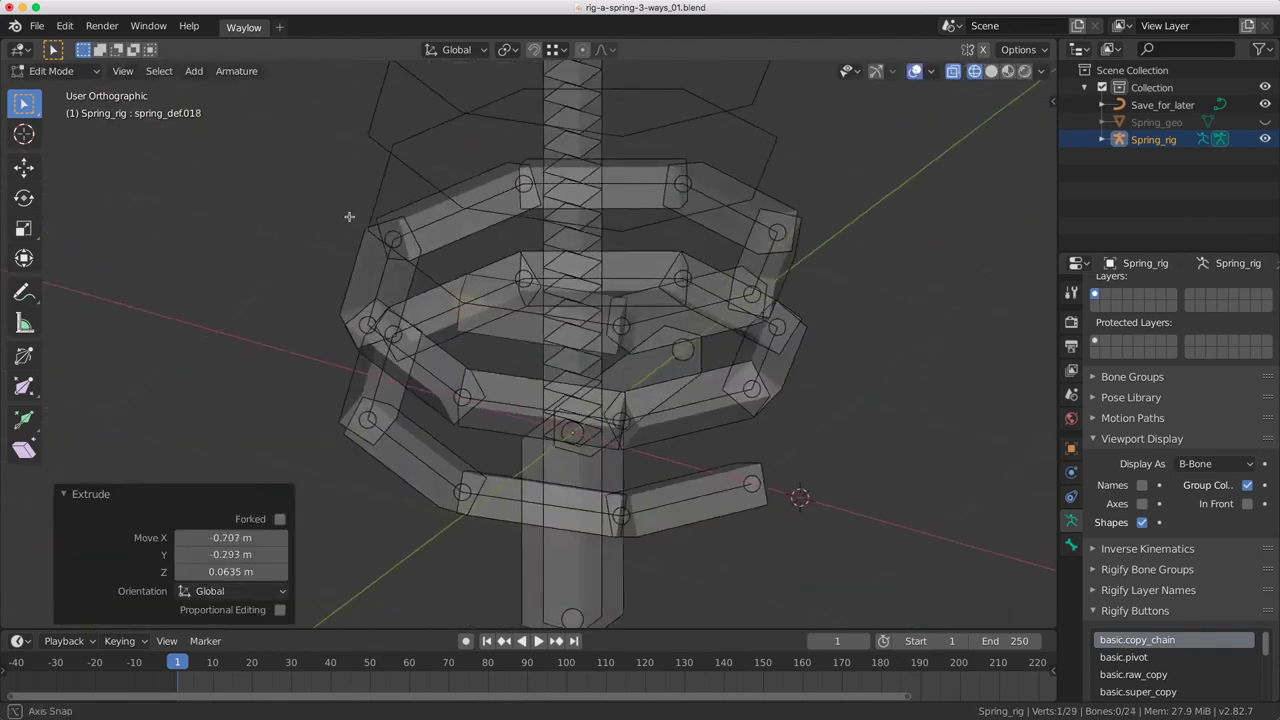
- Extrude the chain along the curve points of the spiral's third turn
key("e")
left_click(371, 203, "ctrl")
key("e")
left_click(426, 251, "ctrl")
middle_click_drag(426, 251, 500, 217)
- Extrude the chain point by point around the spiral's fourth turn
key("e")
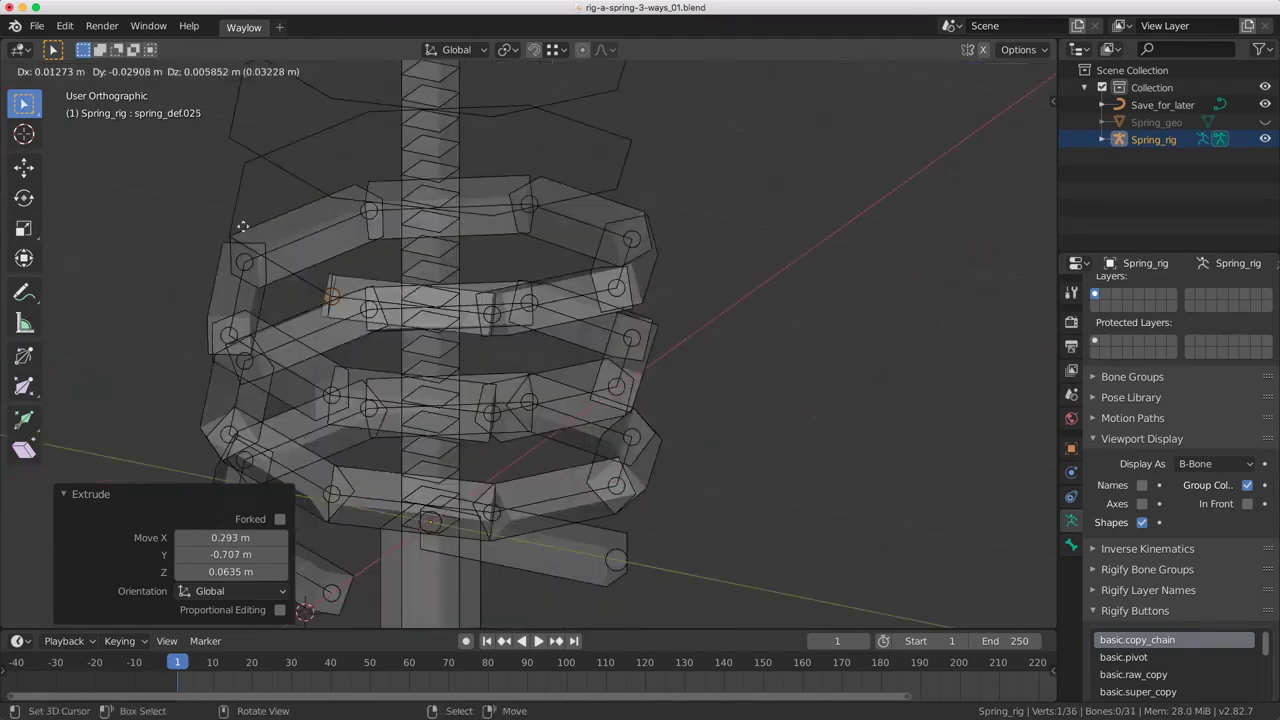
left_click(243, 228, "ctrl")
key("e")
left_click(297, 231, "ctrl")
middle_click_drag(320, 226, 371, 220)
key("e")
left_click(468, 206, "ctrl")
key("e")
left_click(424, 157, "ctrl")
middle_click_drag(424, 157, 475, 160)
key("e")
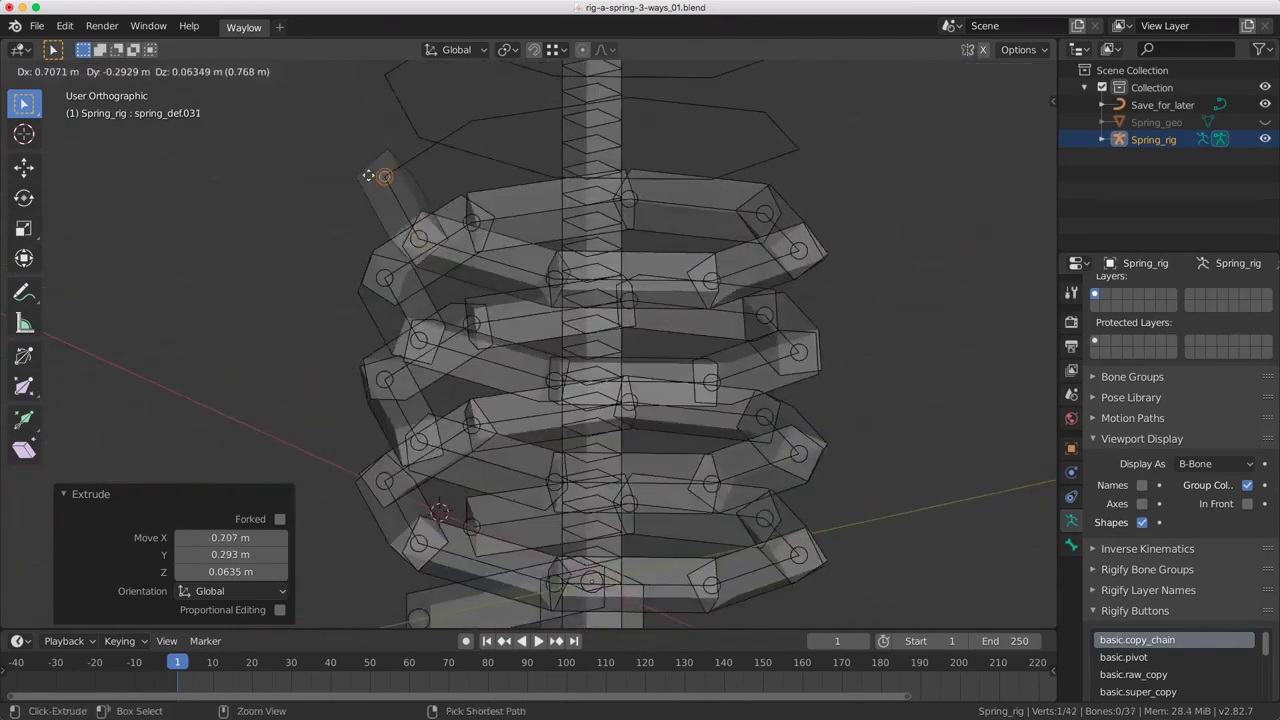
left_click(386, 177, "ctrl")
- Extrude bones along all remaining turns until the chain reaches the spiral curve's upper end
key("e")
left_click(303, 166, "ctrl")
middle_click_drag(300, 180, 389, 191)
key("e")
left_click(346, 140, "ctrl")
key("e")
left_click(354, 160, "ctrl")
left_click(393, 205, "ctrl")
key("e")
left_click(268, 154, "ctrl")
middle_click_drag(268, 154, 340, 160)
key("e")
left_click(340, 214, "ctrl")
key("e")
left_click(374, 191, "ctrl")
key("e")
left_click(330, 170, "ctrl")
key("e")
left_click(294, 166, "ctrl")
key("e")
left_click(342, 137, "ctrl")
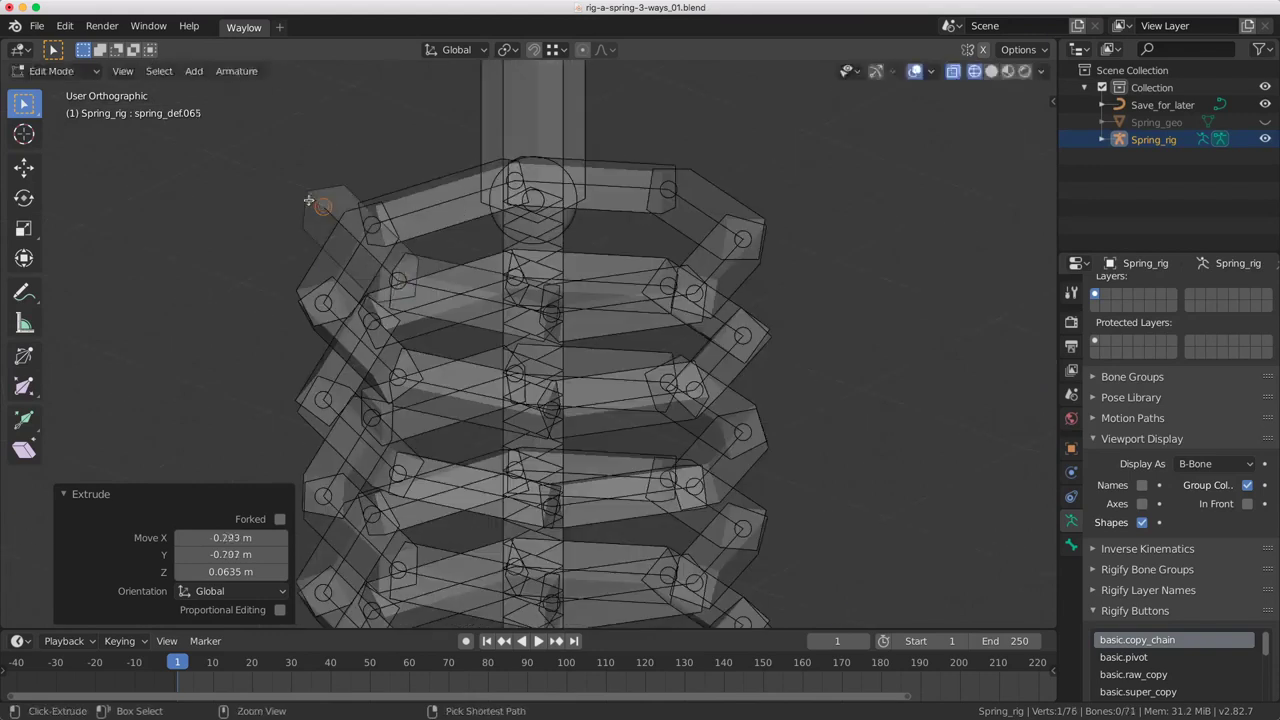
- Select the whole linked spring_def chain and batch rename the selected bones, replacing ".0" with "_"
scroll(422, 366, "down", 6)
middle_click_drag(422, 366, 480, 280, "shift")
right_click(463, 230)
key("ctrl+l")
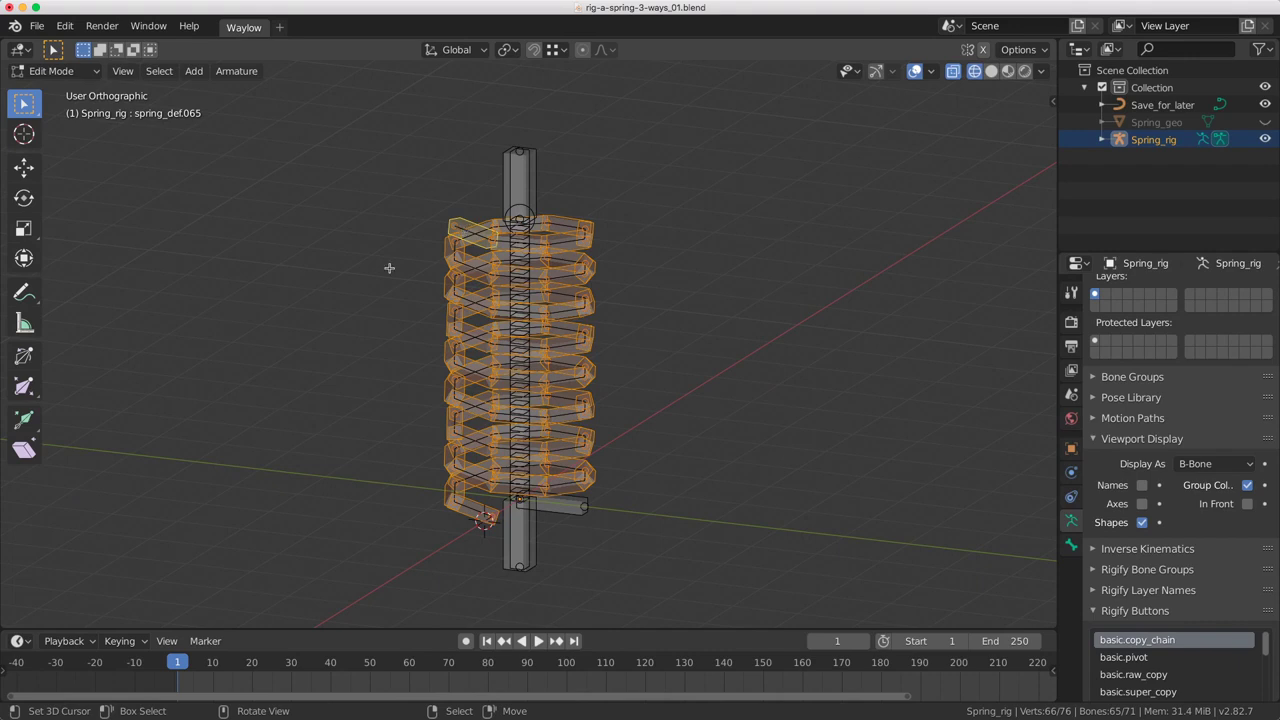
key("ctrl+F2")
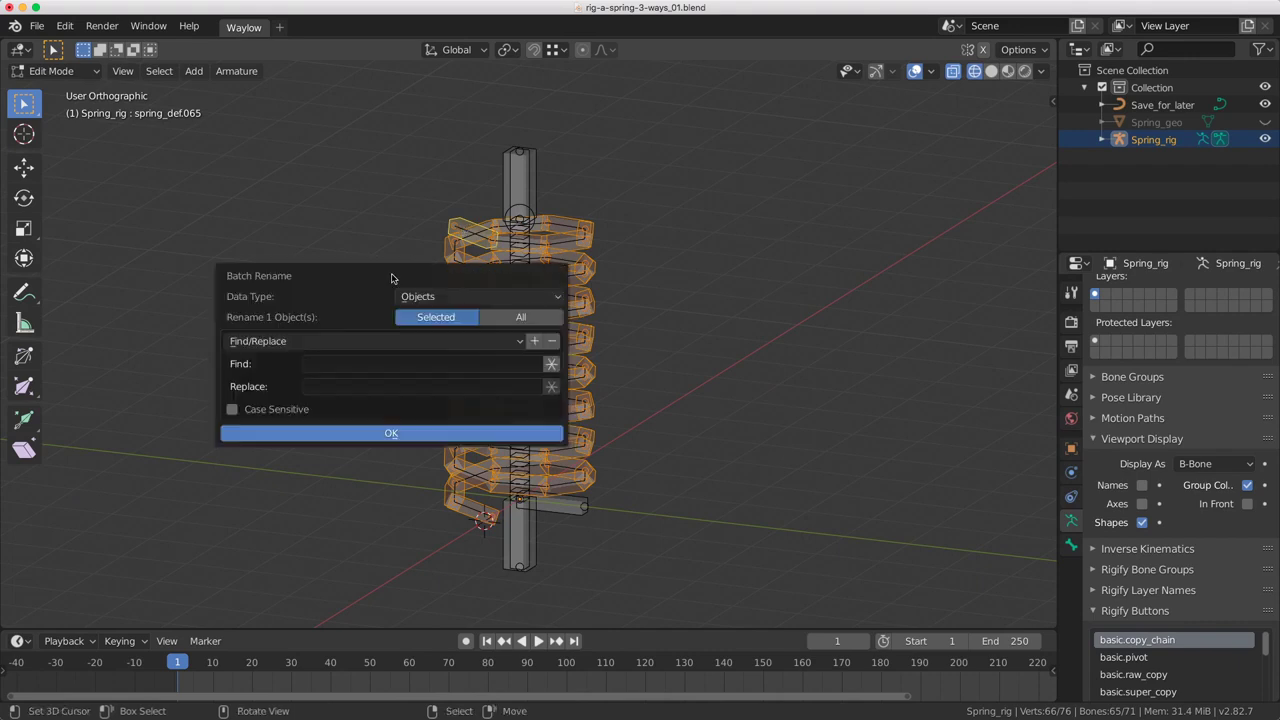
left_click(430, 296)
left_click(455, 538)
left_click(333, 360)
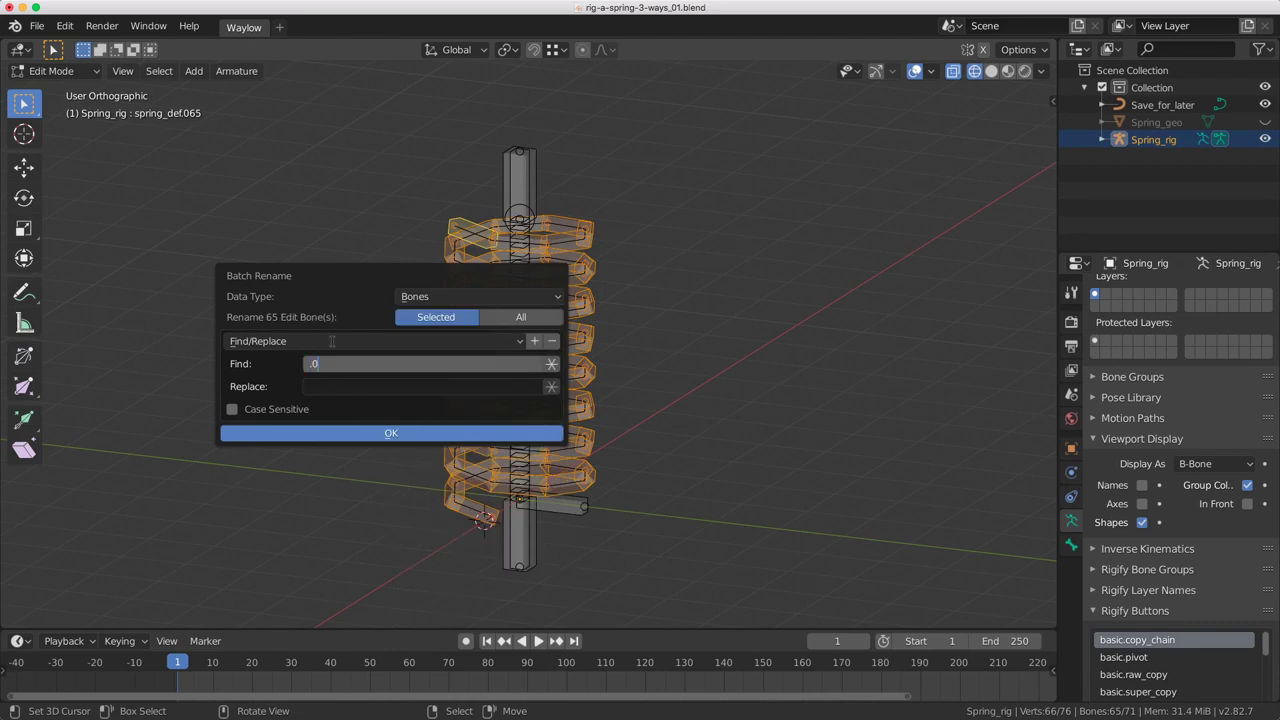
type(".0")
key("Tab")
type("_")
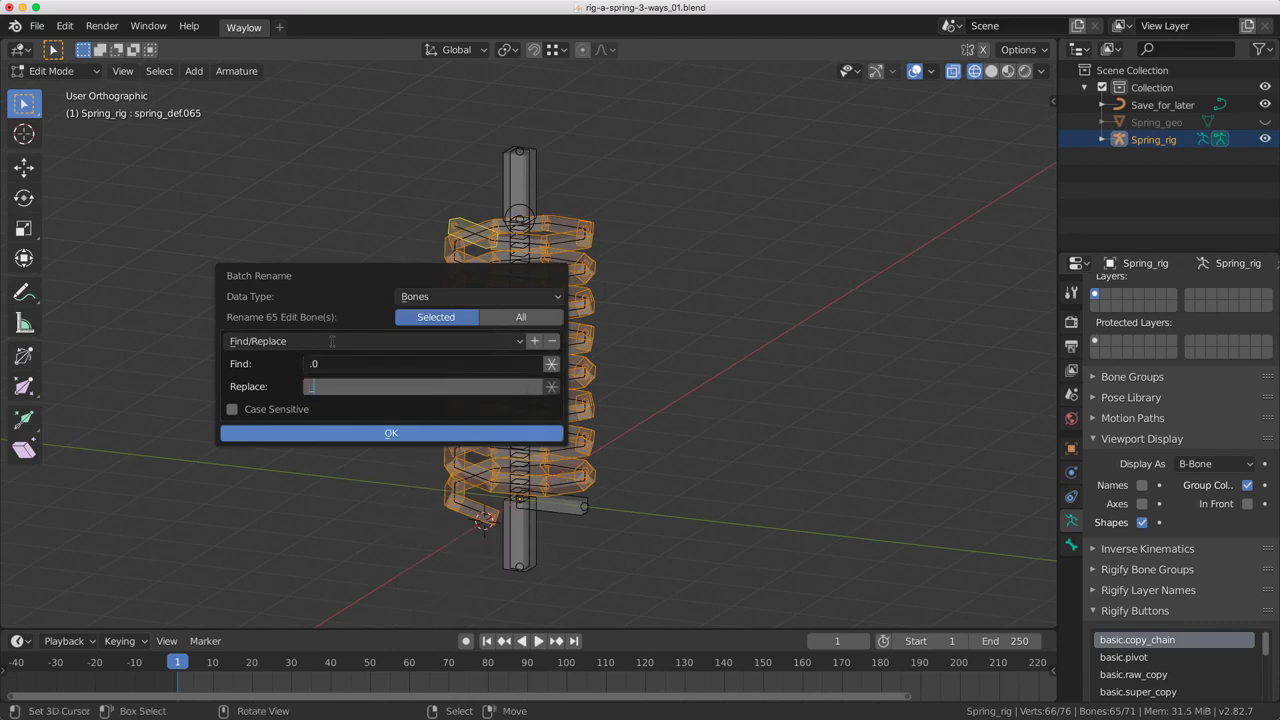
left_click(379, 432)
- Recalculate the roll of the selected chain bones to the Global +Z Axis
middle_click_drag(379, 427, 586, 376)
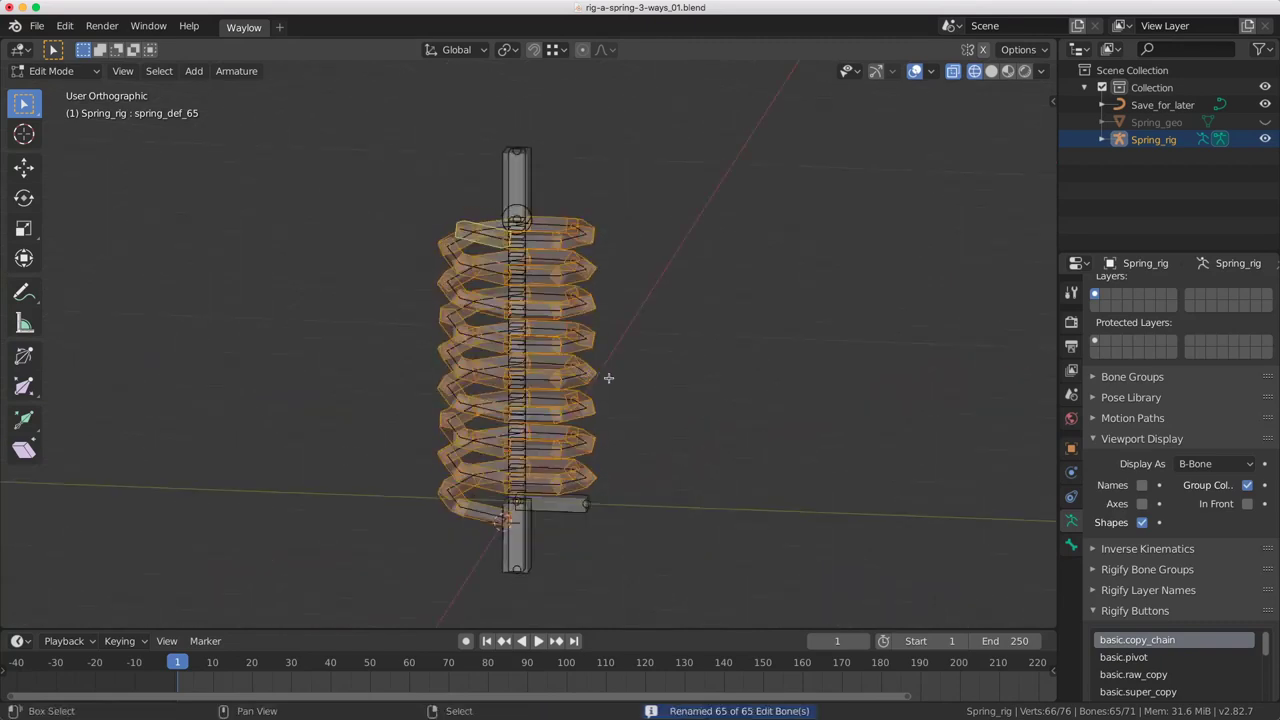
key("shift+n")
left_click(325, 471)
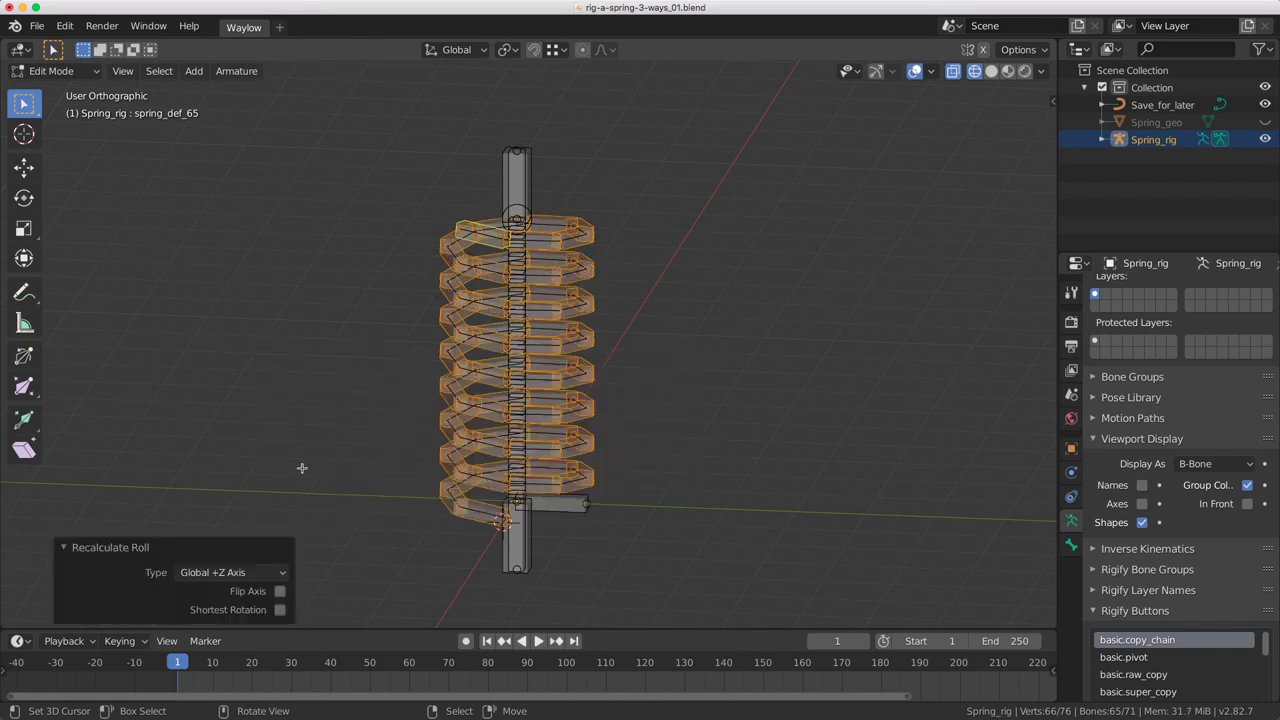
- Return to Object Mode and delete the Save_for_later curve
middle_click_drag(302, 467, 678, 295)
scroll(680, 423, "up", 5)
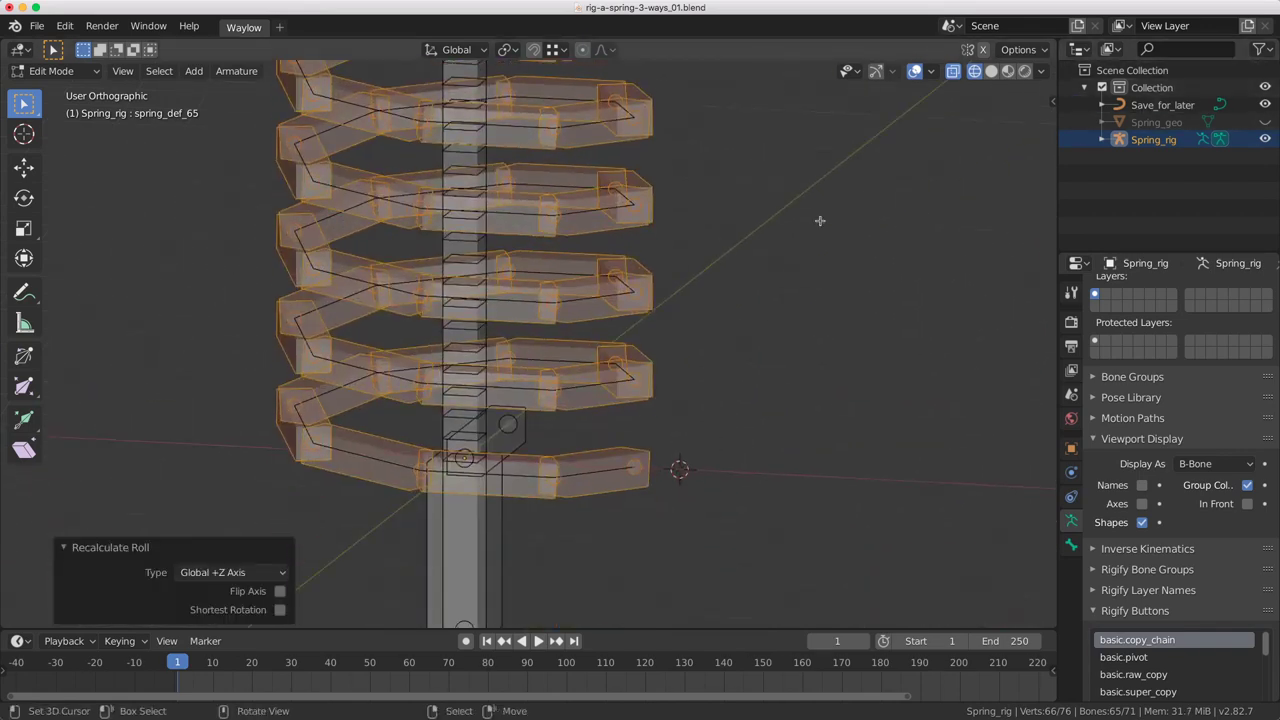
key("ctrl+Tab")
left_click(680, 229)
left_click(1162, 104)
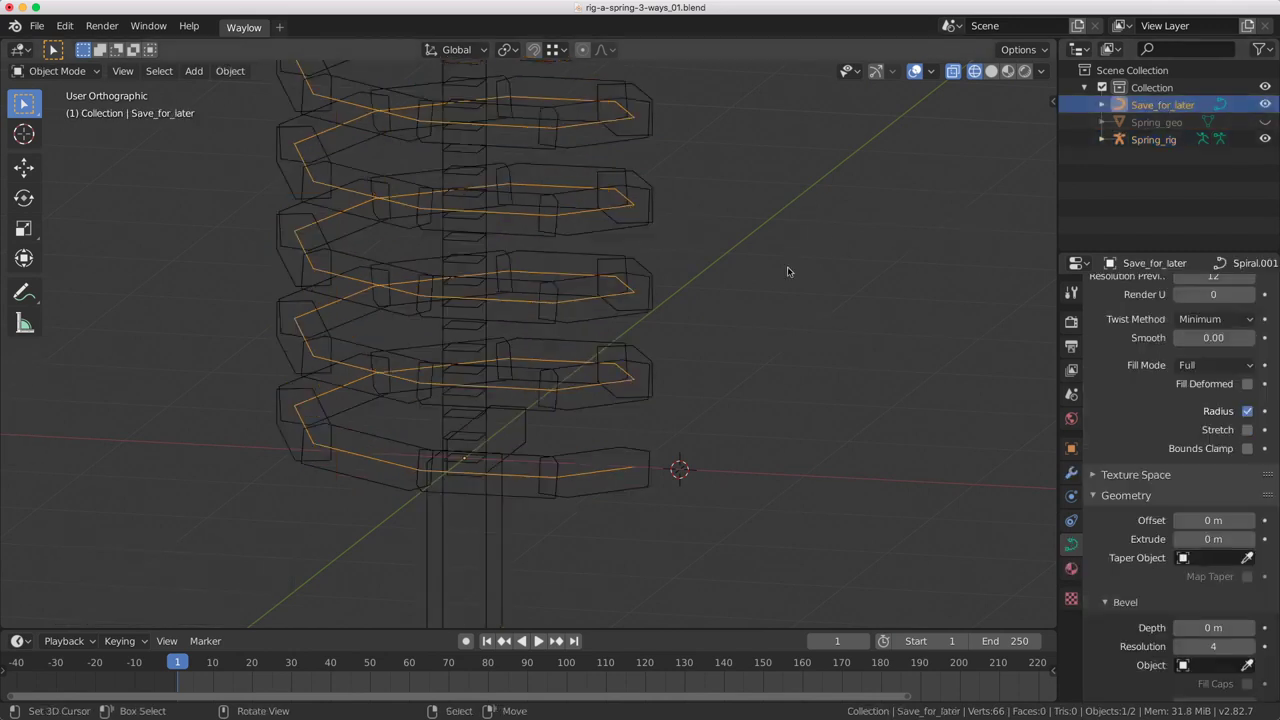
scroll(776, 280, "down", 2)
key("x")
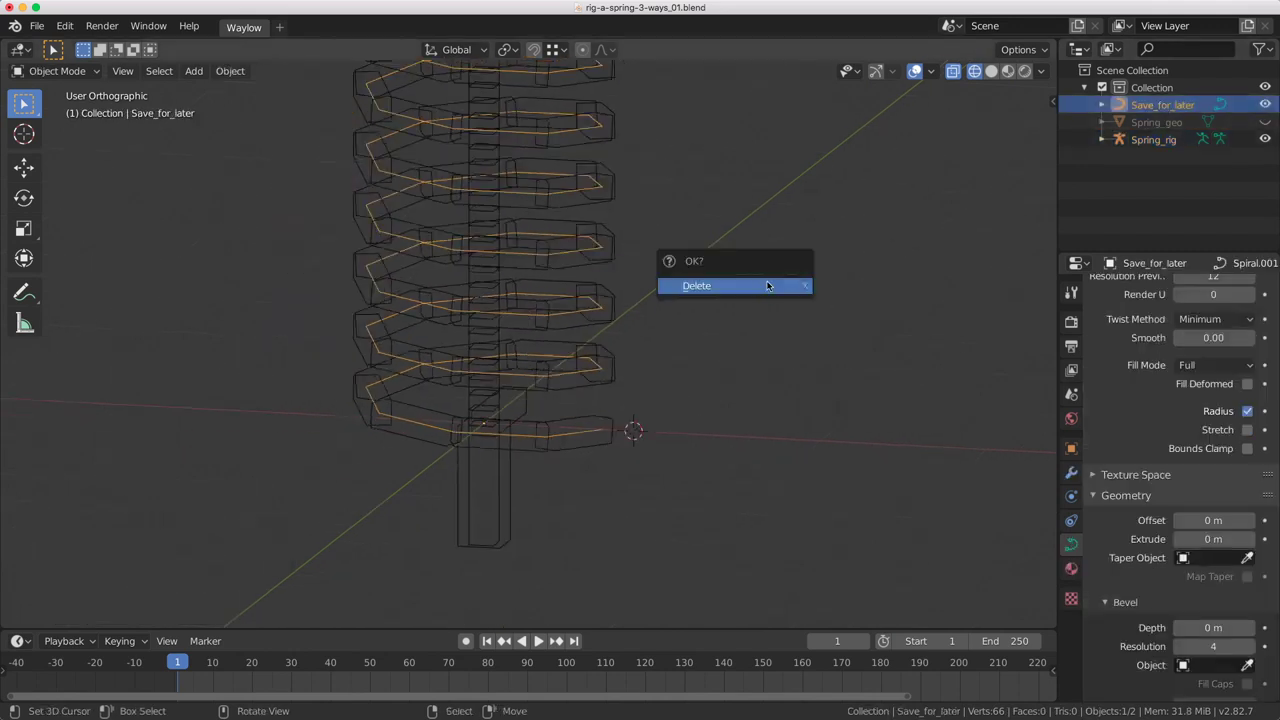
left_click(767, 286)
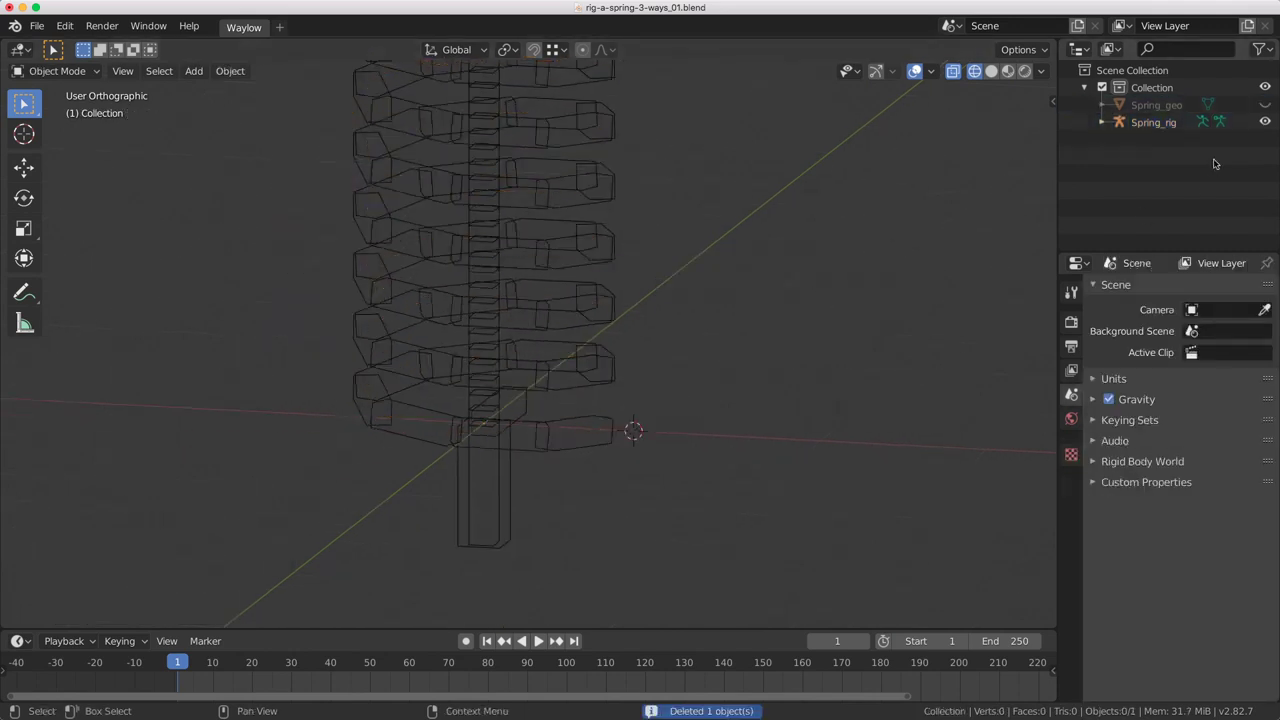
- Unhide the Spring_geo mesh and parent it to the Spring_rig armature
middle_click_drag(554, 435, 583, 436)
right_click(582, 435)
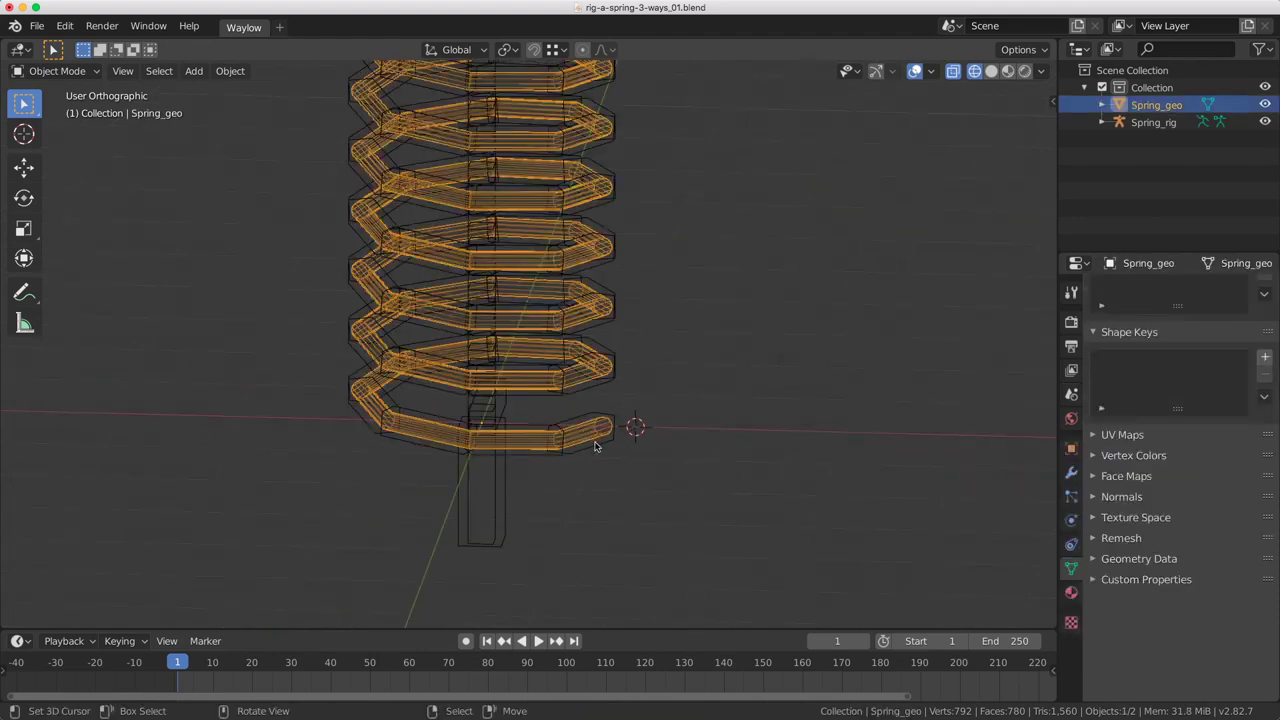
left_click(602, 448, "shift")
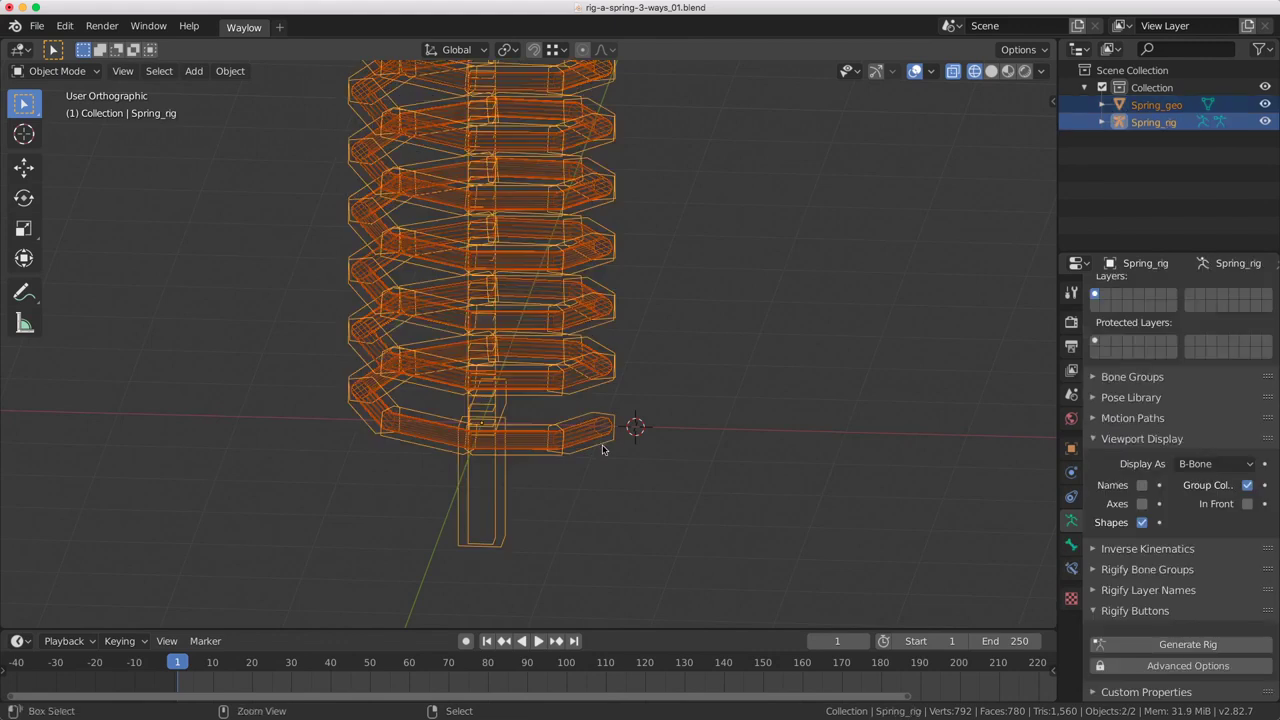
key("ctrl+p")
left_click(593, 432)
- Put Spring_rig in Pose Mode and add an Armature constraint to the spring_def_01 bone
middle_click_drag(593, 432, 568, 424)
key("ctrl+Tab")
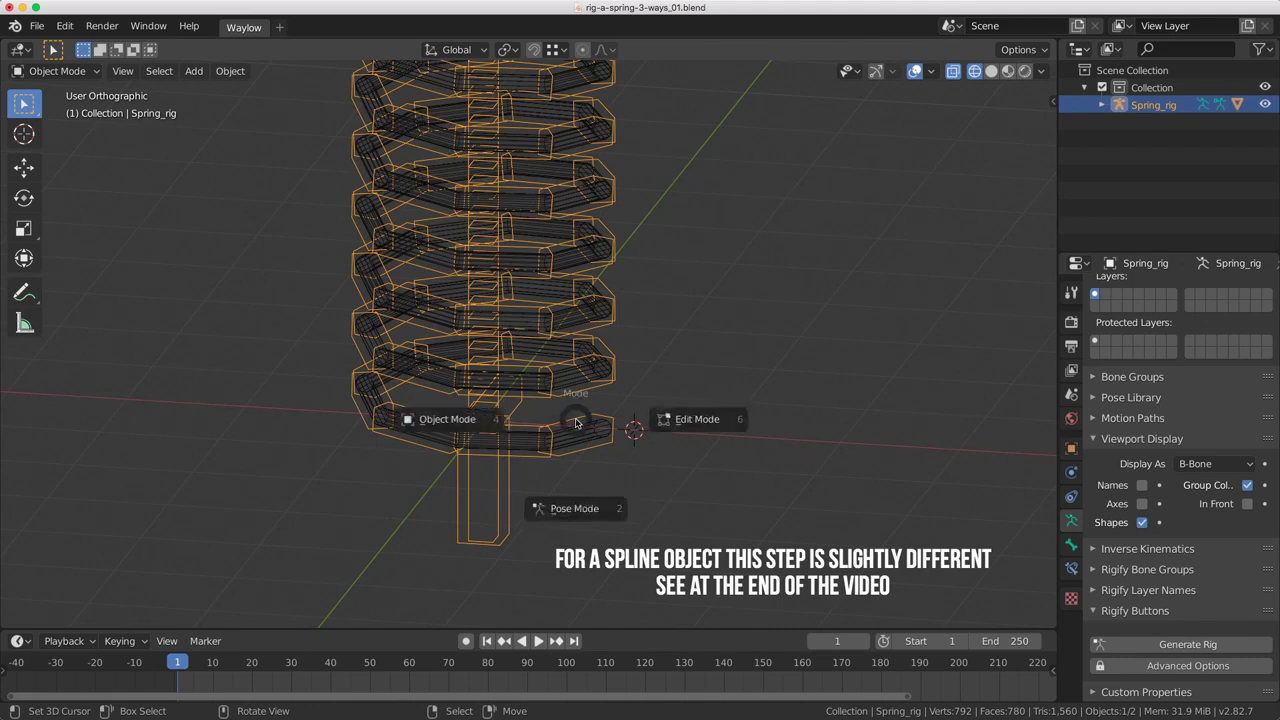
left_click(591, 527)
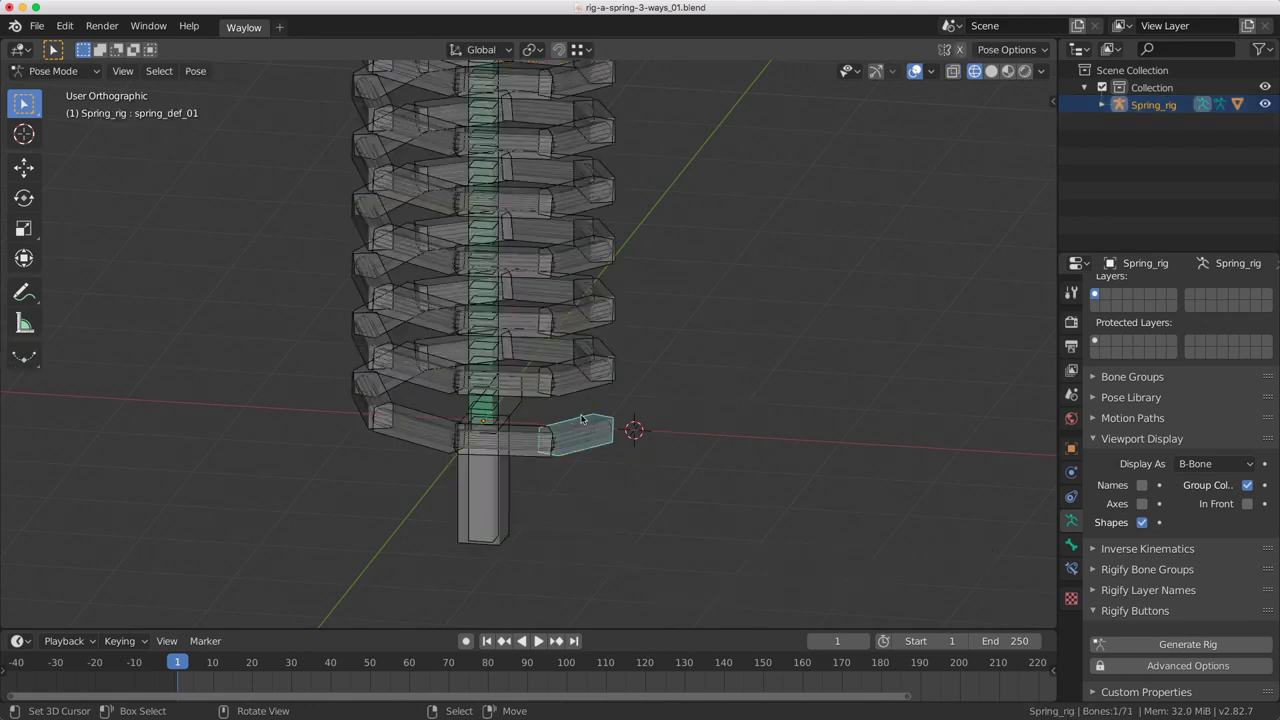
middle_click_drag(575, 480, 560, 455)
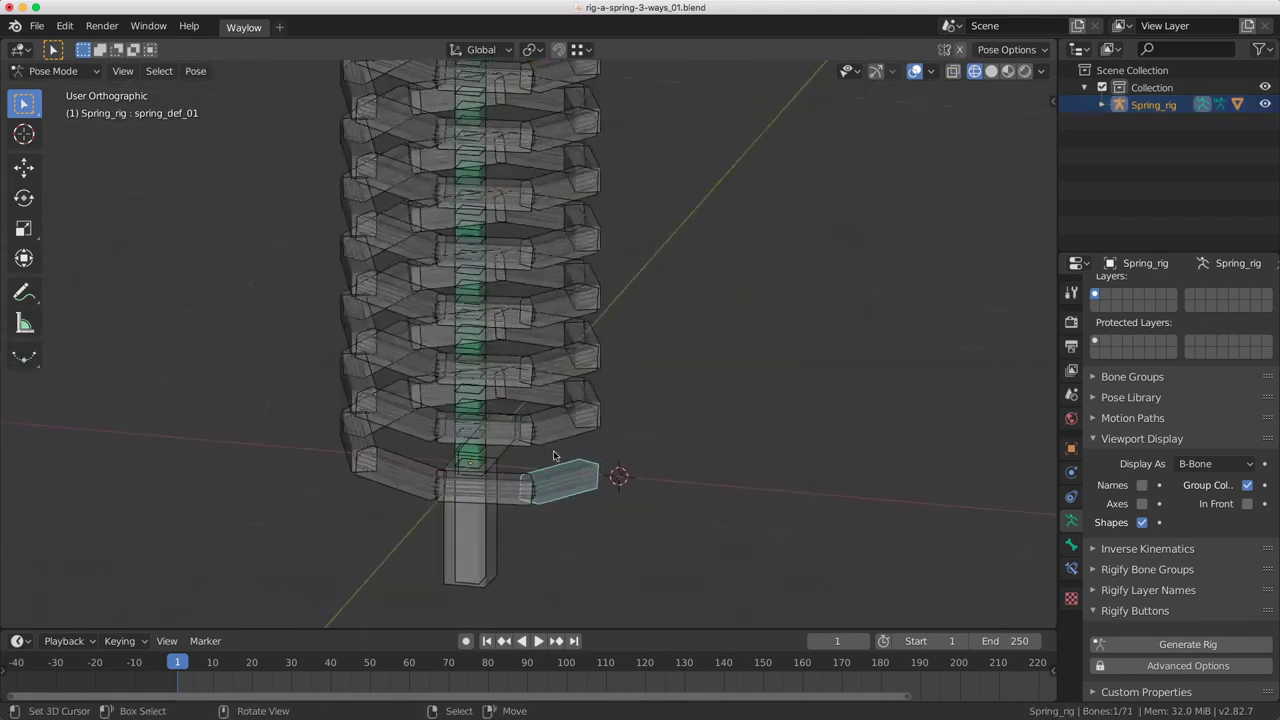
left_click(1071, 568)
left_click(1207, 290)
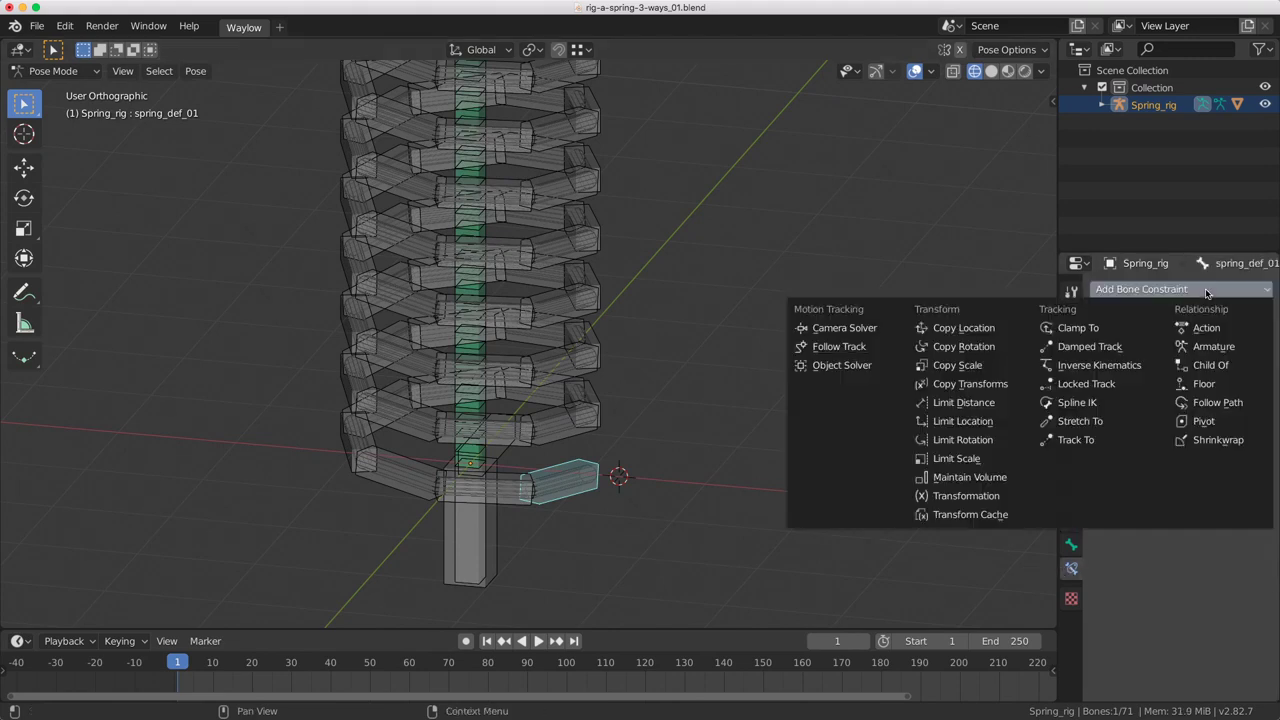
left_click(1237, 348)
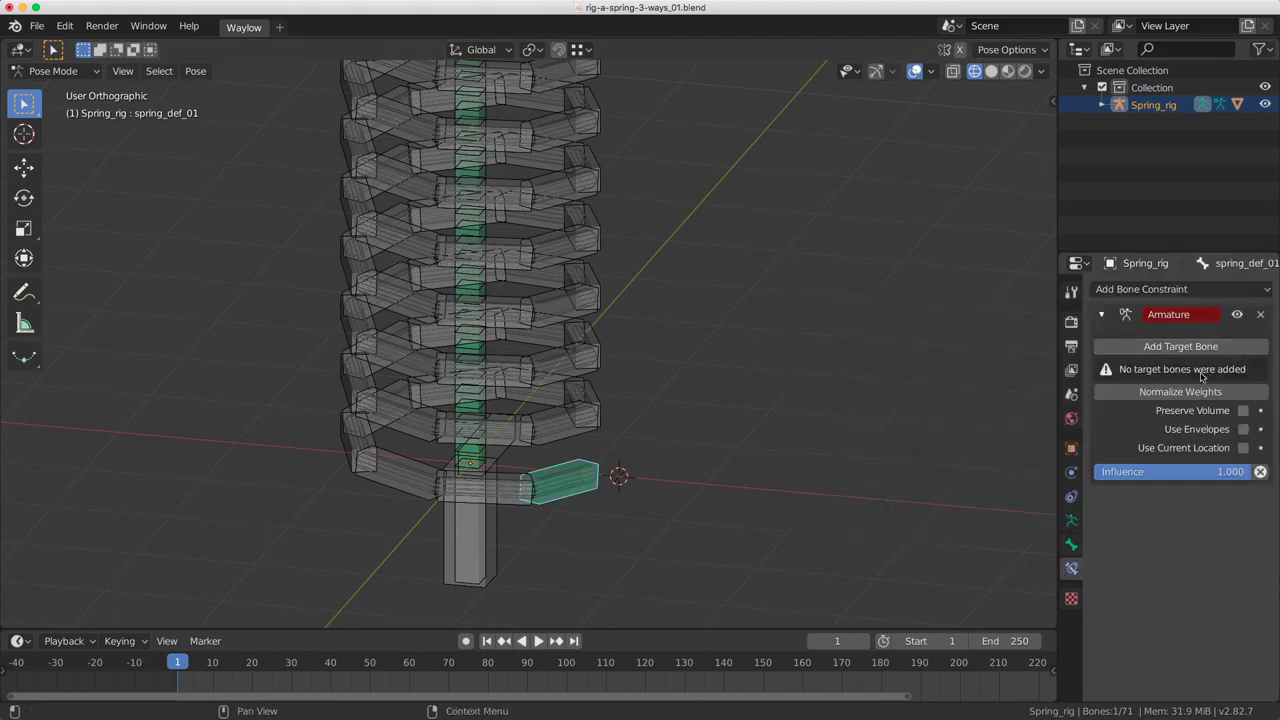
- Add a target bone to the Armature constraint, using Spring_rig as the target and stretch as the bone
left_click(1181, 346)
left_click(1135, 372)
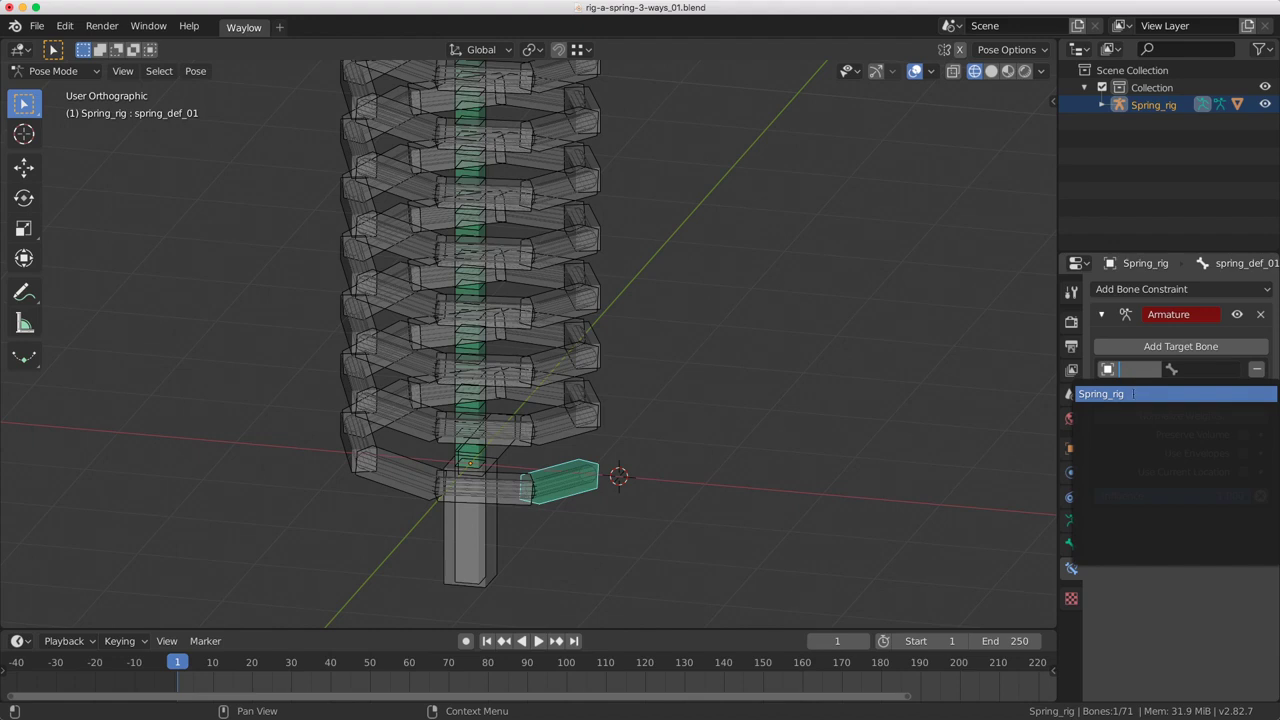
left_click(1133, 394)
left_click(1197, 369)
type("st")
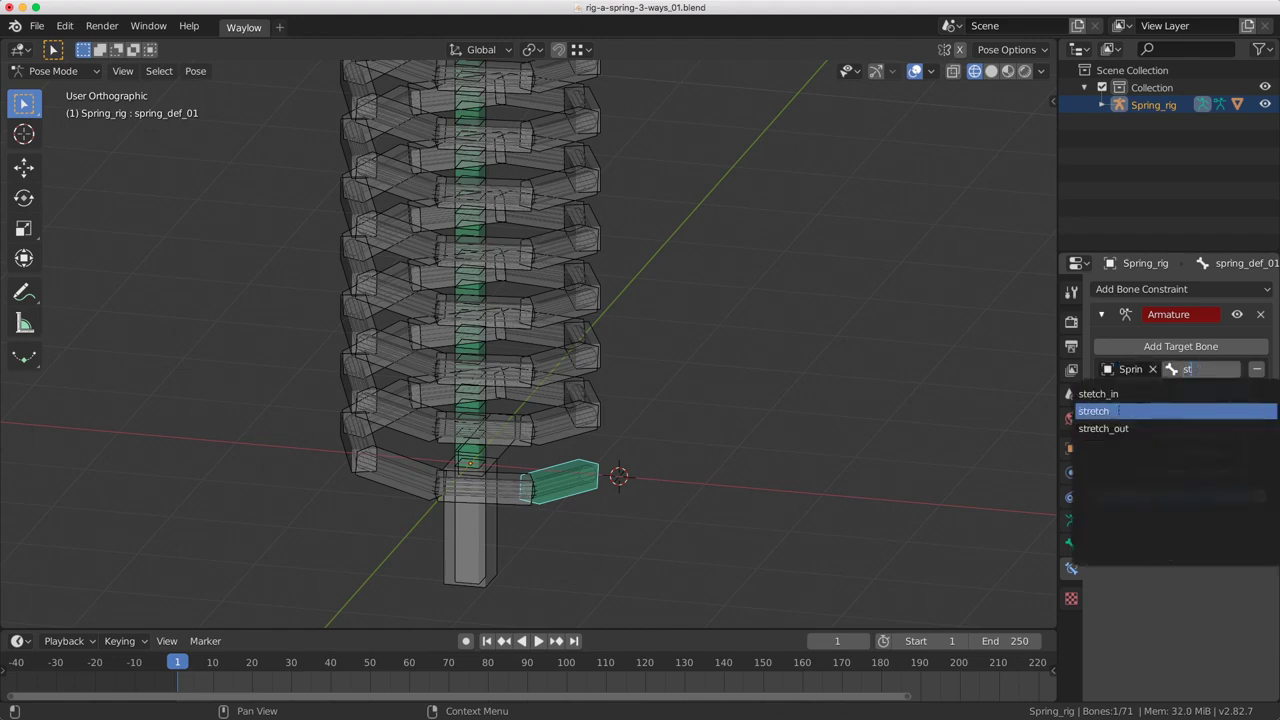
left_click(1117, 411)
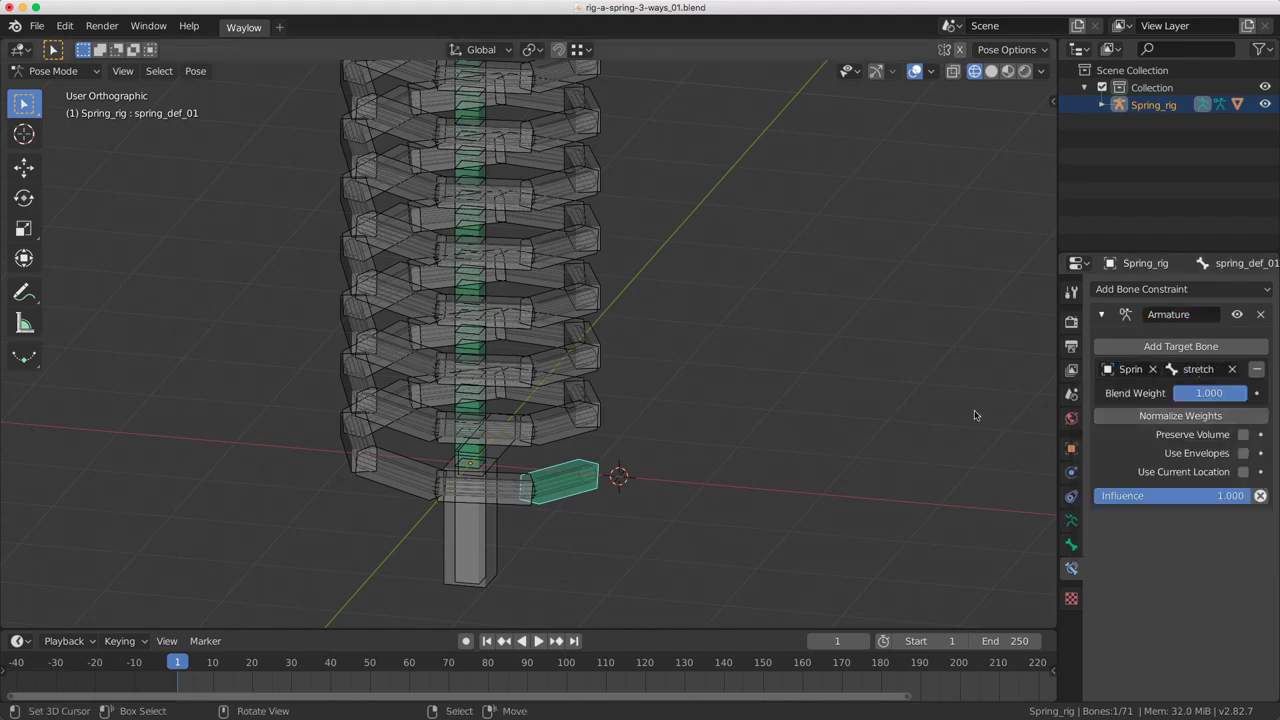
- Correct the name of the stetch_in bone to stretch_in in Edit Mode
right_click(477, 543)
key("Tab")
left_click(612, 539)
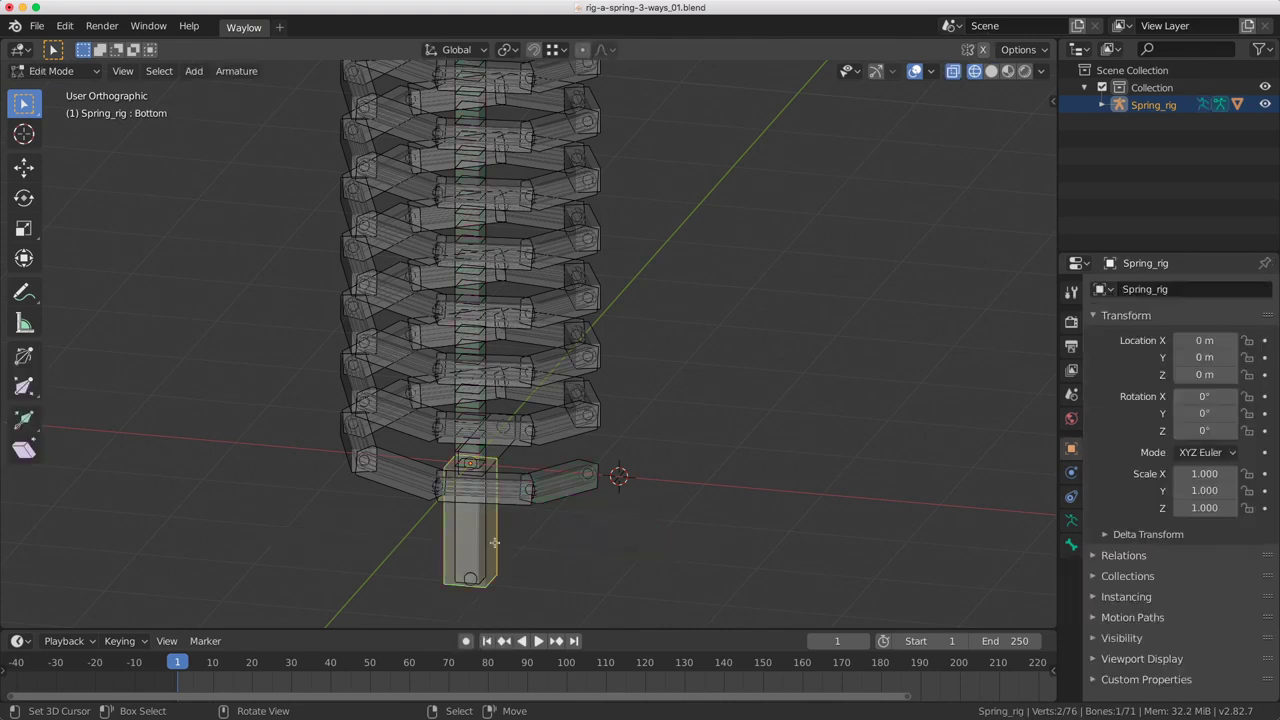
right_click(476, 536)
key("F2")
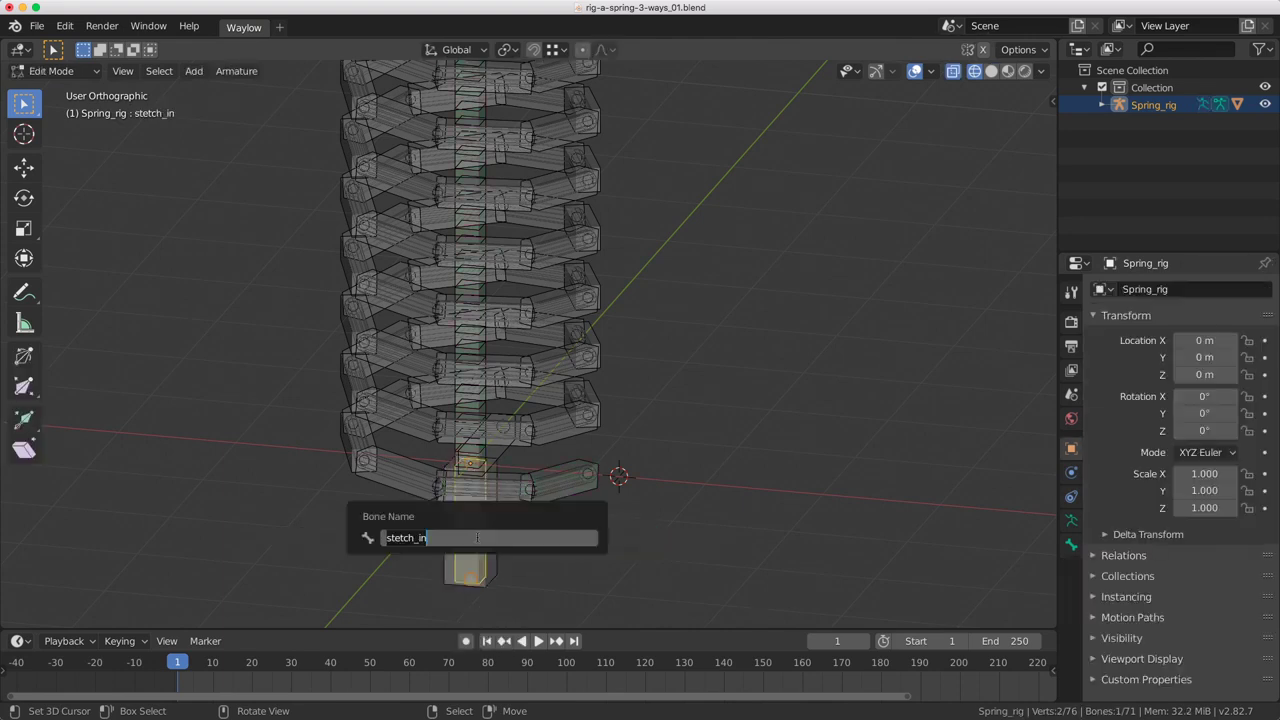
left_click(389, 537)
type("r")
key("Return")
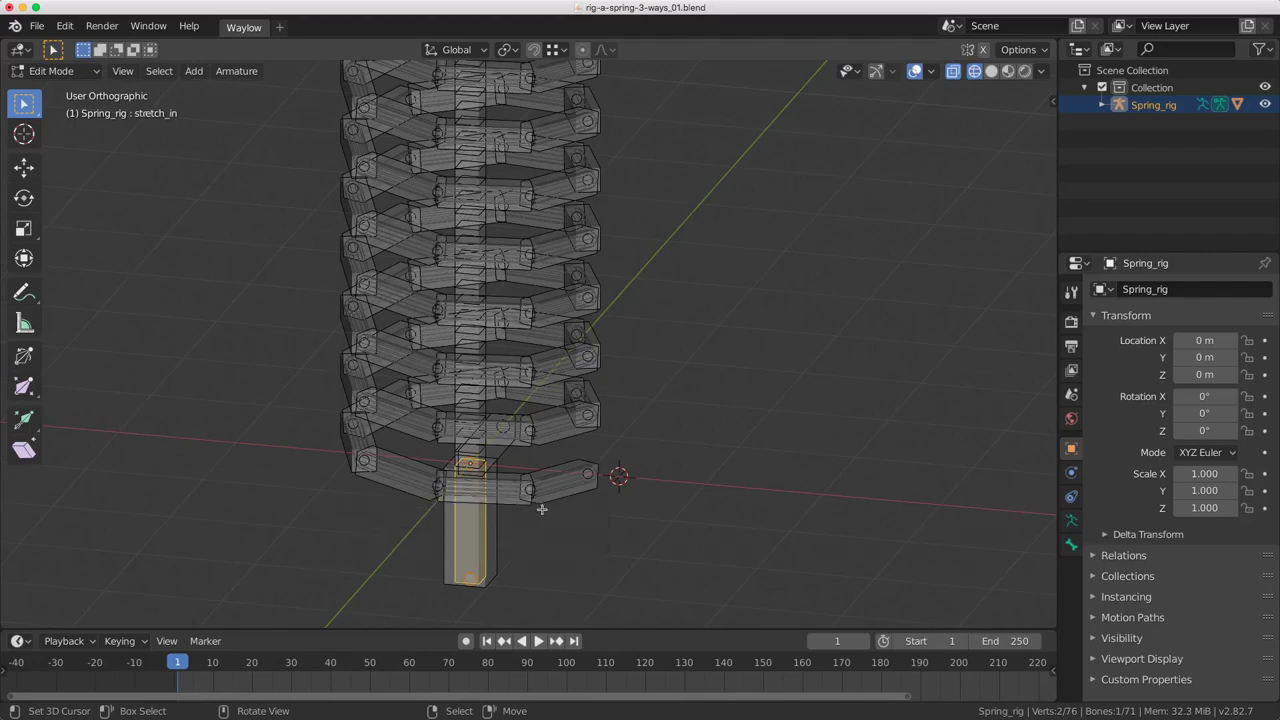
- In Pose Mode, add a Copy Scale constraint to spring_def_01 with the Root bone as its target
left_click(553, 480)
key("ctrl+Tab")
left_click(557, 521)
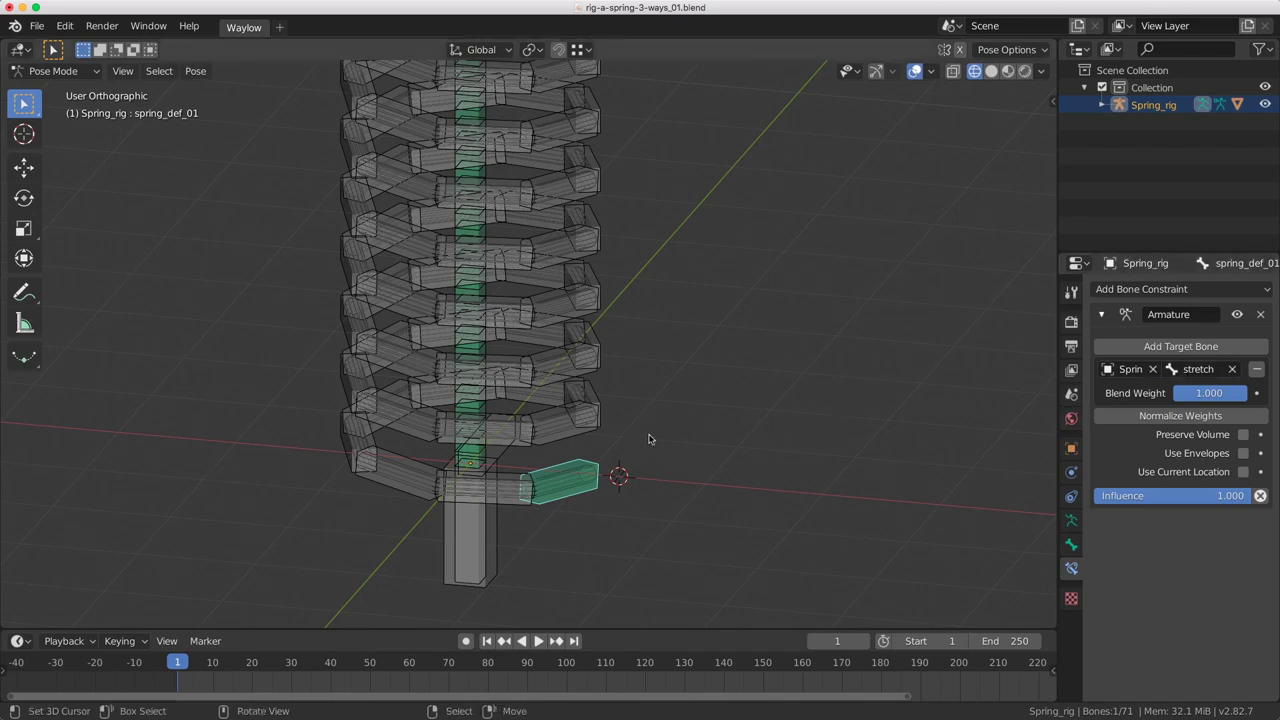
middle_click_drag(512, 526, 570, 498)
left_click(571, 456)
left_click(570, 498)
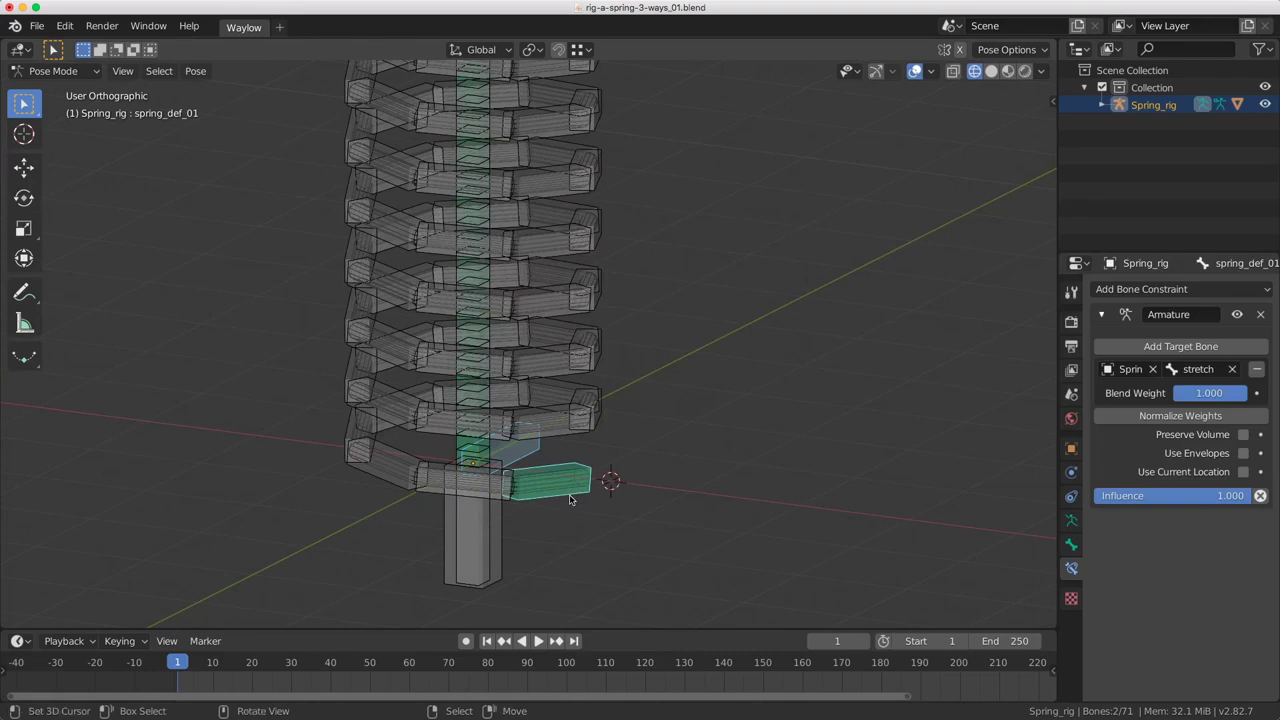
key("shift+super+c")
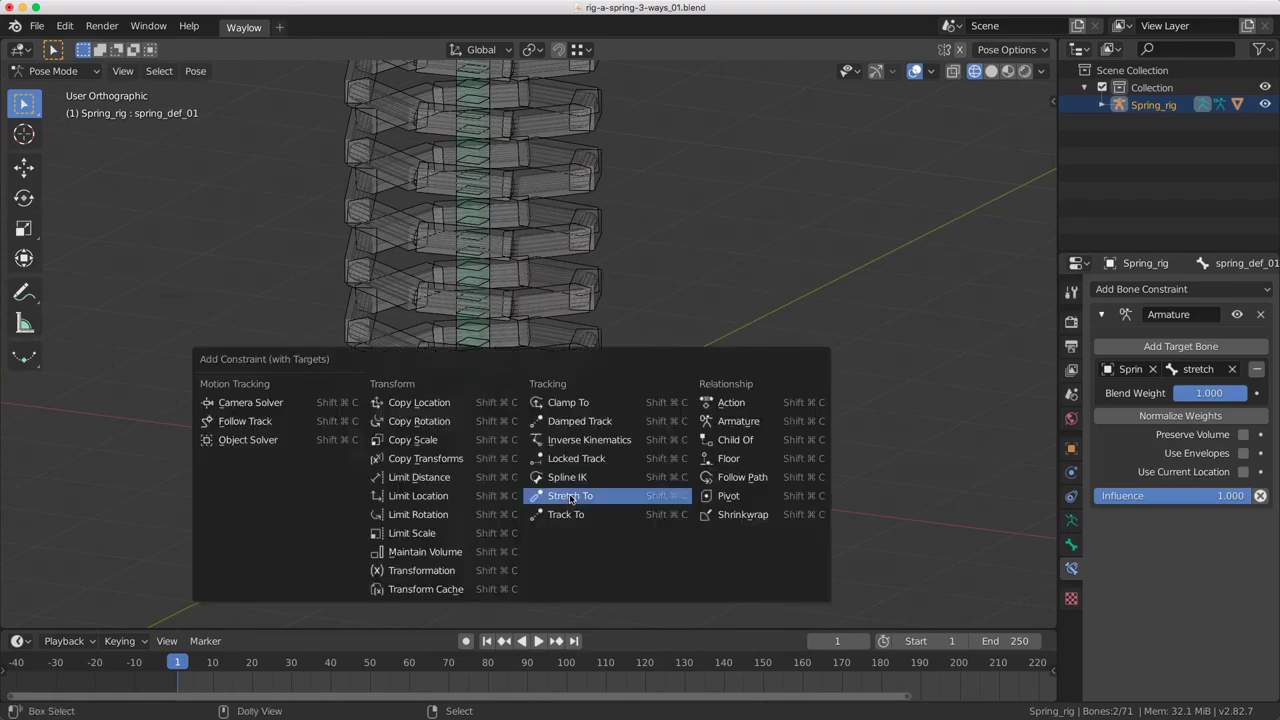
left_click(475, 440)
- Copy the constraints from spring_def_01 to all the other linked bones of the coil
scroll(475, 440, "down", 5)
middle_click_drag(475, 440, 508, 446)
scroll(508, 446, "up", 2)
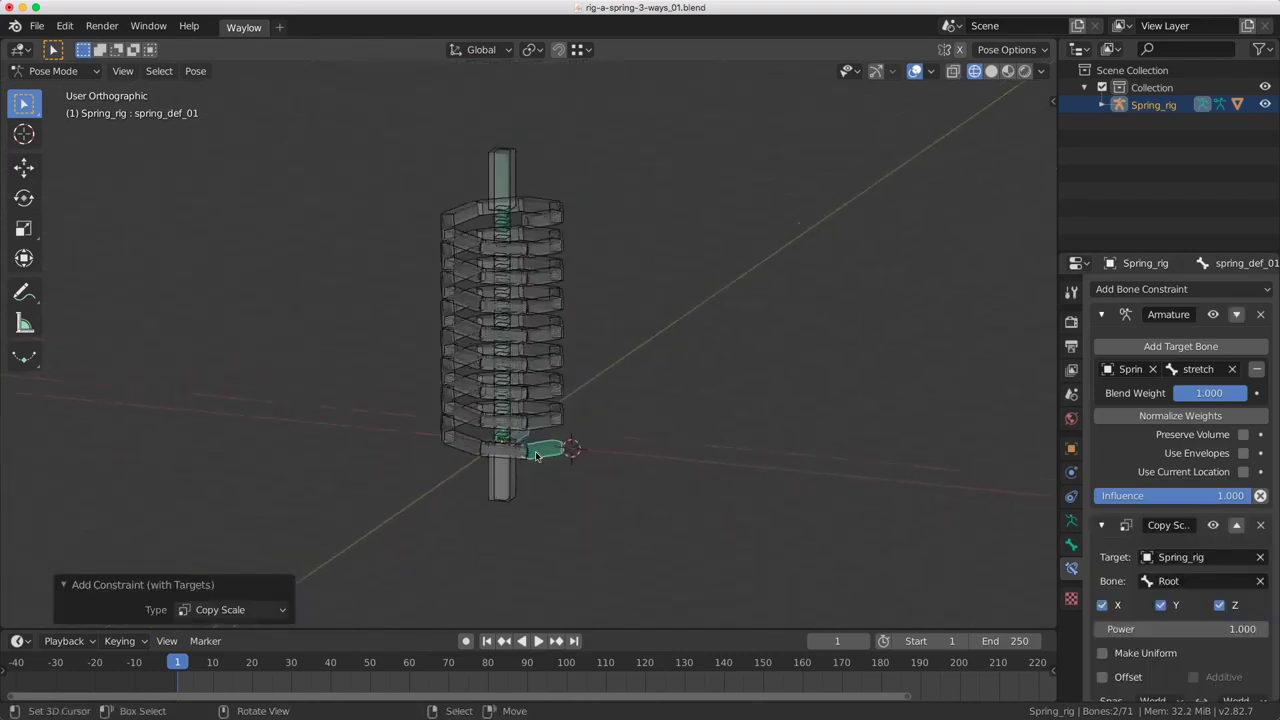
left_click(548, 483)
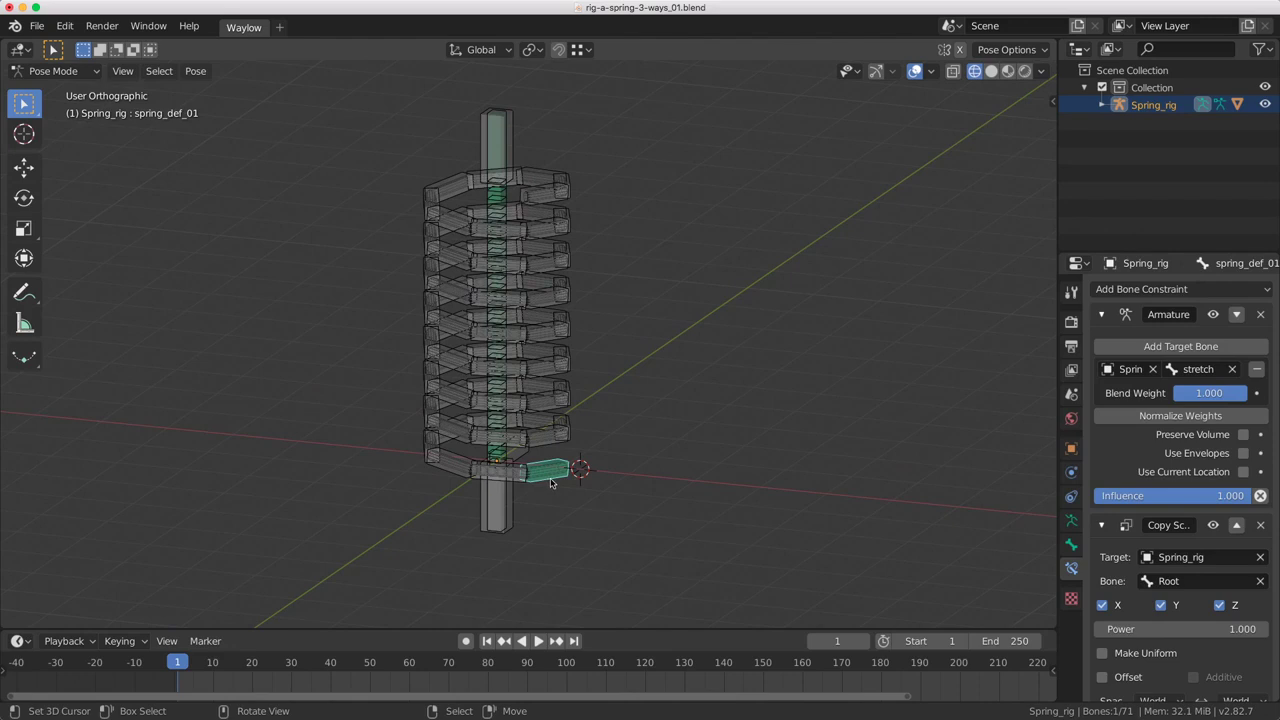
key("l")
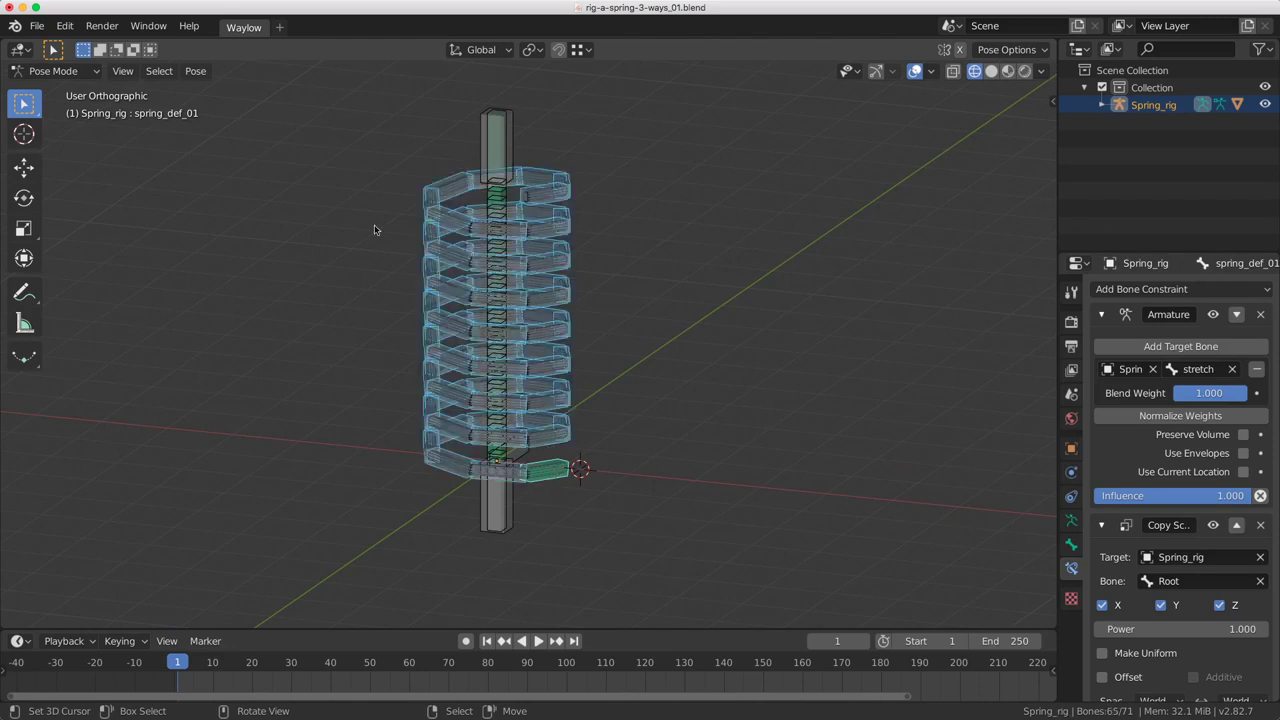
left_click(195, 71)
mouse_move(290, 387)
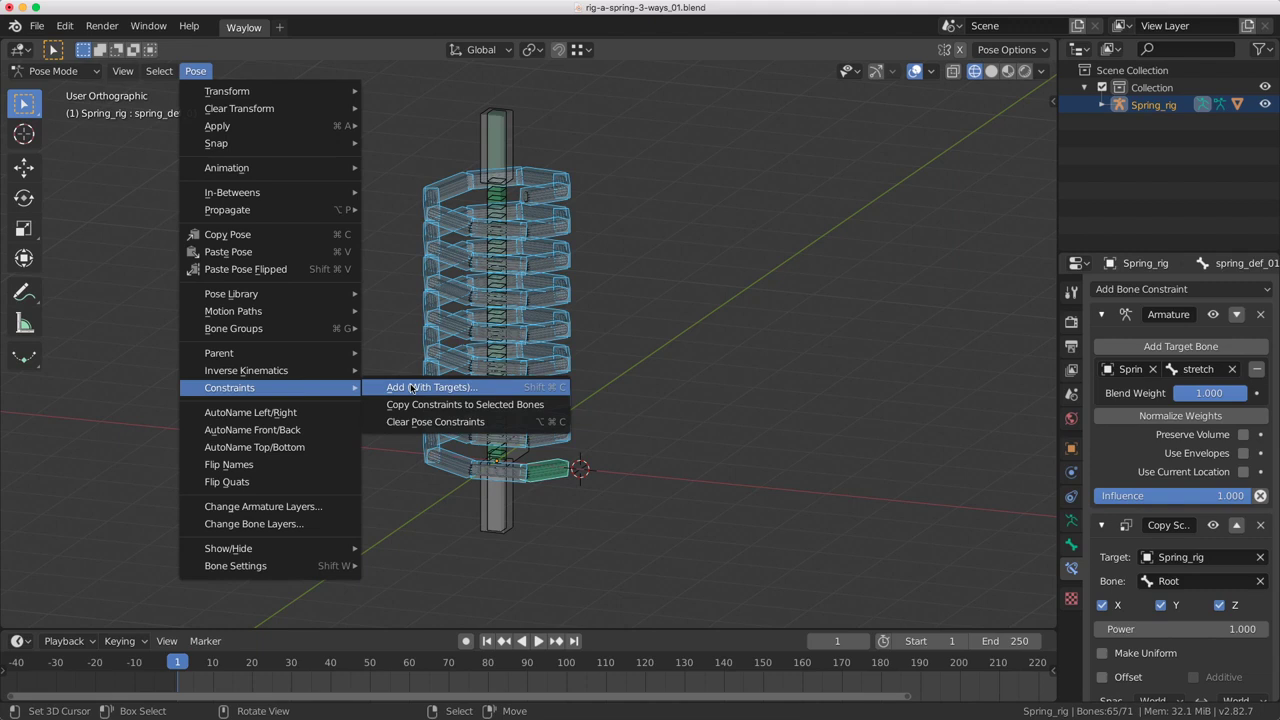
left_click(460, 406)
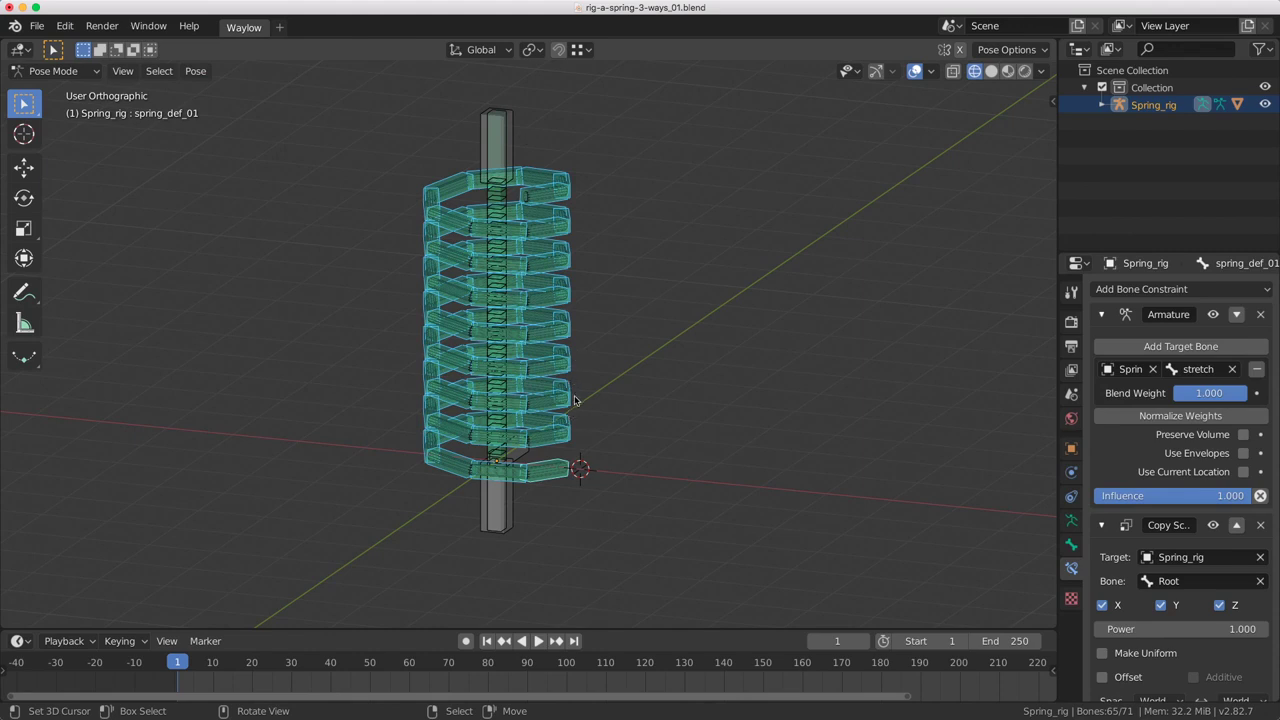
- Clear the parents of all selected coil bones in Edit Mode and return the rig to Pose Mode
key("ctrl+Tab")
left_click(688, 396)
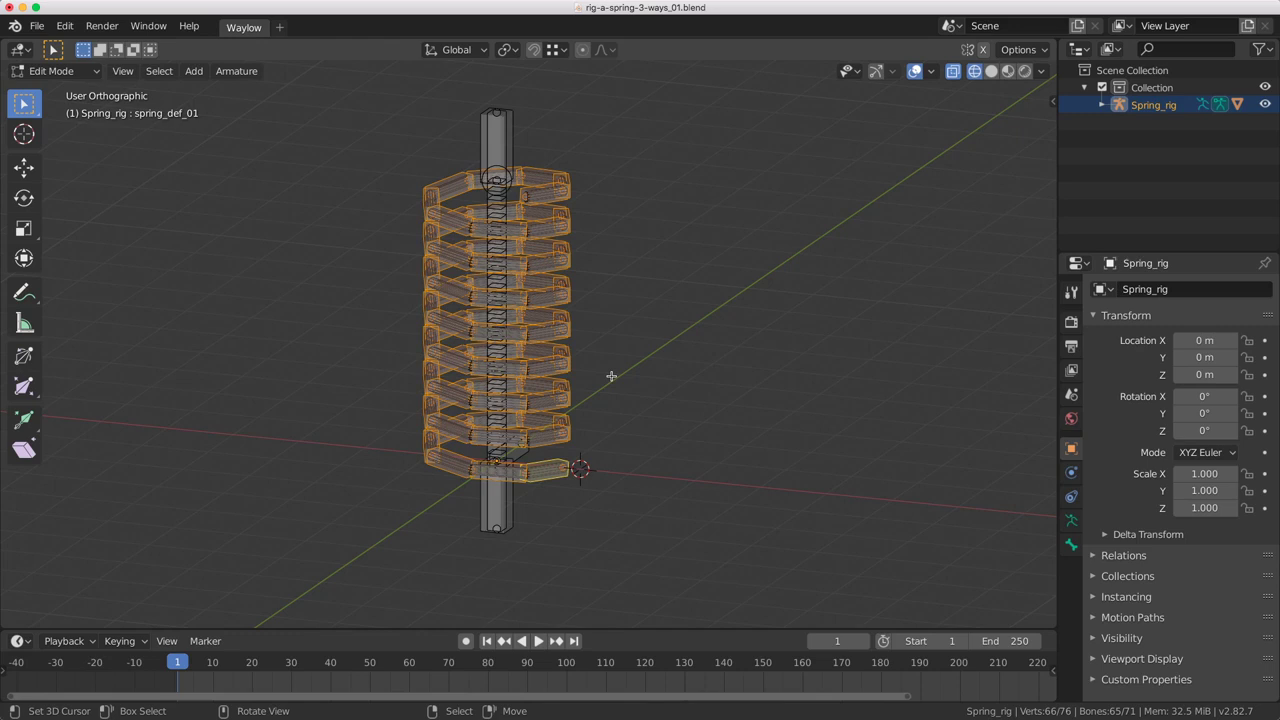
key("alt+p")
left_click(612, 376)
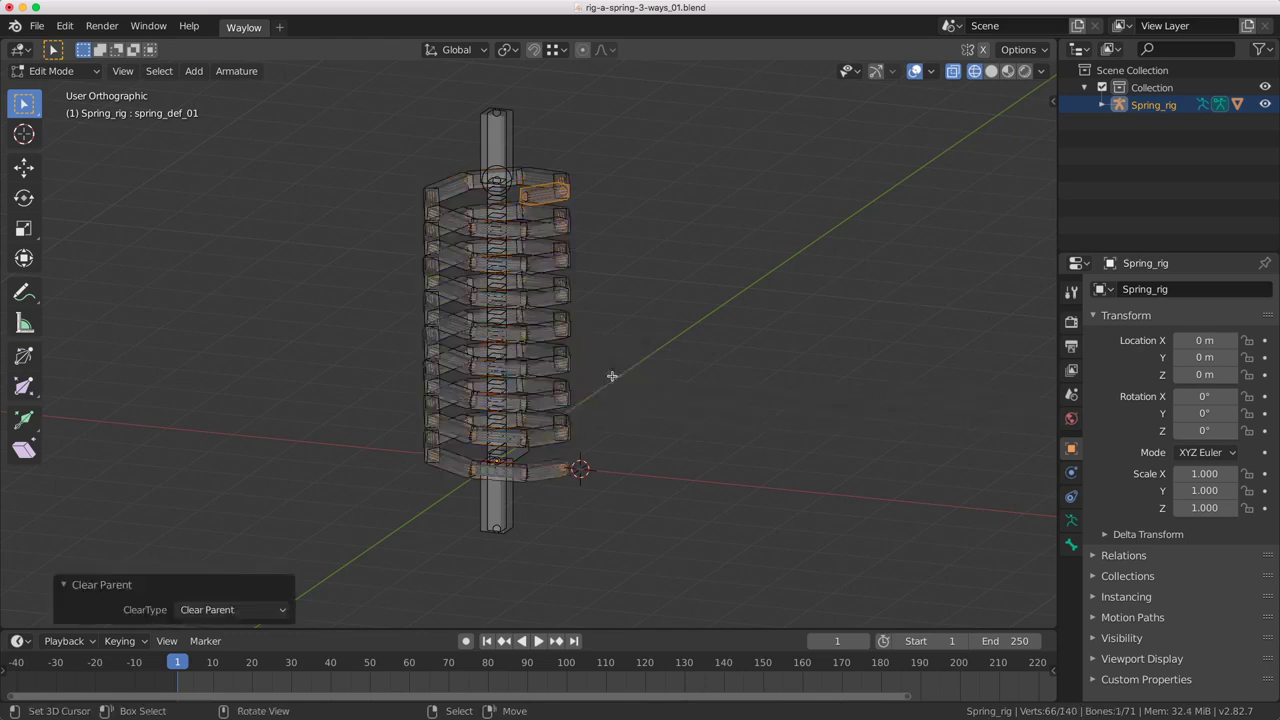
key("ctrl+Tab")
left_click(584, 477)
- Test the spring's bend by moving the Top bone sideways and rotating it about 120°
left_click(512, 172)
scroll(520, 195, "down", 3)
middle_click_drag(530, 220, 525, 211)
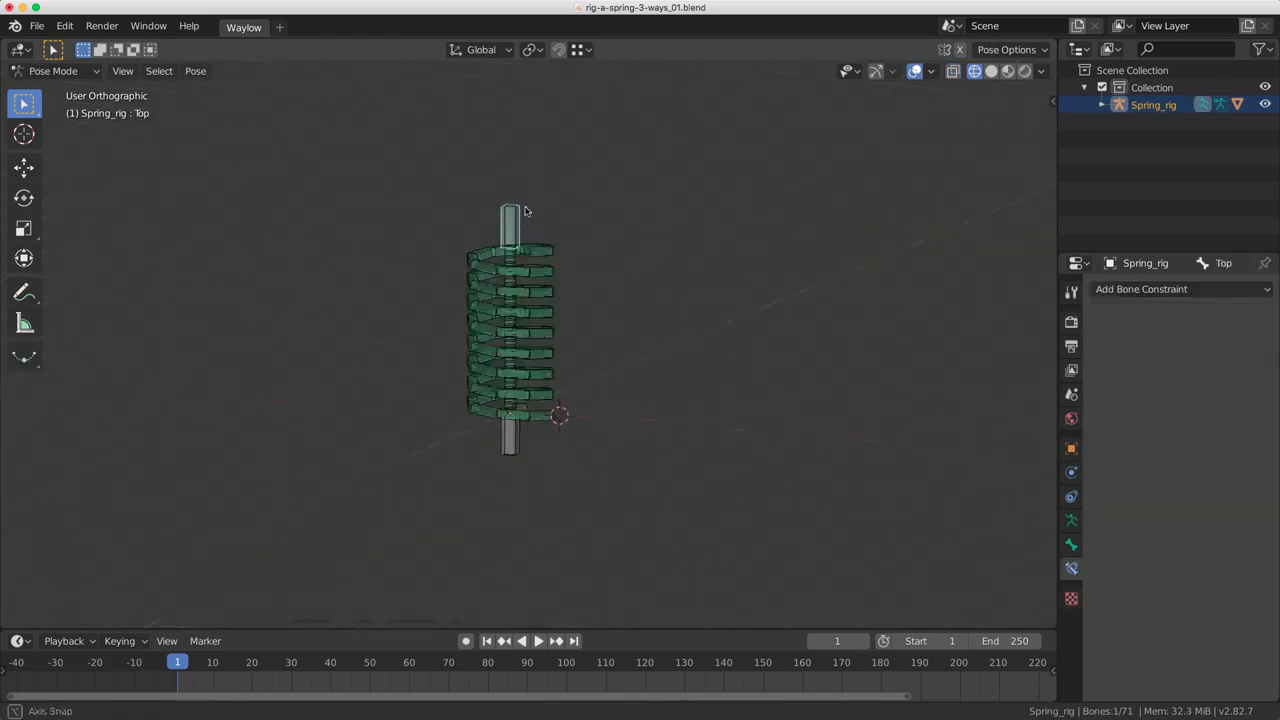
key("g")
left_click(646, 150)
key("r")
left_click(614, 320)
- Pull the Top bone farther out and down, then rotate it to test the coil's stretch
scroll(614, 320, "down", 3)
key("g")
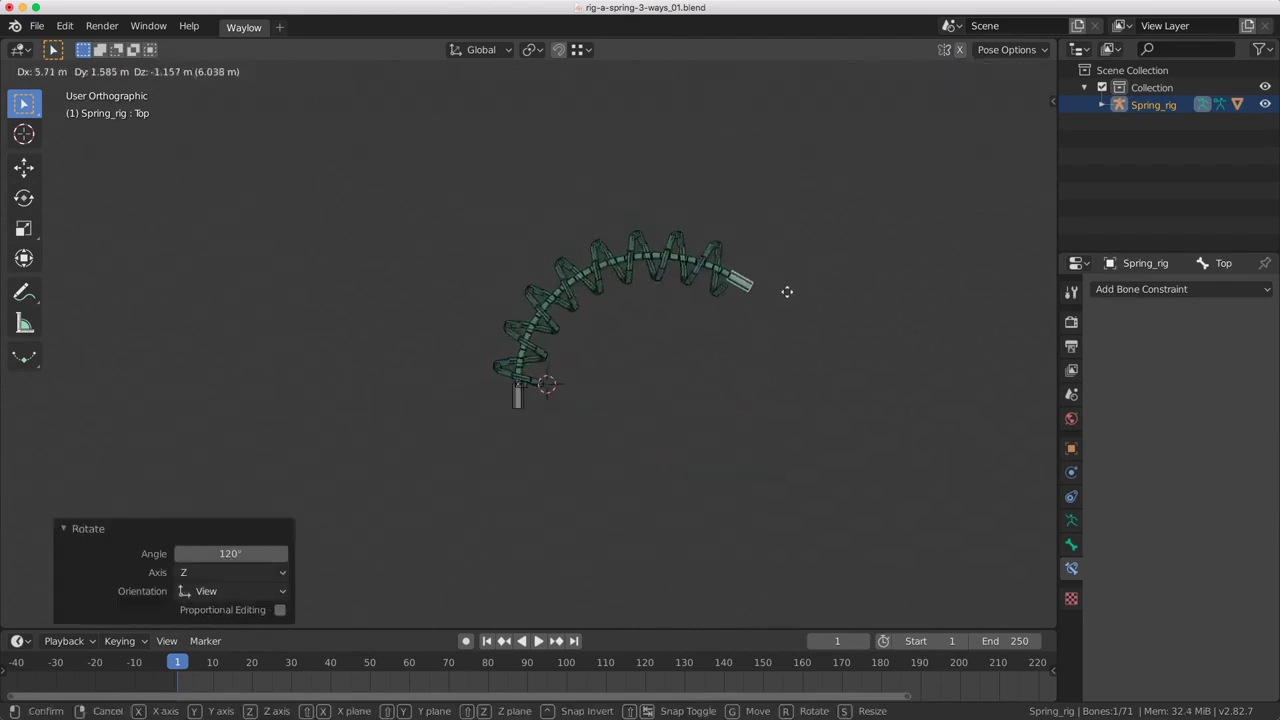
left_click(787, 292)
middle_click_drag(769, 275, 783, 283)
key("g")
left_click(767, 366)
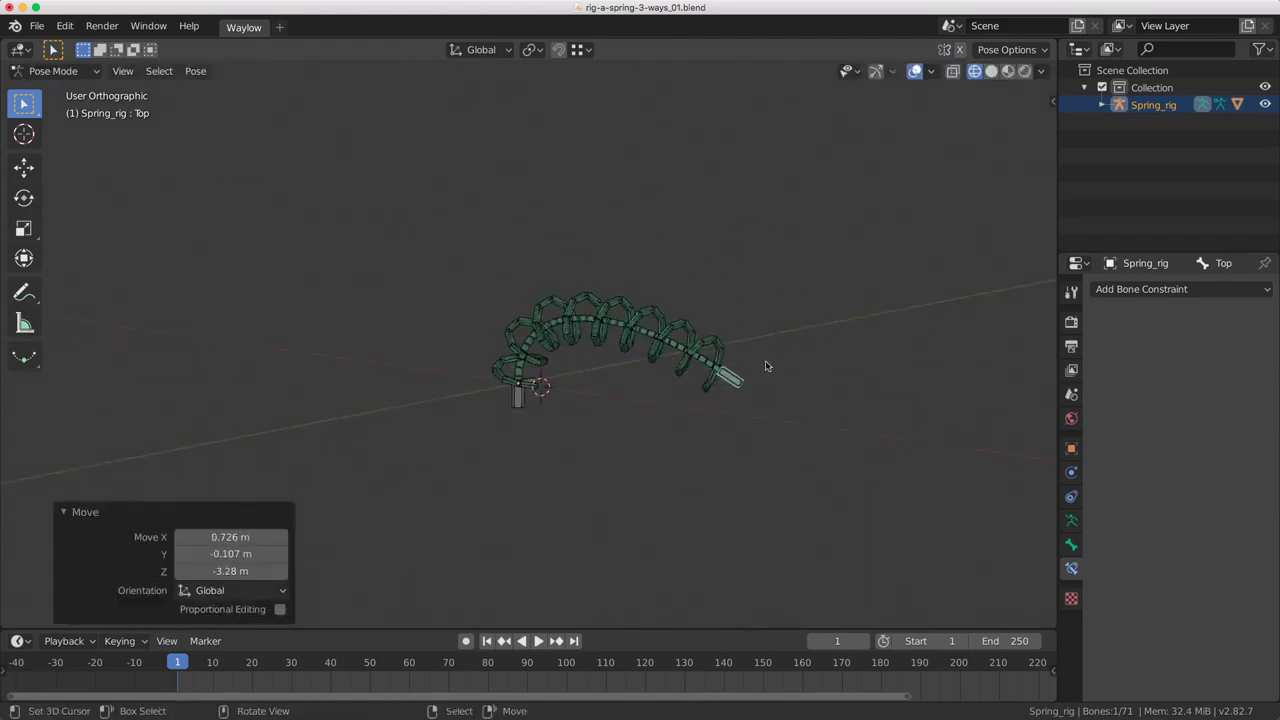
key("r")
key("Return")
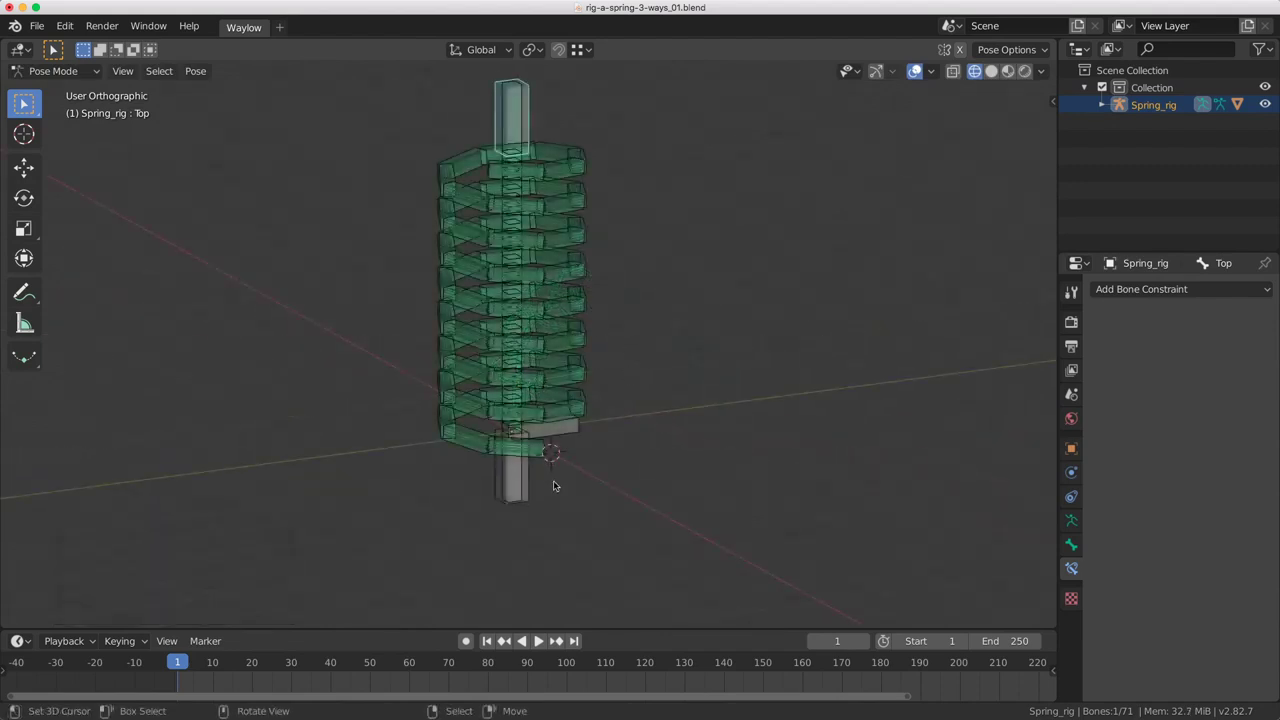
- Move every bone except Top, Bottom and Root to bone layer 16
left_click(536, 486, "shift")
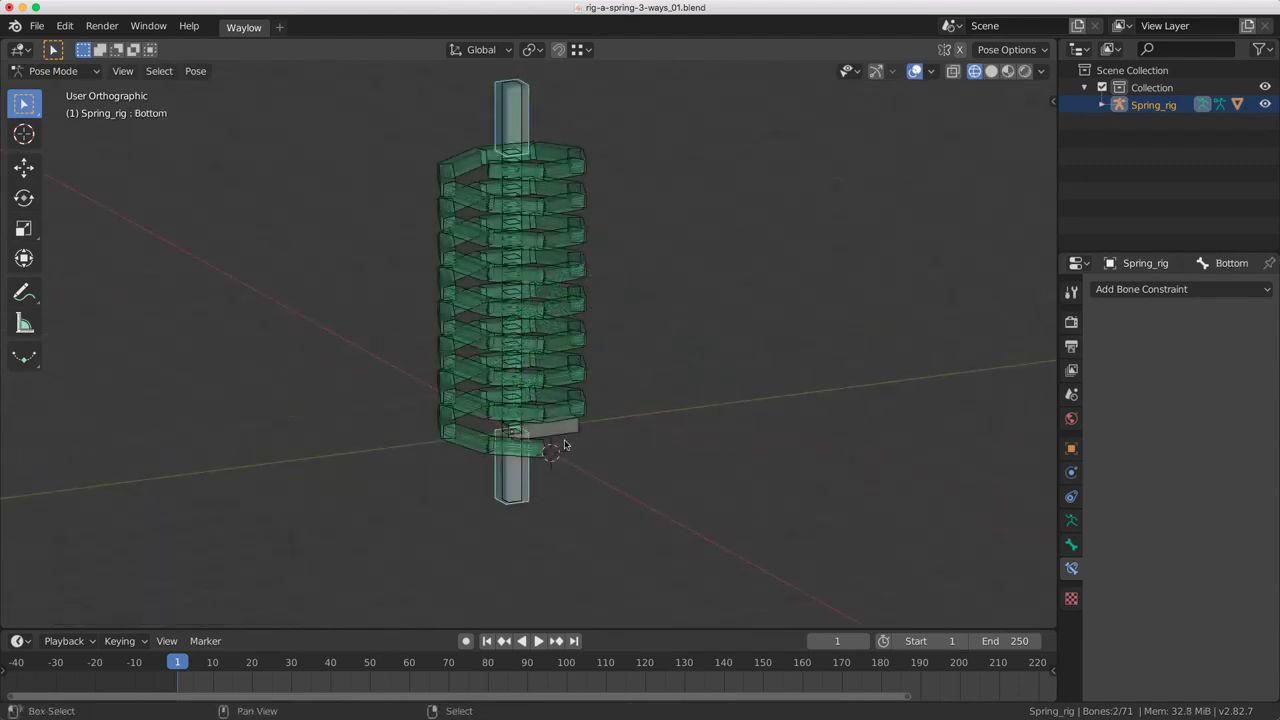
left_click(566, 446, "shift")
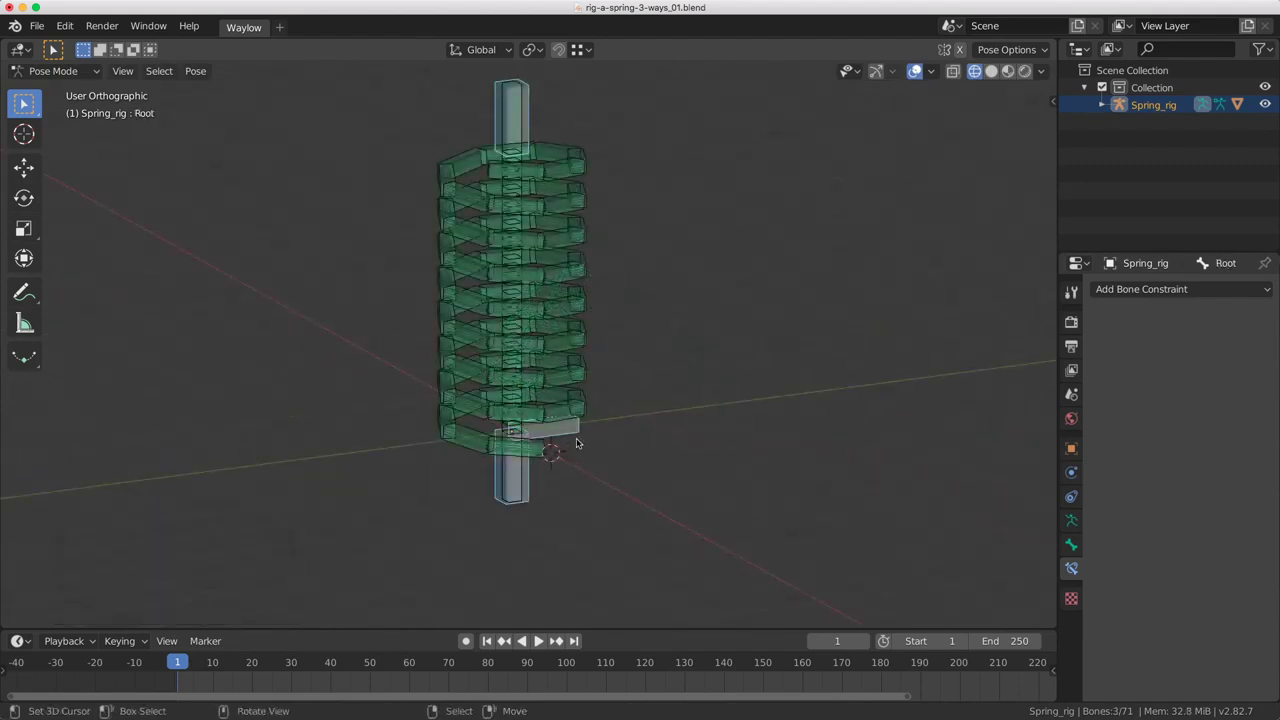
key("ctrl+l")
key("m")
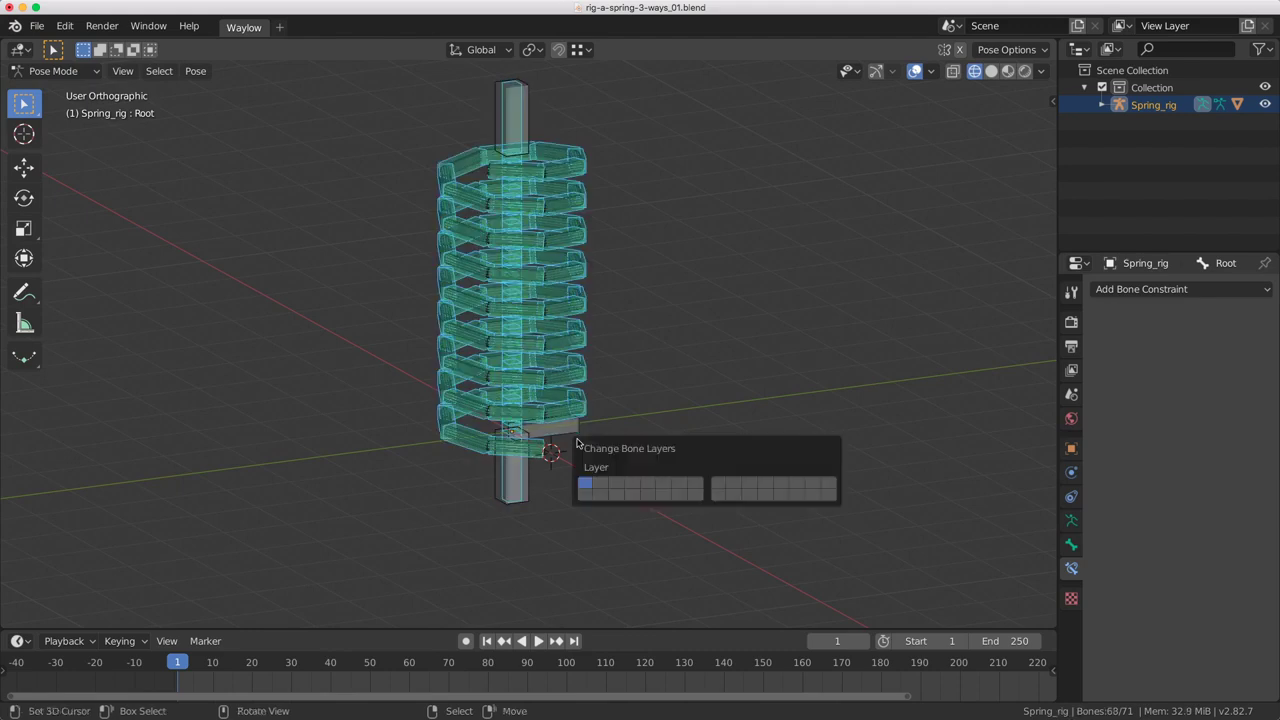
left_click(828, 485)
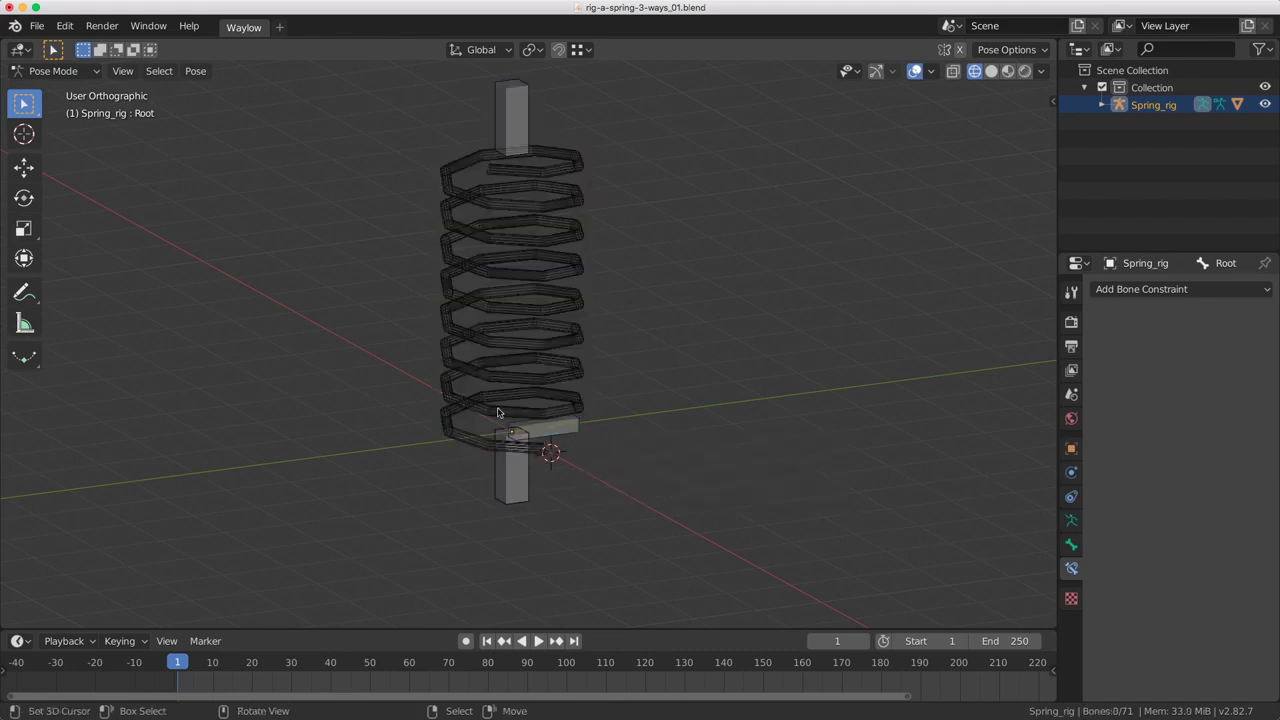
- Create a Root-shaped bone widget for the Root bone with a global size of 5
middle_click_drag(512, 463, 536, 484)
left_click(517, 462)
key("n")
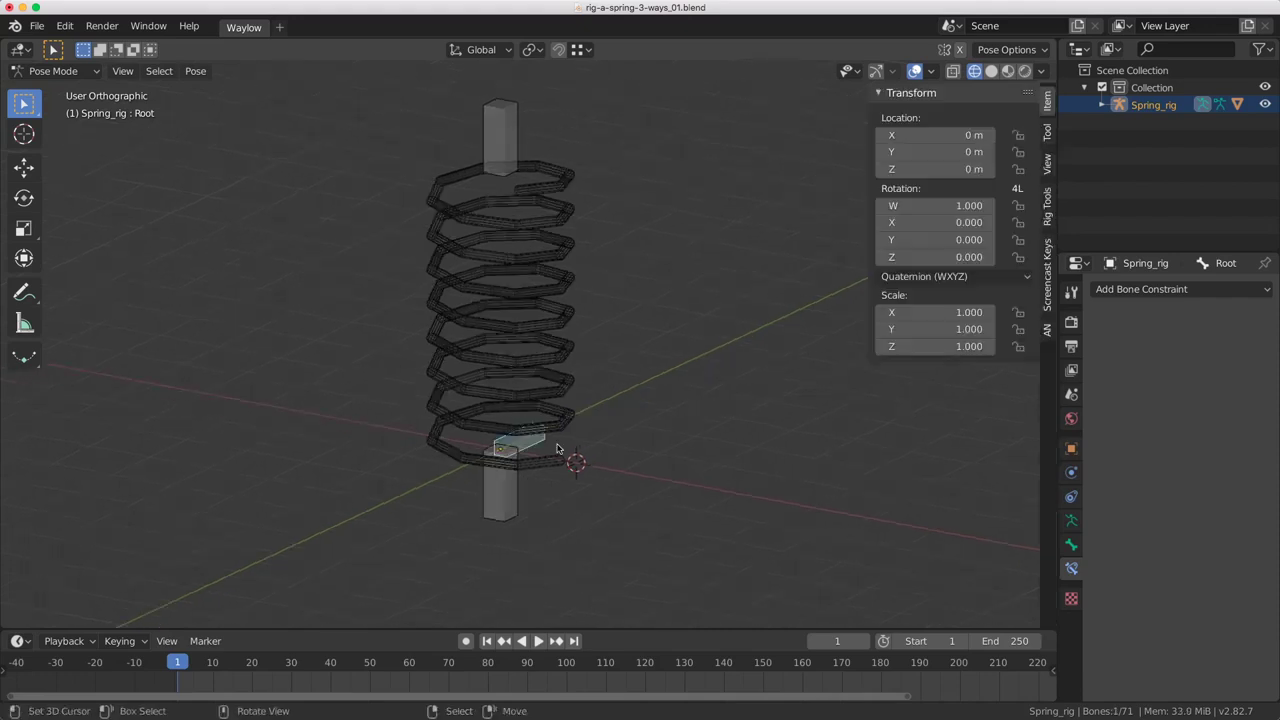
left_click(1047, 205)
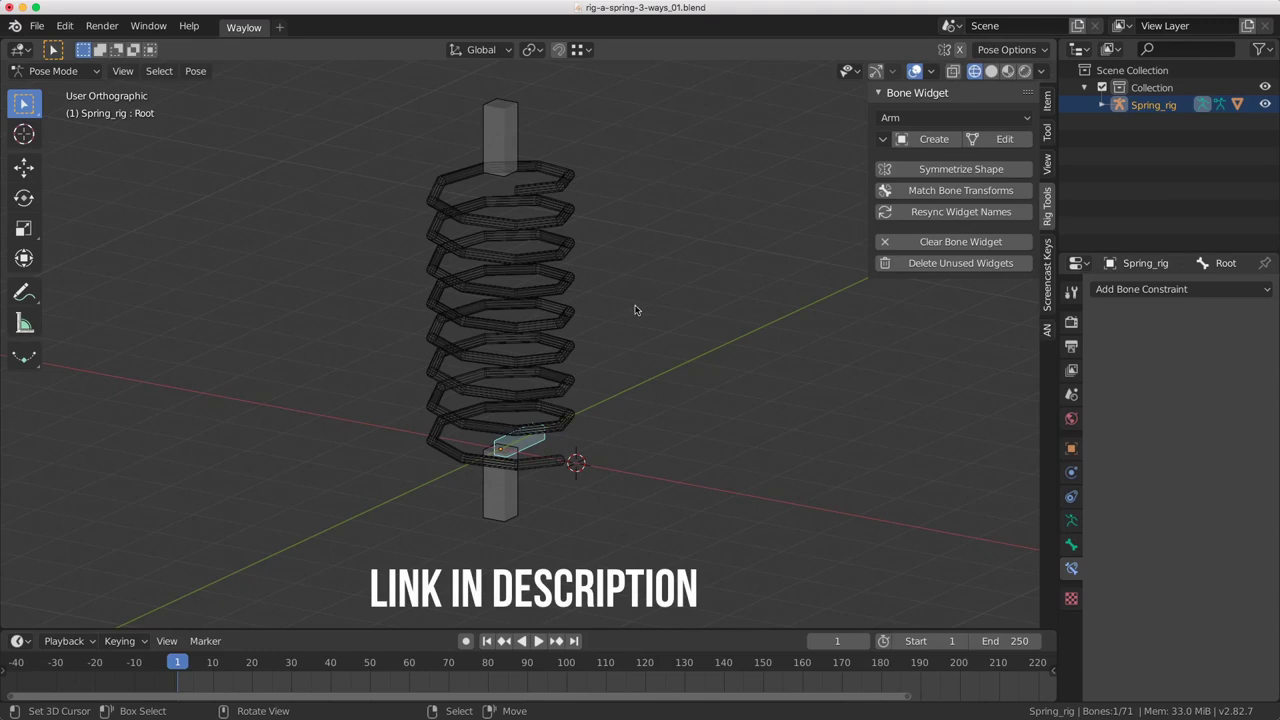
left_click(920, 118)
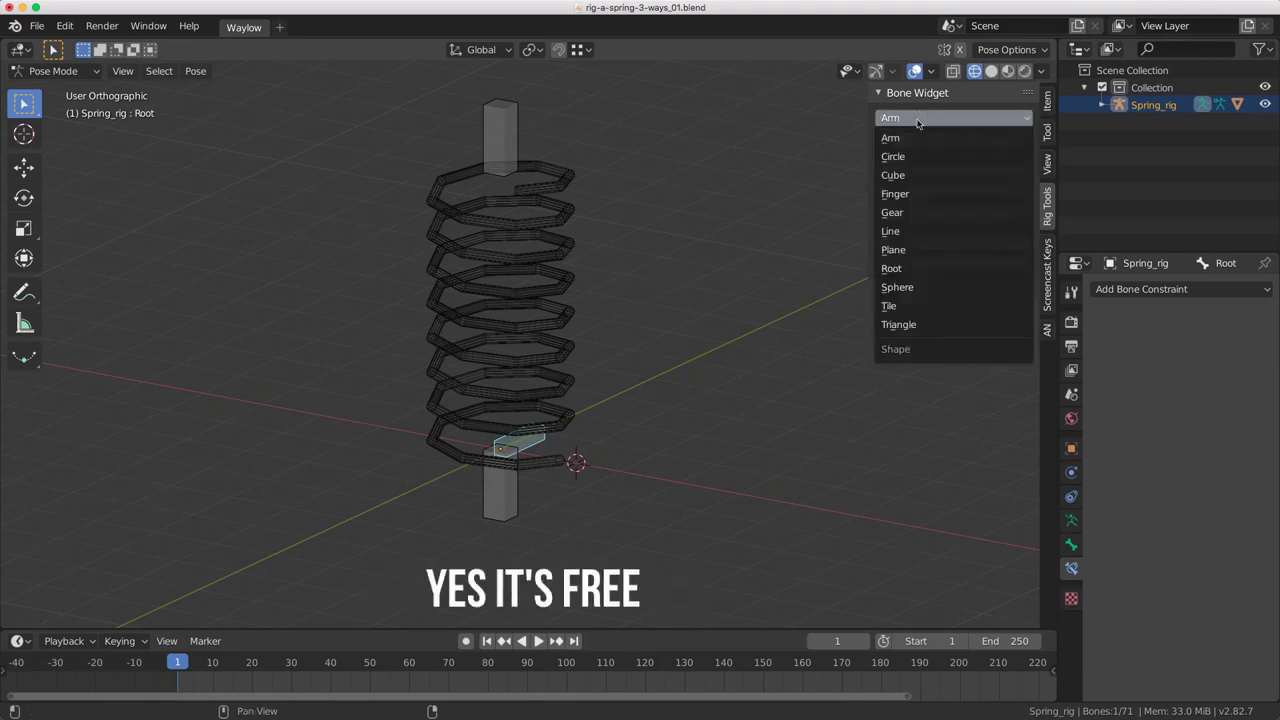
left_click(926, 267)
left_click(930, 139)
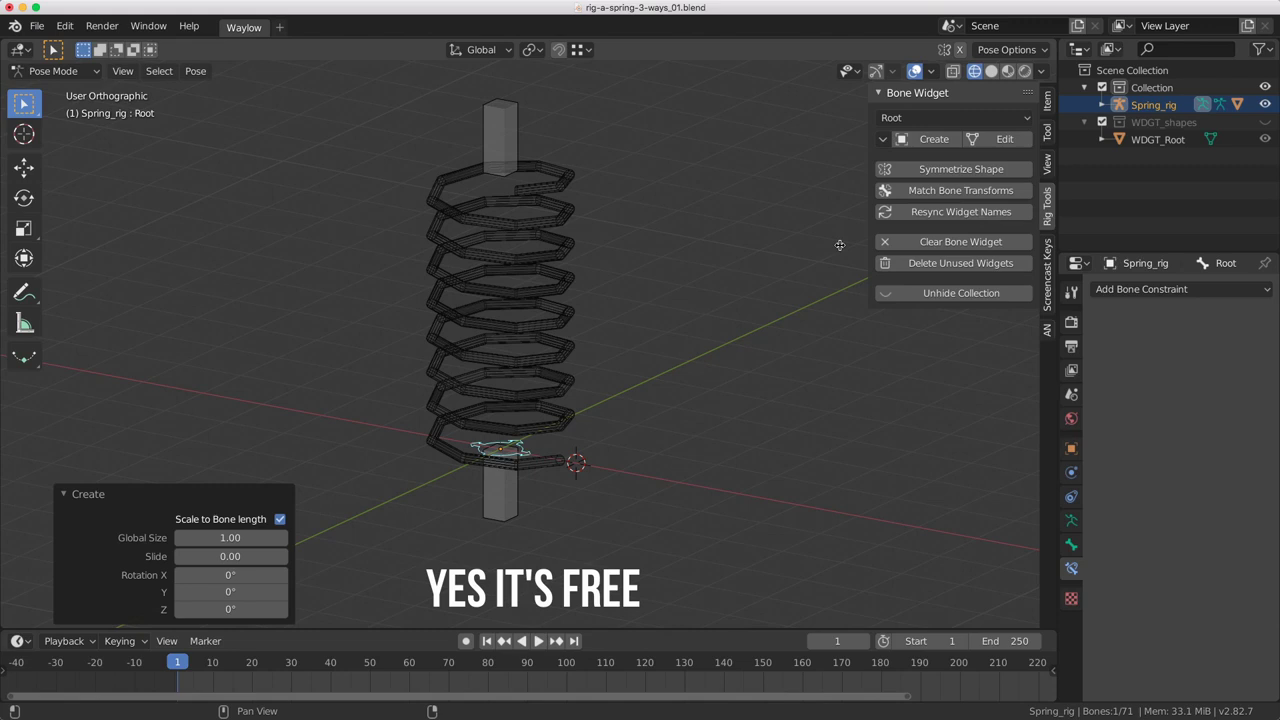
left_click(226, 538)
type("5")
key("Return")
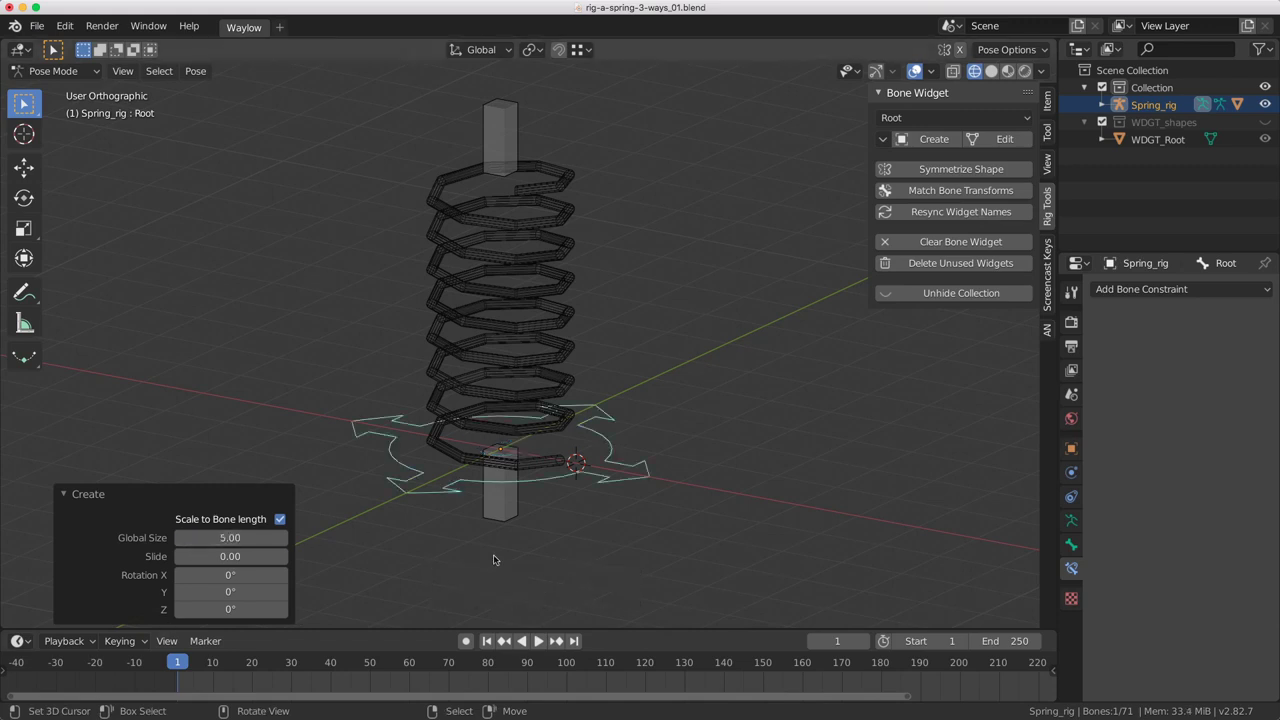
- Create Circle bone widgets for the Bottom and Top bones with a global size of 1
left_click(506, 510)
left_click(503, 101)
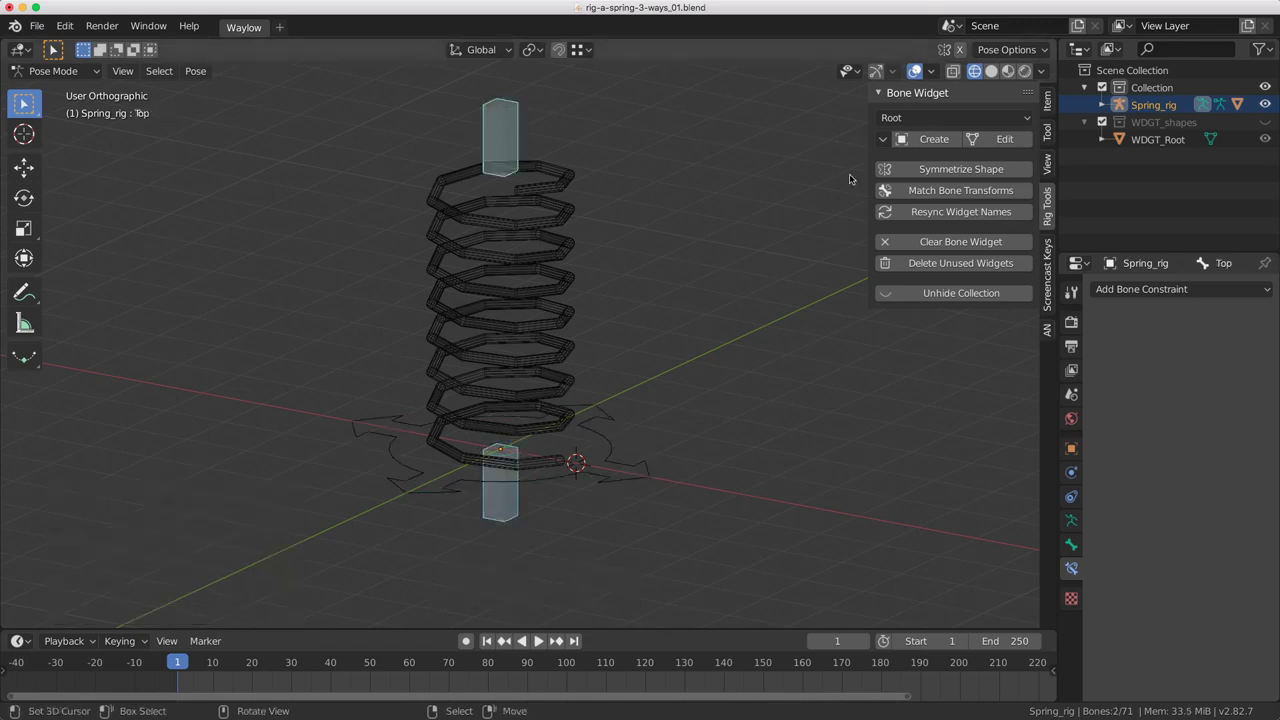
left_click(924, 118)
left_click(922, 144)
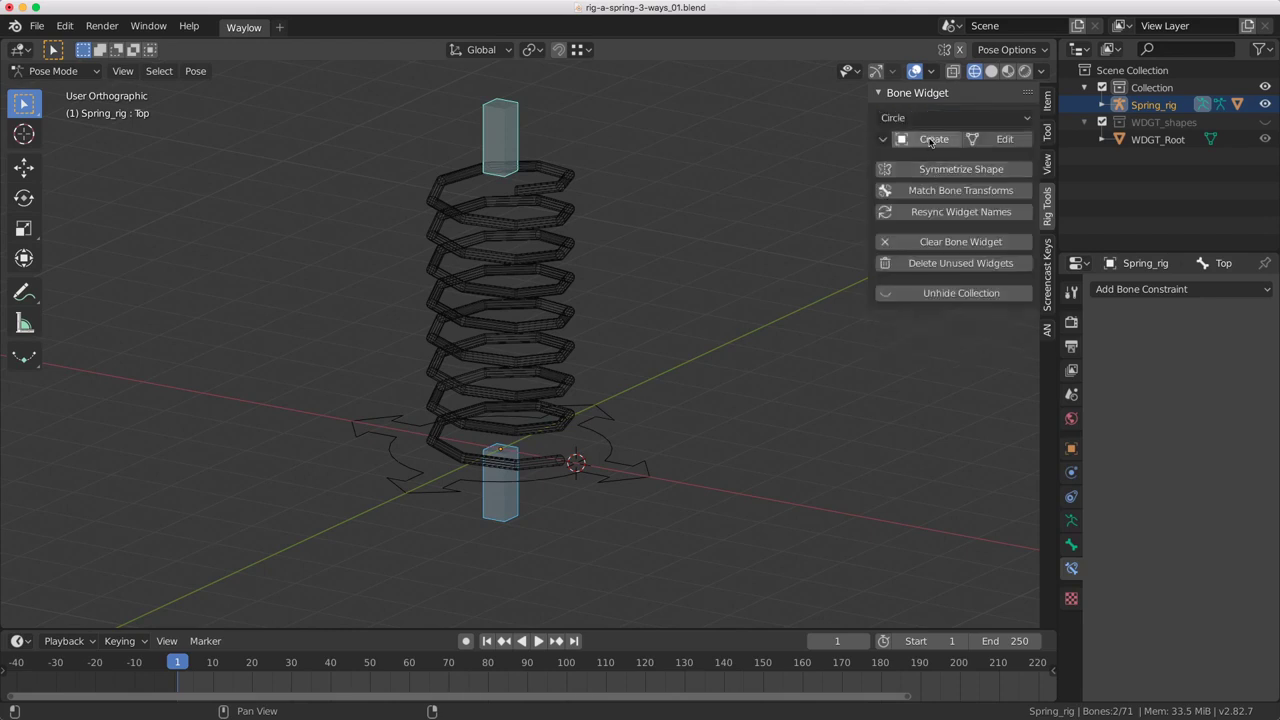
left_click(932, 140)
left_click(228, 537)
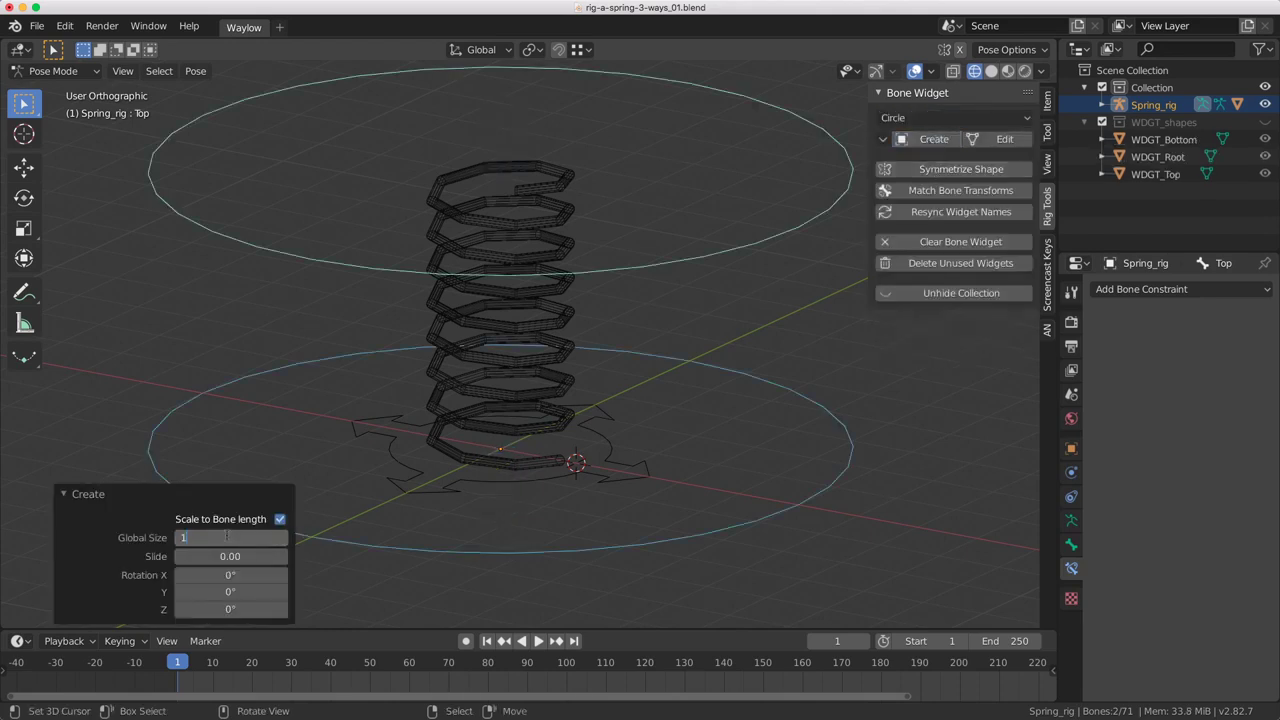
type("1")
key("Return")
- Select the Root bone and add two bone groups to Spring_rig
left_click(395, 482)
left_click(1071, 520)
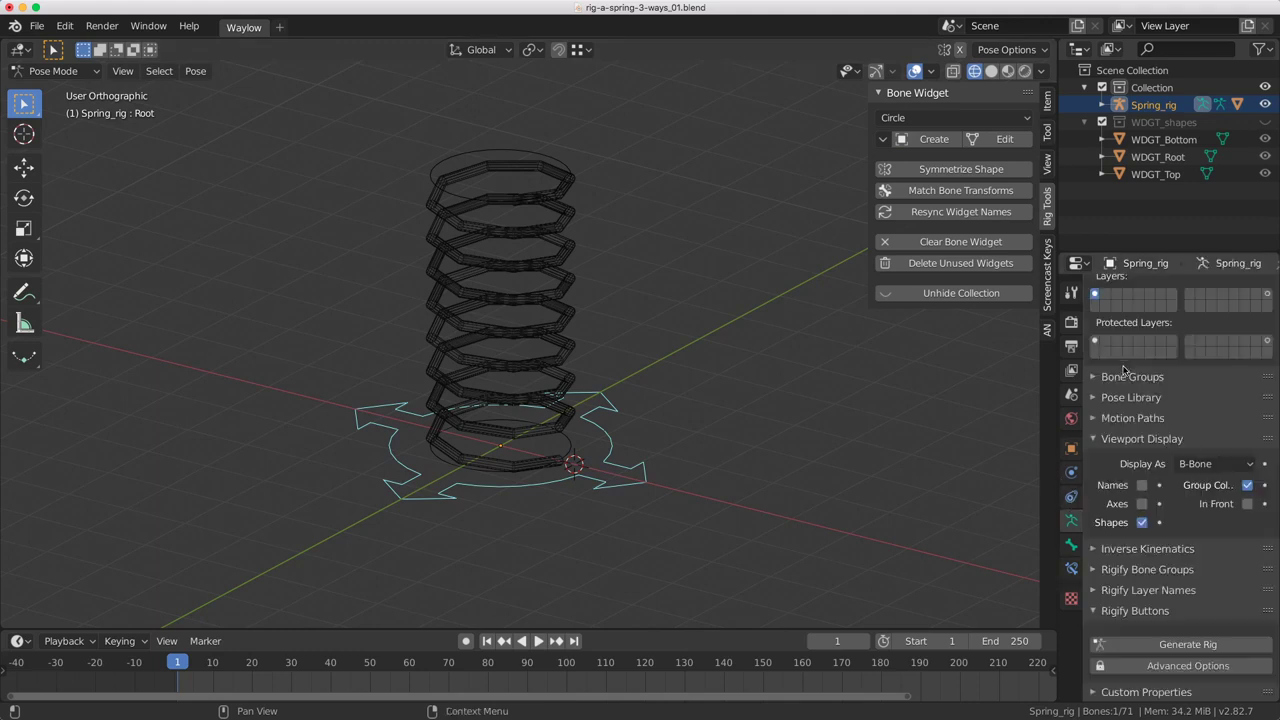
left_click(1123, 376)
left_click(1265, 402)
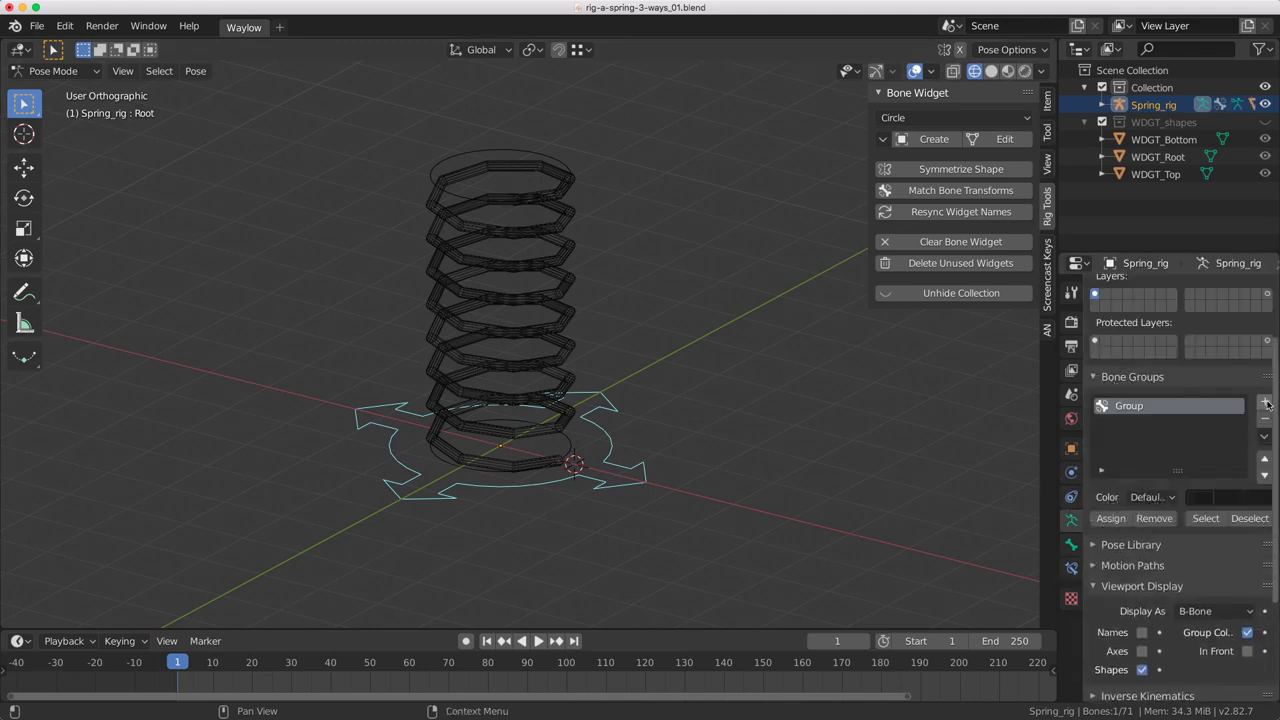
left_click(1265, 402)
- Name the first bone group Red, give it color set 01 and assign the Root bone to it
double_click(1135, 405)
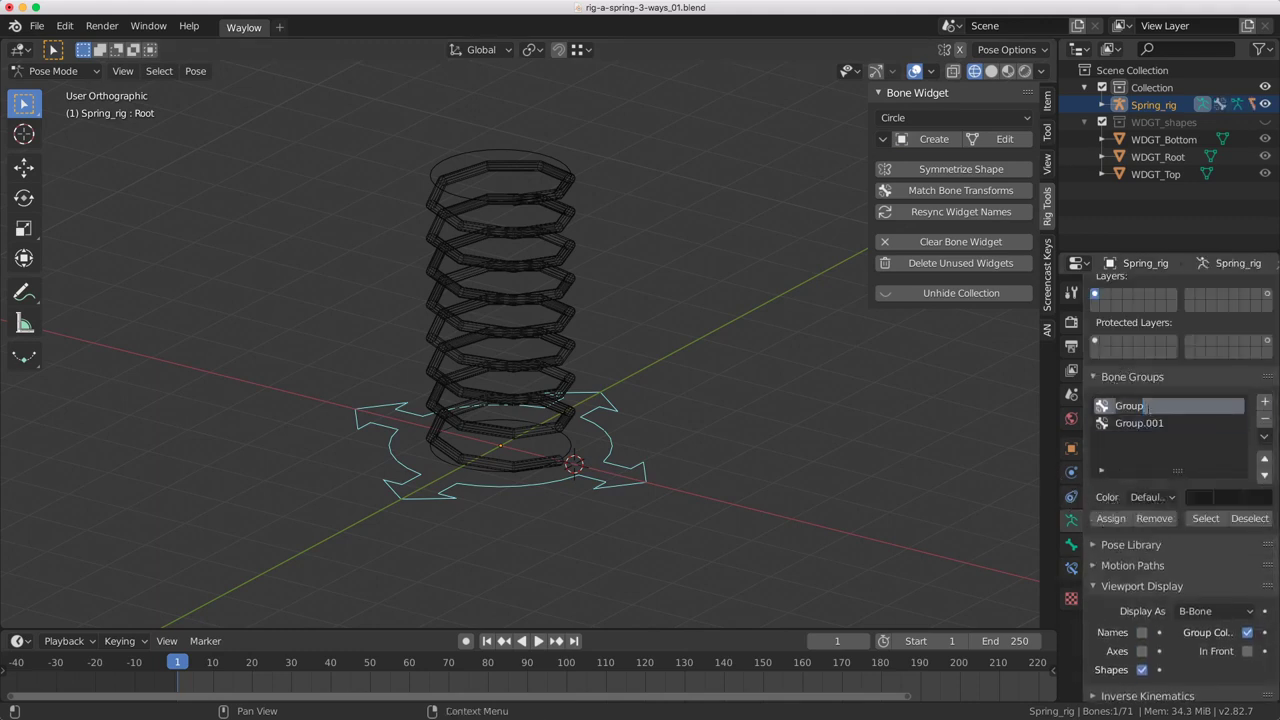
type("RooRoot")
key("Return")
left_click(1147, 496)
left_click(959, 458)
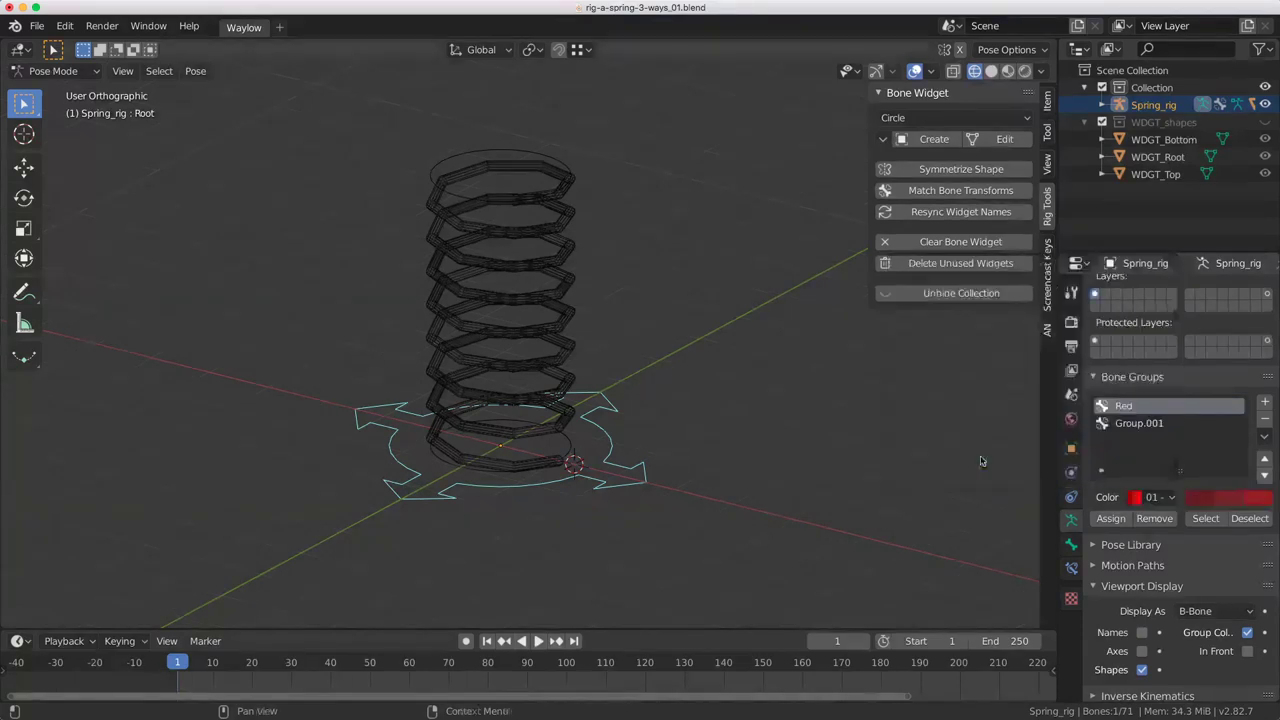
left_click(1110, 518)
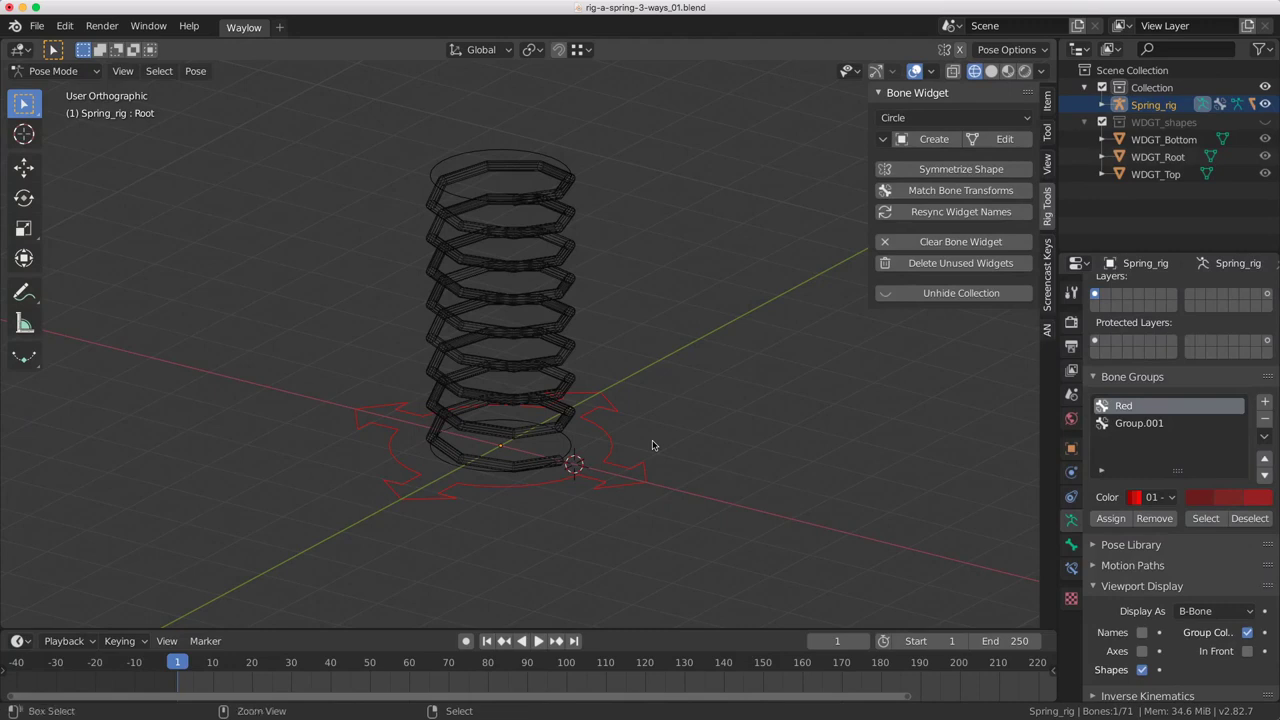
- Name the second bone group Yellow, give it color set 09 and assign the Top and Bottom bones to it
key("ctrl+i")
left_click(1140, 423)
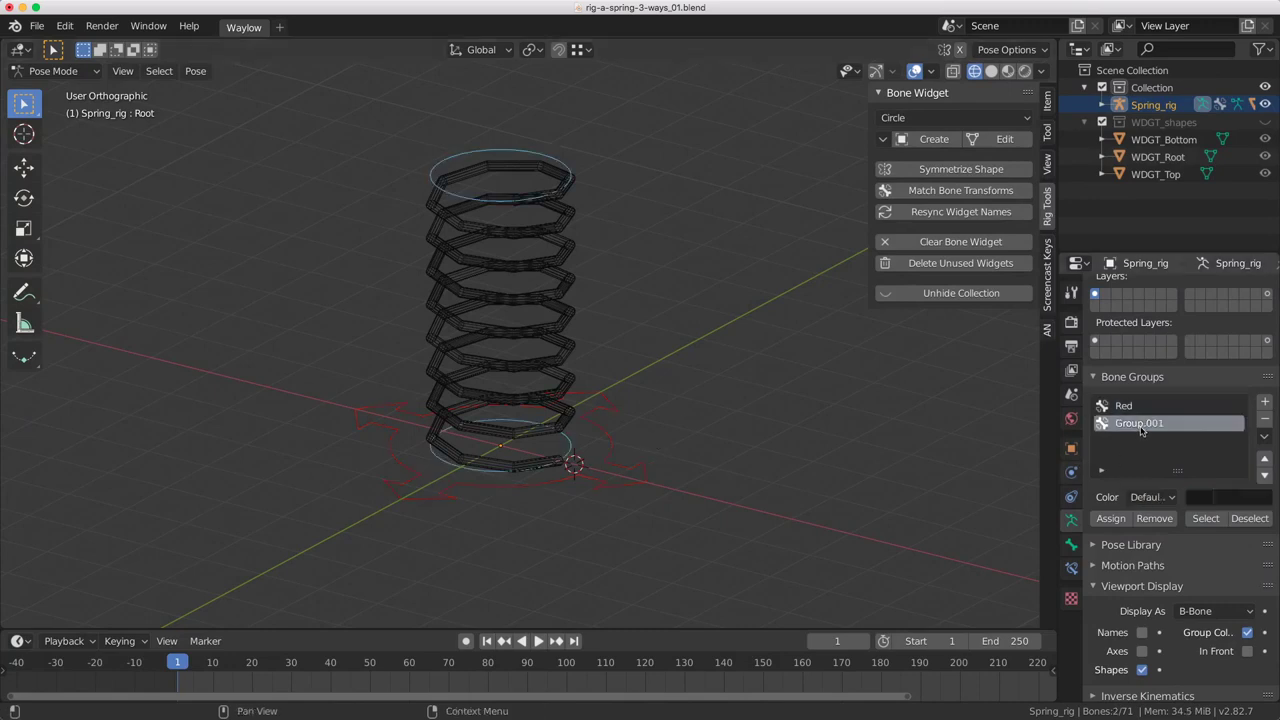
double_click(1140, 428)
type("Yellow")
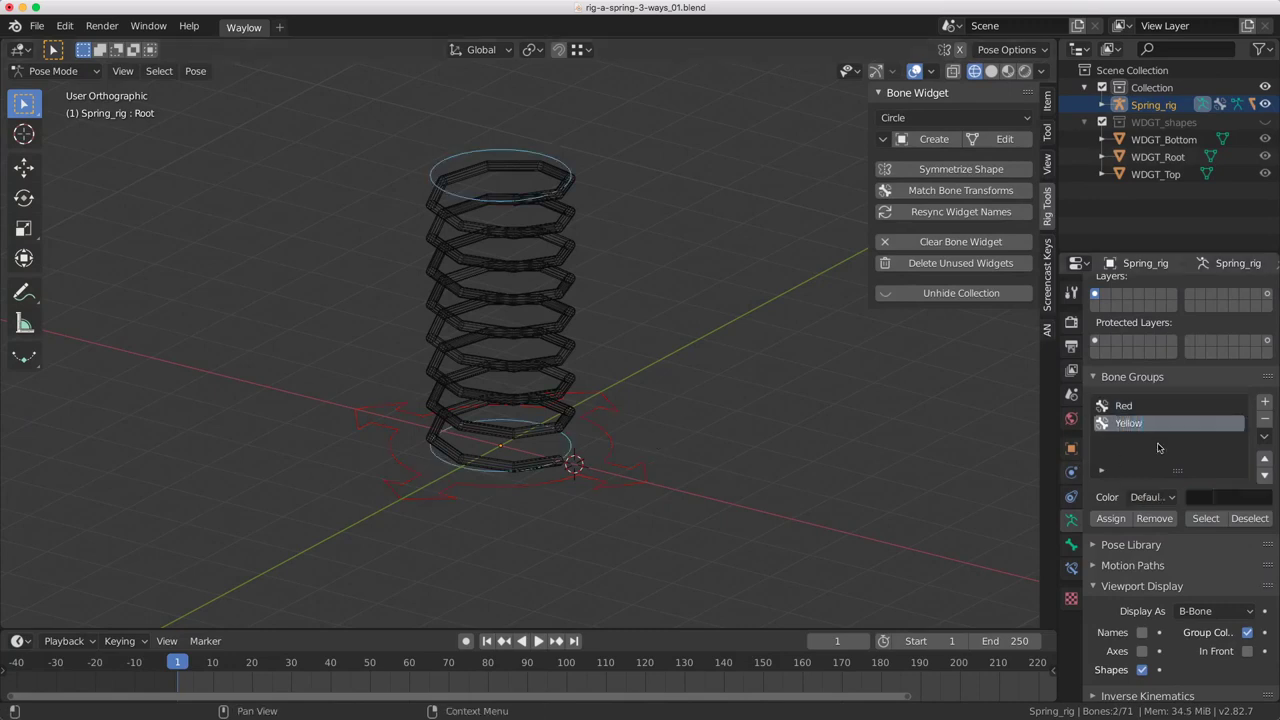
left_click(1150, 497)
left_click(959, 302)
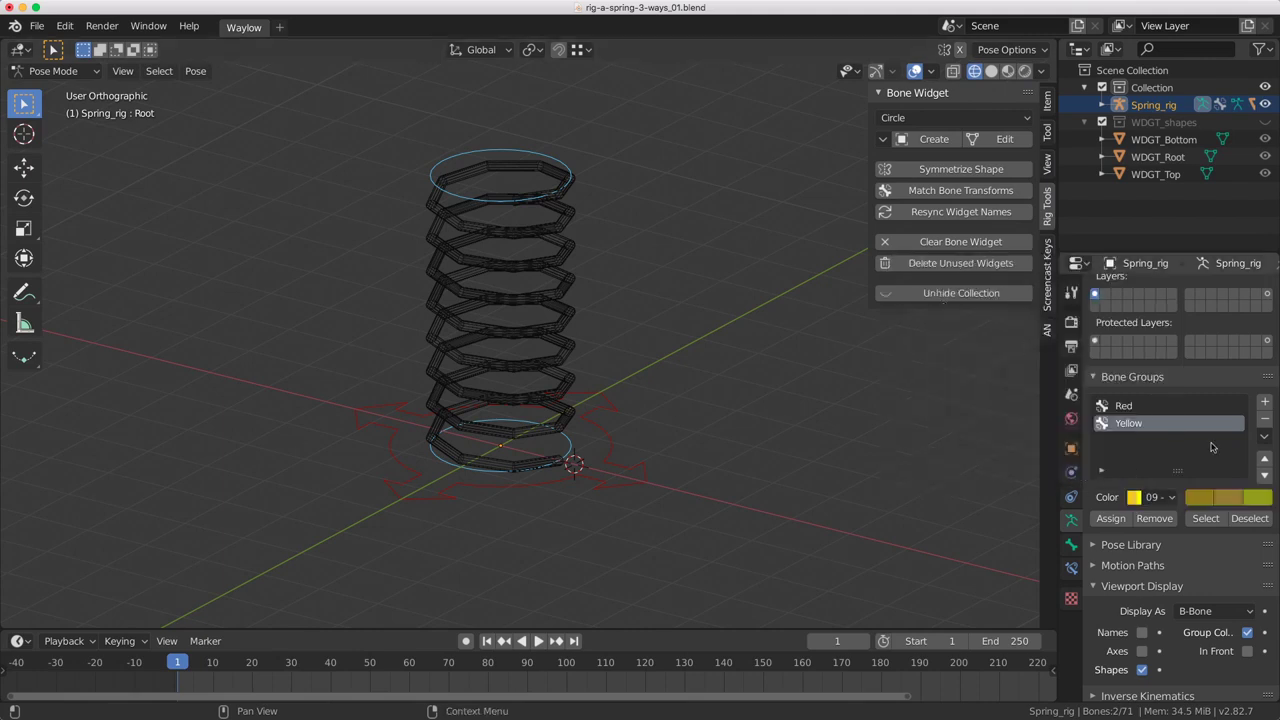
left_click(1110, 518)
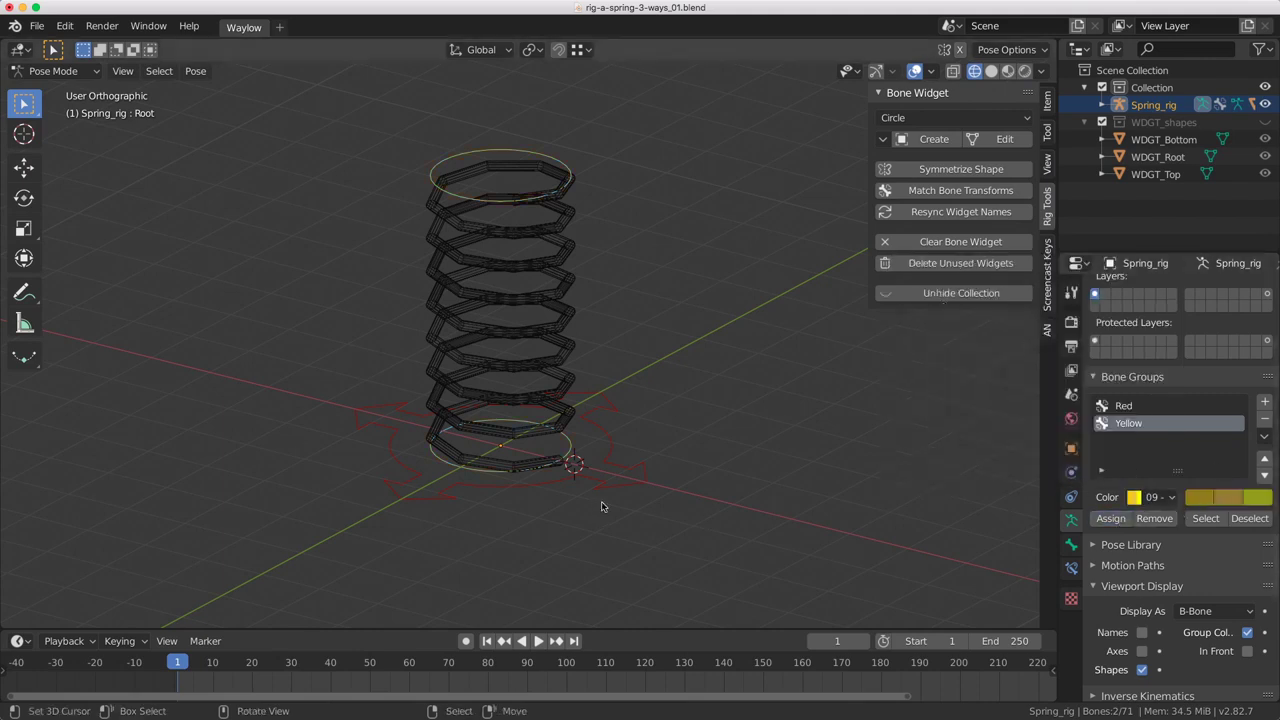
- Switch to Object Mode, add a Subdivision Surface modifier to the Spring_geo mesh and set the viewport to solid shading
key("ctrl+Tab")
left_click(526, 346)
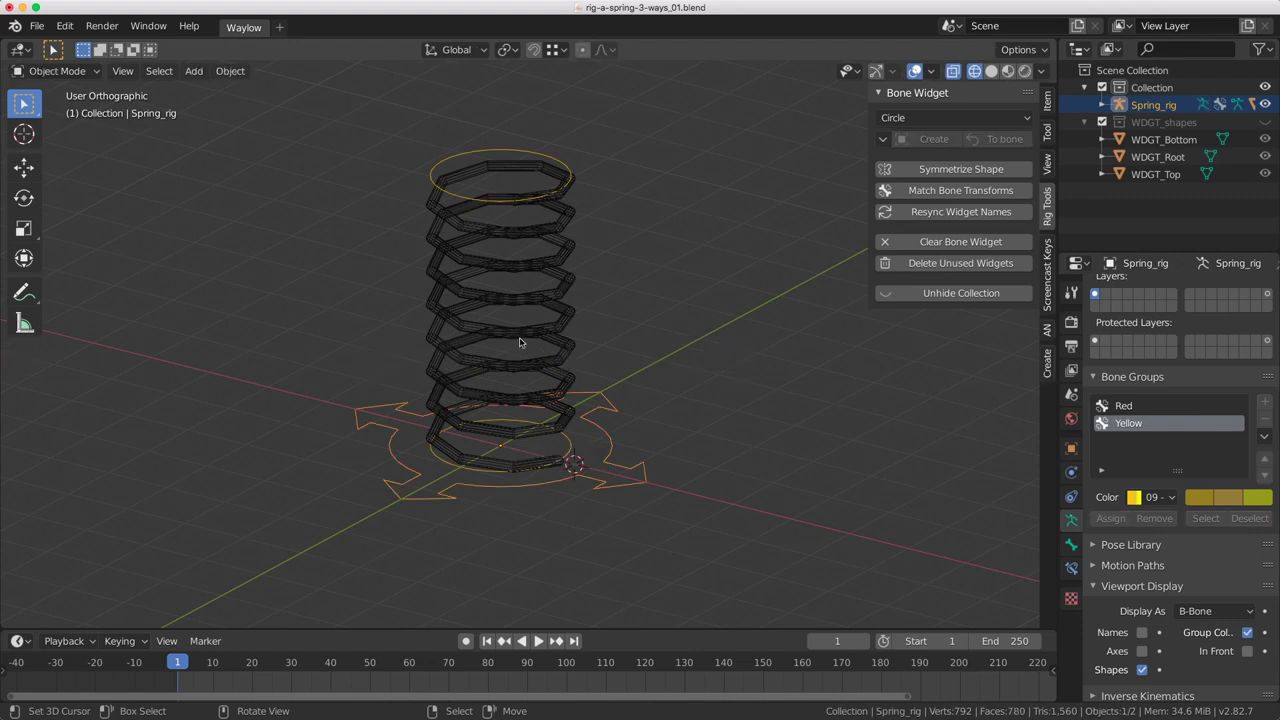
left_click(520, 343)
left_click(1071, 472)
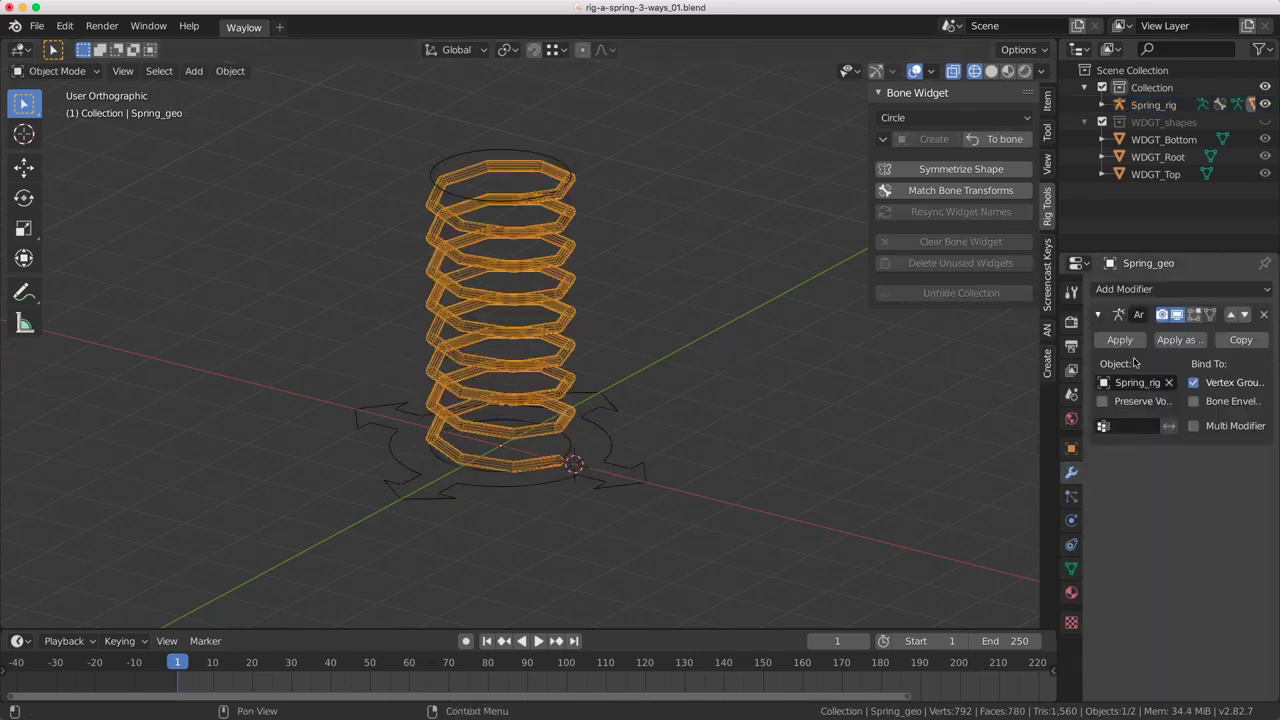
left_click(1150, 293)
left_click(940, 570)
mouse_move(577, 457)
middle_mouse_down()
mouse_move(527, 487)
mouse_move(550, 478)
middle_mouse_up()
key("z")
left_click(686, 441)
left_click(1176, 565)
- Put Spring_rig in Pose Mode, then move the Top bone and rotate it about -104° to test the spring
right_click(434, 208)
middle_click_drag(482, 290, 508, 235)
key("ctrl+Tab")
left_click(508, 332)
scroll(474, 260, "down", 4)
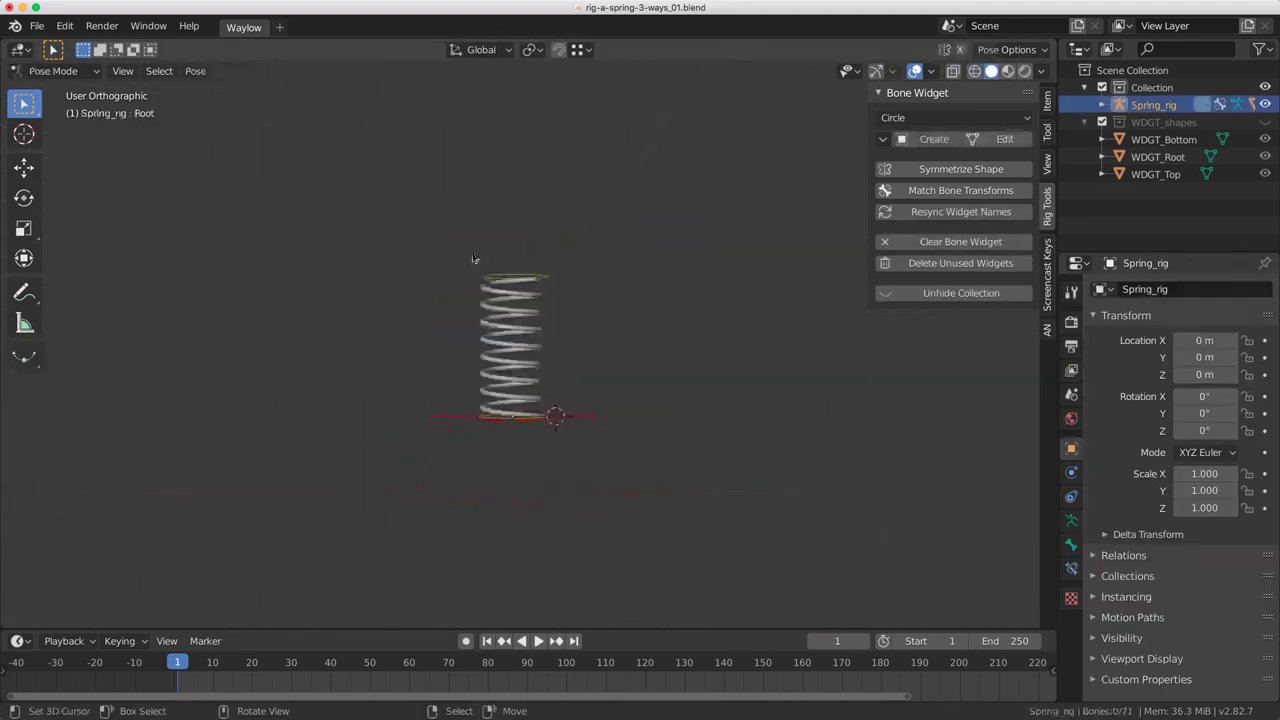
right_click(485, 280)
key("g")
left_click(444, 318)
key("r")
left_click(480, 236)
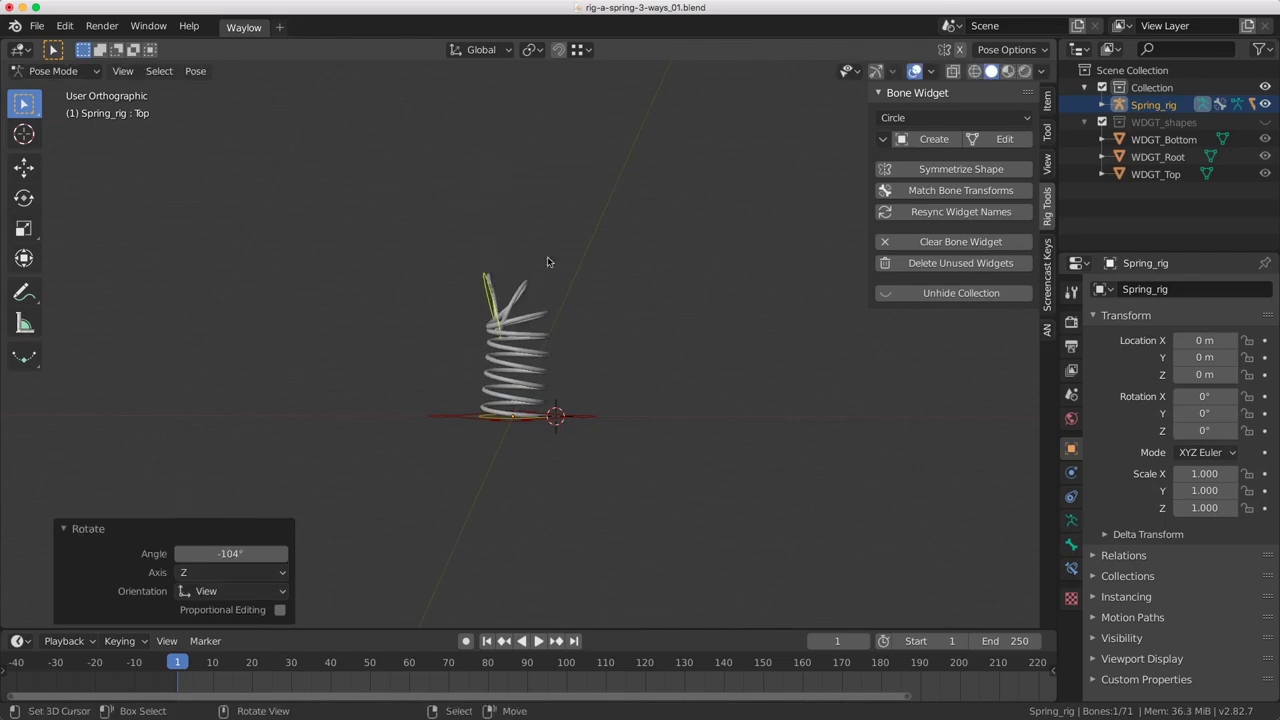
- Pull the Top bone far out to one side of the base and rotate it so the spring stretches into an arch
key("g")
left_click(161, 359)
key("r")
left_click(391, 240)
- Select the Root bone of Spring_rig and try rotating and moving the bent spring with it
middle_click_drag(500, 366, 492, 414)
right_click(476, 420)
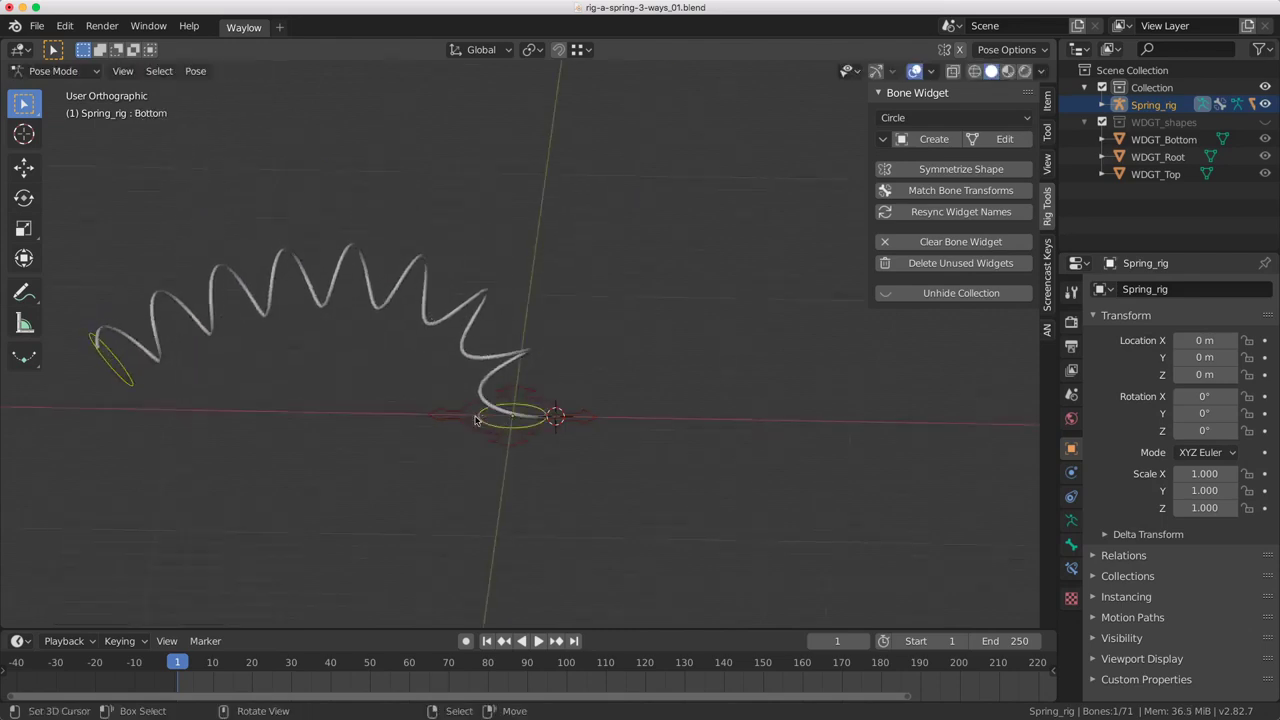
right_click(588, 419)
key("r")
right_click(591, 380)
scroll(571, 386, "down", 3)
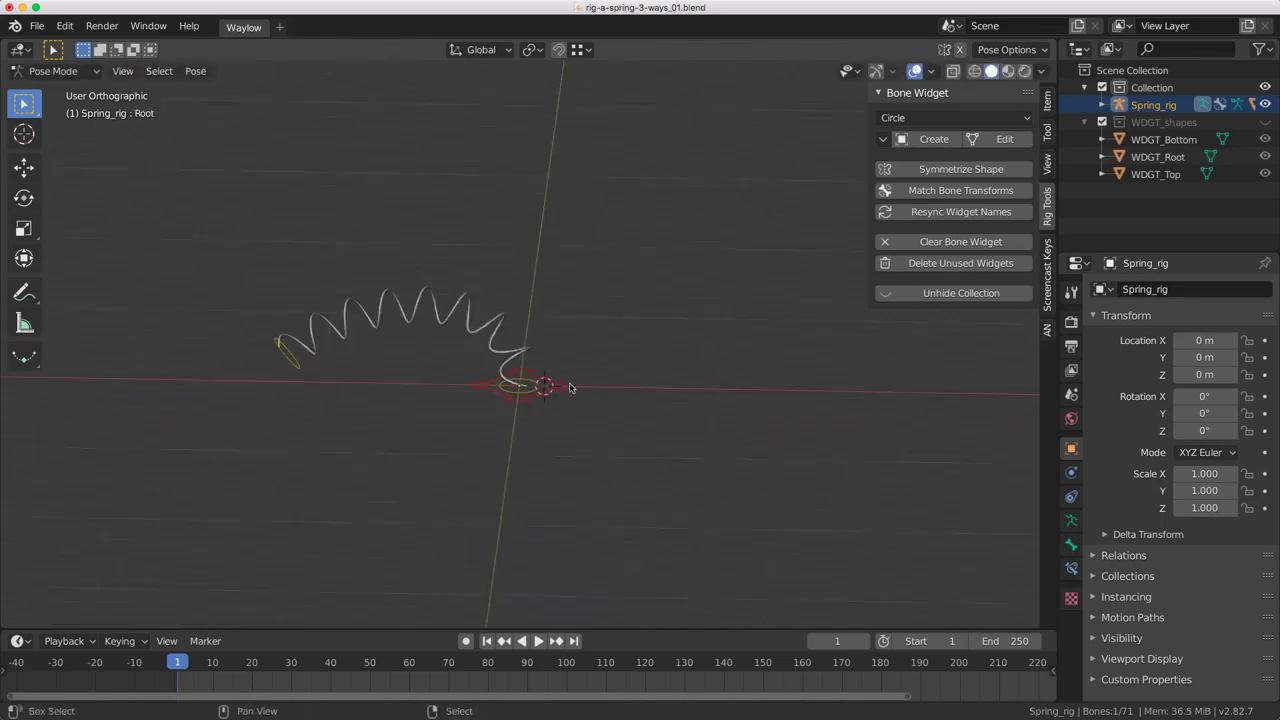
middle_click_drag(571, 386, 590, 384, "shift")
key("g")
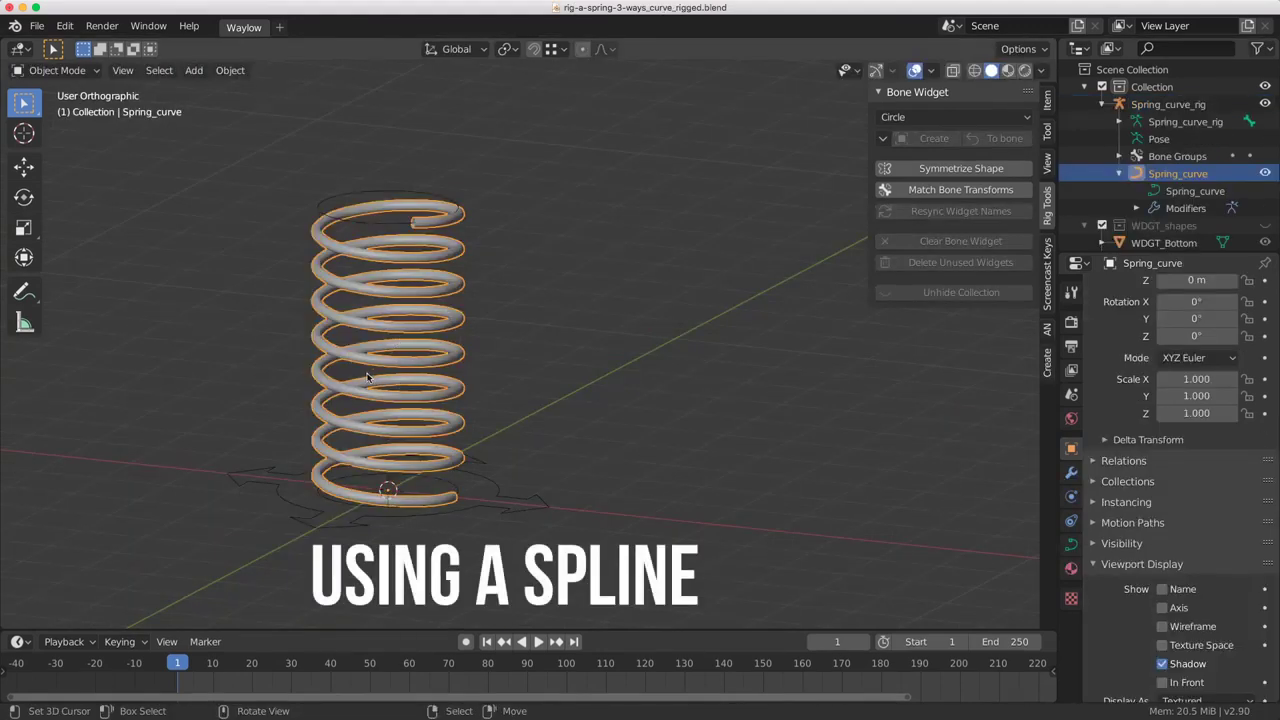
- In rig-a-spring-3-ways_curve_rigged.blend, select Spring_curve and remove its Armature modifier
right_click(356, 224)
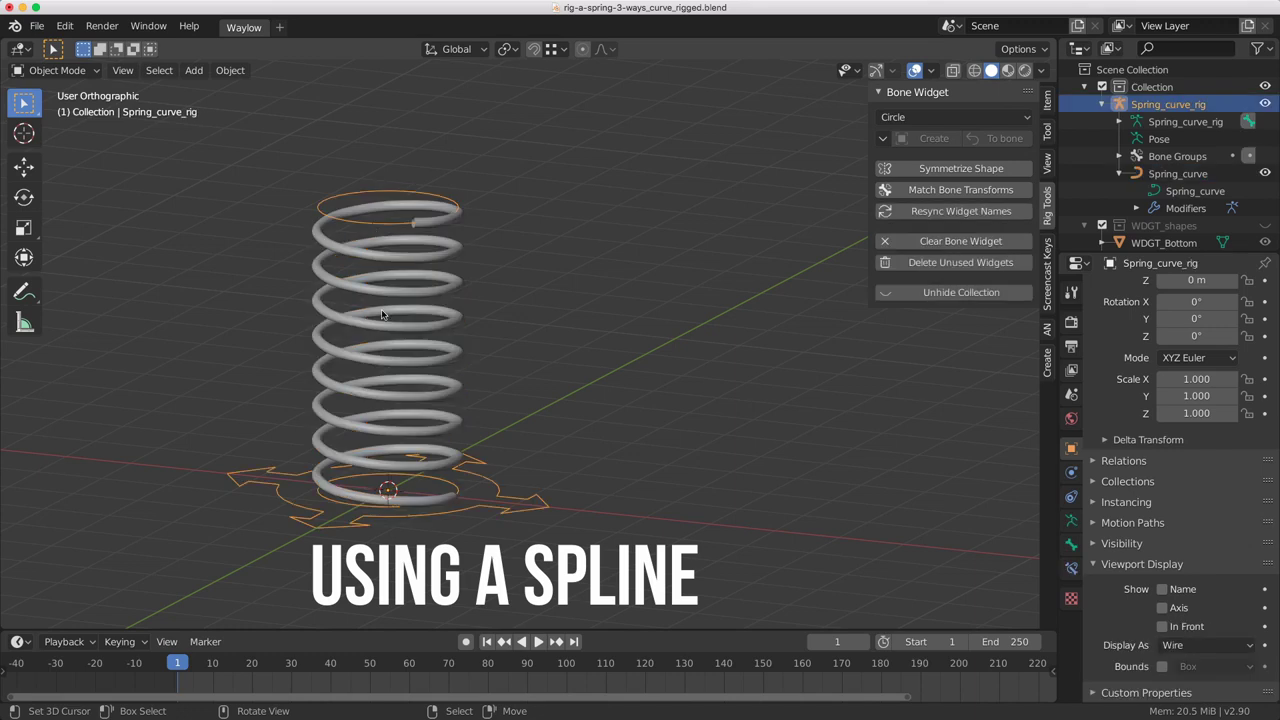
right_click(372, 312)
left_click(1071, 472)
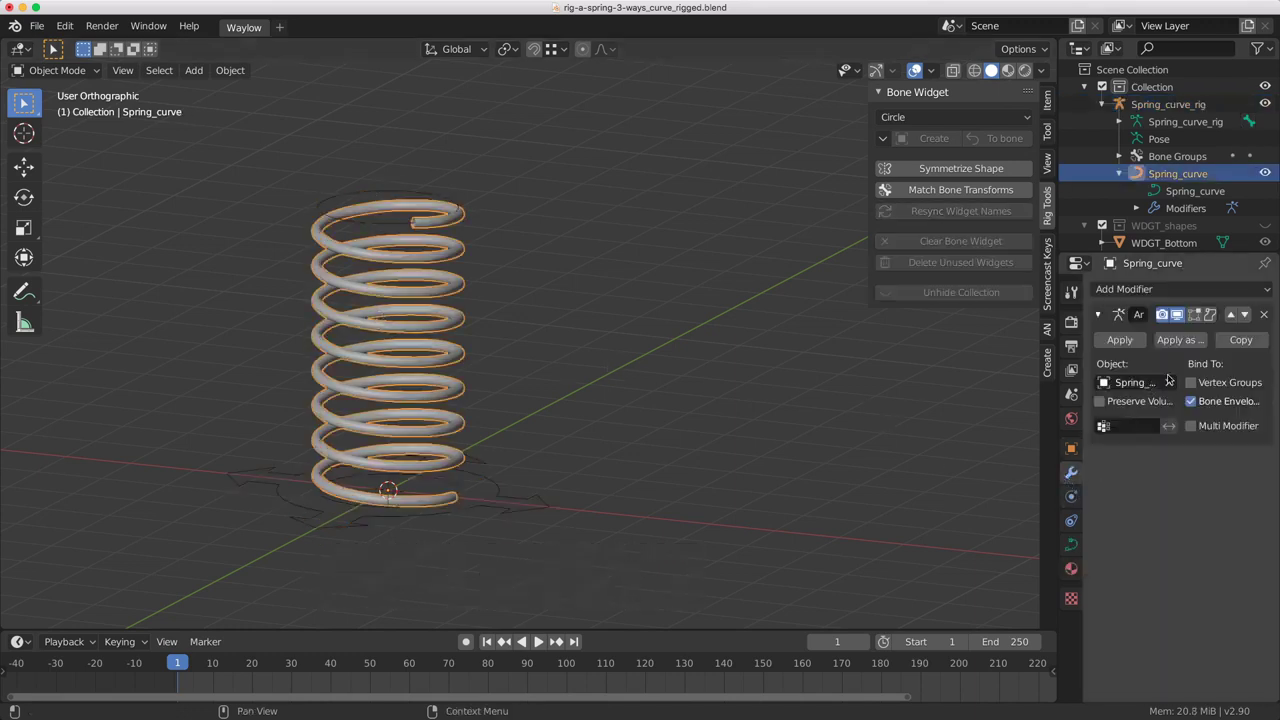
left_click(1264, 314)
- Parent Spring_curve to Spring_curve_rig using Armature Deform With Envelope Weights, then reselect the curve
middle_click_drag(341, 263, 370, 230, "shift")
left_click(349, 176)
left_click(425, 235)
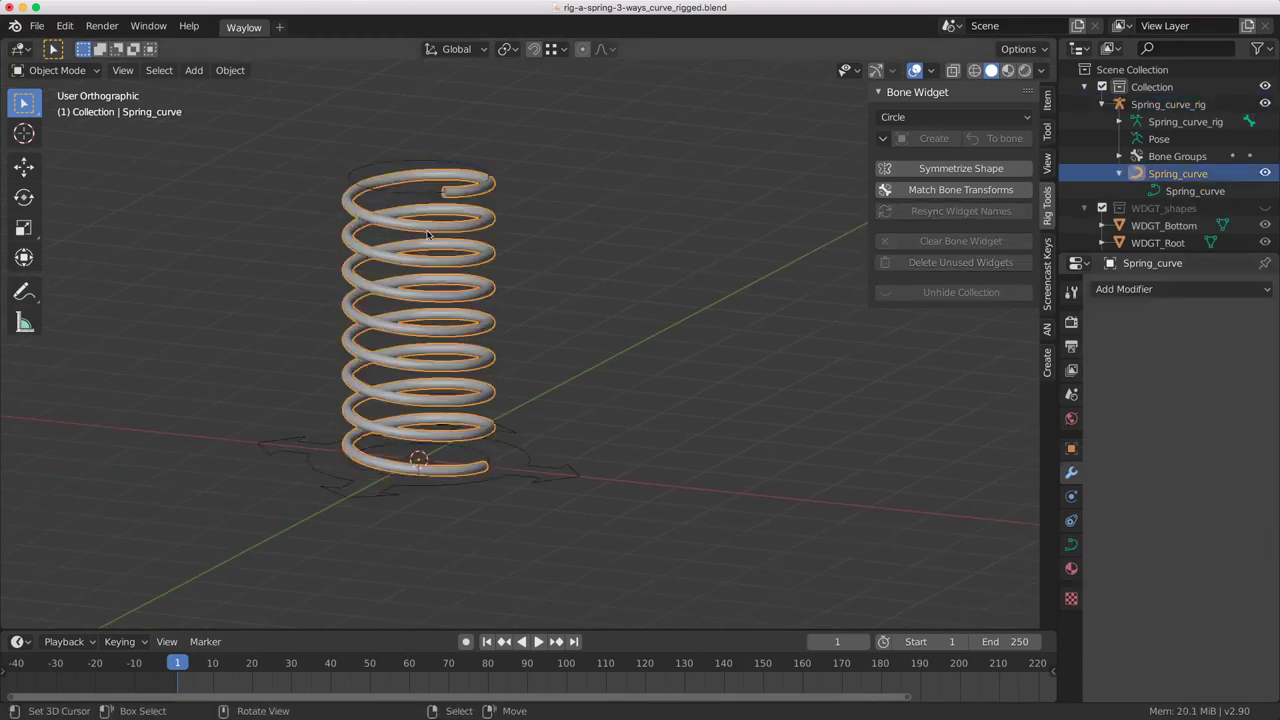
left_click(352, 168, "shift")
key("ctrl+p")
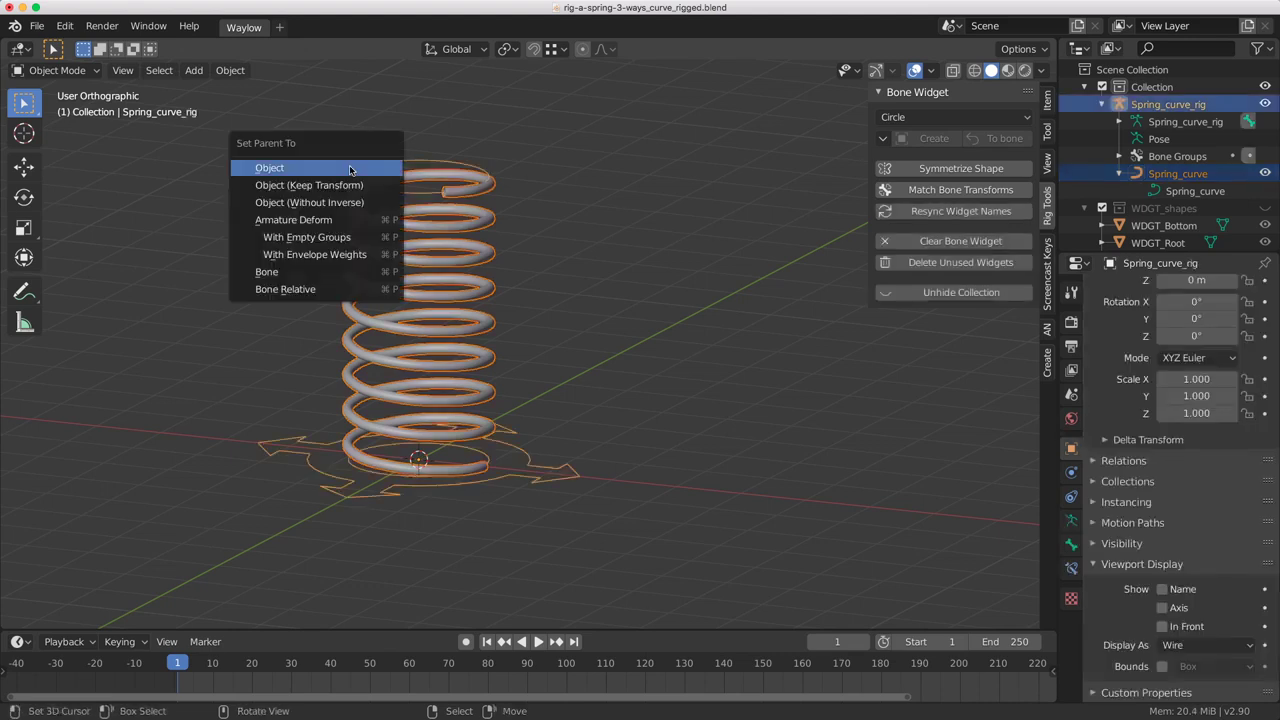
left_click(310, 258)
left_click(363, 272)
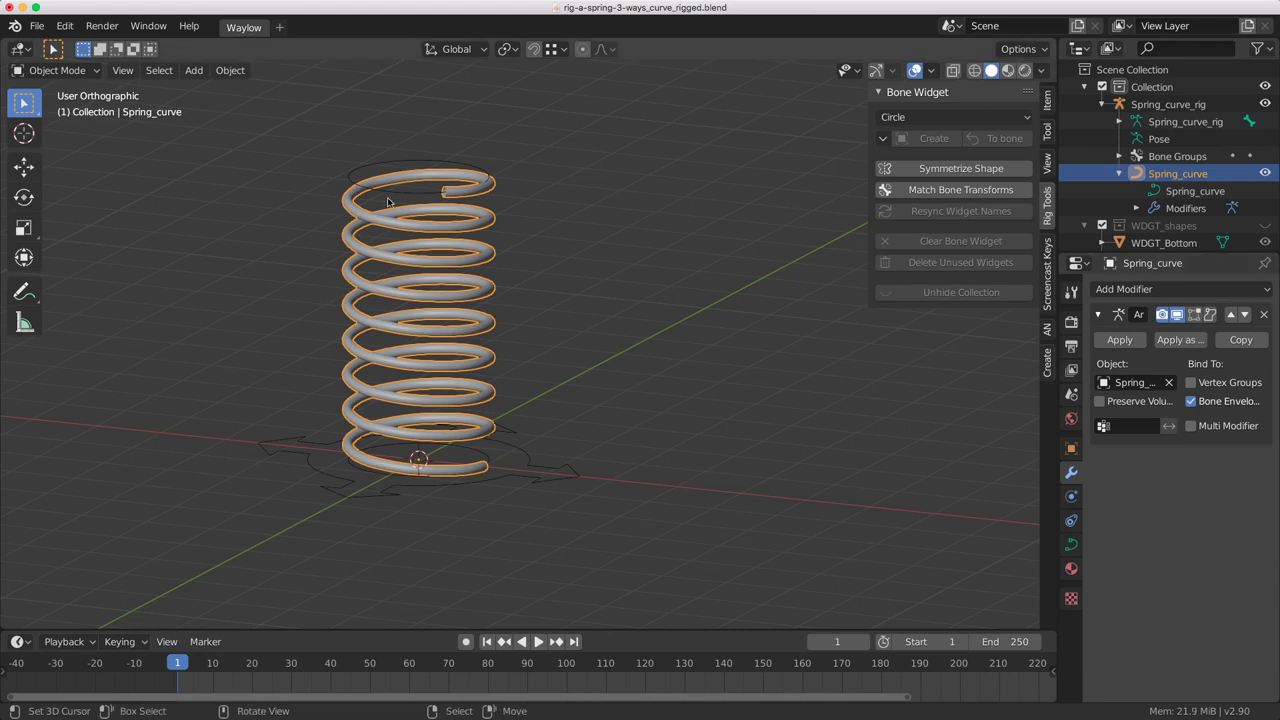
- Put Spring_curve_rig in Pose Mode, move the Top bone out to the side and rotate it about 71°
right_click(356, 170)
middle_click_drag(424, 299, 449, 294)
key("ctrl+Tab")
left_click(462, 374)
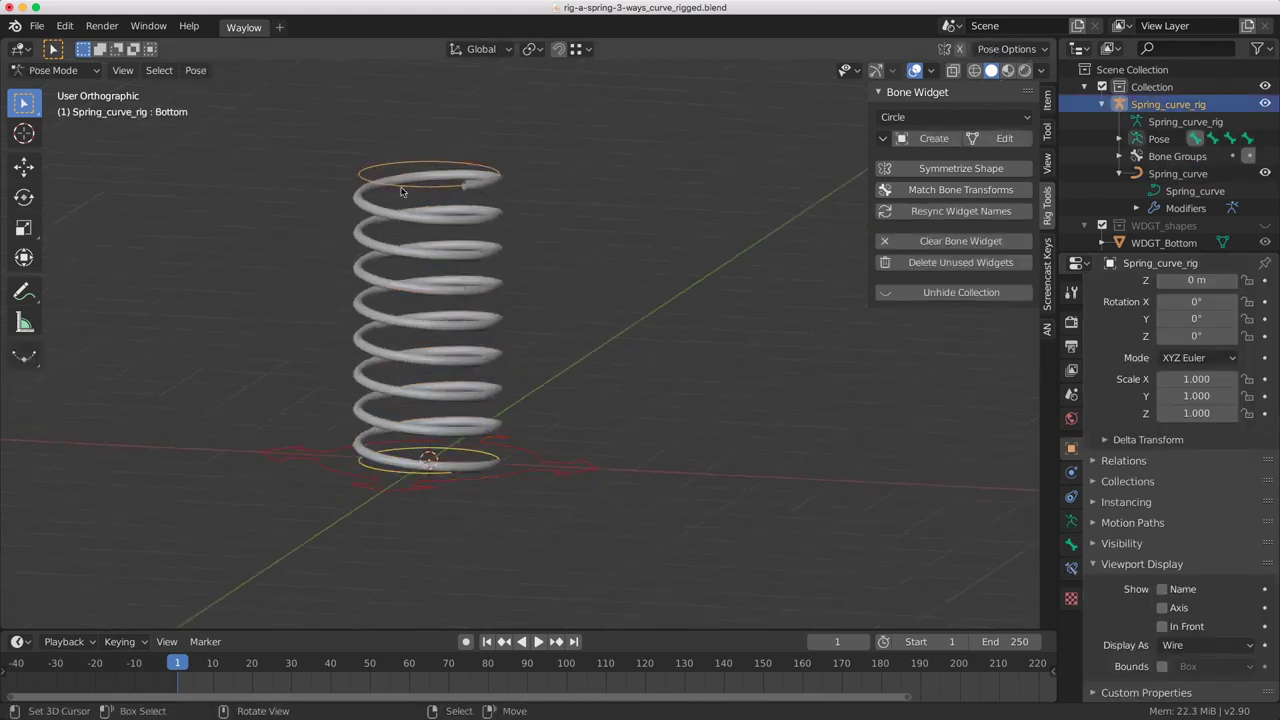
right_click(401, 186)
scroll(396, 217, "down", 3)
key("g")
left_click(517, 180)
key("r")
left_click(658, 295)
- Keep moving and rotating the Top bone until the curve spring arches over, ending with a move of about 0.67, 0.37, 0.97 m
key("g")
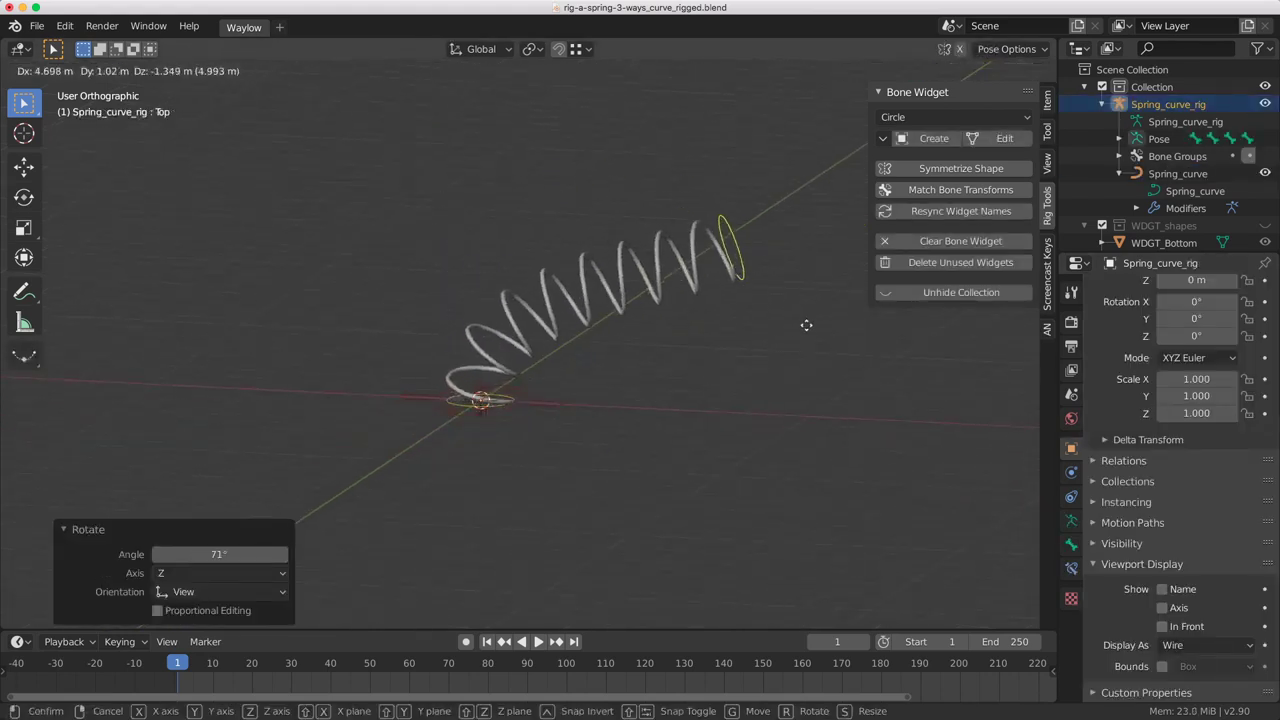
left_click(806, 337)
key("r")
left_click(752, 398)
key("g")
left_click(842, 532)
scroll(733, 418, "down", 2)
key("g")
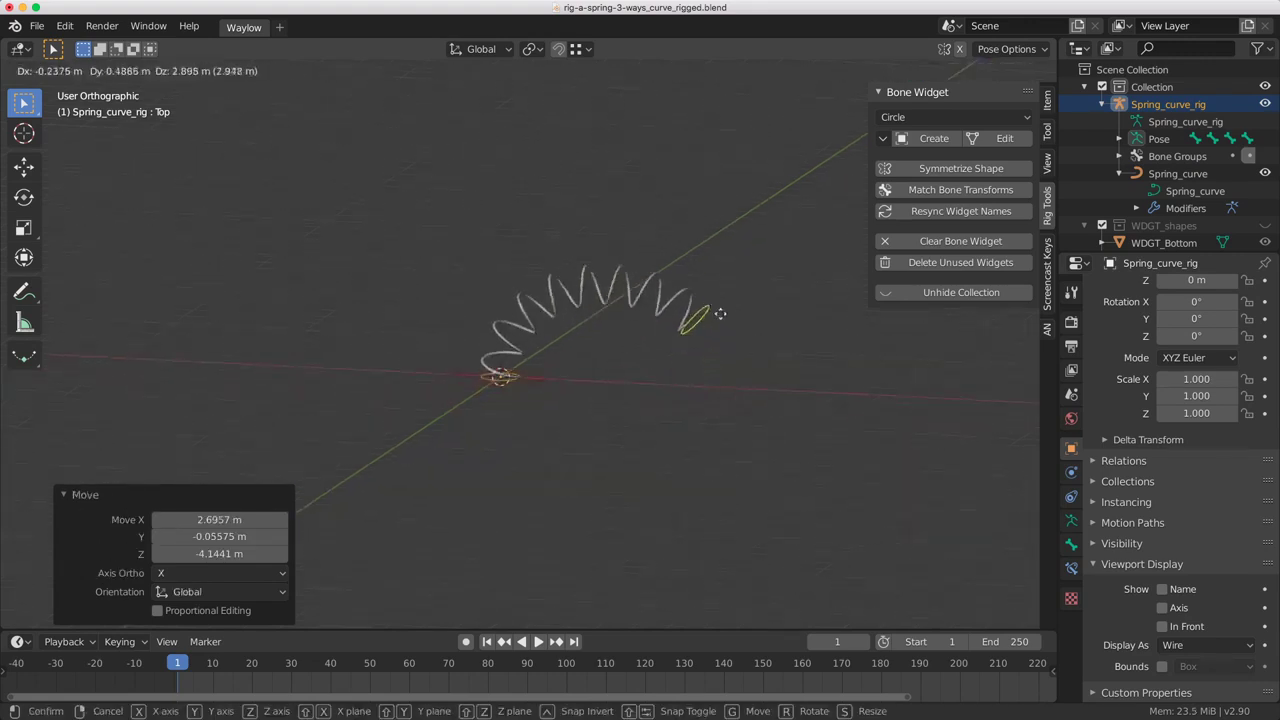
left_click(688, 365)
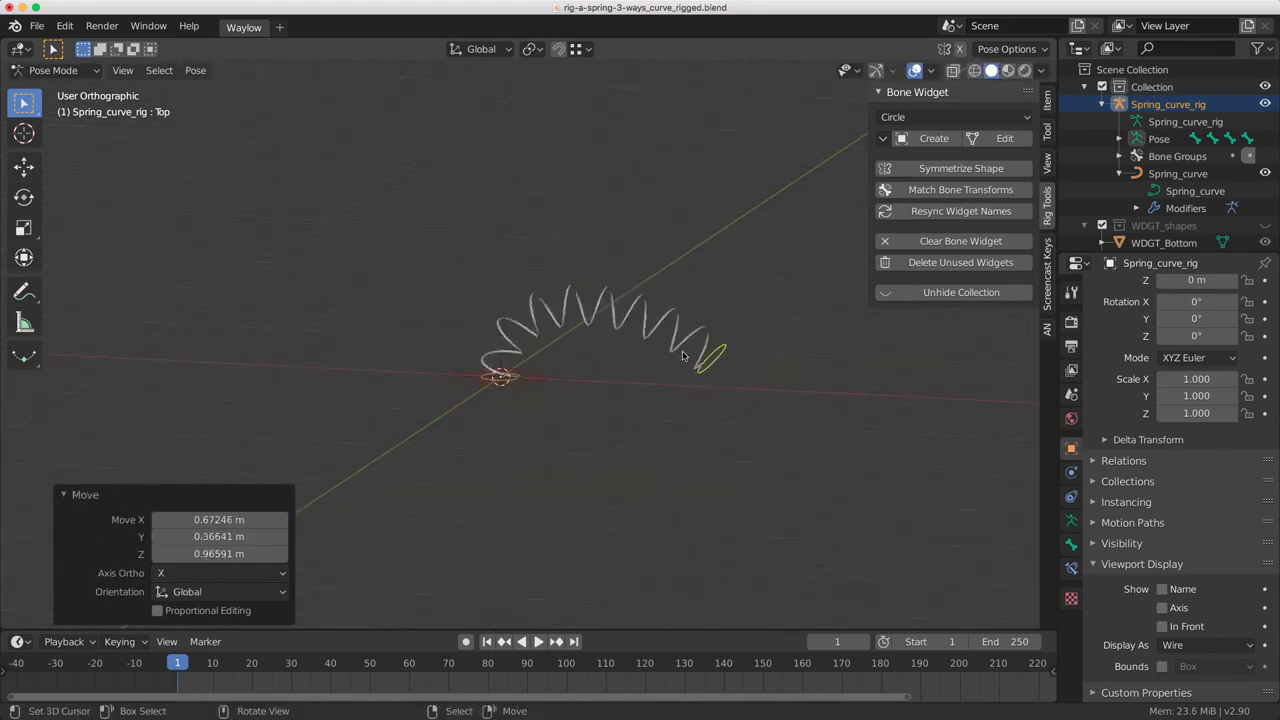